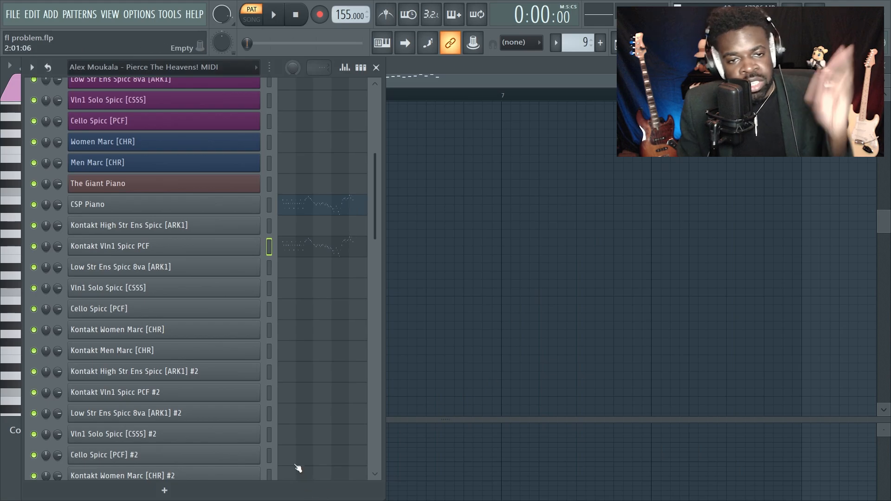
# - Open the Kontakt Vln1 Spicc PCF instrument and inspect its VST wrapper settings
pyautogui.click(160, 253)
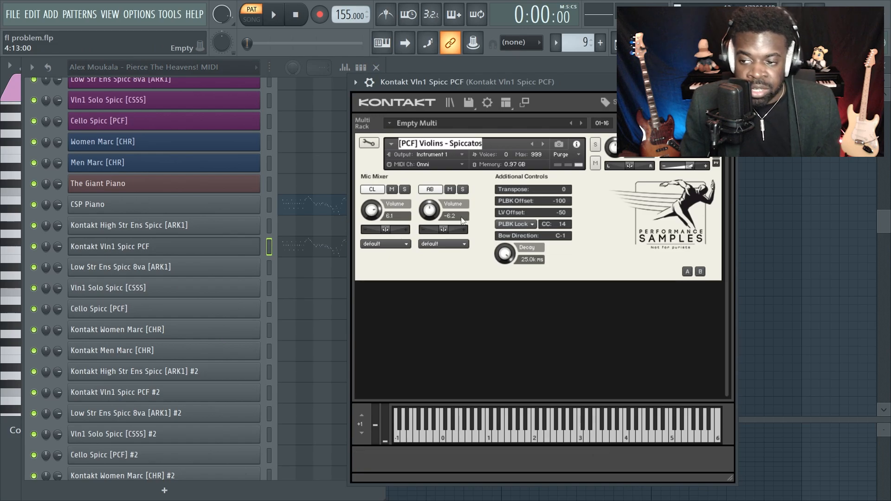
pyautogui.click(369, 82)
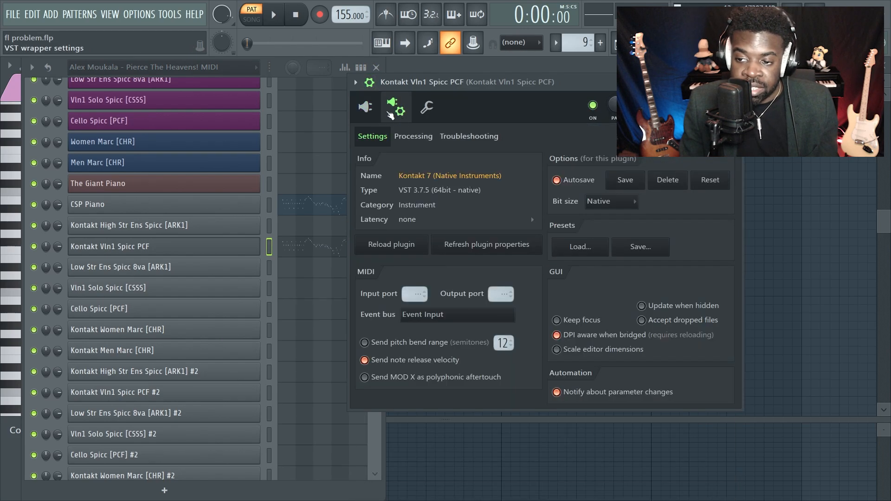
pyautogui.click(371, 86)
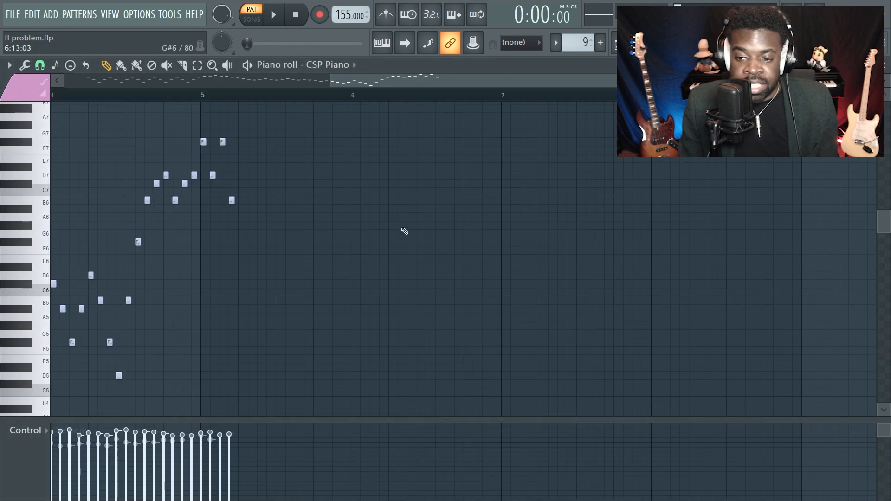
# - Select all CSP Piano notes, and open the Kontakt Vln1 Spicc PCF notes in the piano roll
pyautogui.scroll(3, 223, 248)
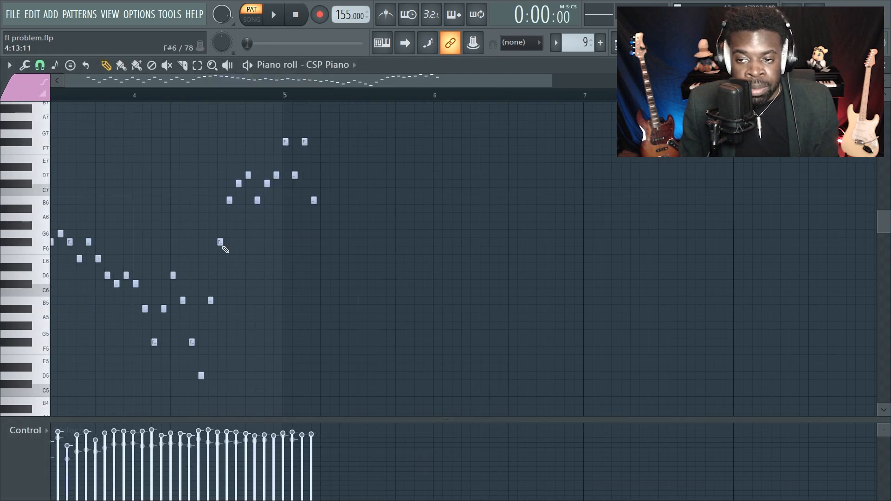
pyautogui.hotkey('ctrl', 'a')
pyautogui.press('F6')
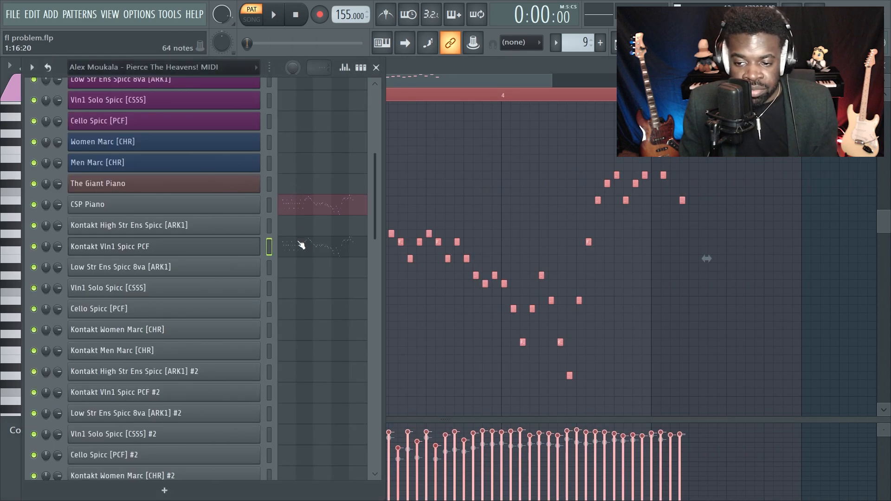
pyautogui.click(299, 244)
pyautogui.doubleClick(80, 97)
pyautogui.scroll(3, 80, 98)
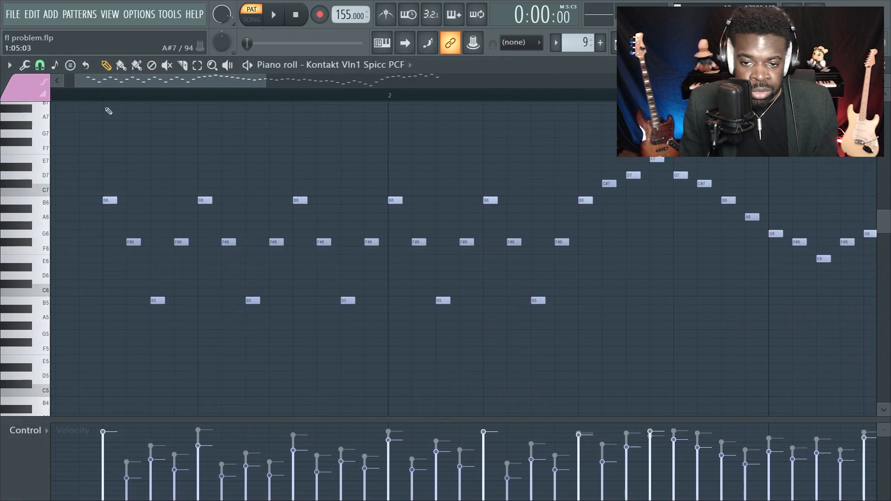
# - Play back the Kontakt Vln1 Spicc PCF pattern from its beginning, and stop it before the end
pyautogui.click(93, 95)
pyautogui.scroll(-3, 131, 120)
pyautogui.press('space')
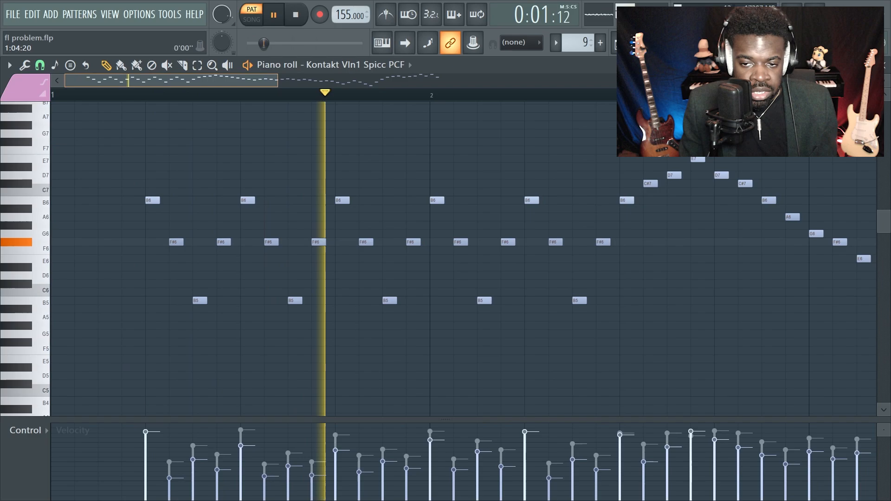
pyautogui.scroll(-1, 109, 175)
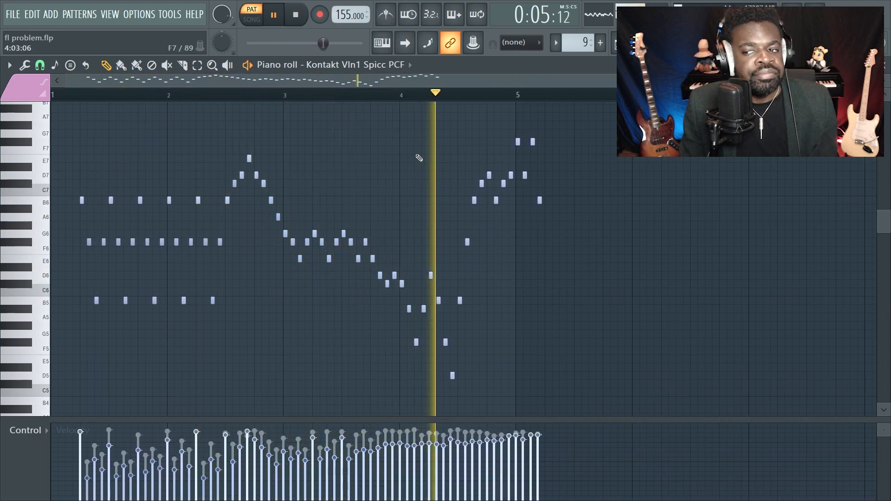
pyautogui.press('space')
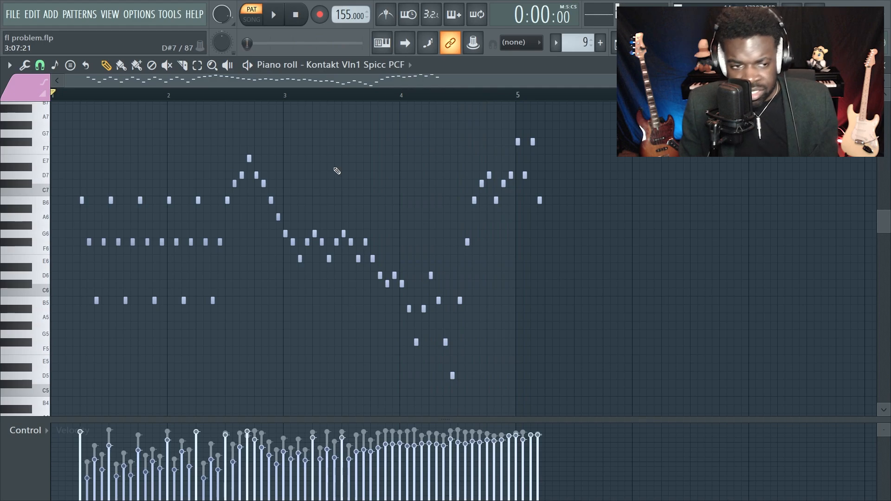
pyautogui.scroll(4, 70, 95)
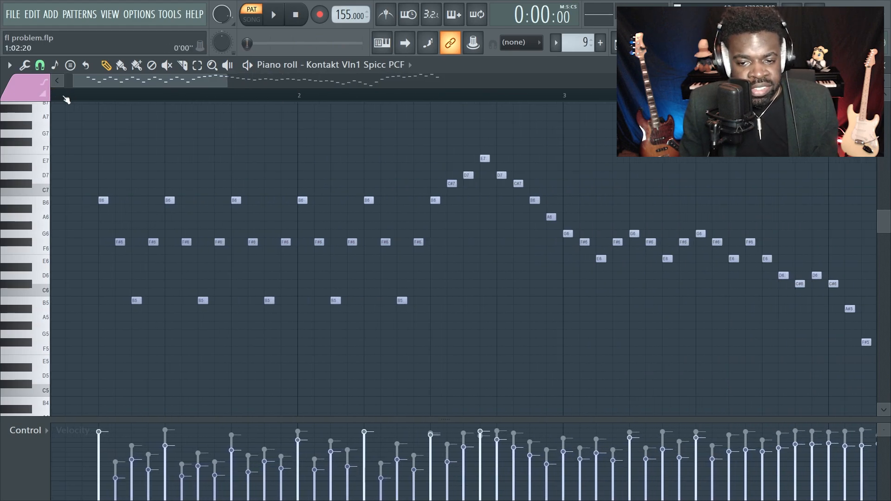
pyautogui.press('F6')
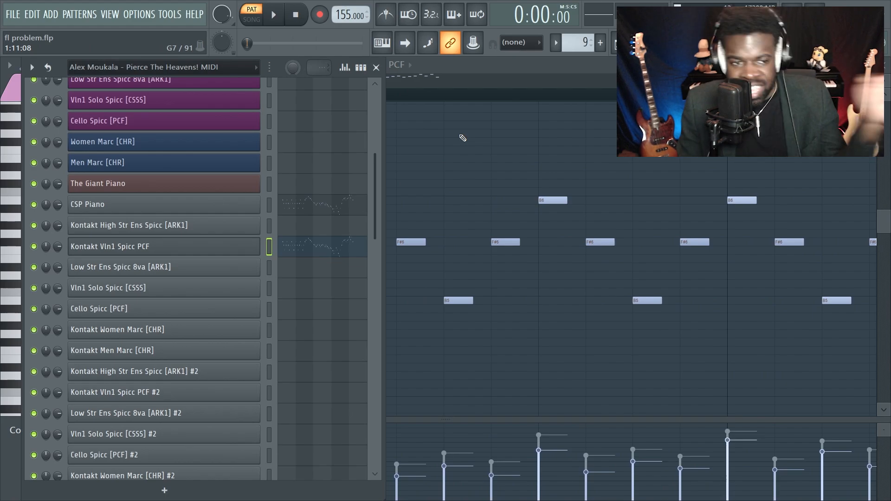
pyautogui.press('F6')
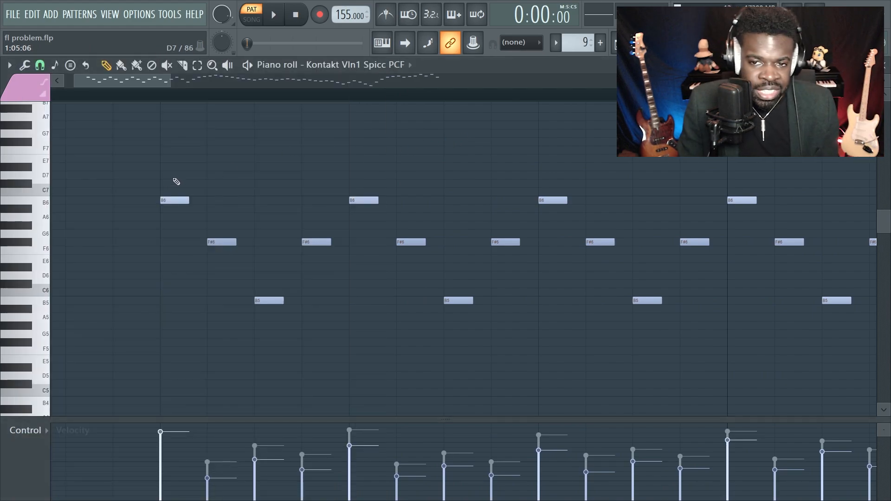
# - Move all the Kontakt Vln1 Spicc PCF notes one step earlier and clear the selection
pyautogui.hotkey('ctrl', 'a')
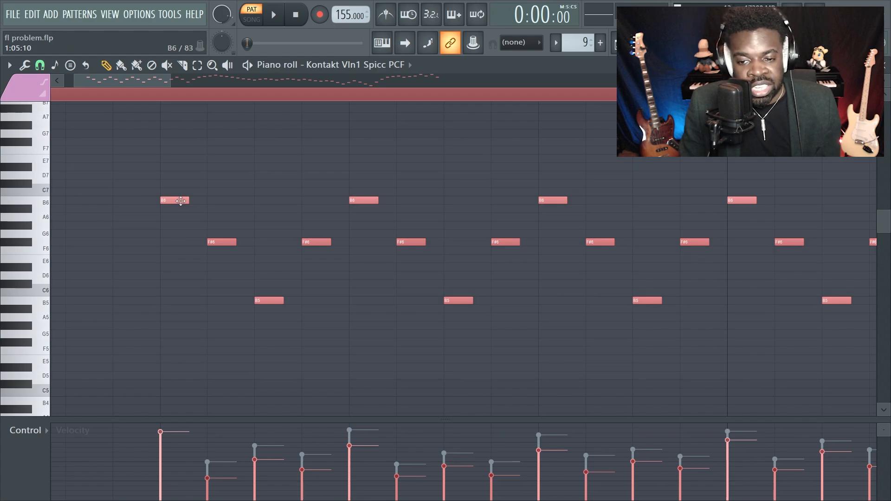
pyautogui.moveTo(180, 201); pyautogui.dragTo(133, 203)
pyautogui.scroll(-4, 105, 99)
pyautogui.hotkey('ctrl', 'd')
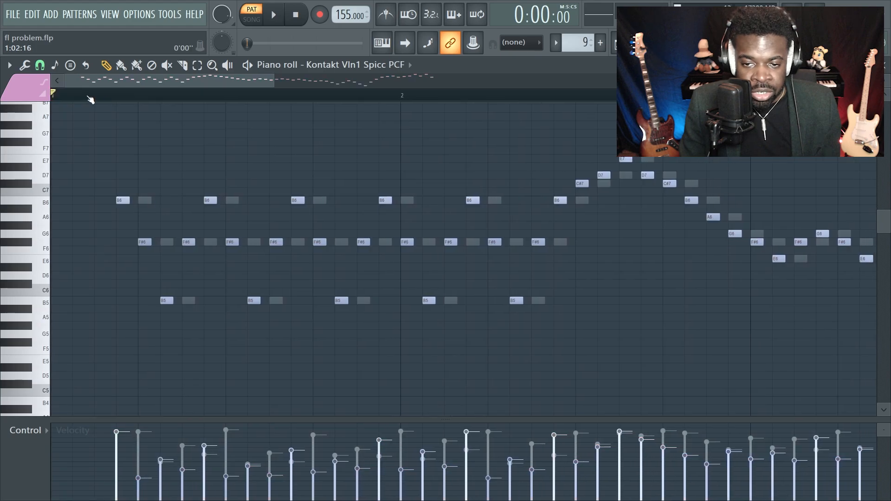
# - Play back the shifted violin notes from just before the first note, and stop playback
pyautogui.click(90, 99)
pyautogui.press('space')
pyautogui.scroll(-4, 144, 98)
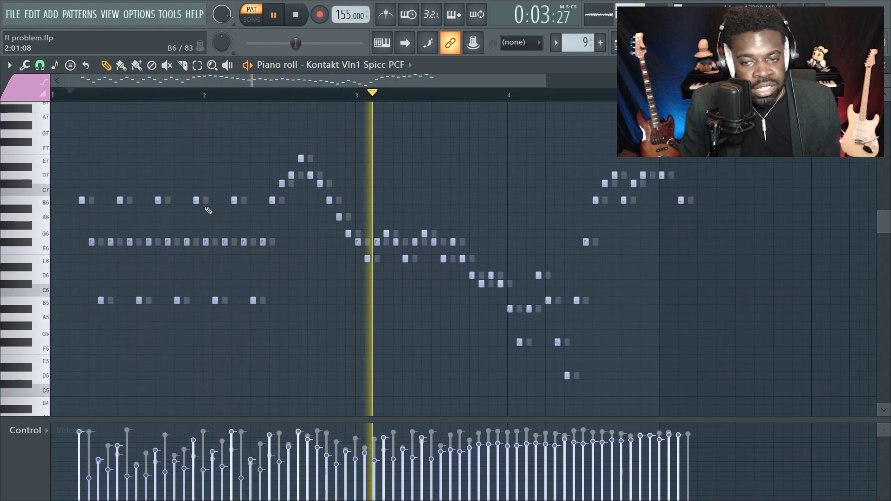
pyautogui.press('space')
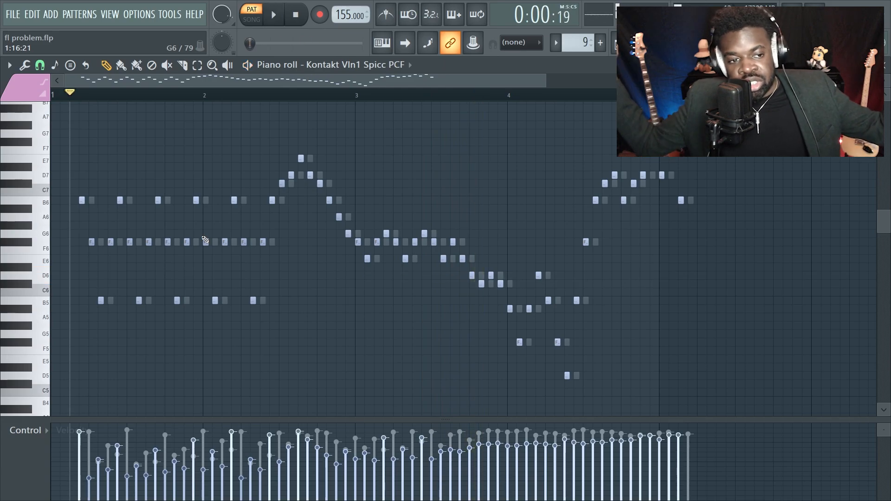
# - Inspect the [PCF] Violins - Spiccatos patch in the Kontakt Vln1 Spicc PCF instrument, and return to the piano roll
pyautogui.press('F6')
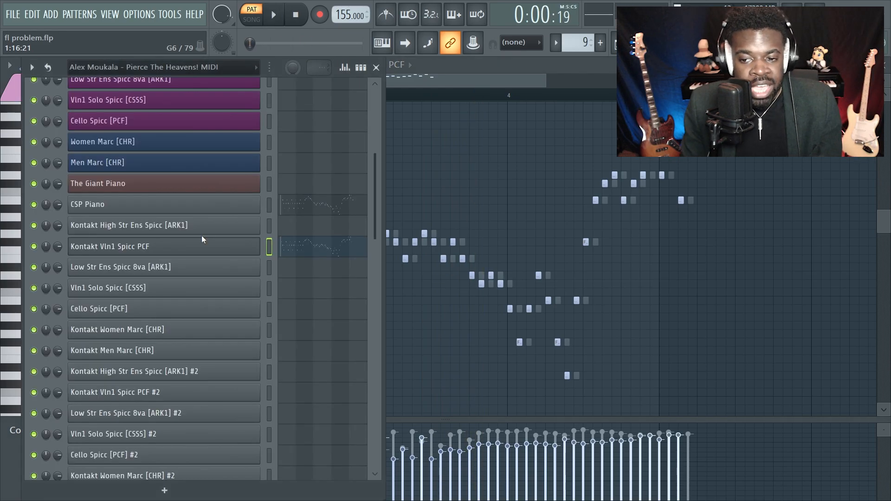
pyautogui.click(189, 253)
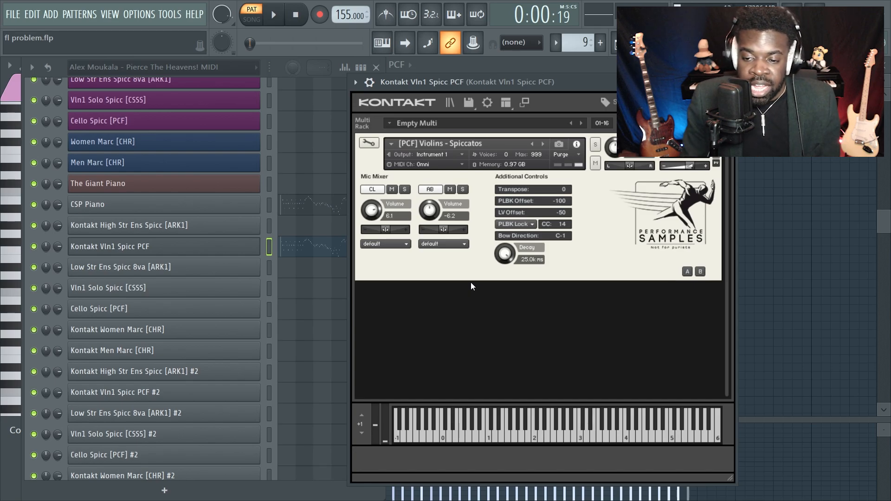
pyautogui.click(763, 232)
# - Move all the violin notes one step later, back onto their original grid positions
pyautogui.scroll(3, 87, 96)
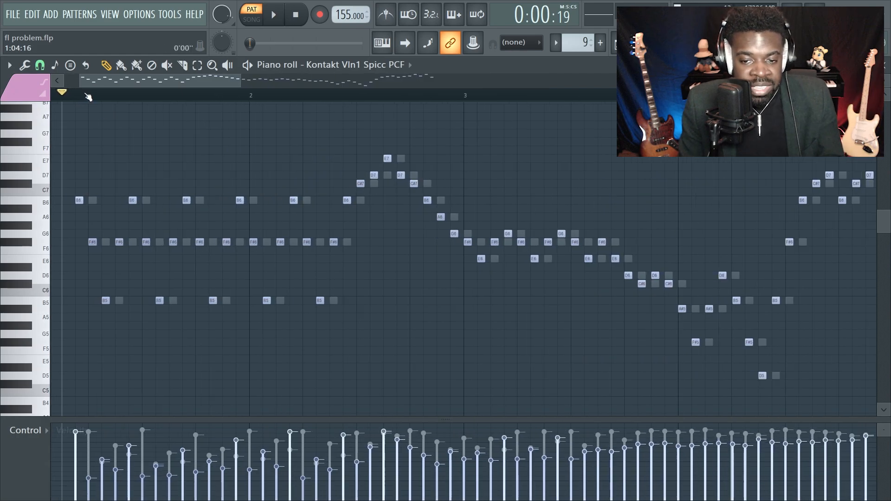
pyautogui.hotkey('ctrl', 'a')
pyautogui.hotkey('shift', 'Right')
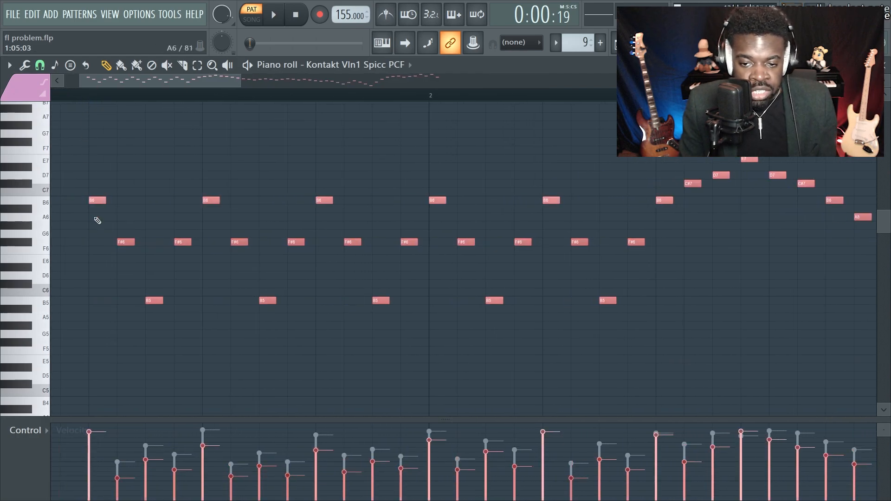
pyautogui.scroll(-3, 93, 97)
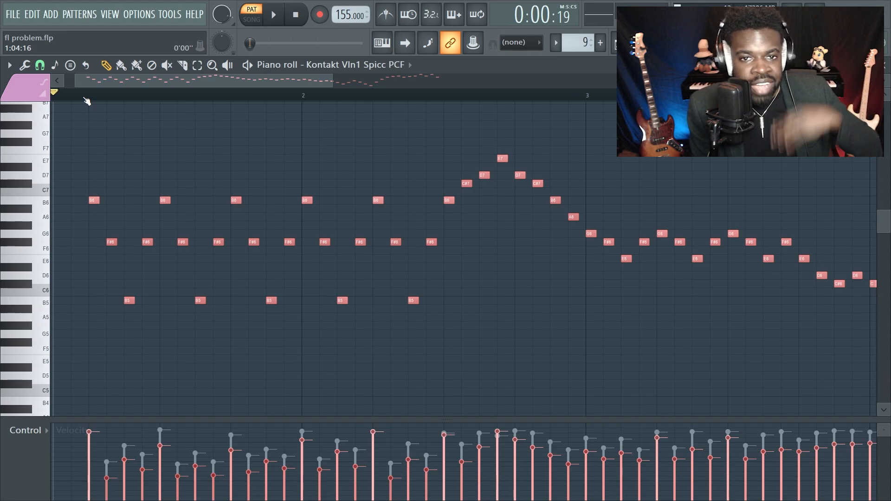
# - Try shifting all the violin notes off the grid by less than one step earlier, and undo the shift
pyautogui.scroll(4, 70, 99)
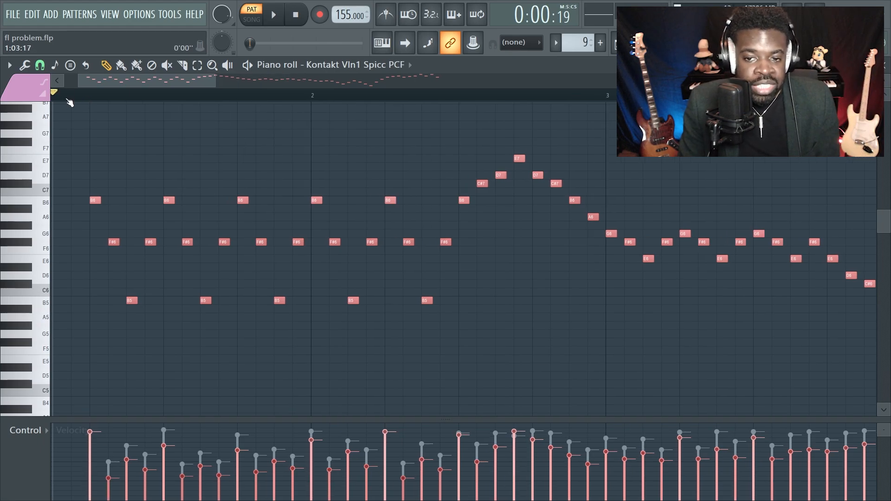
pyautogui.moveTo(118, 197); pyautogui.dragTo(98, 195)
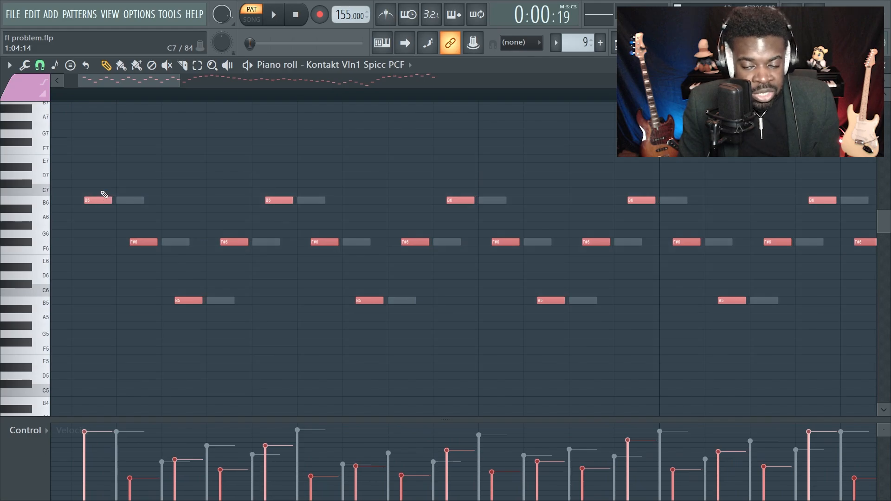
pyautogui.keyDown('ctrl'); pyautogui.click(130, 181); pyautogui.keyUp('ctrl')
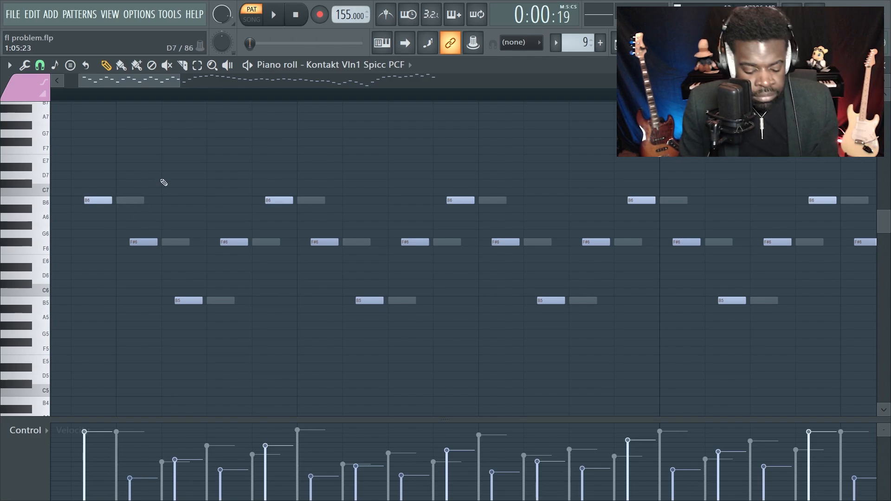
pyautogui.hotkey('ctrl', 'z')
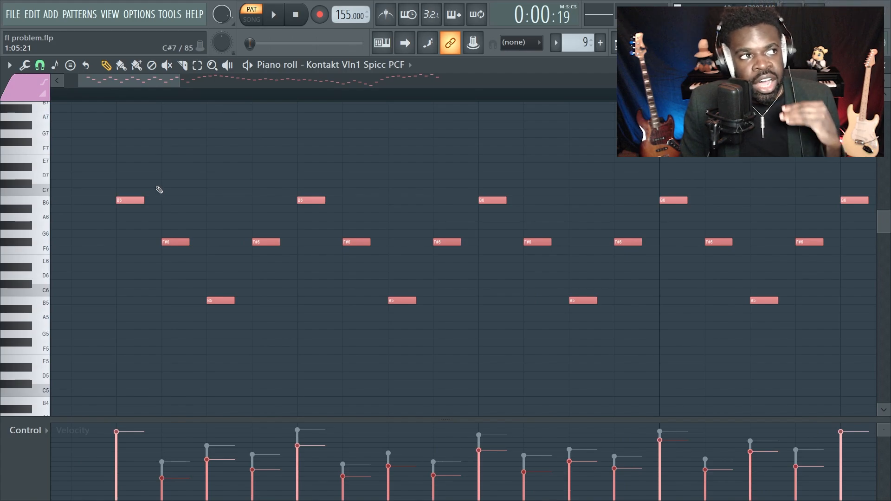
pyautogui.scroll(-3, 142, 93)
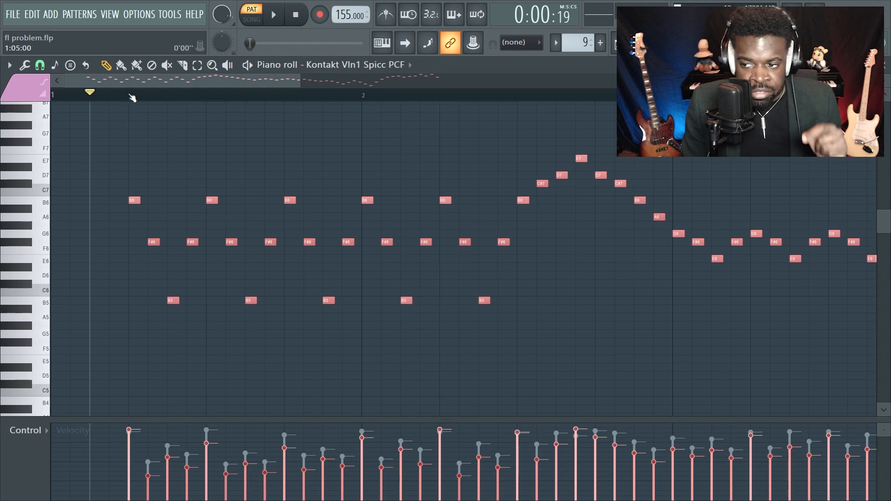
pyautogui.scroll(-2, 131, 96)
pyautogui.scroll(-2, 131, 95)
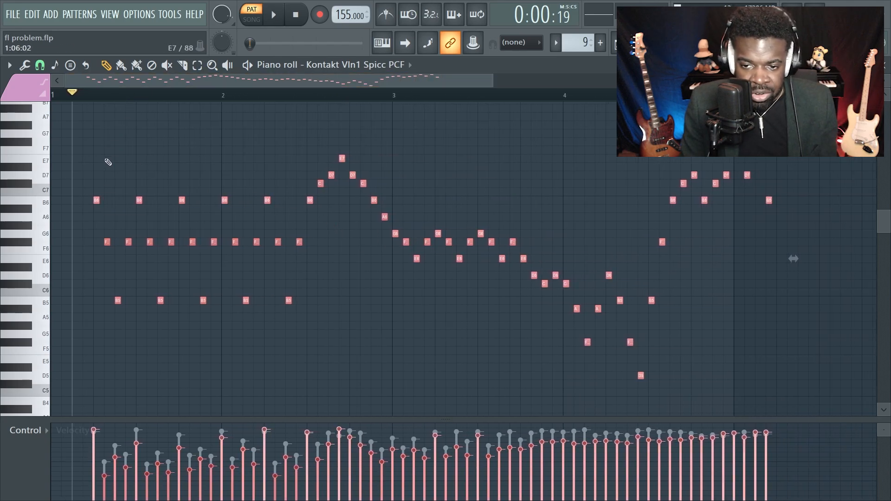
pyautogui.scroll(4, 94, 123)
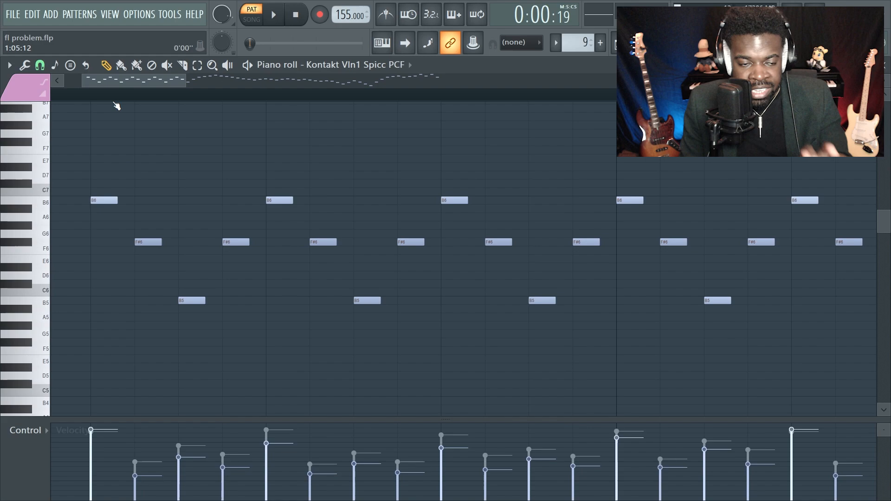
# - Select all the violin notes again, drag them slightly ahead of the beat, and undo the move
pyautogui.scroll(-3, 116, 102)
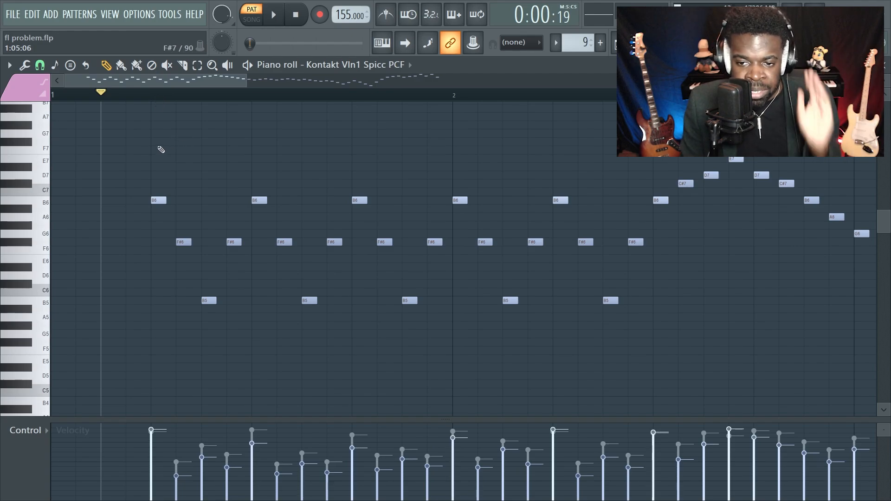
pyautogui.hotkey('ctrl', 'a')
pyautogui.moveTo(160, 203); pyautogui.dragTo(141, 203)
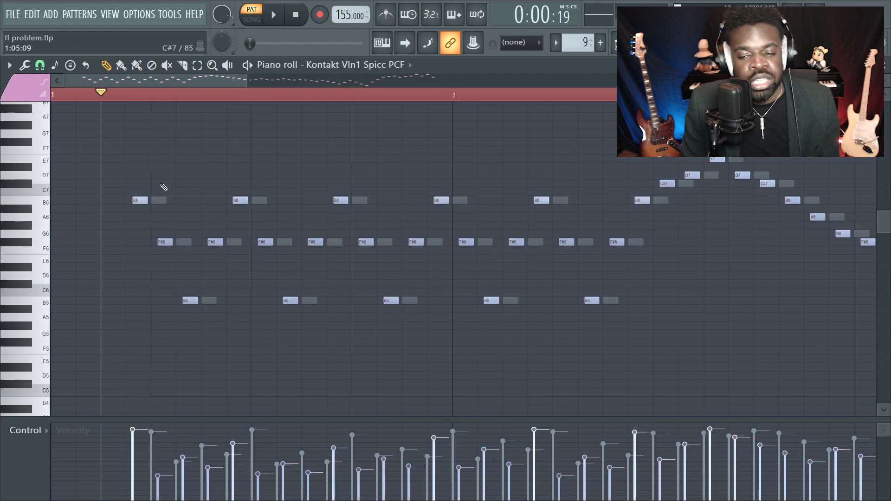
pyautogui.hotkey('ctrl', 'z')
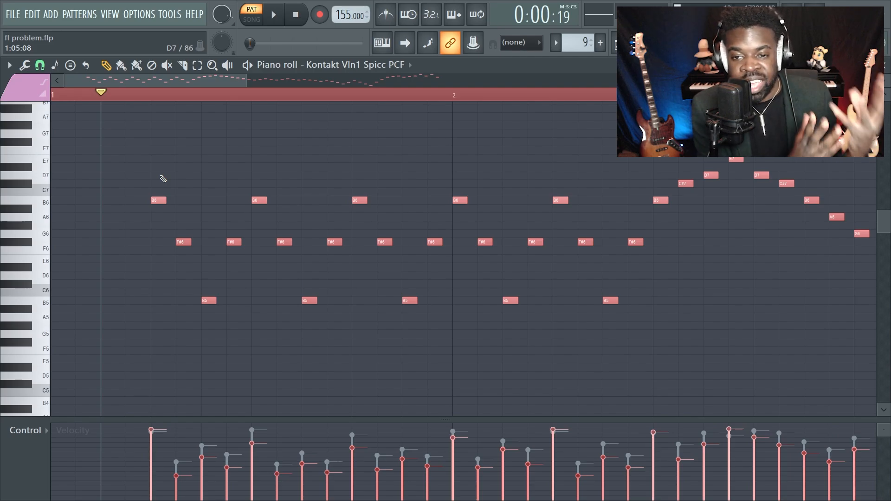
# - Show the channel rack again to reach the Kontakt Vln1 Spicc PCF channel
pyautogui.press('F6')
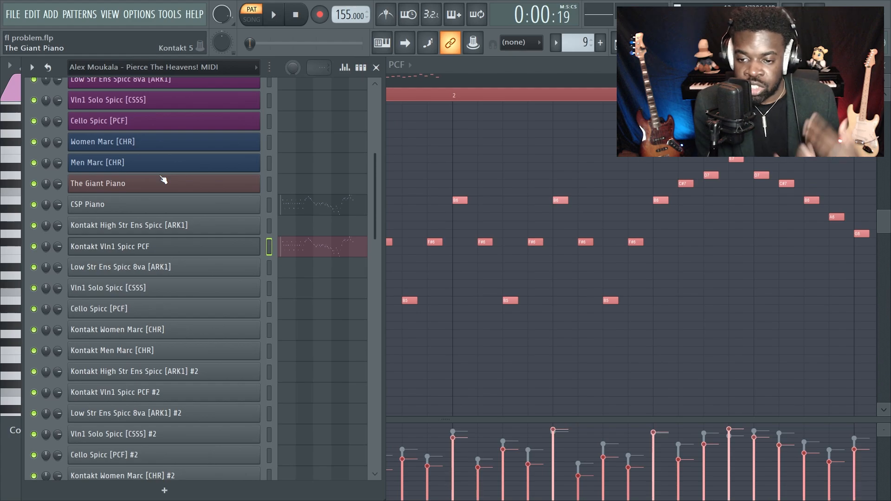
pyautogui.press('F6')
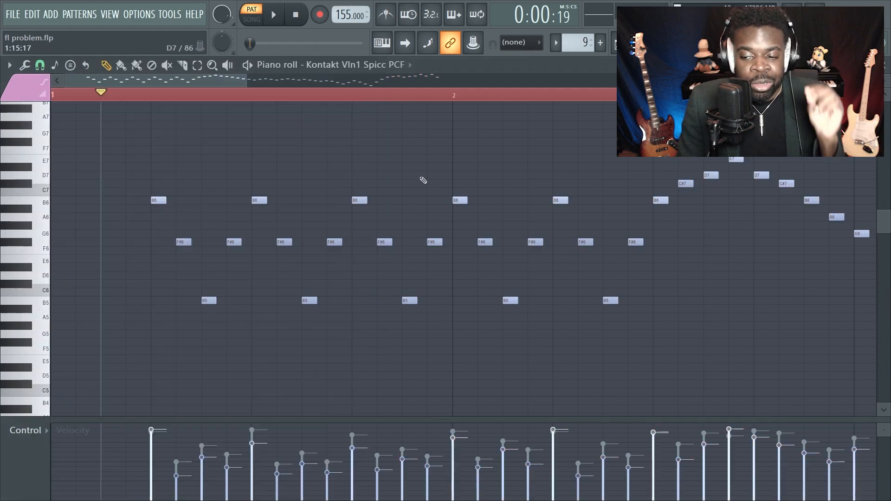
pyautogui.scroll(-3, 135, 111)
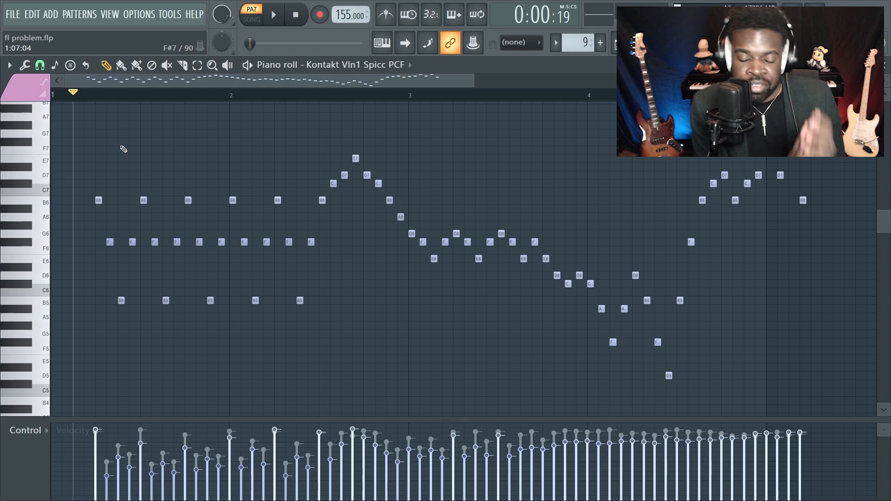
pyautogui.press('F6')
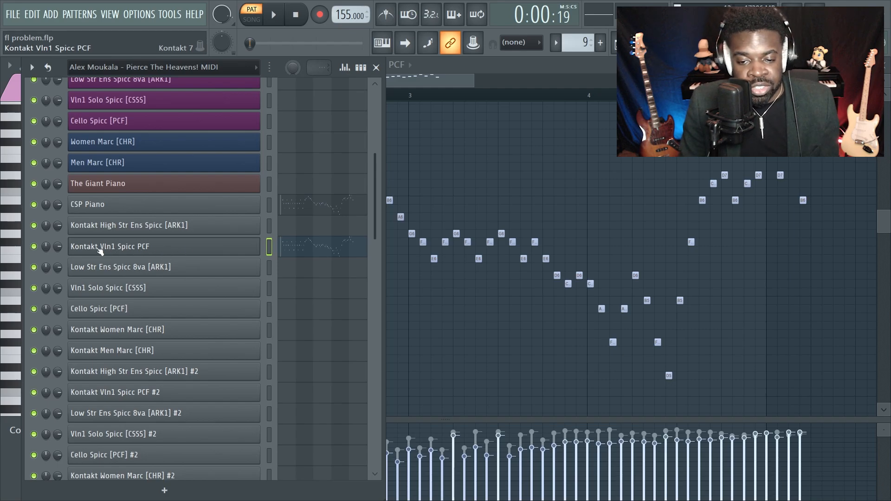
# - Open the Kontakt Vln1 Spicc PCF instrument to look at its spiccato patch settings, and return to the violin notes
pyautogui.click(154, 248)
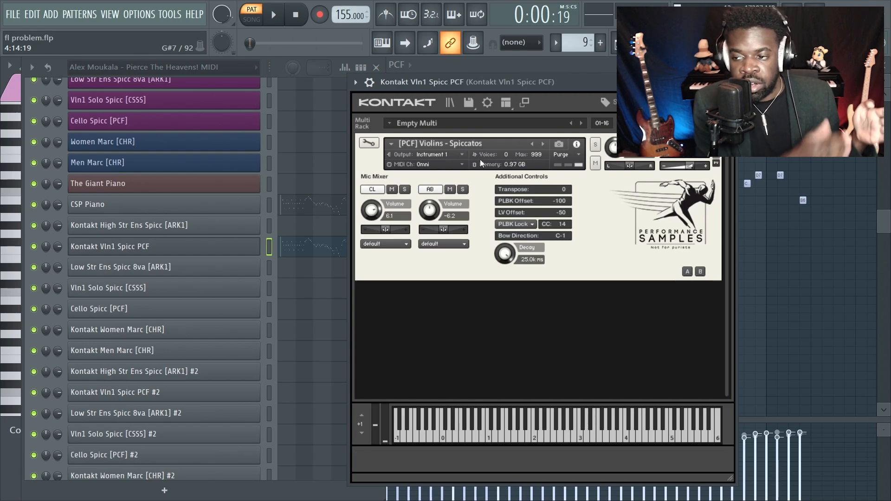
pyautogui.click(745, 336)
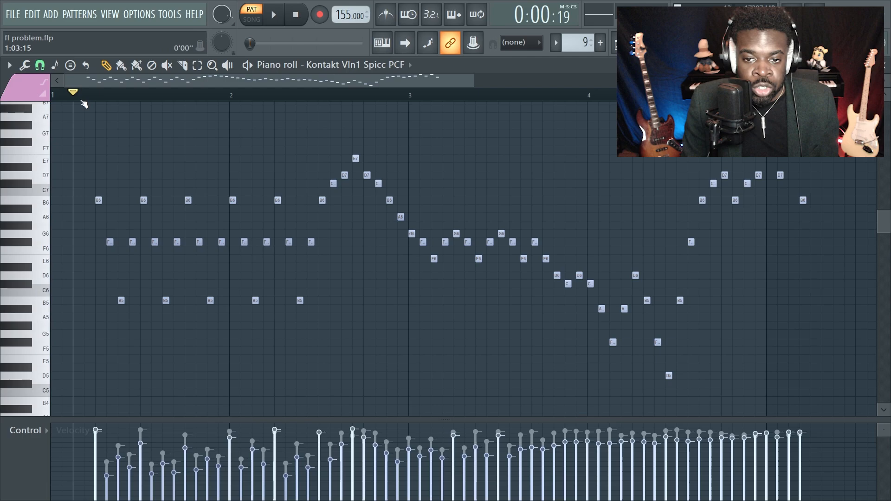
# - Try shifting all the violin notes one step earlier, undo the shift, and select all the notes again
pyautogui.scroll(5, 84, 103)
pyautogui.hotkey('ctrl', 'a')
pyautogui.moveTo(160, 205); pyautogui.dragTo(97, 196)
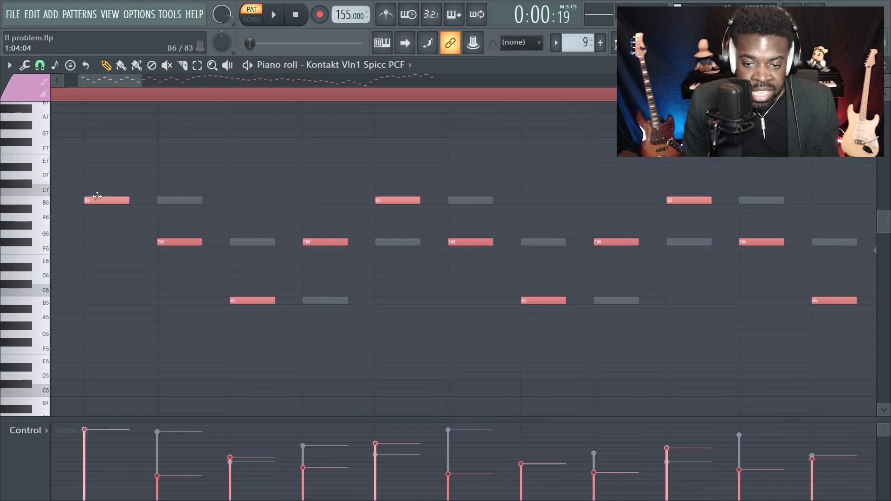
pyautogui.hotkey('ctrl', 'd')
pyautogui.hotkey('ctrl', 'z')
pyautogui.hotkey('ctrl', 'z')
pyautogui.scroll(-5, 259, 181)
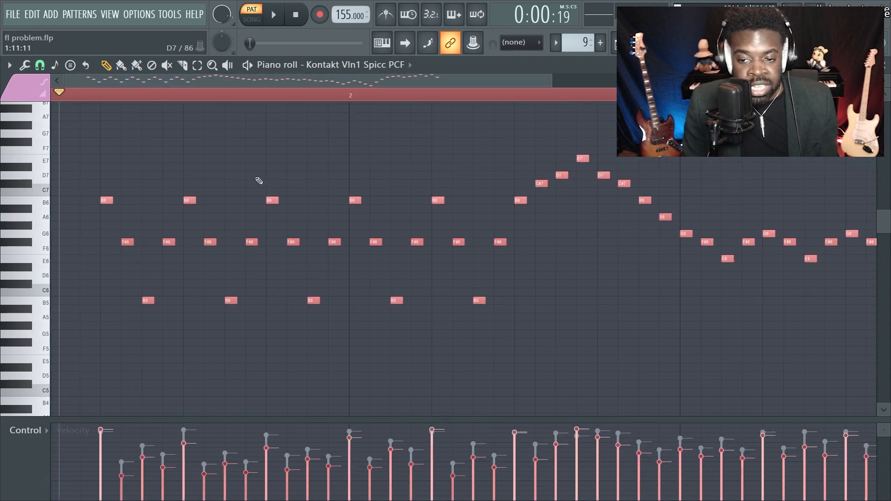
pyautogui.hotkey('ctrl', 'd')
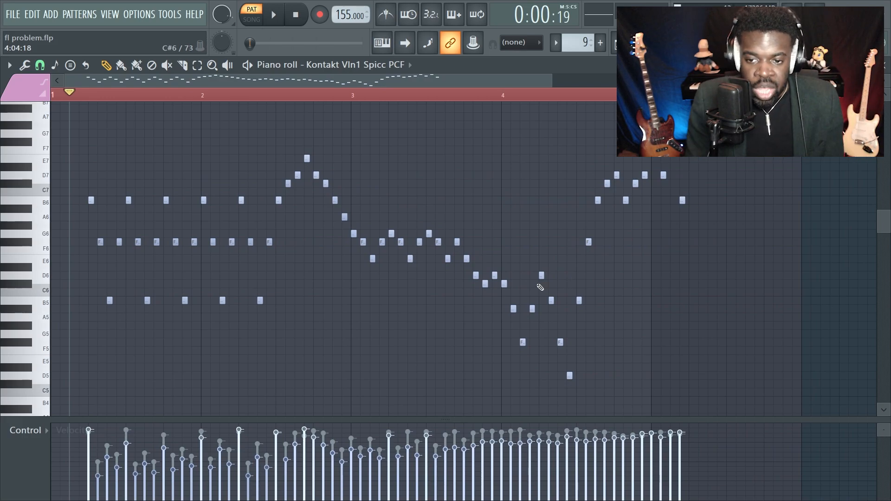
pyautogui.scroll(5, 90, 99)
pyautogui.hotkey('ctrl', 'a')
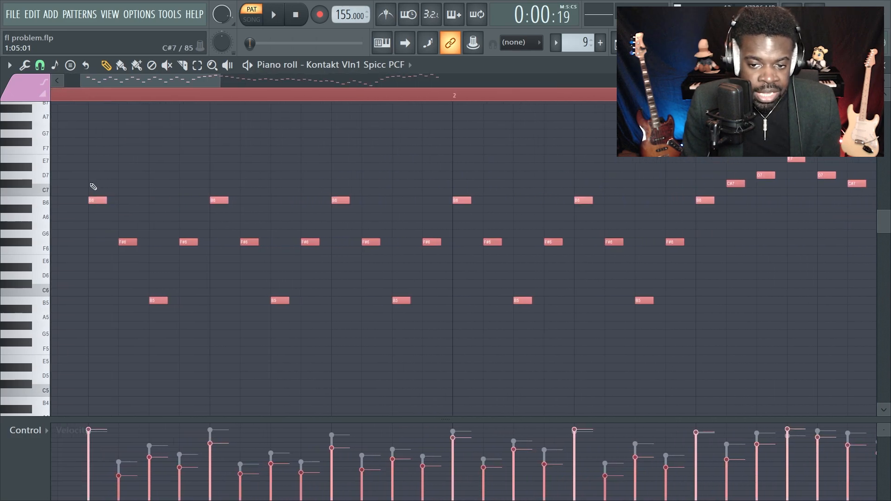
pyautogui.scroll(-5, 94, 183)
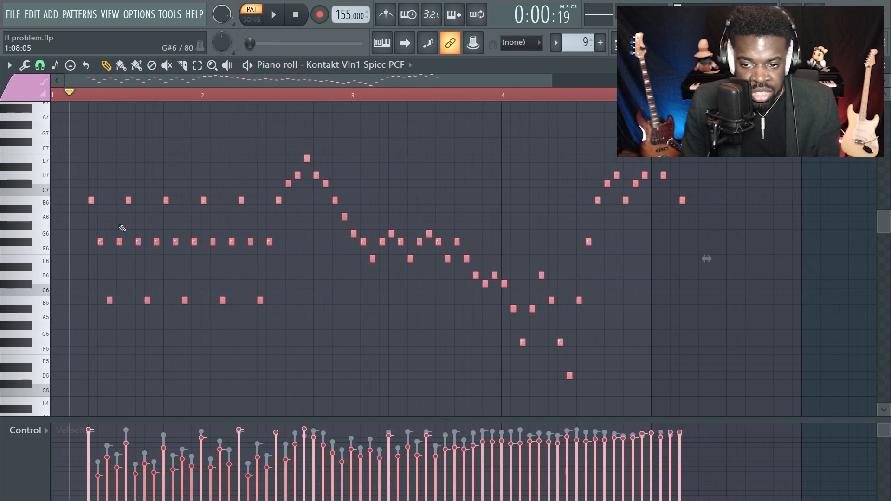
# - Route the Kontakt Vln1 Spicc PCF channel to mixer insert 27 and play the pattern to check its signal
pyautogui.press('F6')
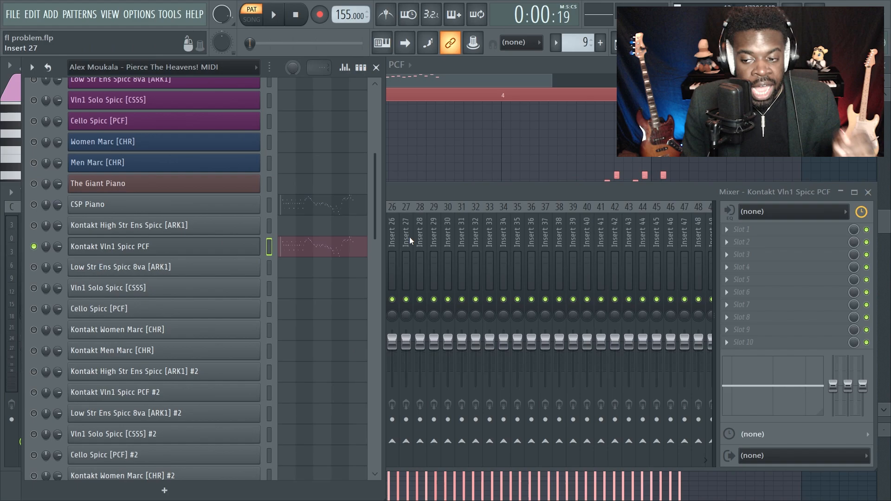
pyautogui.rightClick(410, 237)
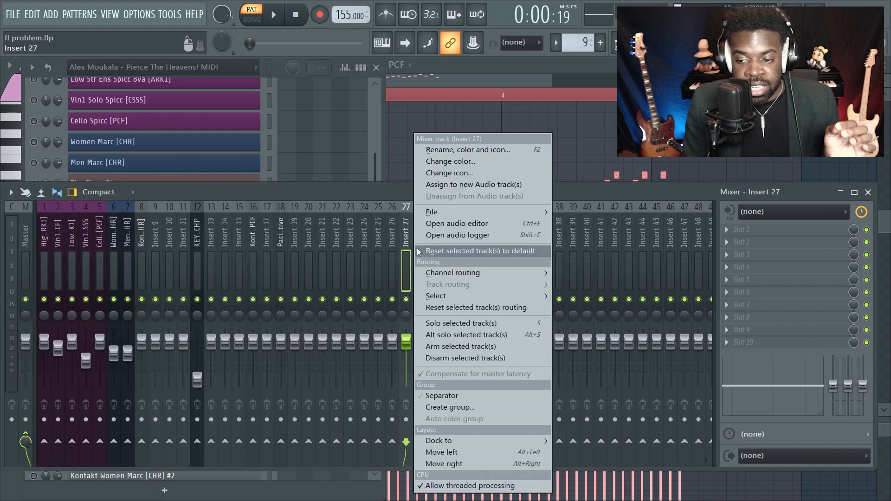
pyautogui.moveTo(508, 273)
pyautogui.click(567, 272)
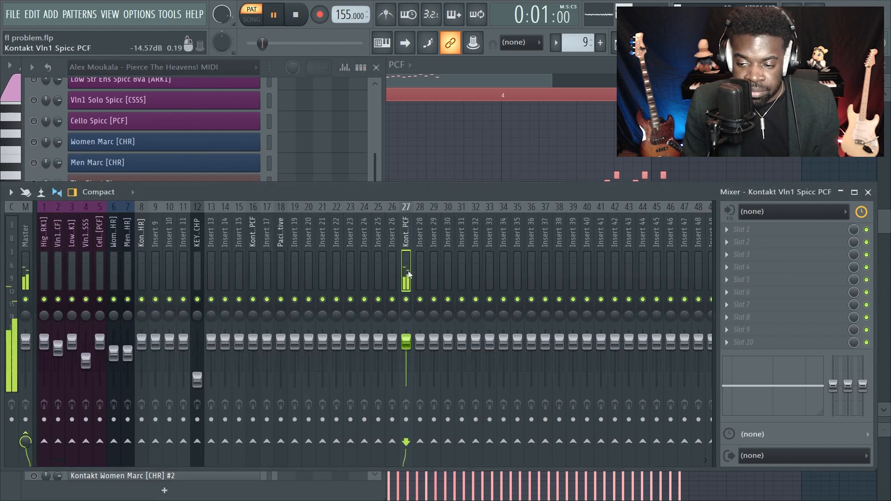
pyautogui.press('space')
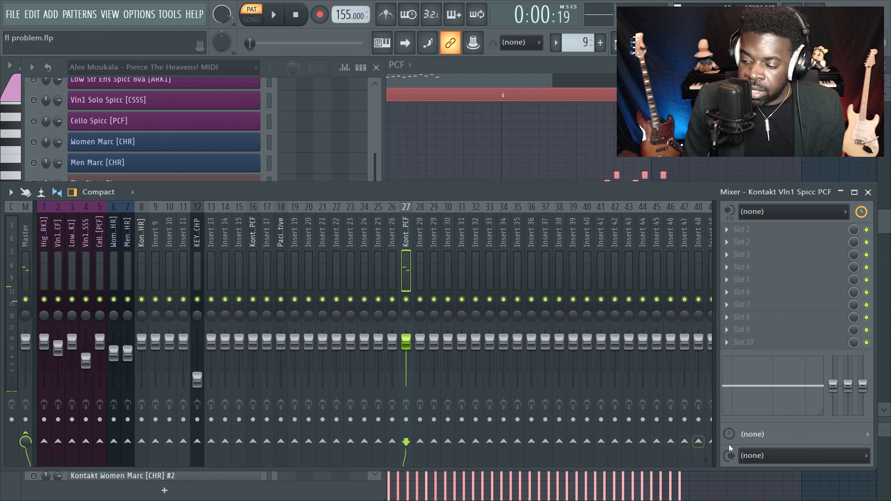
# - Set the track latency of the Kontakt Vln1 Spicc PCF mixer insert to 80 ms
pyautogui.click(770, 435)
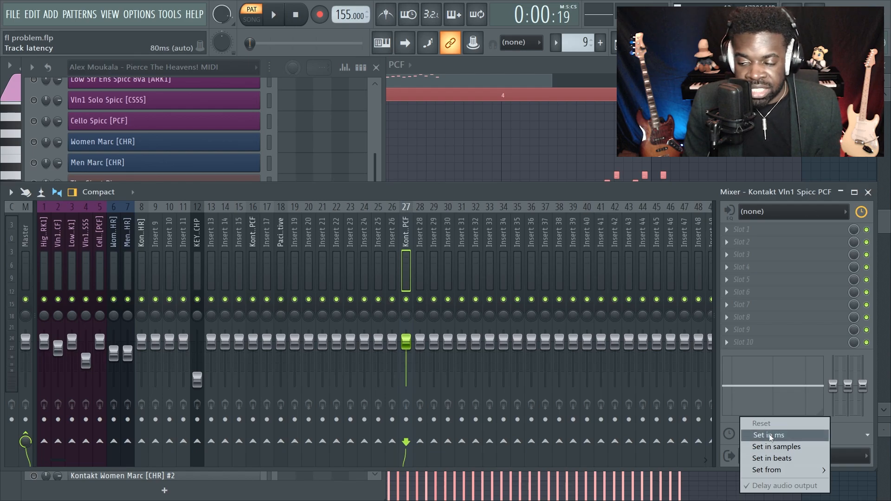
pyautogui.click(771, 435)
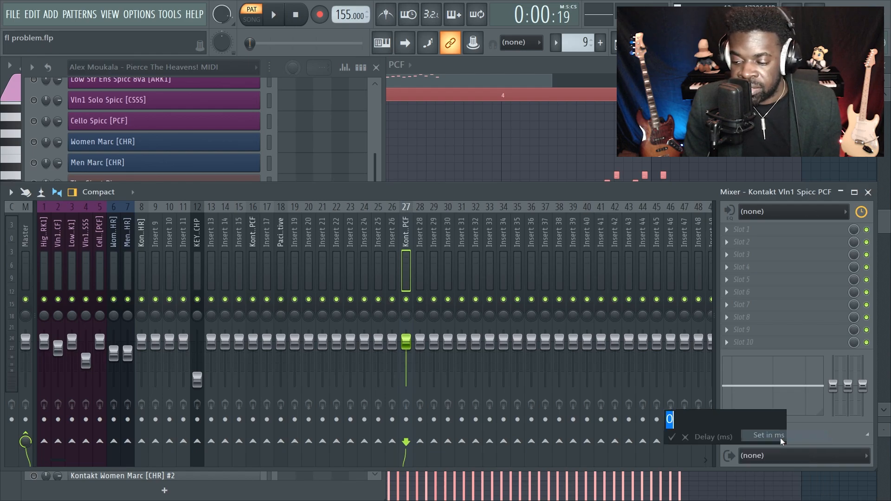
pyautogui.write('80')
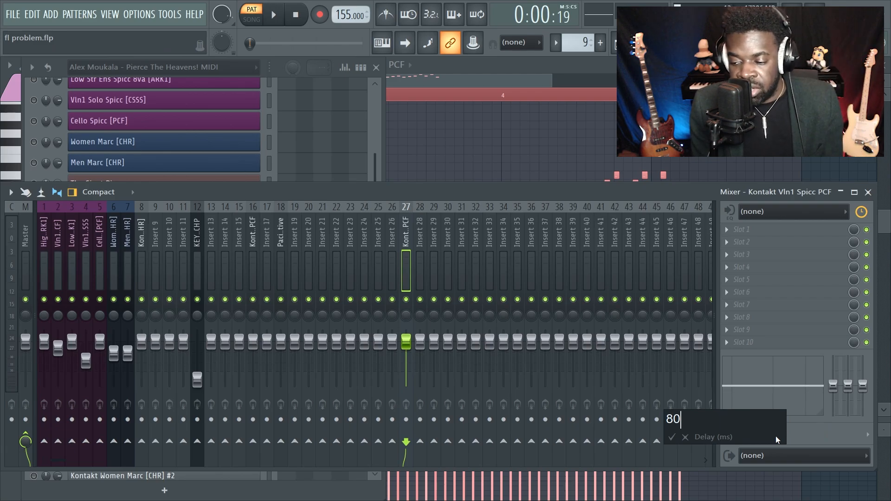
pyautogui.press('Return')
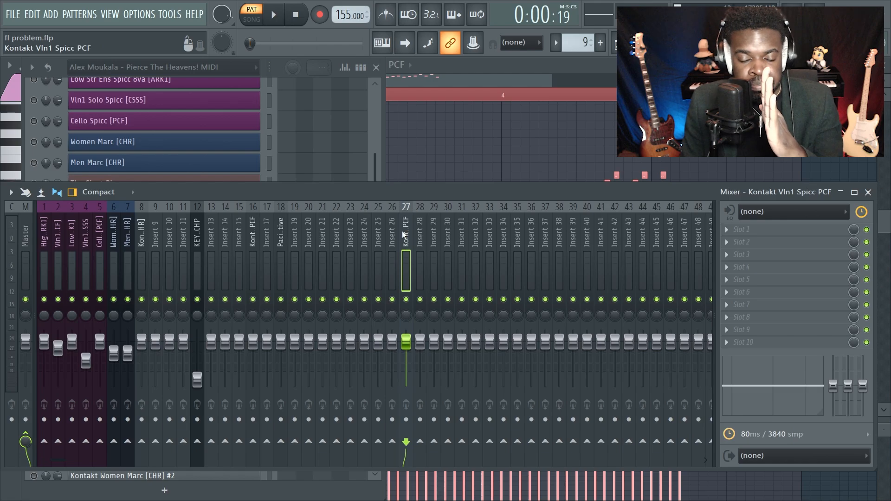
# - Play the violin pattern with the 80 ms track latency, check its mixer insert, and stop playback
pyautogui.click(422, 159)
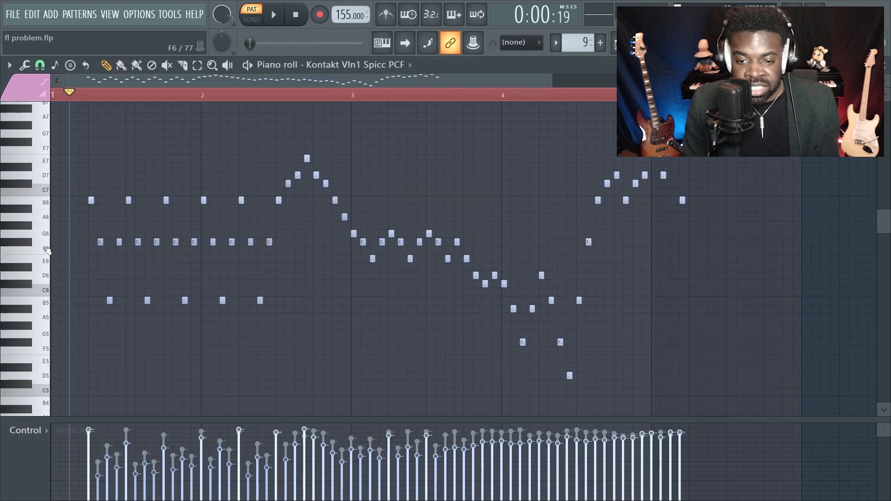
pyautogui.press('space')
pyautogui.press('F6')
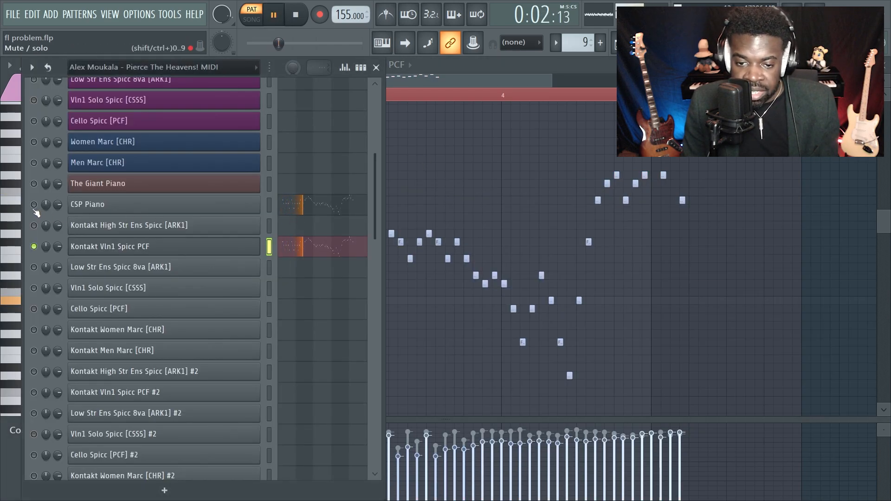
pyautogui.press('F6')
pyautogui.press('F9')
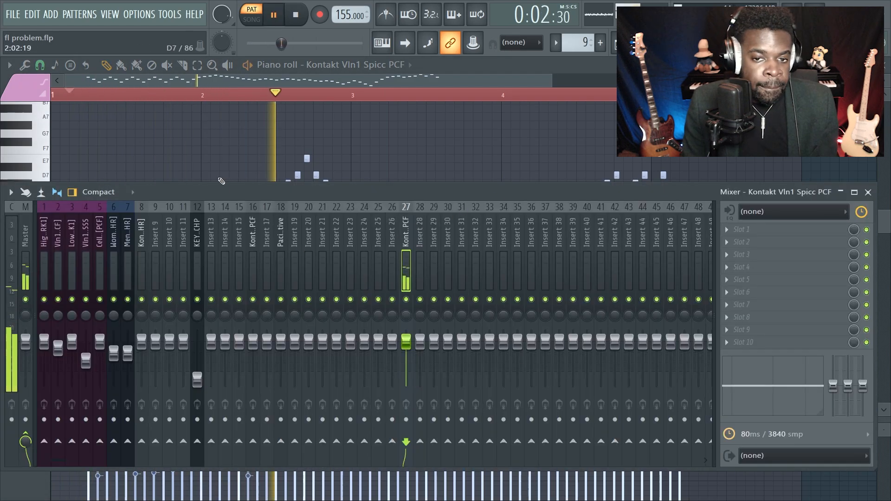
pyautogui.press('space')
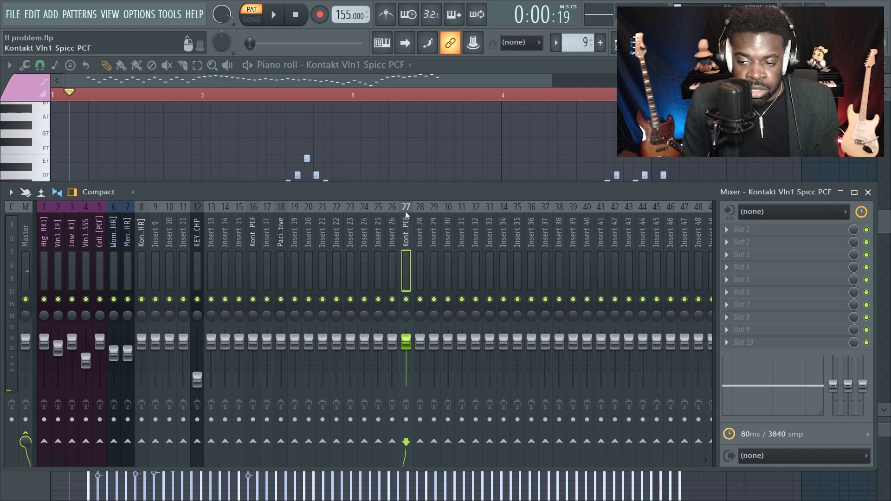
pyautogui.doubleClick(405, 241)
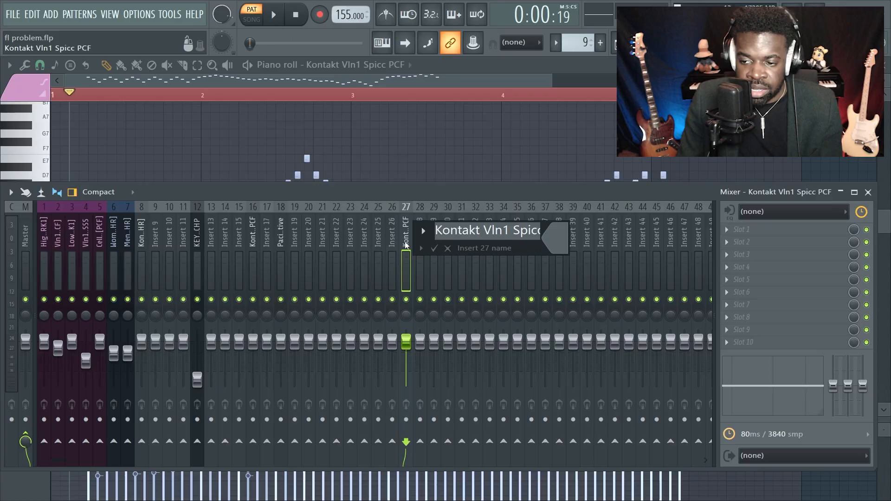
pyautogui.press('Return')
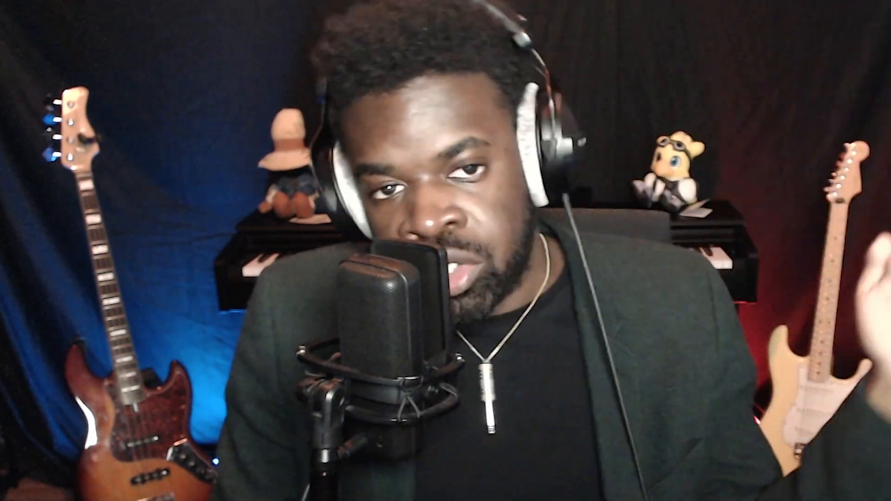
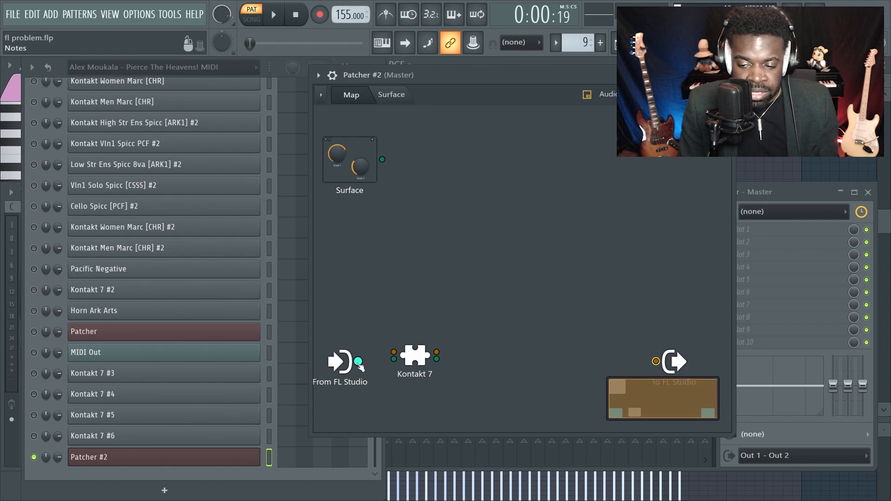
# - In Patcher #2, connect From FL Studio to Kontakt 7 and Kontakt 7 to To FL Studio, spacing the modules apart
pyautogui.moveTo(359, 363); pyautogui.dragTo(435, 364)
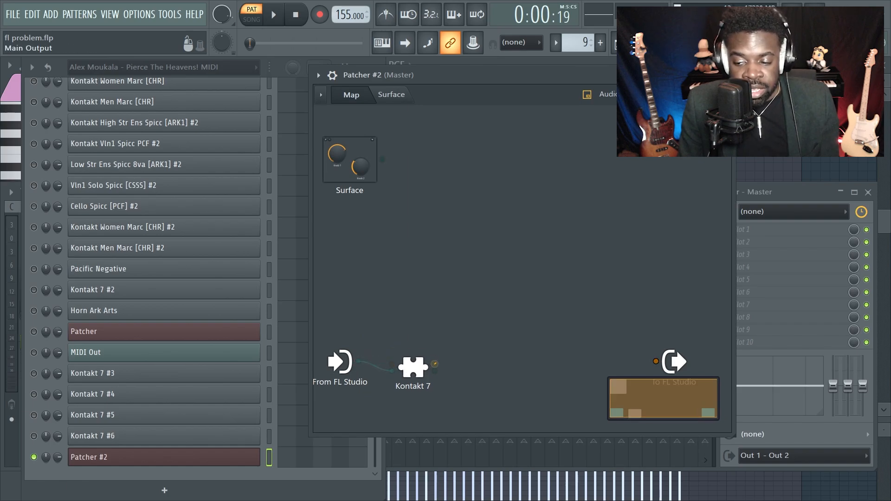
pyautogui.moveTo(495, 329); pyautogui.dragTo(694, 286)
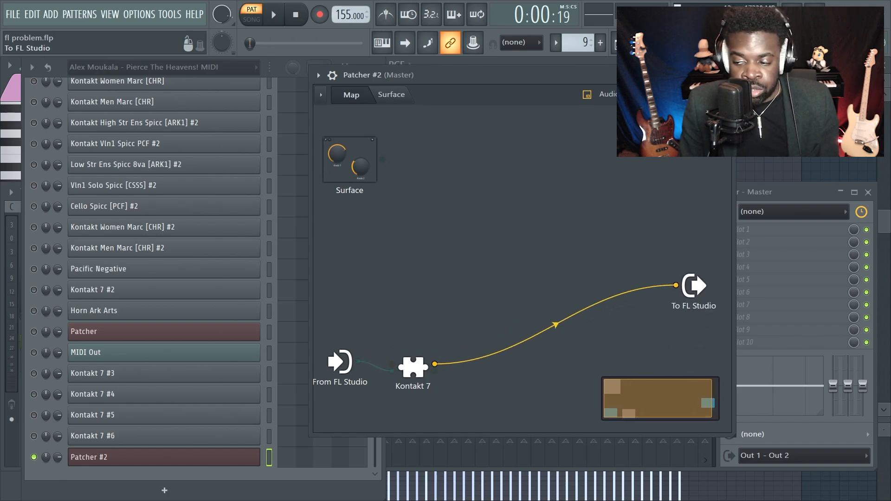
pyautogui.click(292, 459)
pyautogui.moveTo(410, 374); pyautogui.dragTo(436, 367)
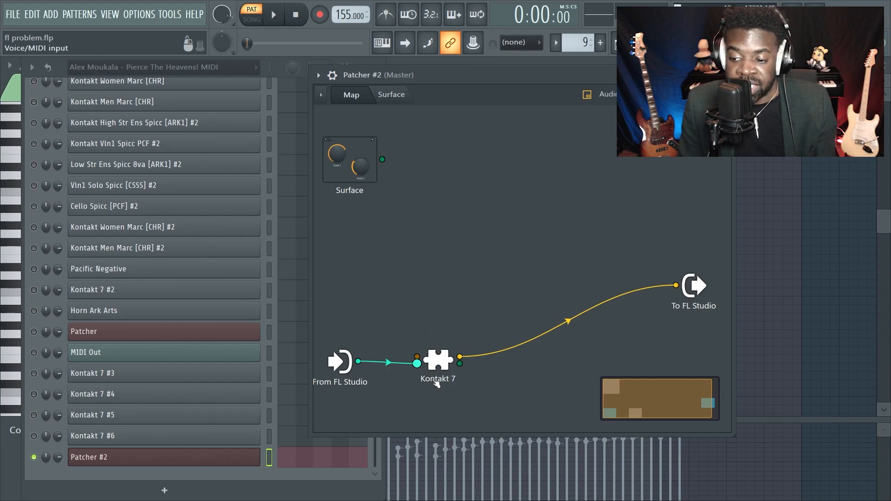
pyautogui.moveTo(437, 362); pyautogui.dragTo(426, 363)
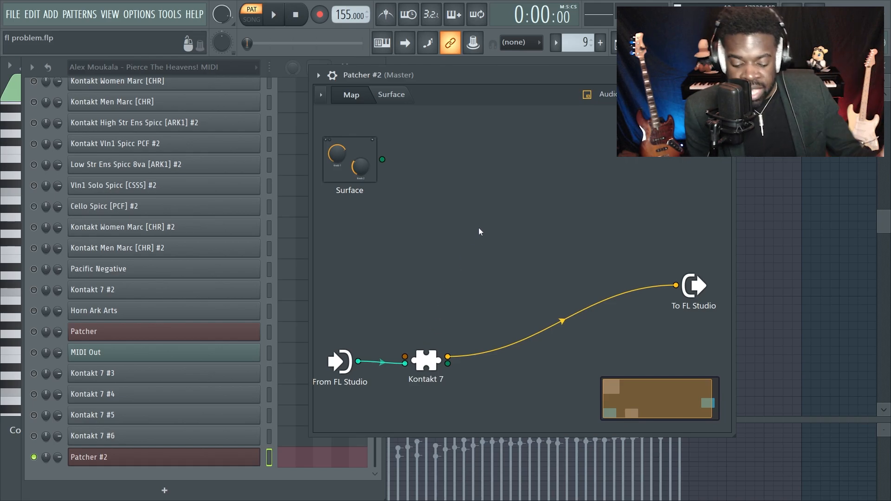
# - Add the MinusDelay effect to the Patcher map and connect it between Kontakt 7 and To FL Studio
pyautogui.press('F8')
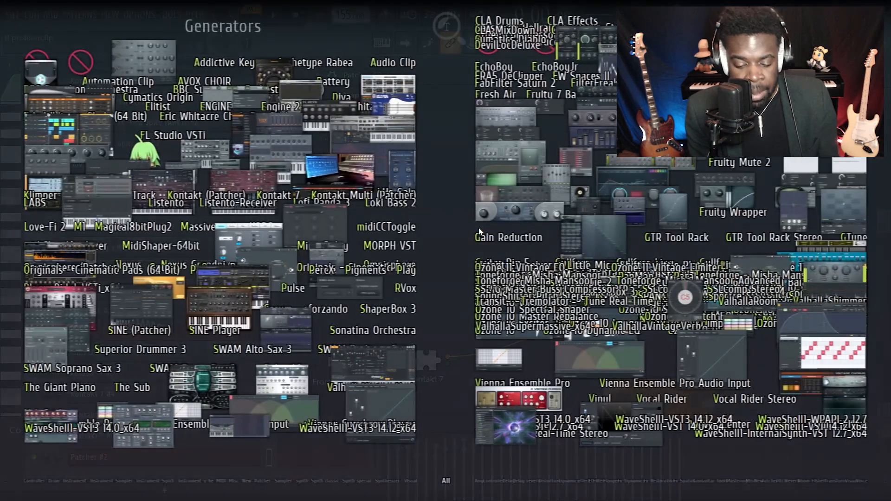
pyautogui.write('minusdelay')
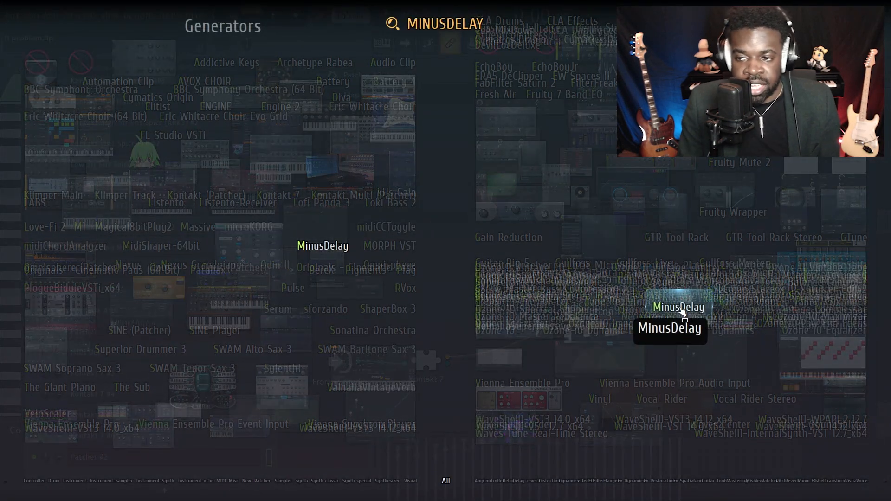
pyautogui.moveTo(681, 311); pyautogui.dragTo(530, 190)
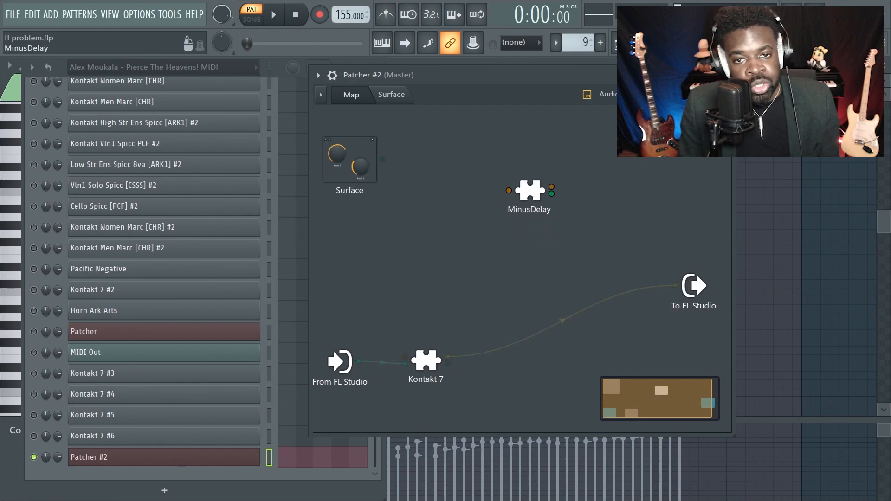
pyautogui.rightClick(530, 191)
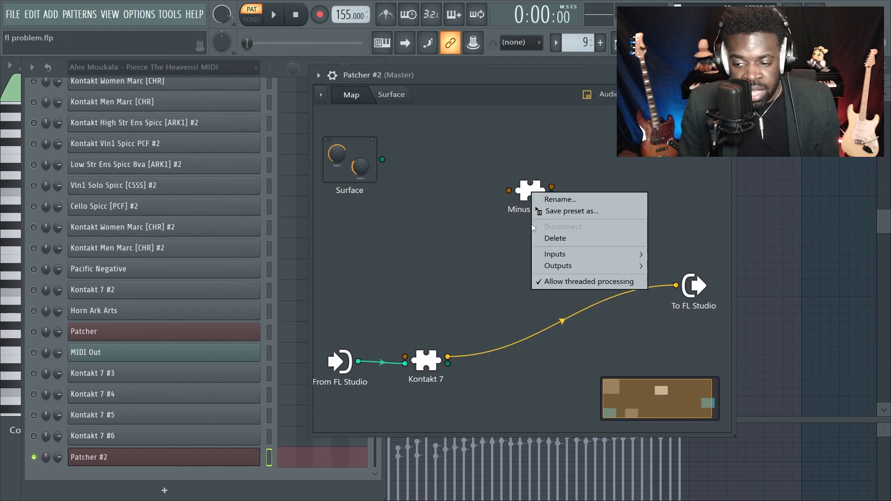
pyautogui.click(590, 242)
pyautogui.moveTo(677, 285)
pyautogui.mouseDown()
pyautogui.moveTo(509, 190)
pyautogui.moveTo(528, 374)
pyautogui.moveTo(522, 347)
pyautogui.moveTo(676, 285)
pyautogui.mouseUp()
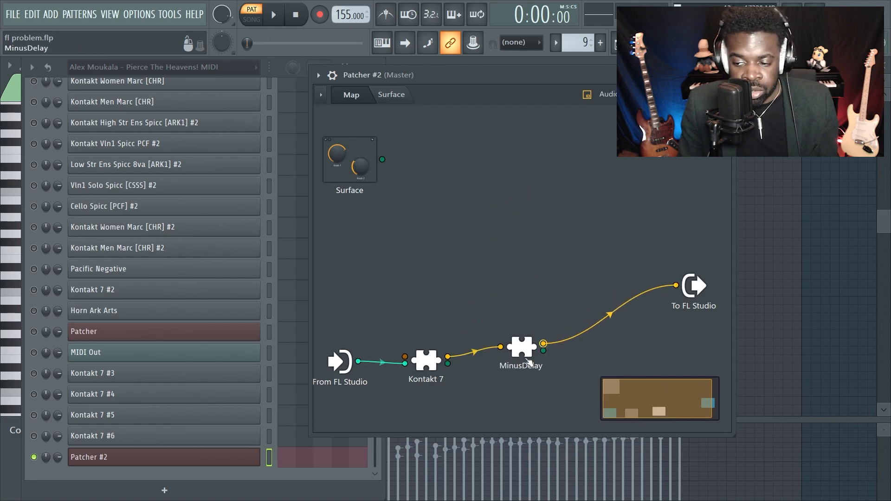
# - View the Kontakt 7 instrument inside Patcher, and set the MinusDelay delay to about -138 ms
pyautogui.doubleClick(425, 360)
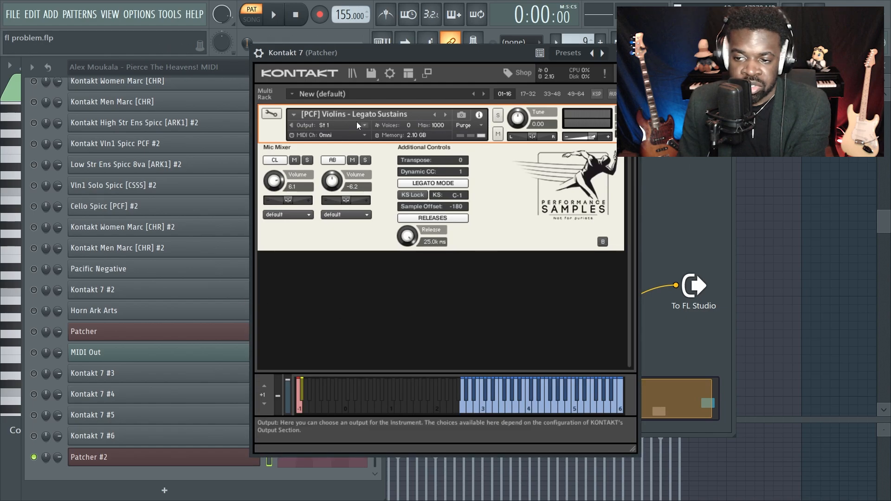
pyautogui.click(632, 53)
pyautogui.doubleClick(521, 354)
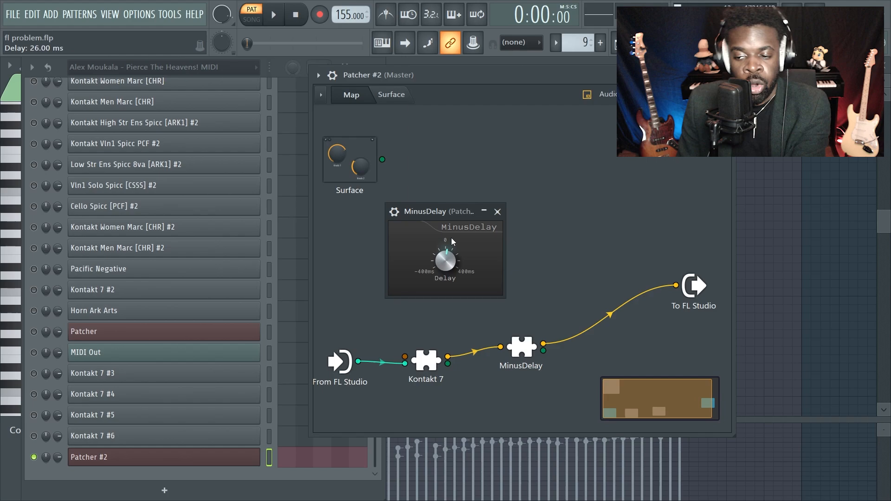
pyautogui.moveTo(456, 222)
pyautogui.mouseDown()
pyautogui.moveTo(461, 211)
pyautogui.moveTo(461, 221)
pyautogui.mouseUp()
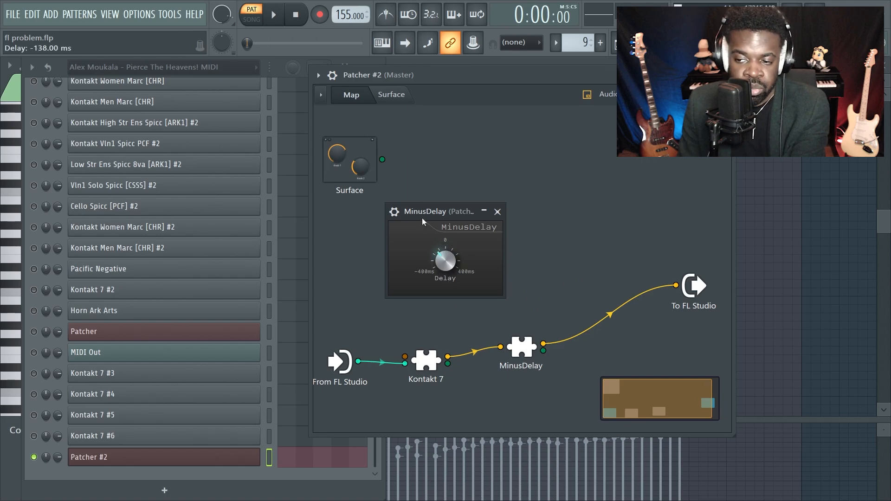
pyautogui.moveTo(423, 219); pyautogui.dragTo(462, 190)
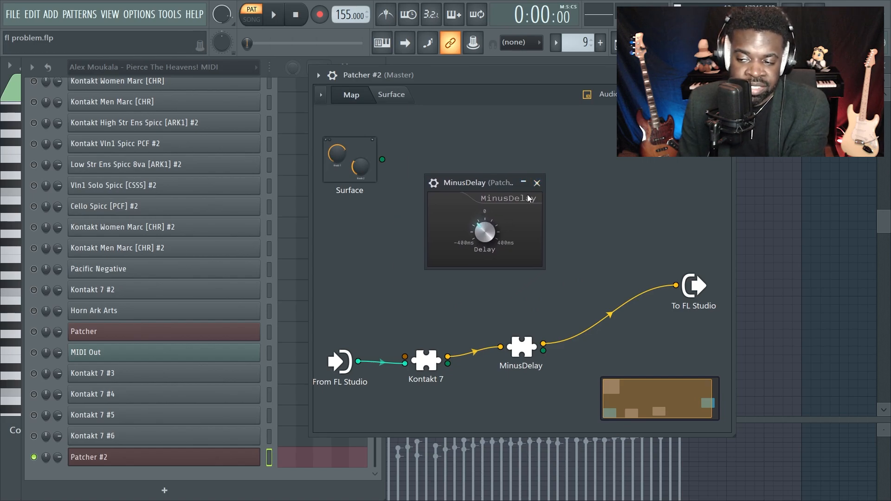
# - Close the MinusDelay window and save the Patcher #2 setup as a preset named Vln1 PCF Negative in the Patcher presets folder
pyautogui.click(538, 183)
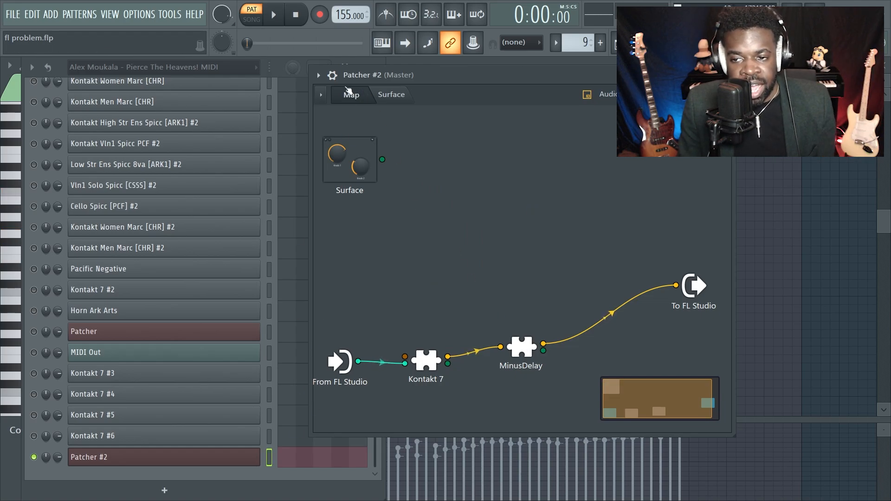
pyautogui.click(318, 76)
pyautogui.click(345, 136)
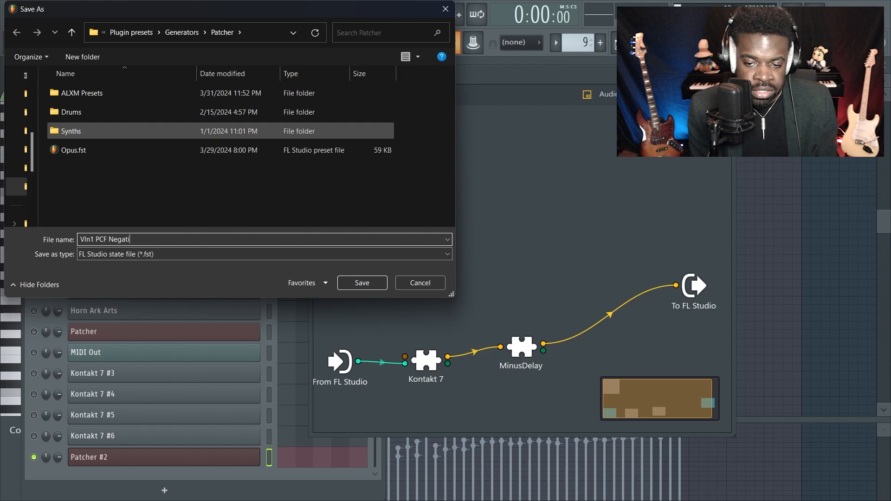
pyautogui.press('Return')
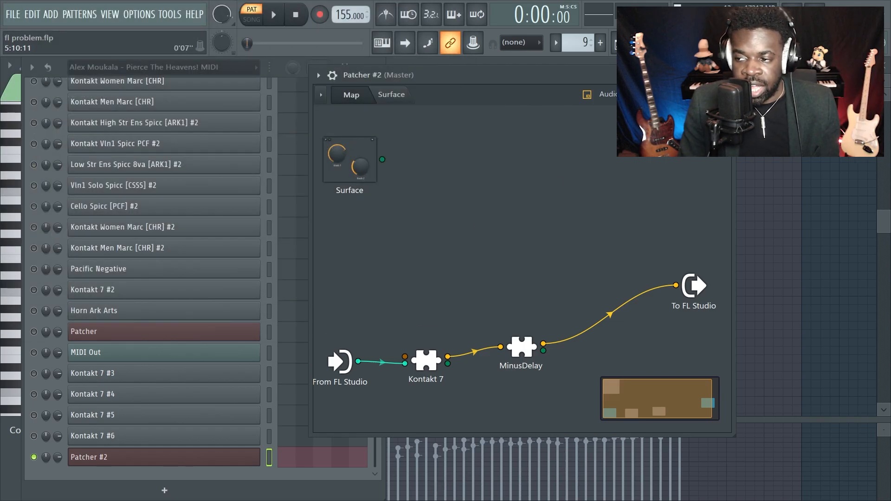
# - Delete the Patcher #2 channel and load the saved Vln1 PCF Negative preset as a new channel at the end of the channel rack
pyautogui.click(726, 75)
pyautogui.hotkey('alt', 'Delete')
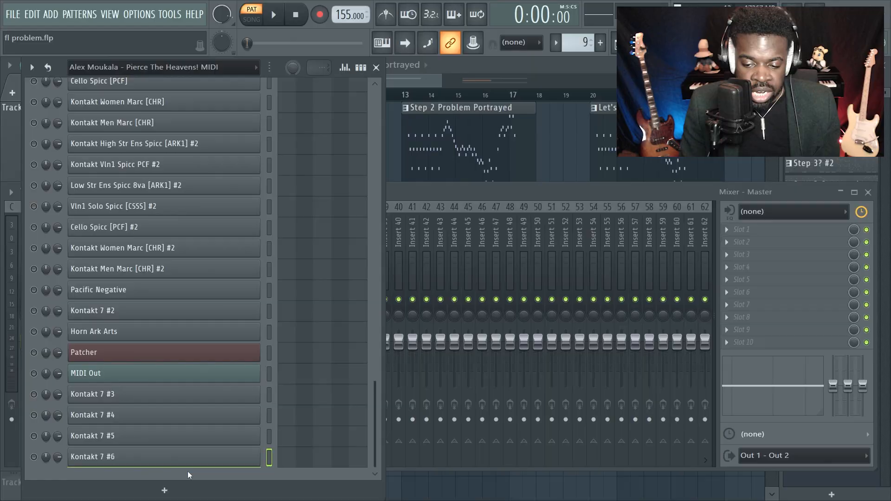
pyautogui.click(188, 472)
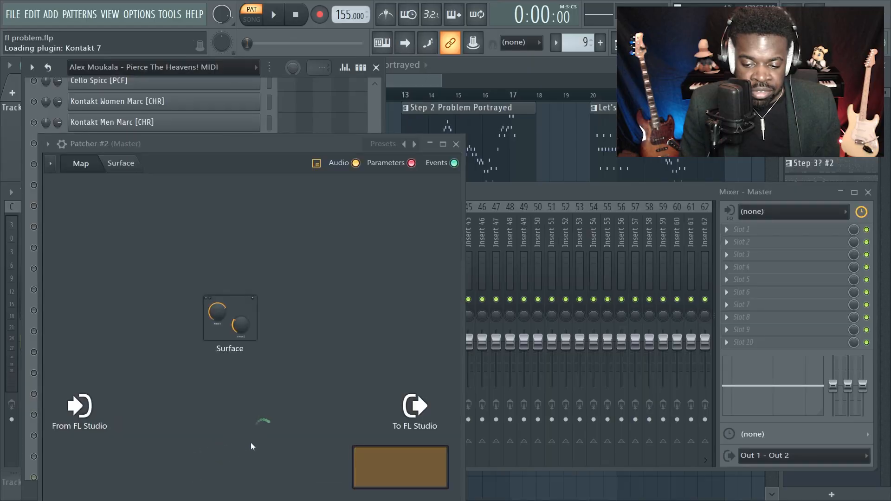
pyautogui.moveTo(204, 145); pyautogui.dragTo(325, 113)
# - Check the MinusDelay and Kontakt 7 settings inside the reloaded Vln1 PCF Negative patch, and close its windows
pyautogui.doubleClick(374, 378)
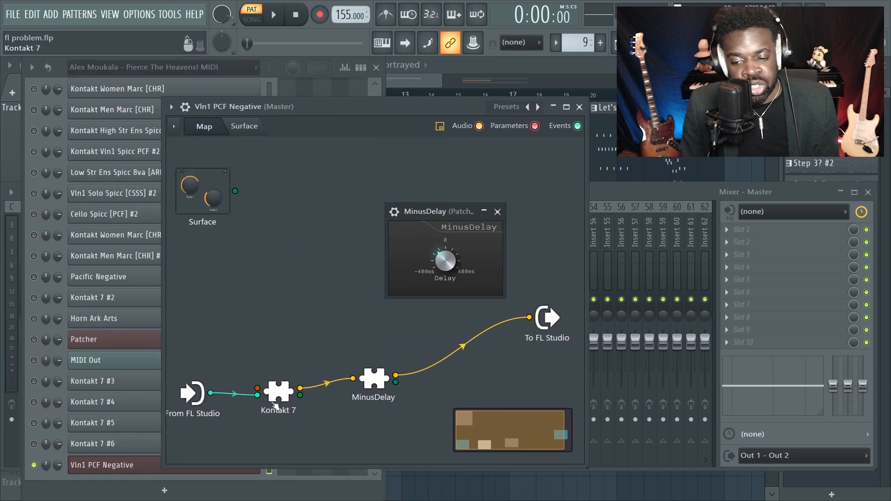
pyautogui.doubleClick(278, 395)
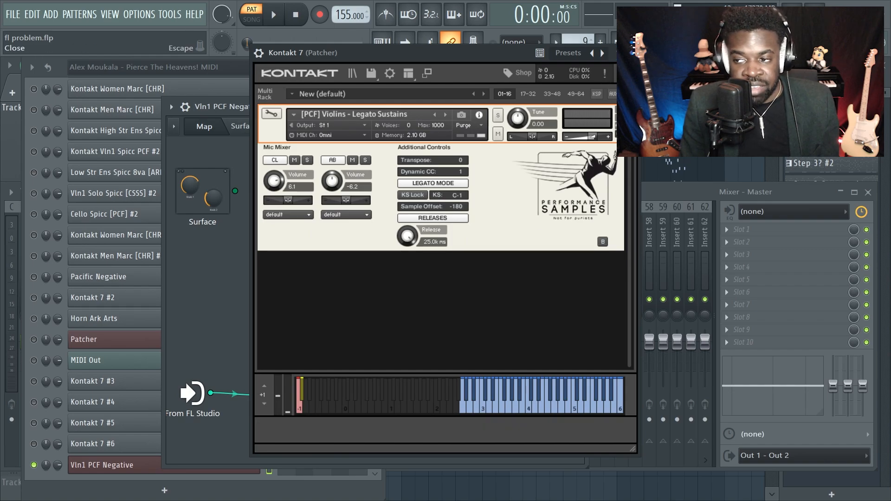
pyautogui.click(633, 53)
pyautogui.click(583, 107)
pyautogui.scroll(-1, 214, 418)
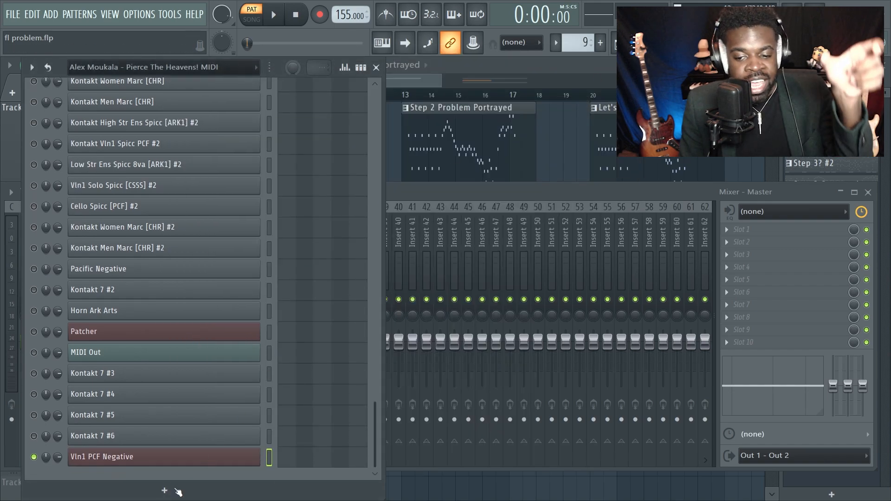
# - Reopen the Vln1 PCF Negative patch, and view the color group and MIDI channel choices in its piano roll
pyautogui.click(185, 462)
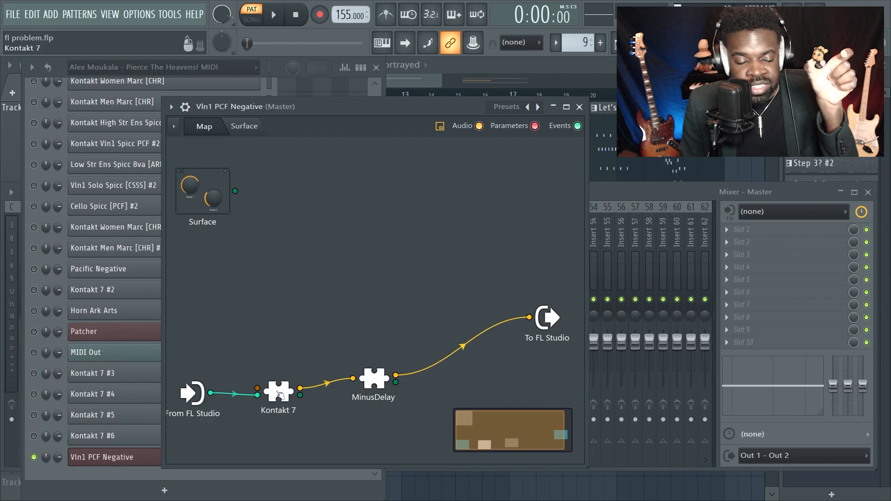
pyautogui.click(374, 380)
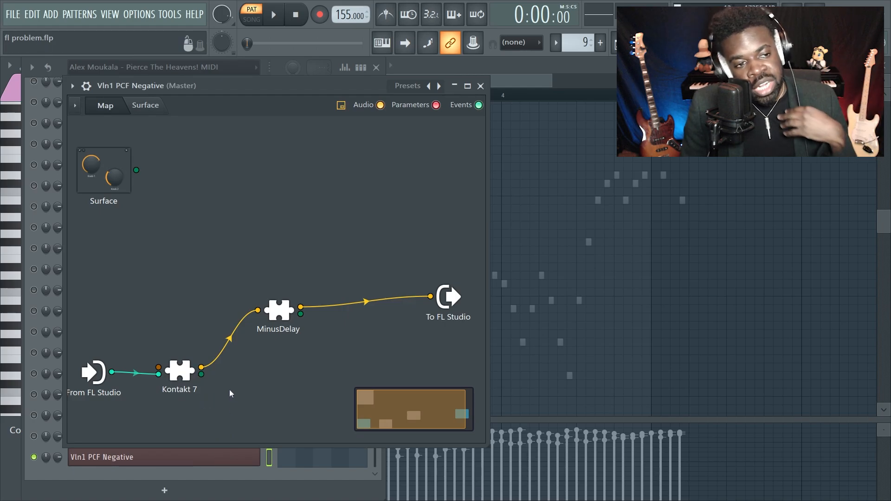
pyautogui.click(295, 462)
pyautogui.click(292, 461)
pyautogui.click(22, 92)
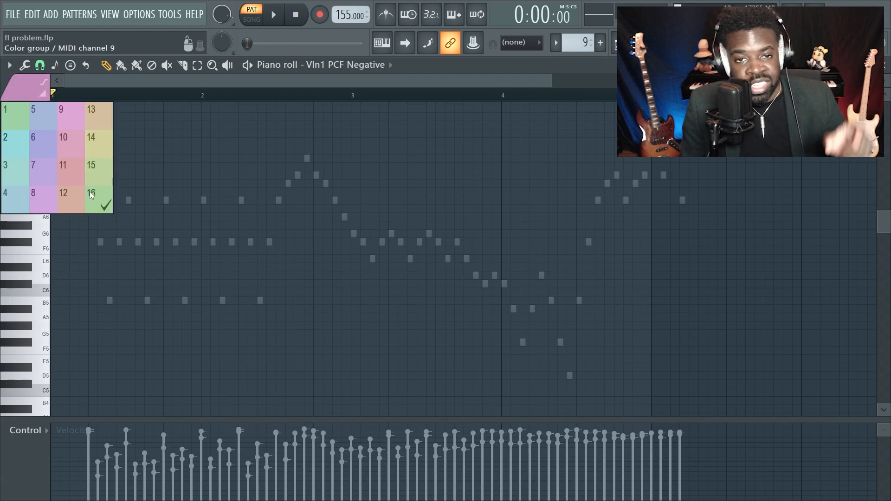
pyautogui.click(72, 142)
pyautogui.click(95, 142)
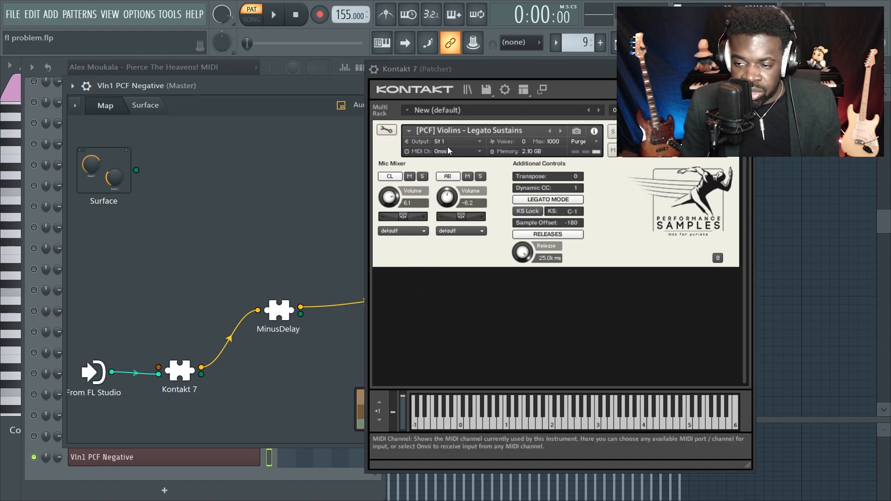
# - Set the MIDI channel of the [PCF] Violins - Legato Sustains instrument in Kontakt 7 to Port A, channel 1
pyautogui.click(473, 155)
pyautogui.moveTo(475, 180)
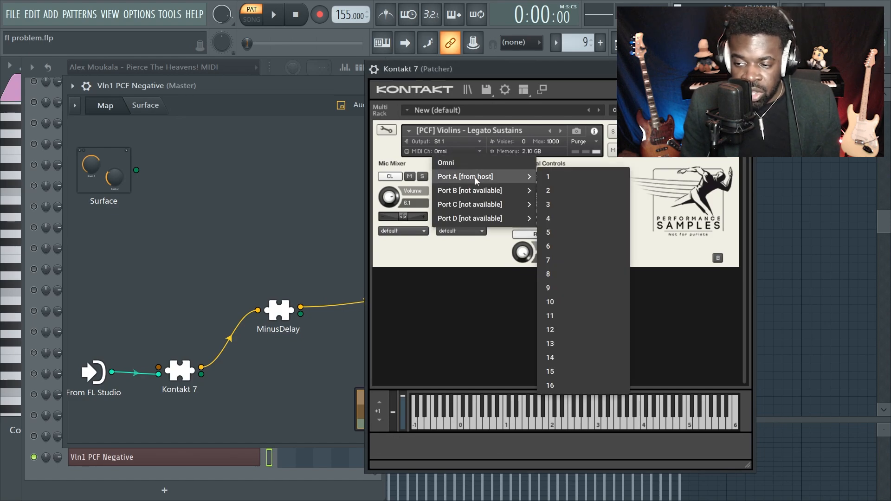
pyautogui.click(549, 180)
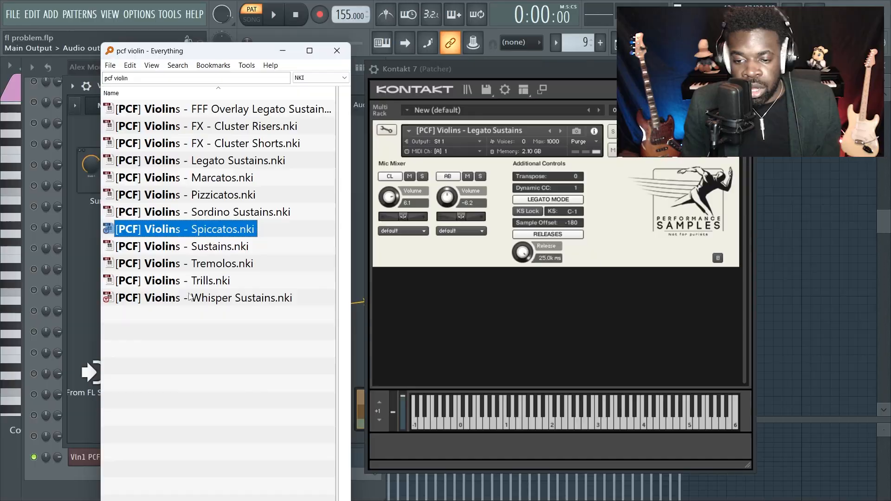
# - Load [PCF] Violins - Spiccatos.nki into the same Kontakt 7 and set its MIDI channel to Port A, channel 9
pyautogui.moveTo(193, 230); pyautogui.dragTo(478, 314)
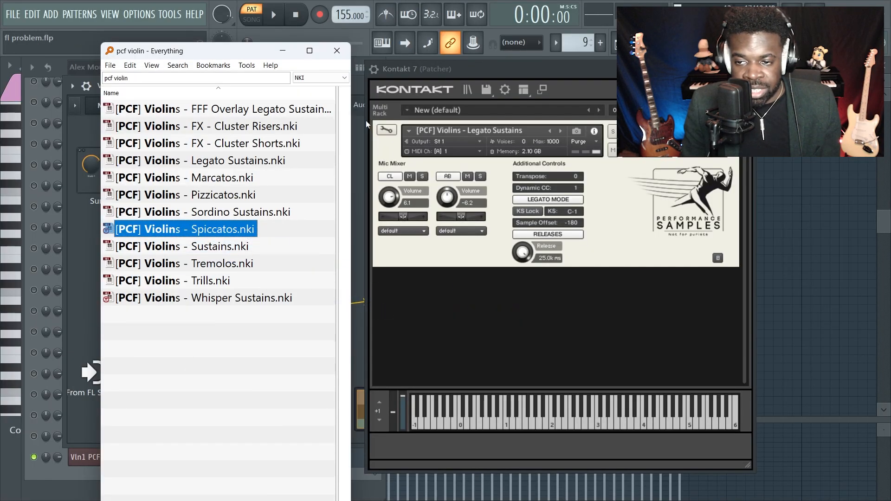
pyautogui.click(281, 52)
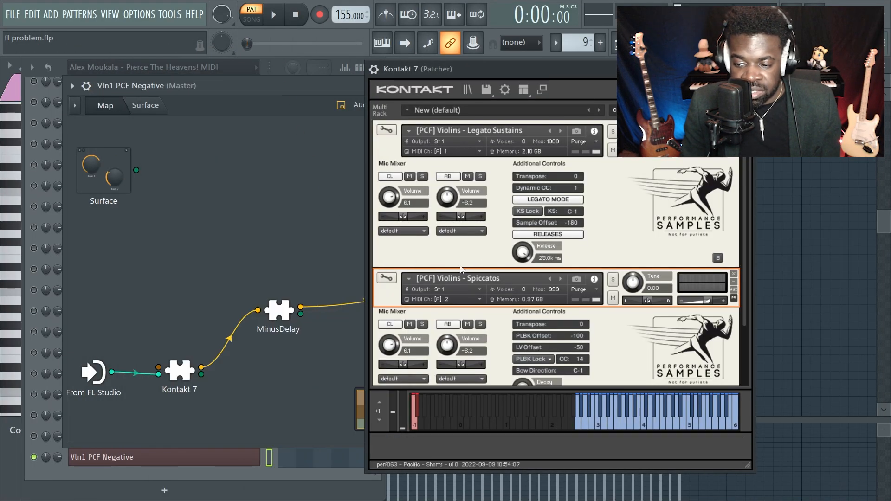
pyautogui.click(465, 300)
pyautogui.moveTo(483, 324)
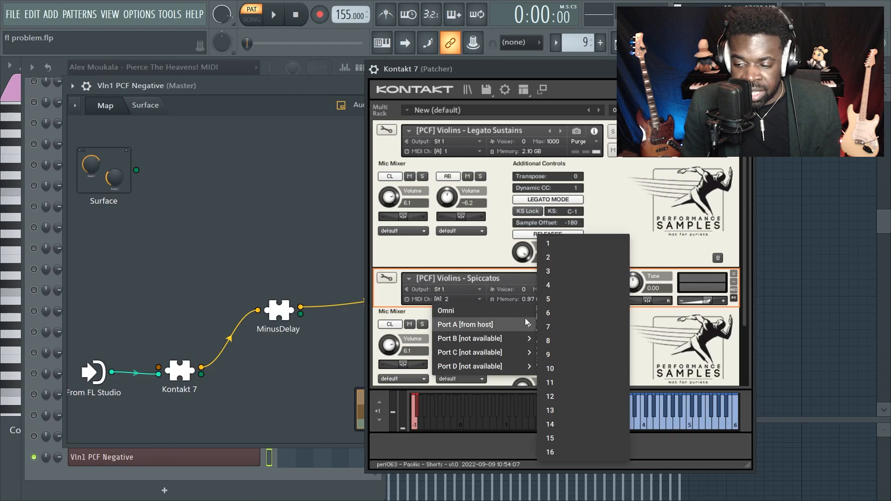
pyautogui.click(564, 353)
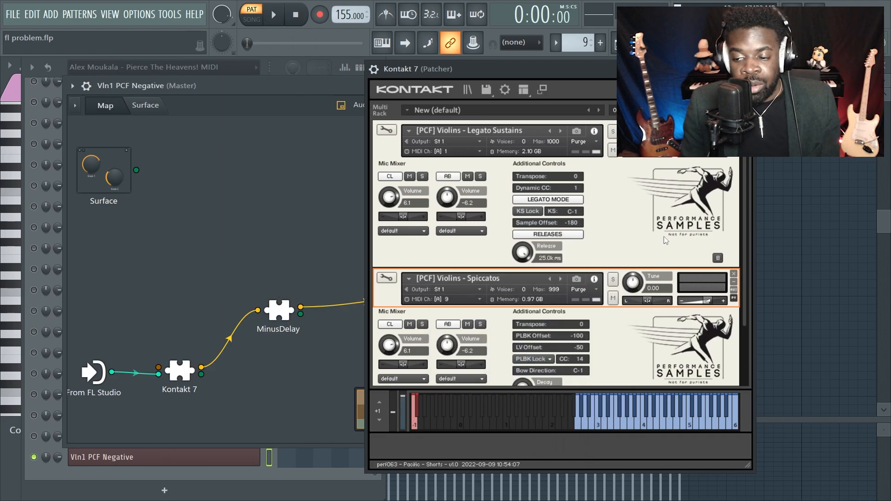
# - In the piano roll, audition a note with the color group for MIDI channel 1, and switch the color group to MIDI channel 9
pyautogui.press('F7')
pyautogui.click(27, 88)
pyautogui.click(19, 119)
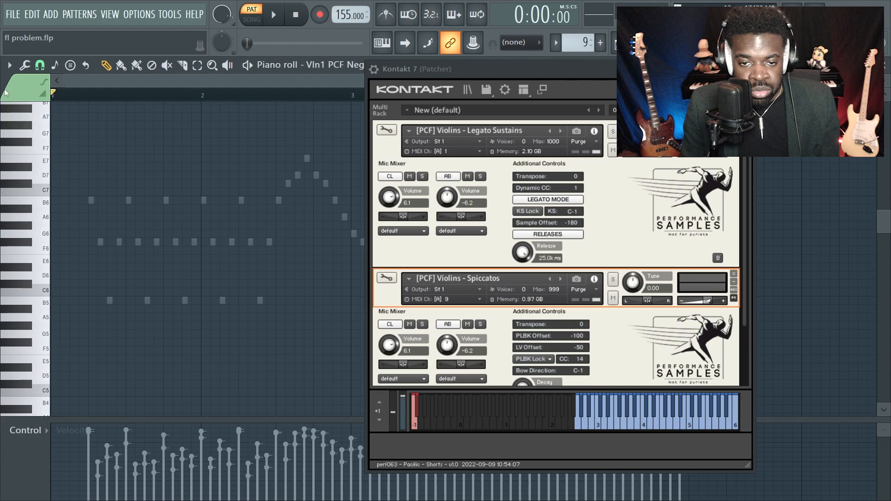
pyautogui.click(5, 92)
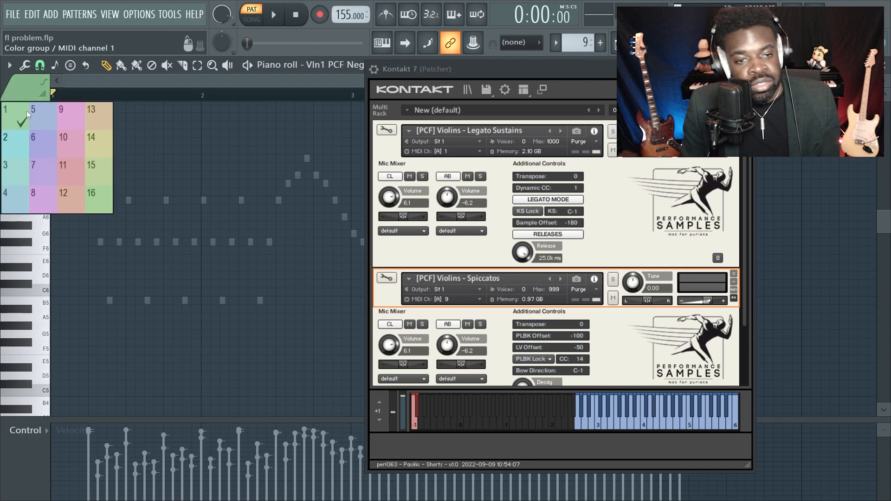
pyautogui.click(24, 117)
pyautogui.moveTo(43, 217)
pyautogui.mouseDown()
pyautogui.moveTo(43, 201)
pyautogui.moveTo(44, 234)
pyautogui.moveTo(44, 209)
pyautogui.mouseUp()
pyautogui.click(23, 89)
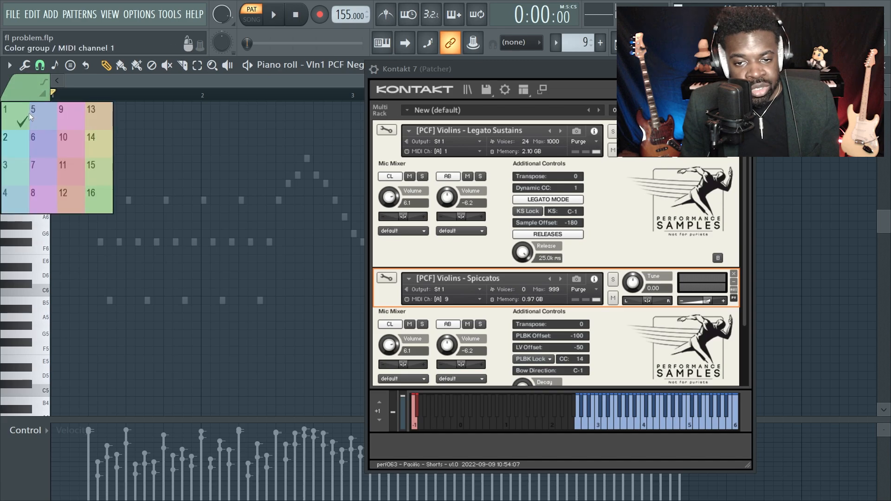
pyautogui.click(76, 118)
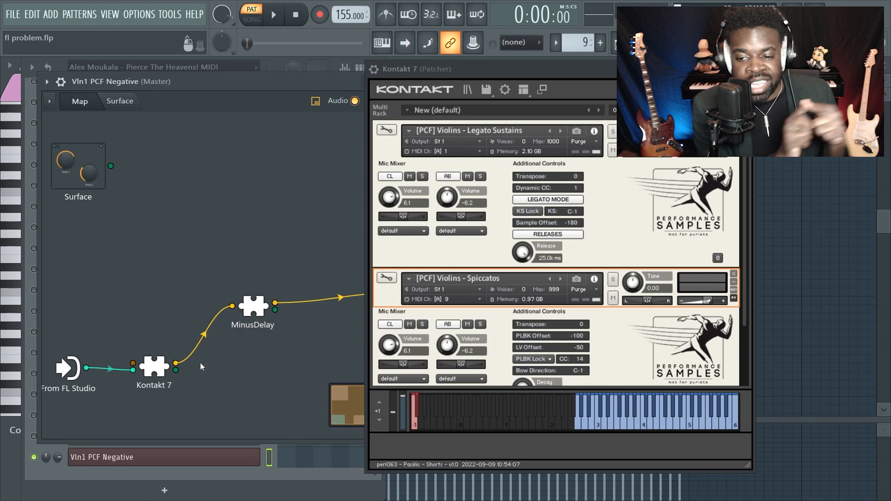
# - Compare the MinusDelay setting with the Legato Sustains and Spiccatos instruments in Kontakt 7, and close the MinusDelay window
pyautogui.click(254, 307)
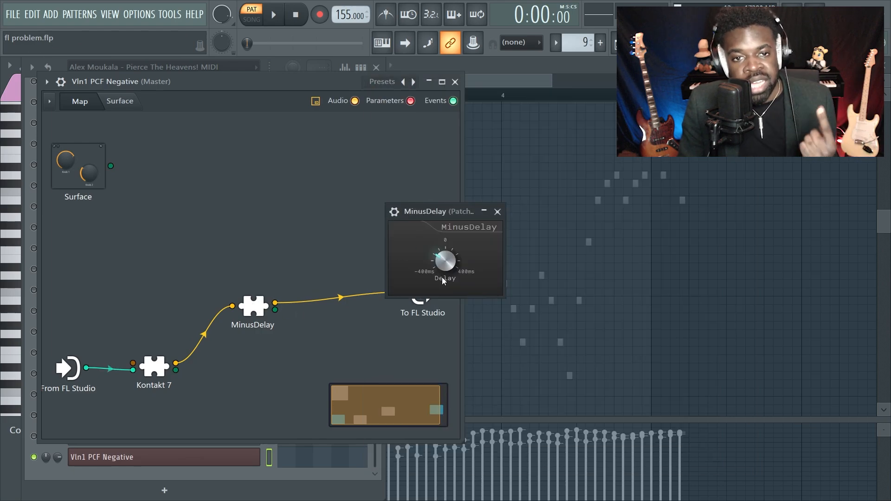
pyautogui.click(155, 367)
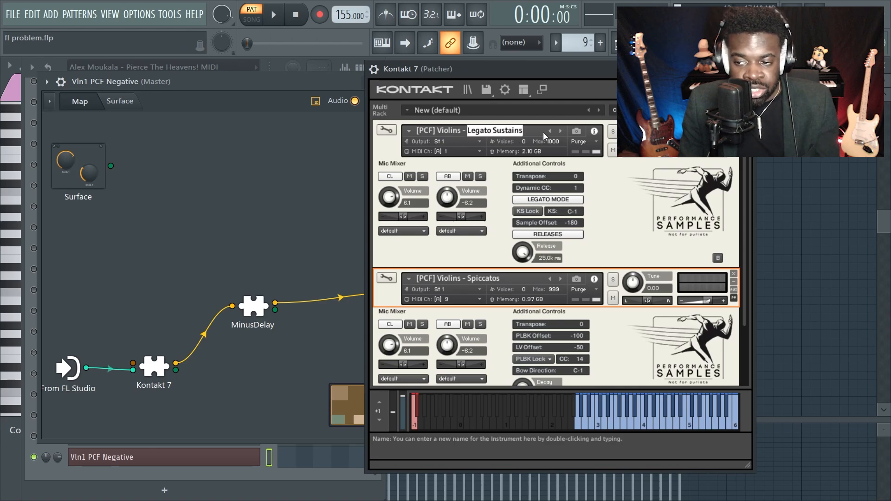
pyautogui.click(249, 310)
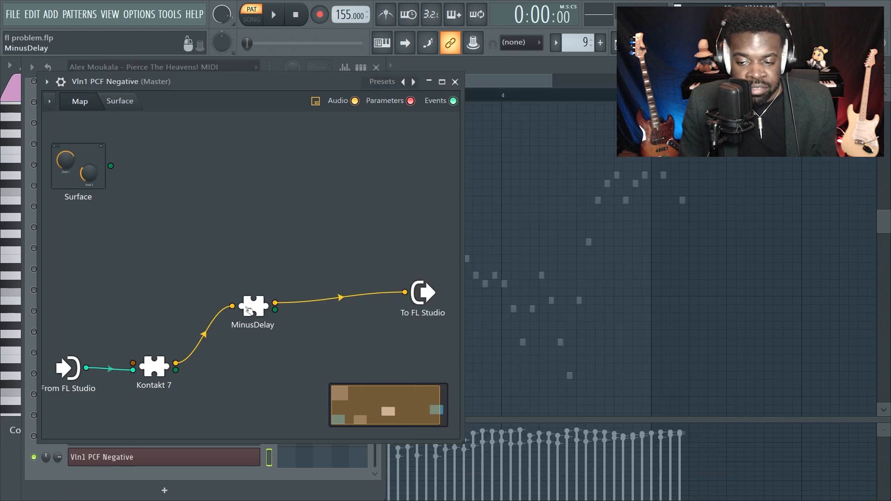
pyautogui.click(249, 310)
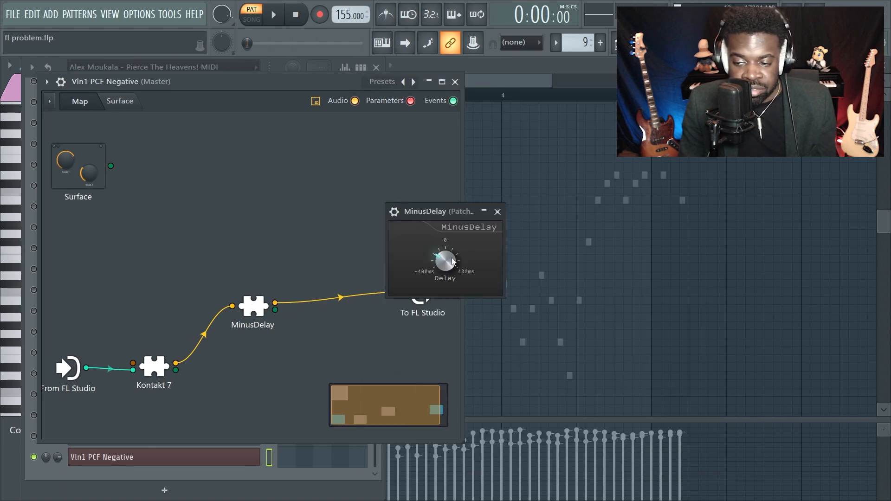
pyautogui.click(498, 212)
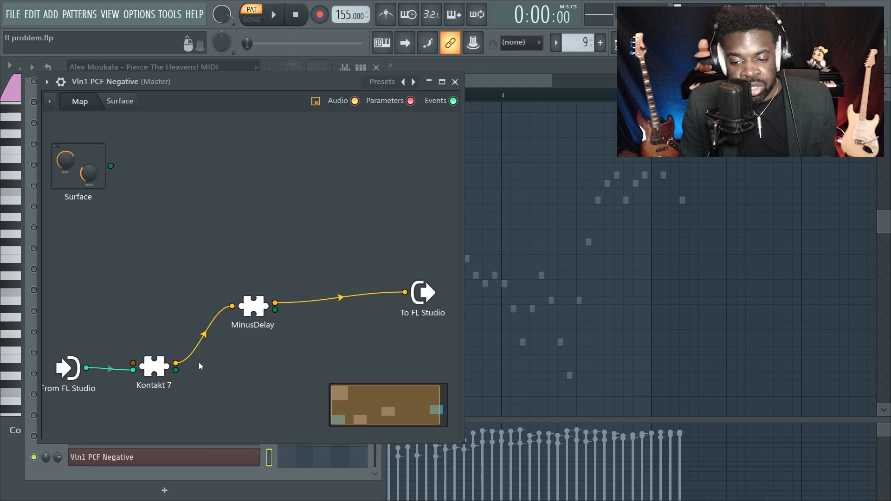
# - Set the output of the [PCF] Violins - Spiccatos instrument to St 2, leaving Legato Sustains on St 1
pyautogui.doubleClick(158, 368)
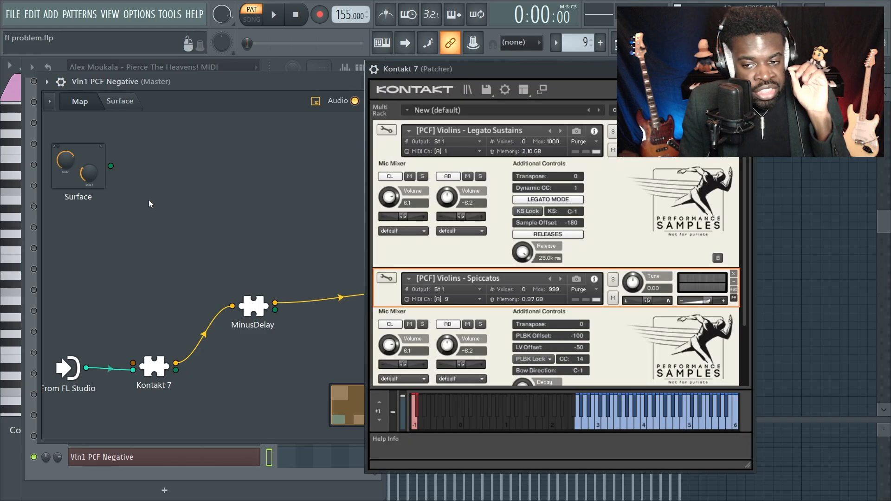
pyautogui.click(476, 292)
pyautogui.click(477, 132)
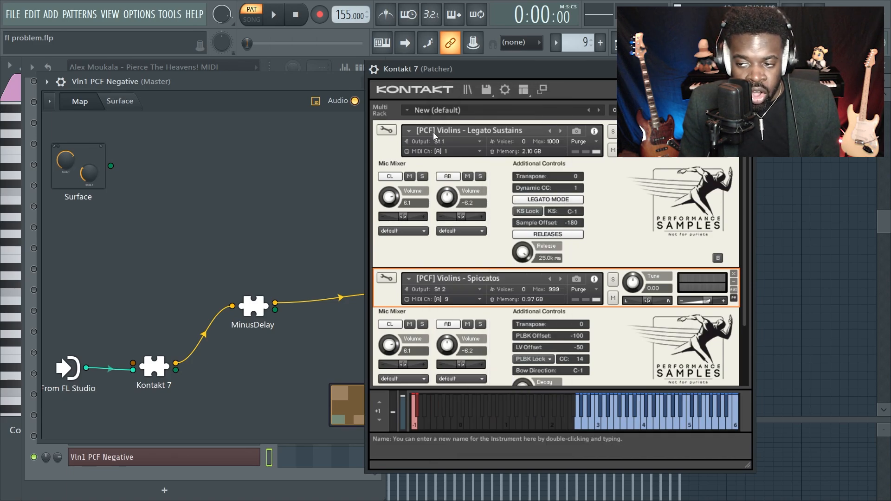
pyautogui.click(472, 143)
pyautogui.click(478, 116)
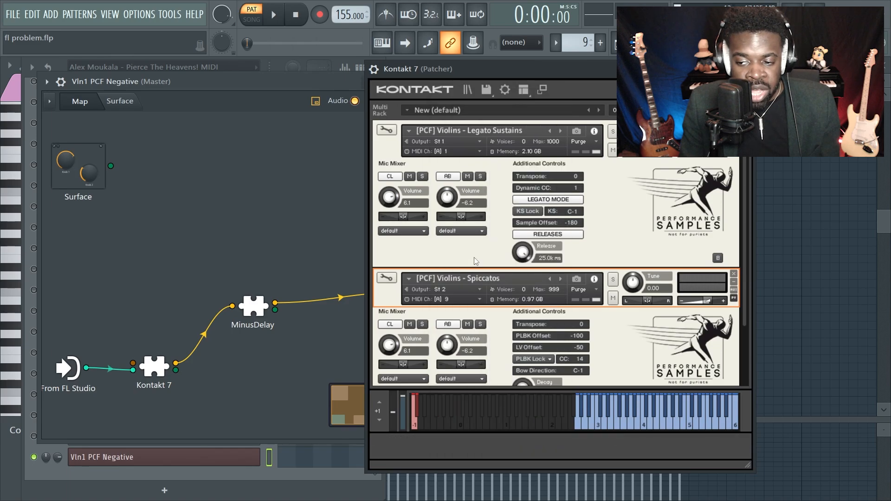
pyautogui.click(466, 291)
pyautogui.click(480, 125)
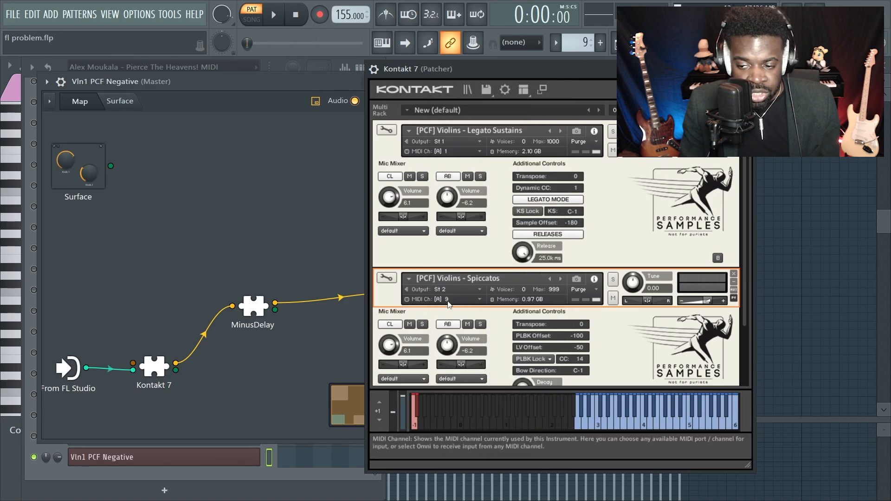
# - Examine the output connections in the processing options of the Kontakt 7 wrapper, and close the Kontakt 7 window
pyautogui.click(374, 69)
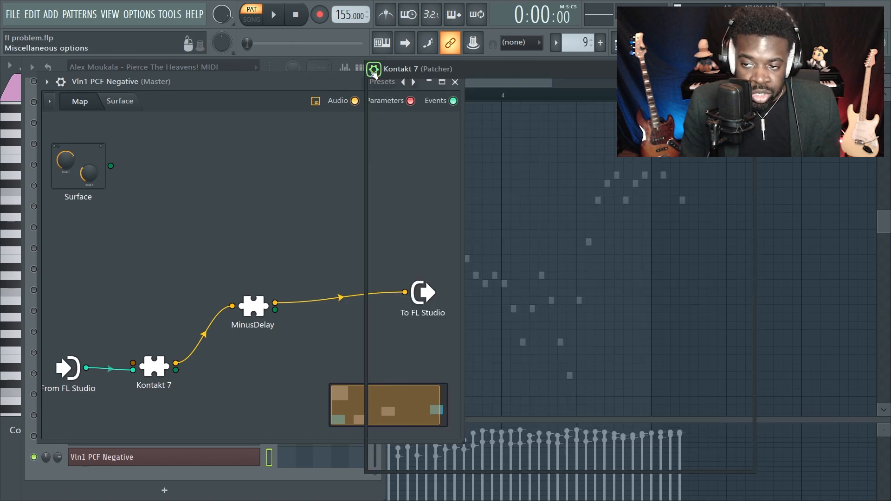
pyautogui.click(432, 91)
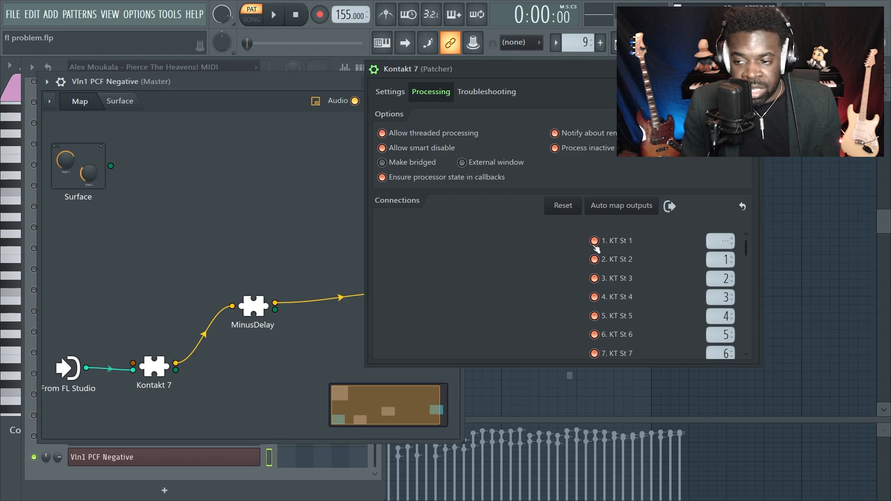
pyautogui.click(399, 93)
pyautogui.click(374, 70)
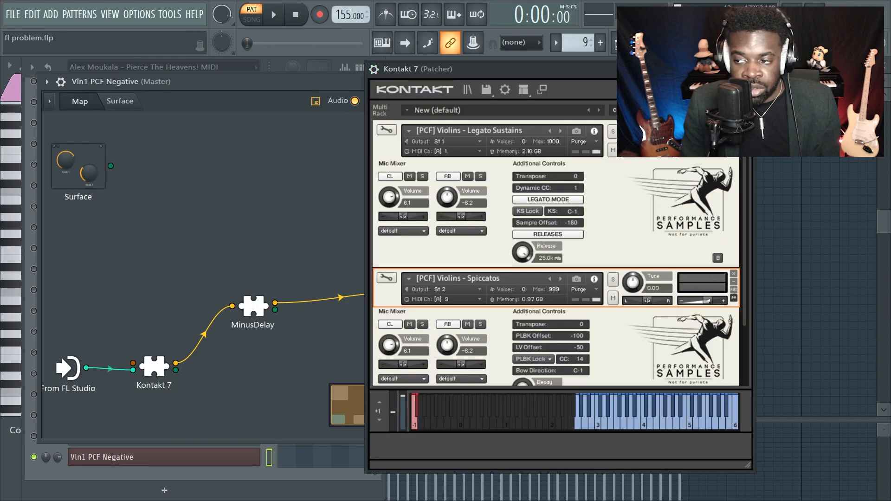
pyautogui.click(746, 68)
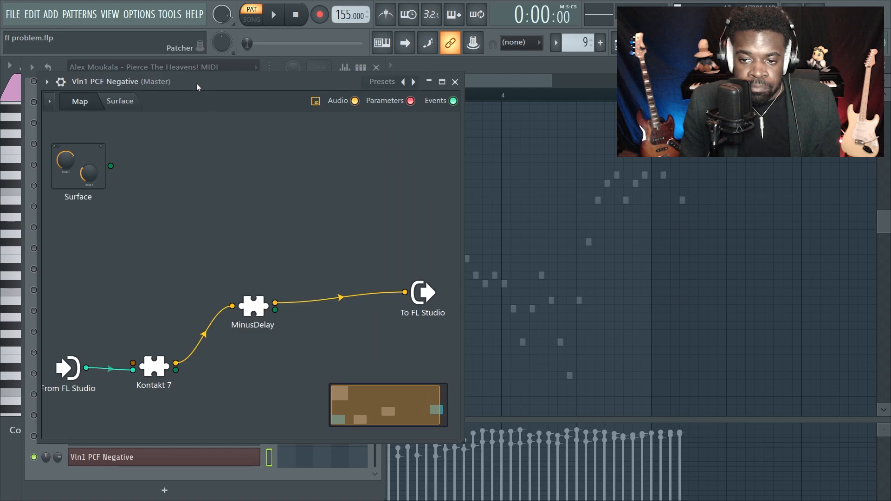
# - Move the Vln1 PCF Negative Patcher beside the piano roll, and switch the color group to MIDI channel 1 and back to 9
pyautogui.moveTo(197, 83); pyautogui.dragTo(556, 97)
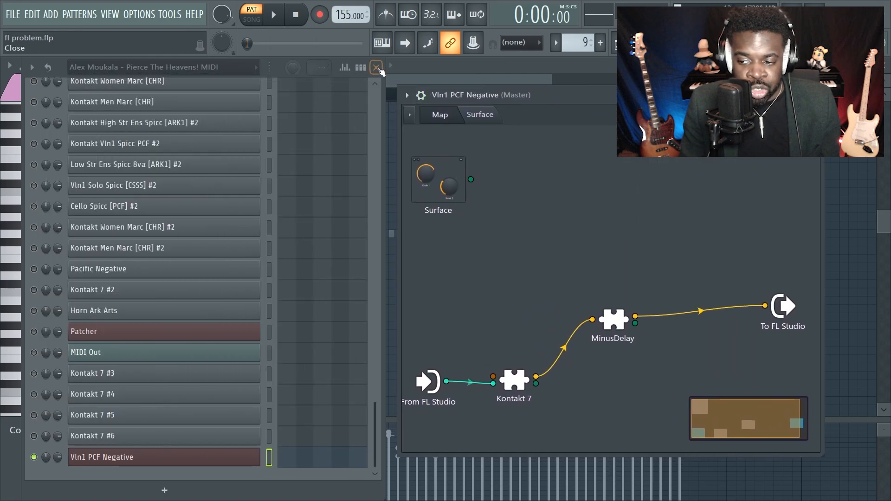
pyautogui.click(377, 68)
pyautogui.click(25, 89)
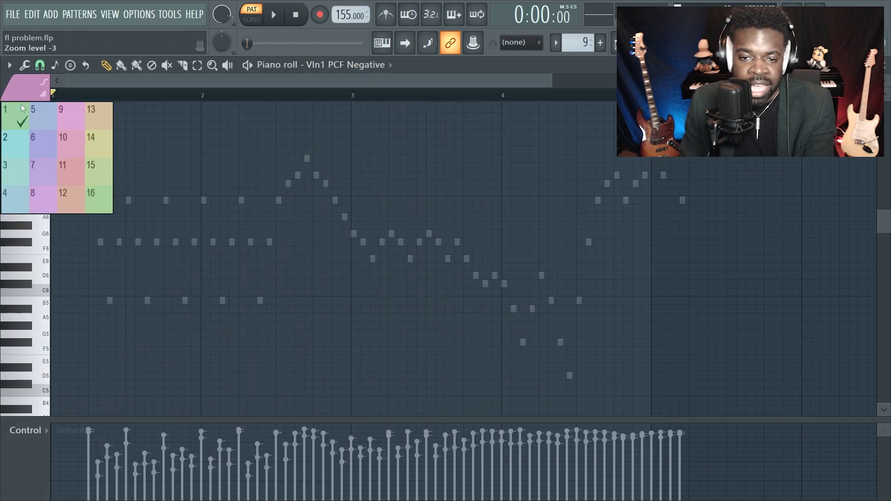
pyautogui.click(20, 116)
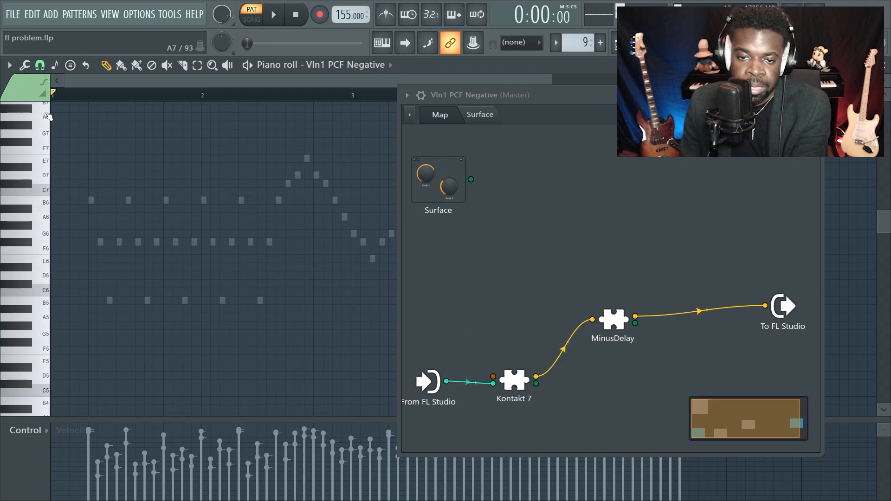
pyautogui.click(72, 117)
pyautogui.moveTo(32, 90)
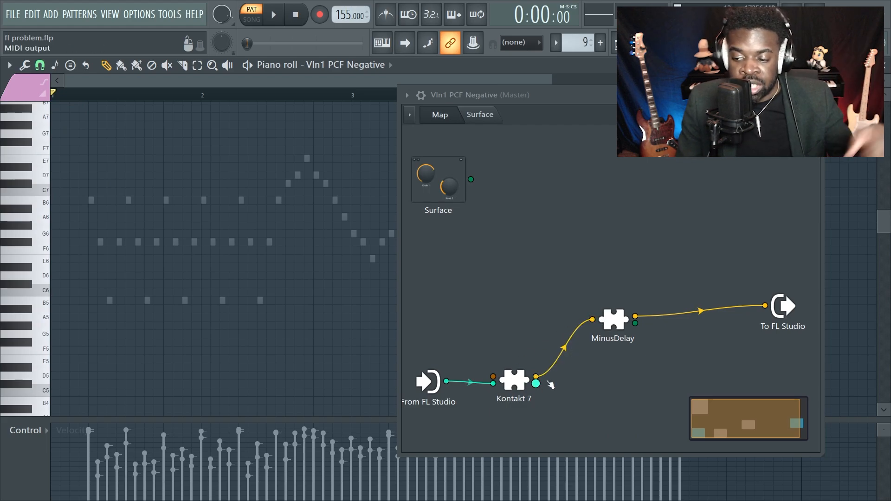
# - Activate the Send 1 audio output on the Kontakt 7 module in the Patcher map
pyautogui.rightClick(519, 379)
pyautogui.moveTo(598, 451)
pyautogui.moveTo(650, 450)
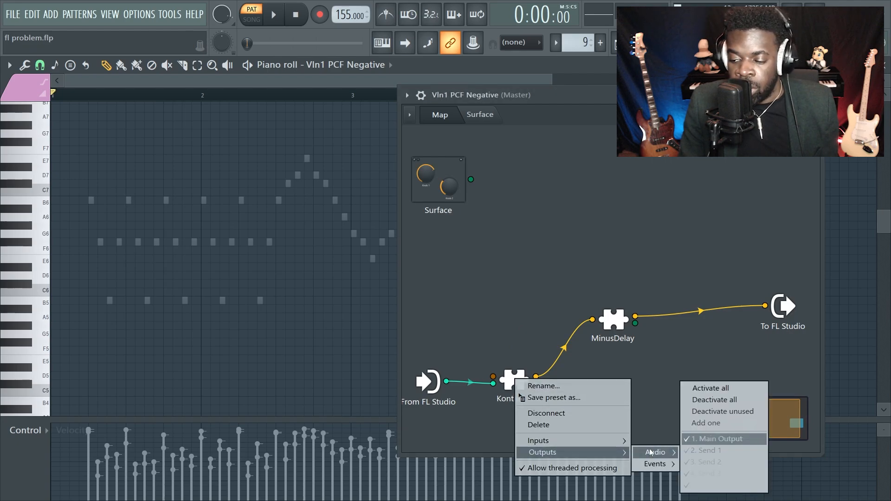
pyautogui.click(705, 452)
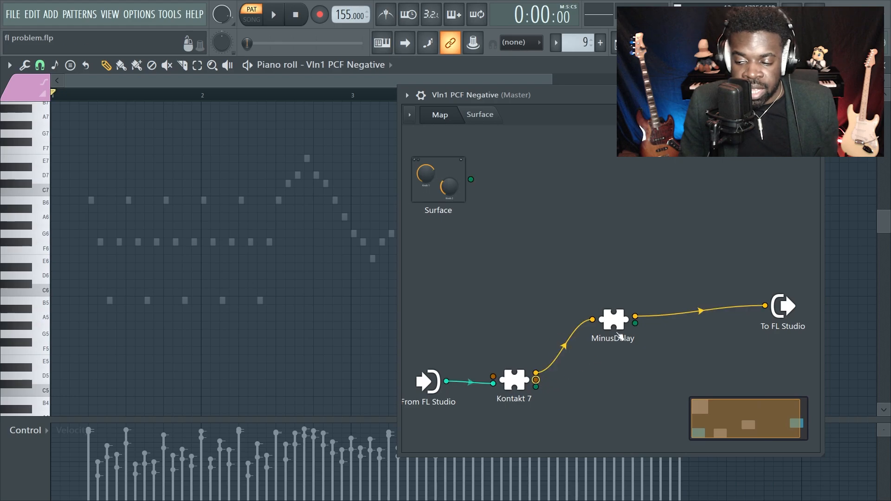
# - Add a second MinusDelay to the Patcher map below the first one, and connect Kontakt 7's Send 1 output to it
pyautogui.press('F8')
pyautogui.write('minu')
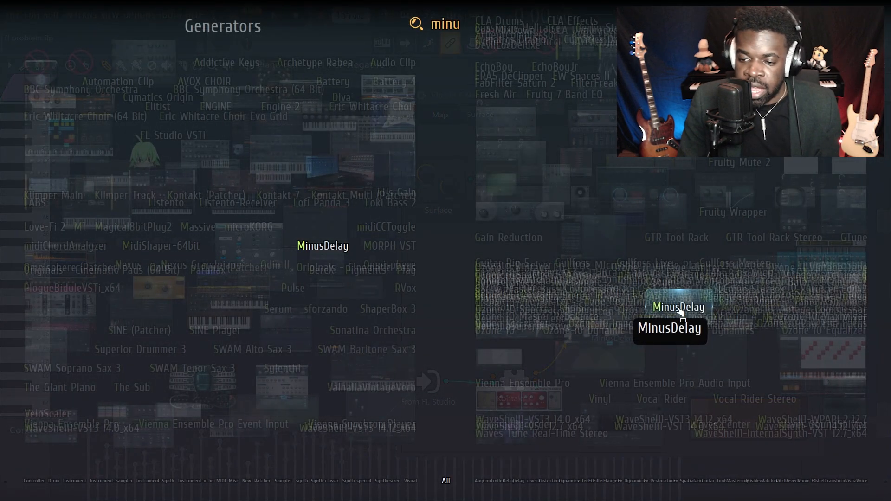
pyautogui.moveTo(679, 309); pyautogui.dragTo(609, 380)
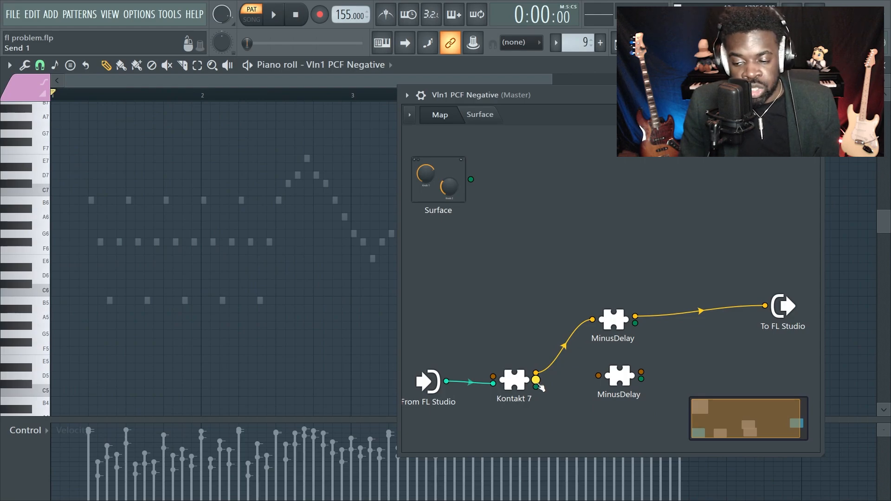
pyautogui.moveTo(537, 380); pyautogui.dragTo(615, 390)
# - Rename the new MinusDelay module fed by Send 1 as MinusDelay Spicc
pyautogui.rightClick(616, 390)
pyautogui.click(623, 394)
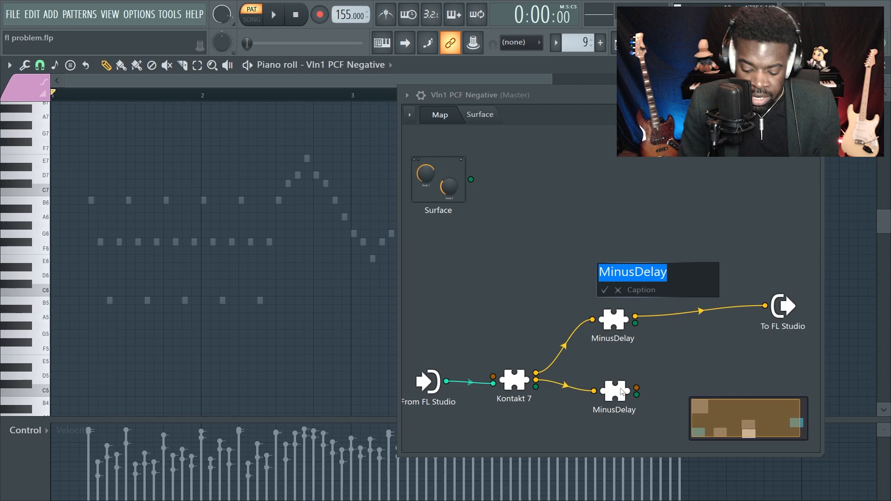
pyautogui.press('End')
pyautogui.write('Spicc')
pyautogui.press('Return')
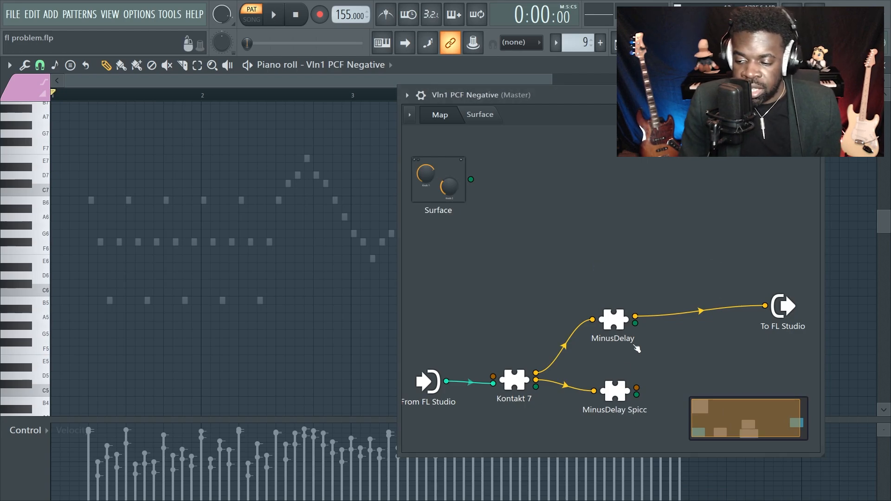
# - Rename the original MinusDelay module fed by Kontakt 7's main output as MinusDelay Leg
pyautogui.rightClick(622, 323)
pyautogui.click(623, 333)
pyautogui.press('End')
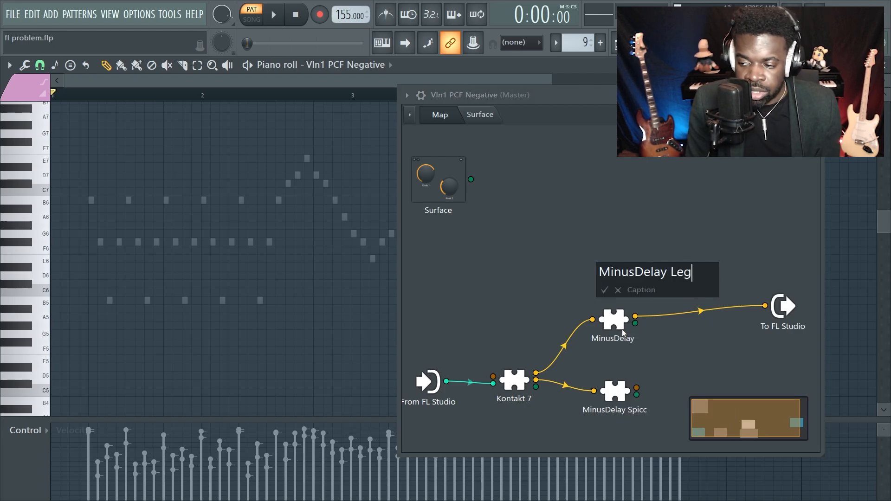
pyautogui.write('Leg')
pyautogui.press('Return')
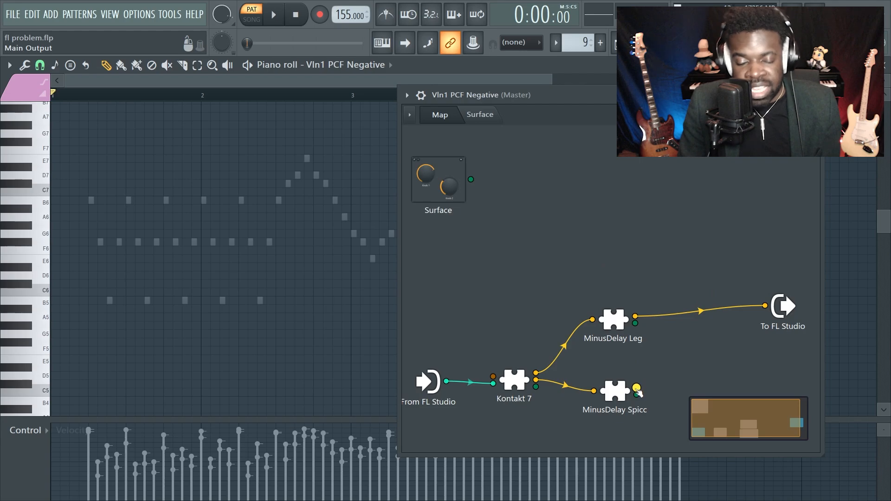
# - Connect the MinusDelay Spicc output to To FL Studio, and space the modules apart so both delay paths are clearly separated
pyautogui.moveTo(638, 391); pyautogui.dragTo(765, 306)
pyautogui.moveTo(783, 307); pyautogui.dragTo(764, 355)
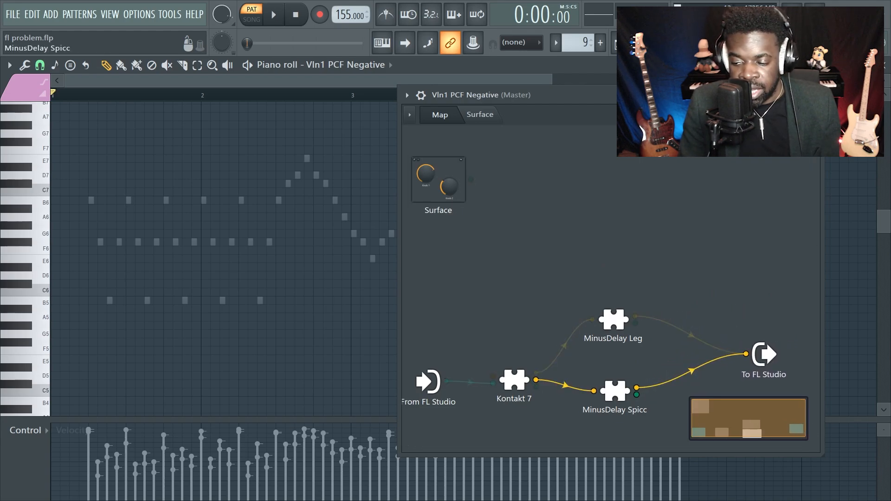
pyautogui.moveTo(615, 391); pyautogui.dragTo(619, 392)
pyautogui.click(619, 392)
pyautogui.click(614, 320)
pyautogui.moveTo(614, 321); pyautogui.dragTo(614, 279)
# - Set the MinusDelay Spicc delay to -54 ms, compare it with MinusDelay Leg, and close the plugin window
pyautogui.click(391, 236)
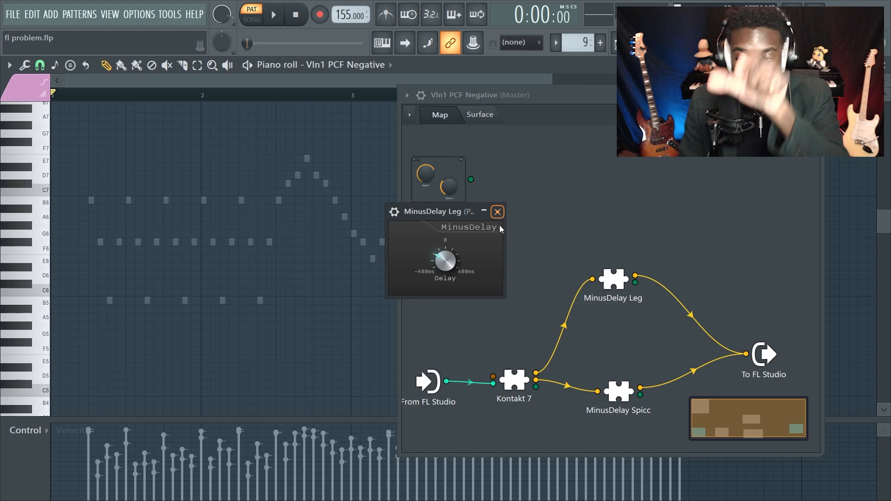
pyautogui.click(498, 212)
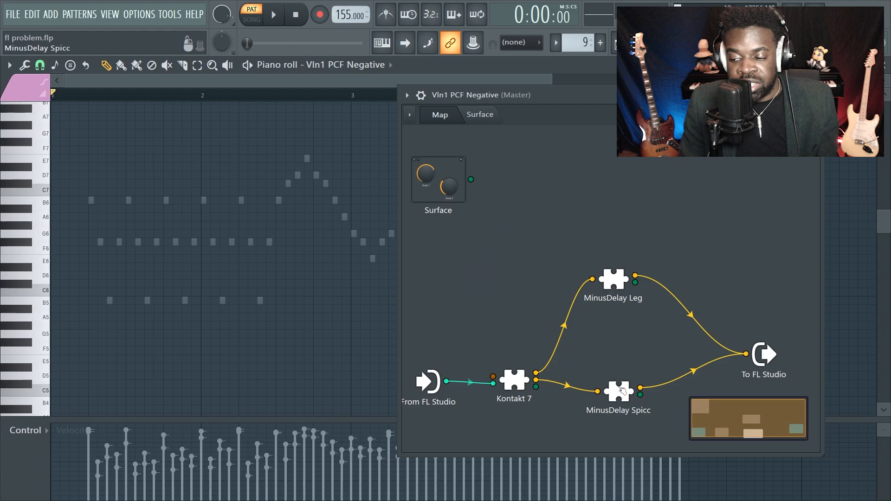
pyautogui.click(619, 391)
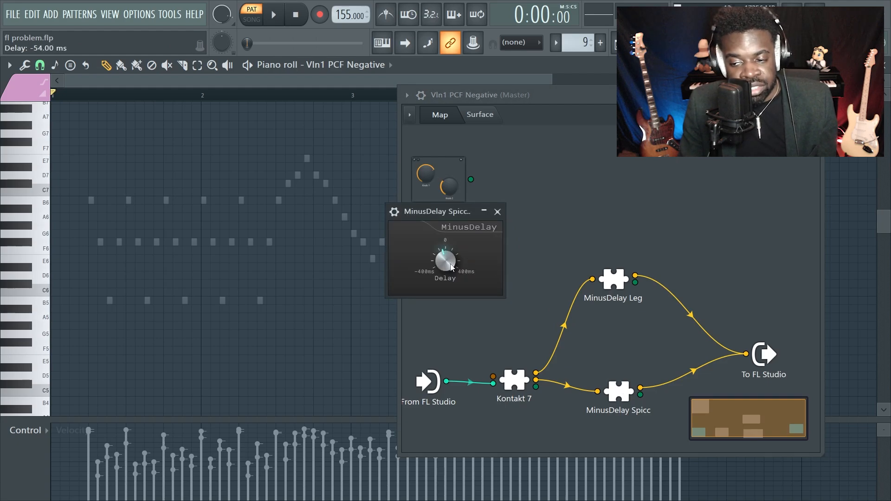
pyautogui.click(615, 280)
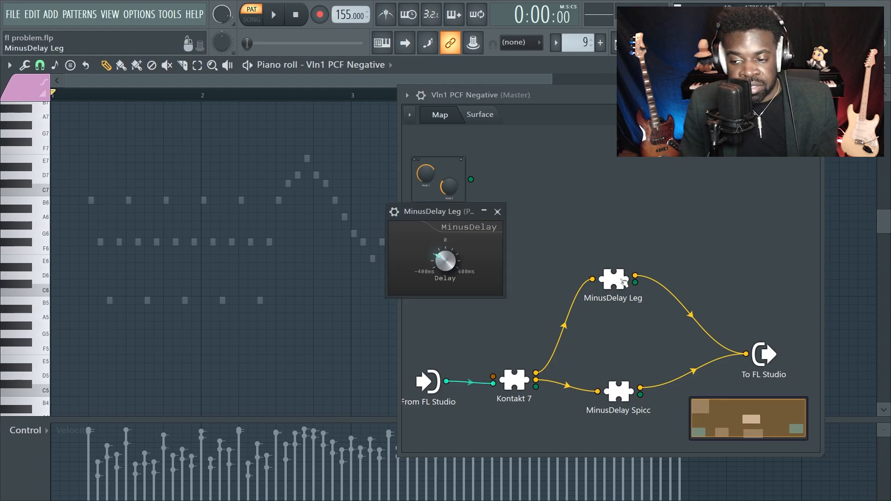
pyautogui.click(621, 394)
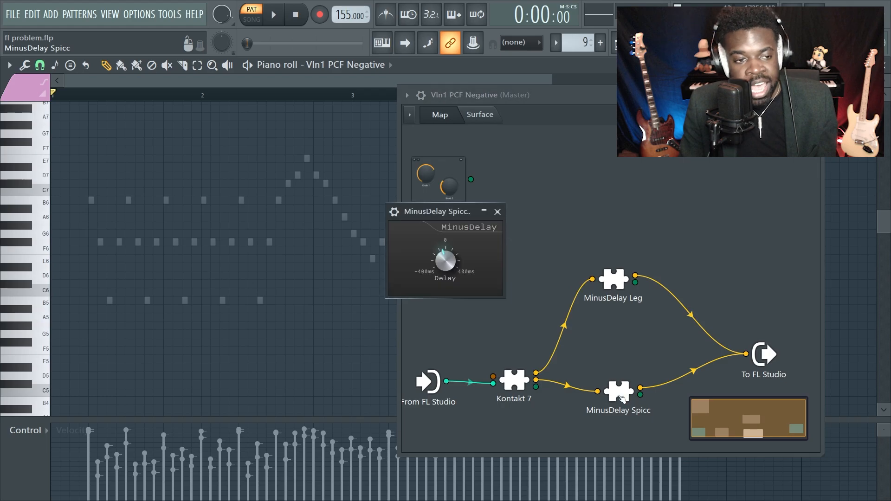
pyautogui.click(498, 212)
# - Check the piano roll's color groups for Vln1 PCF Negative against the MIDI channels and outputs of the instruments in Kontakt 7
pyautogui.press('F6')
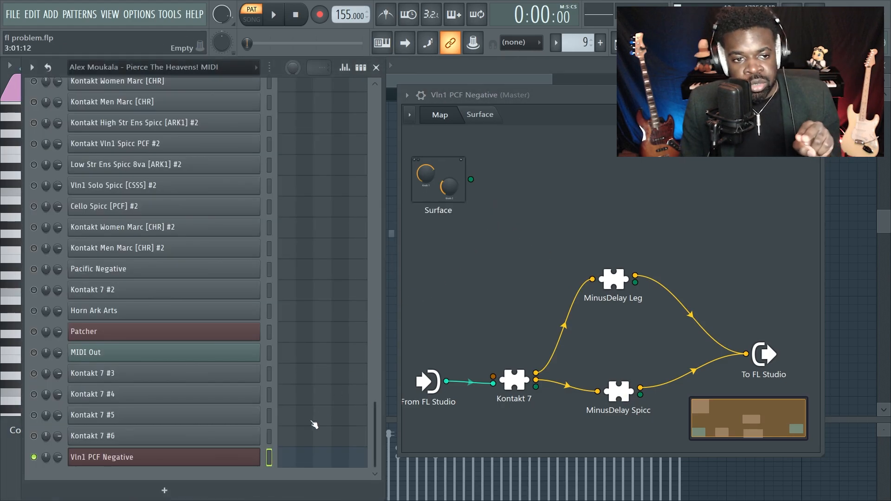
pyautogui.click(236, 458)
pyautogui.click(236, 458)
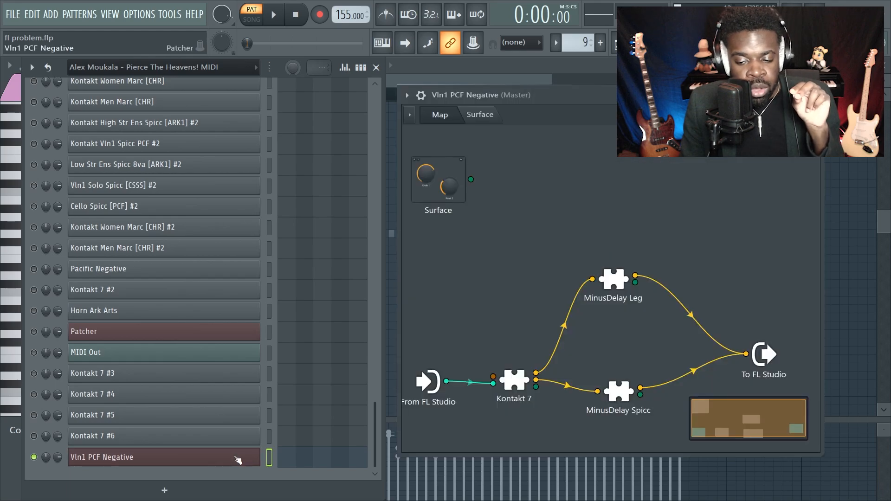
pyautogui.click(288, 462)
pyautogui.click(287, 463)
pyautogui.click(18, 88)
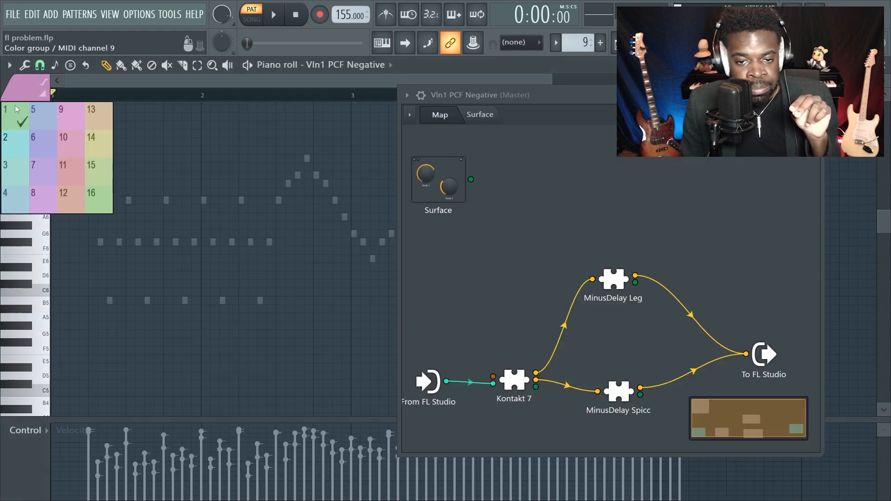
pyautogui.click(520, 225)
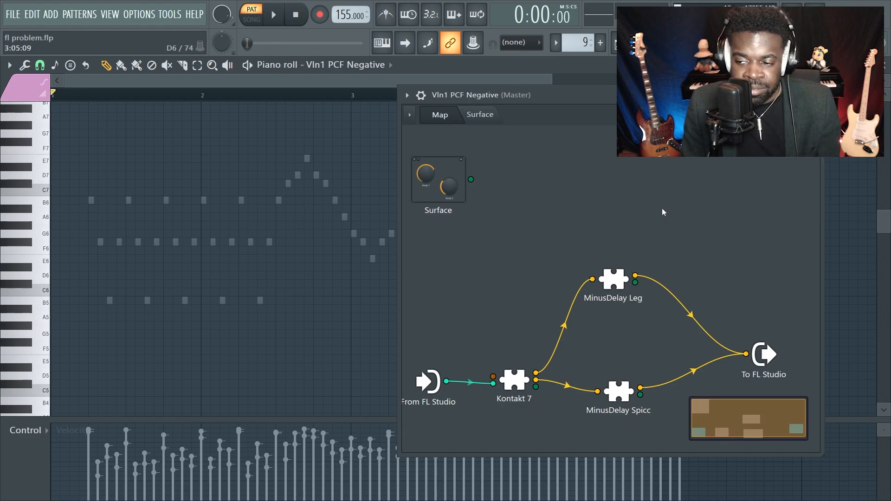
pyautogui.doubleClick(523, 377)
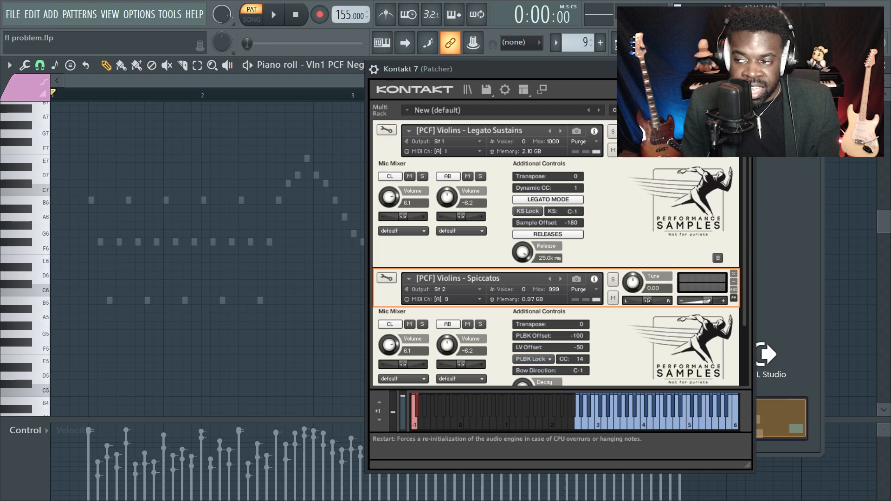
pyautogui.click(745, 69)
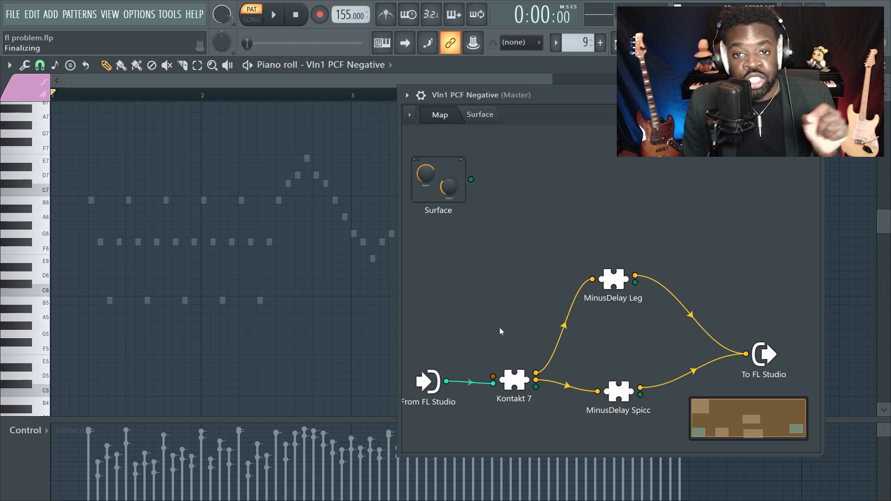
# - Switch to the Everything file search, filter the list to FST presets, and clear the search text
pyautogui.press('F6')
pyautogui.hotkey('alt', 'Tab')
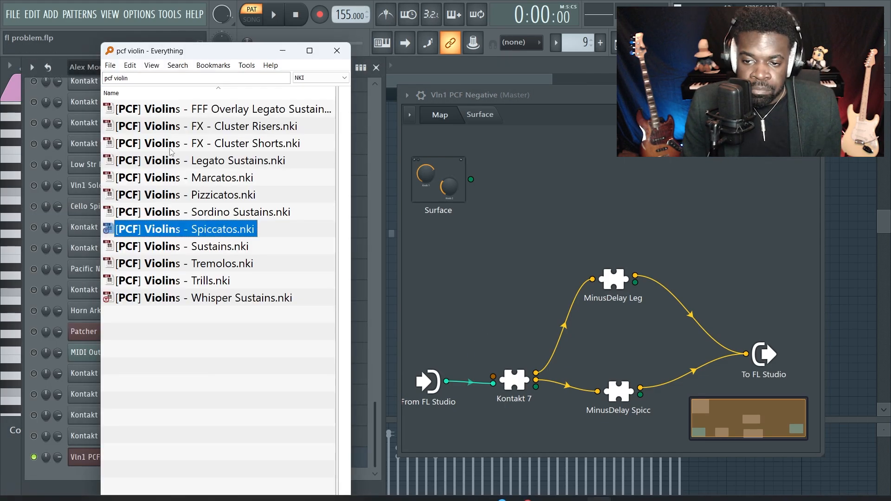
pyautogui.moveTo(235, 53); pyautogui.dragTo(378, 52)
pyautogui.click(465, 75)
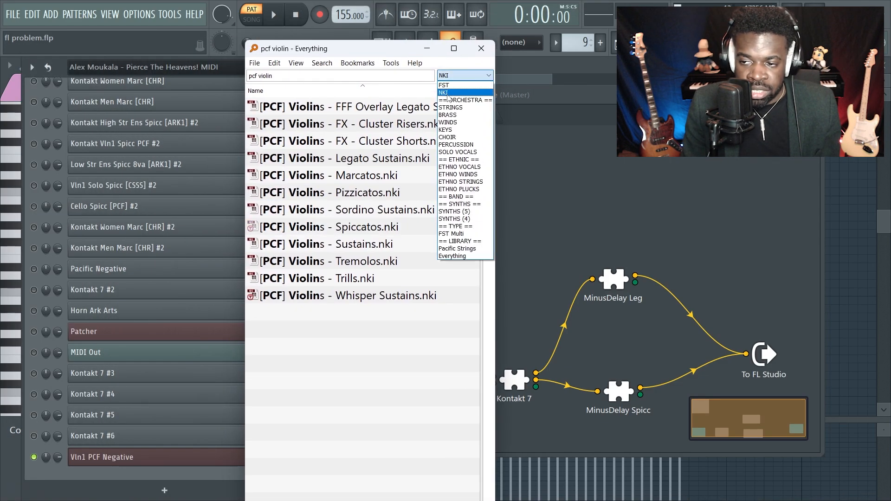
pyautogui.click(462, 92)
pyautogui.hotkey('ctrl', 'a')
pyautogui.press('BackSpace')
# - Search the FST presets for "vln1 pcf arts", and add Vln1 Arts [PCF].fst to the channel rack as a new channel
pyautogui.scroll(-20, 301, 343)
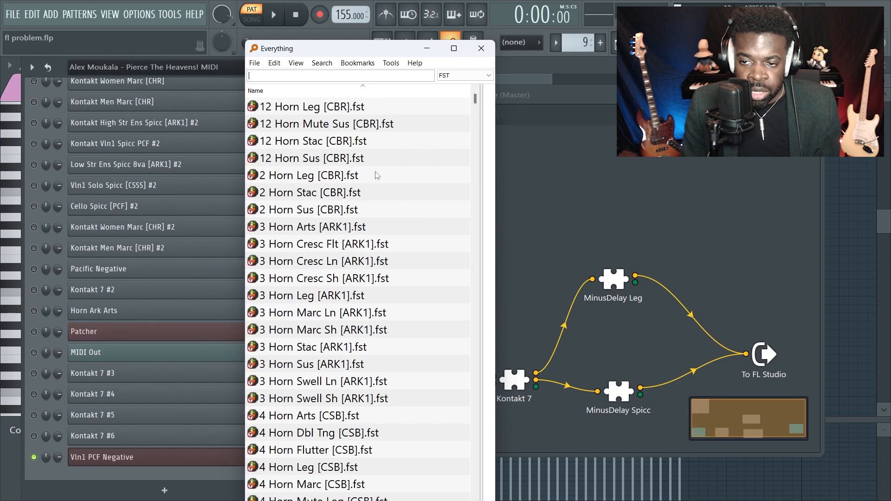
pyautogui.scroll(-10, 302, 343)
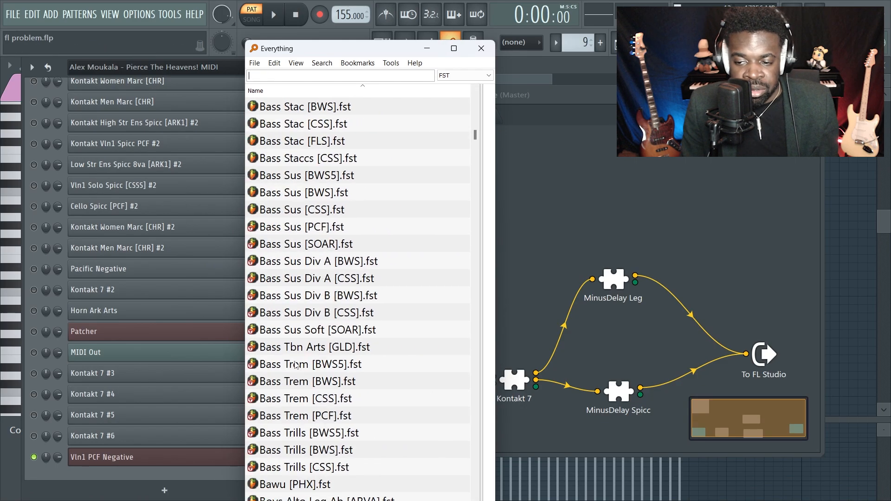
pyautogui.scroll(20, 290, 211)
pyautogui.scroll(9, 292, 204)
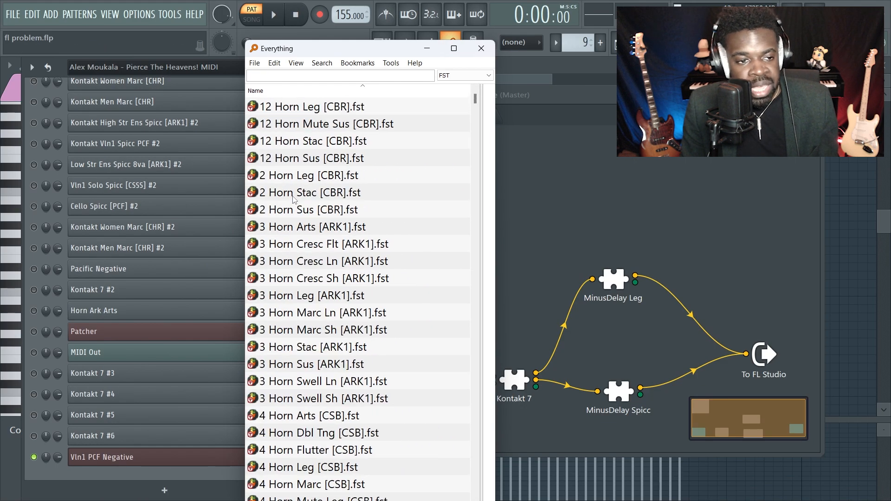
pyautogui.click(314, 73)
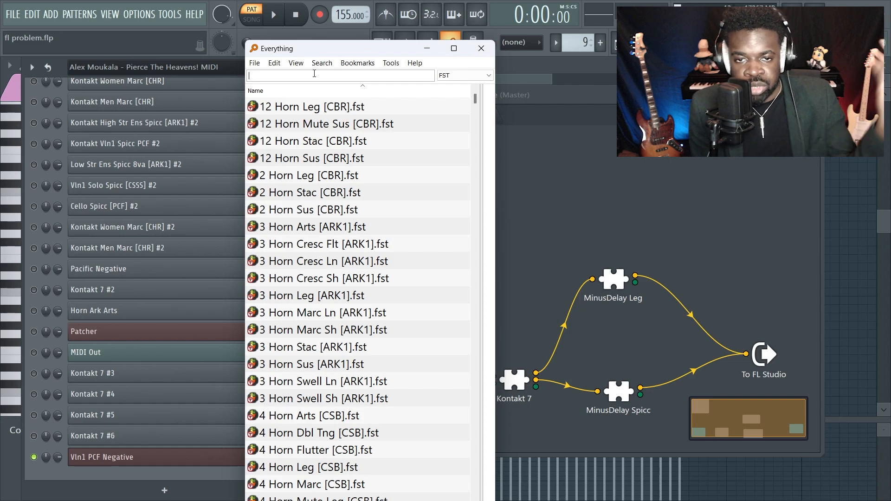
pyautogui.moveTo(333, 53); pyautogui.dragTo(443, 31)
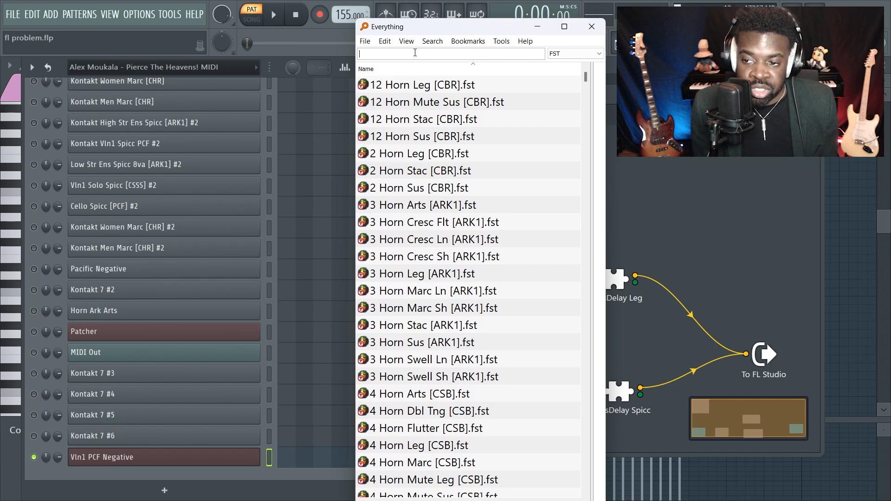
pyautogui.write('vln1')
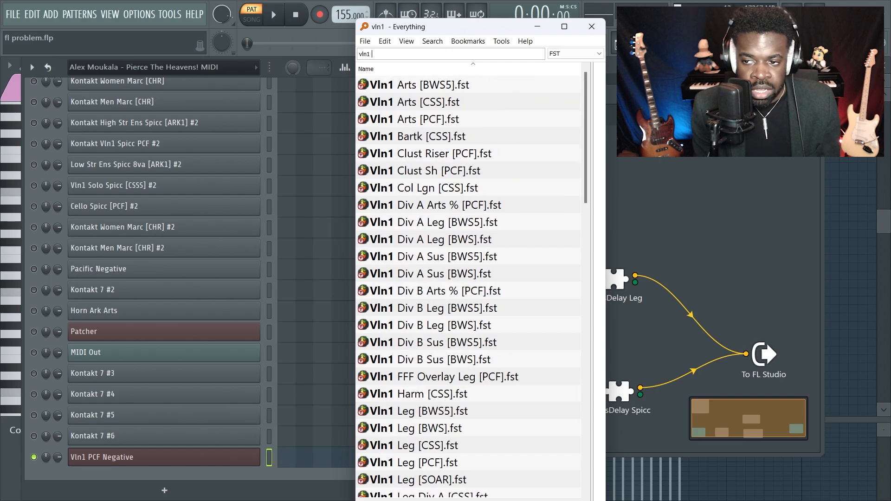
pyautogui.write(' pcf arts')
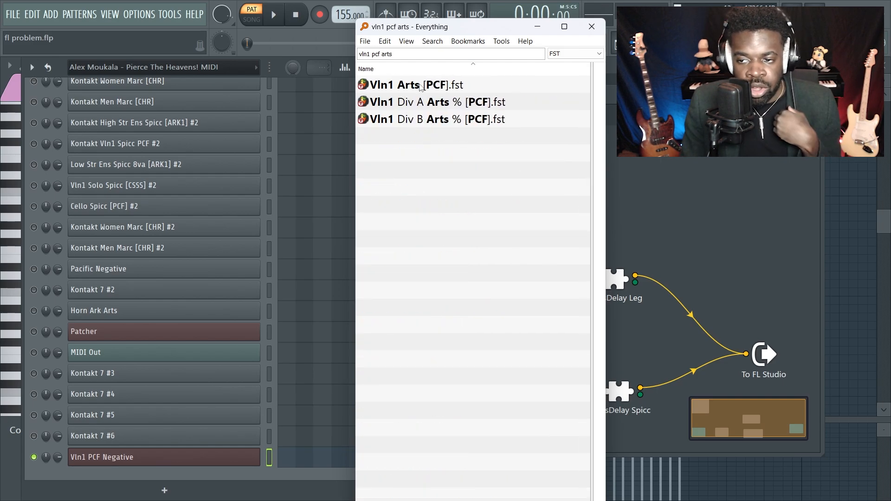
pyautogui.moveTo(409, 85); pyautogui.dragTo(205, 478)
# - Look through the Kontakt 7 instruments inside the Vln1 Arts [PCF] patch, from Legato Sustains to Spiccatos, and close the Kontakt window
pyautogui.click(461, 105)
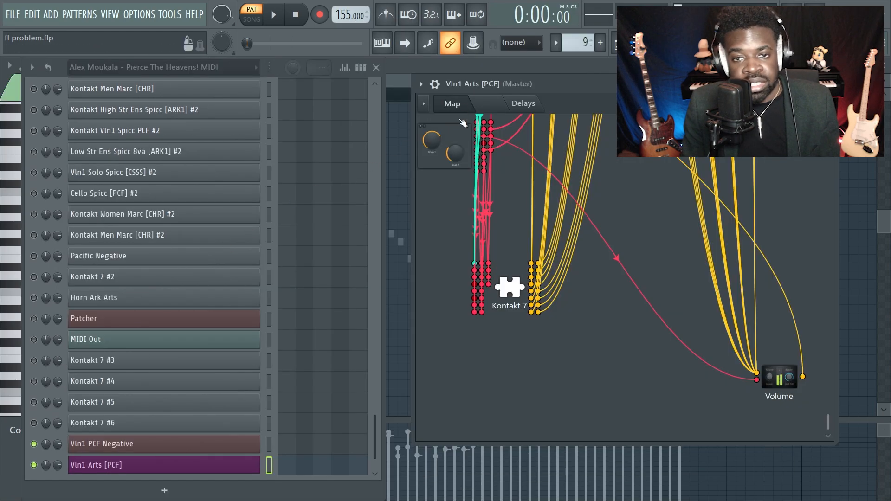
pyautogui.click(509, 287)
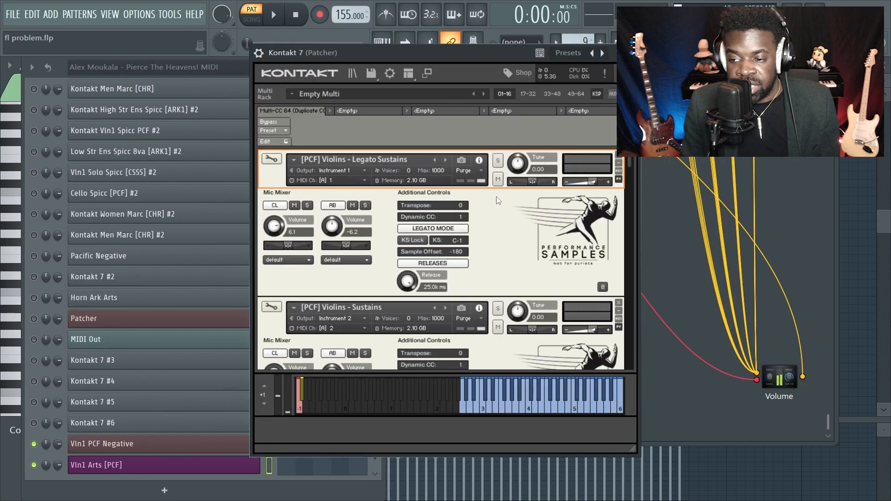
pyautogui.scroll(-2, 629, 157)
pyautogui.moveTo(631, 162); pyautogui.dragTo(641, 252)
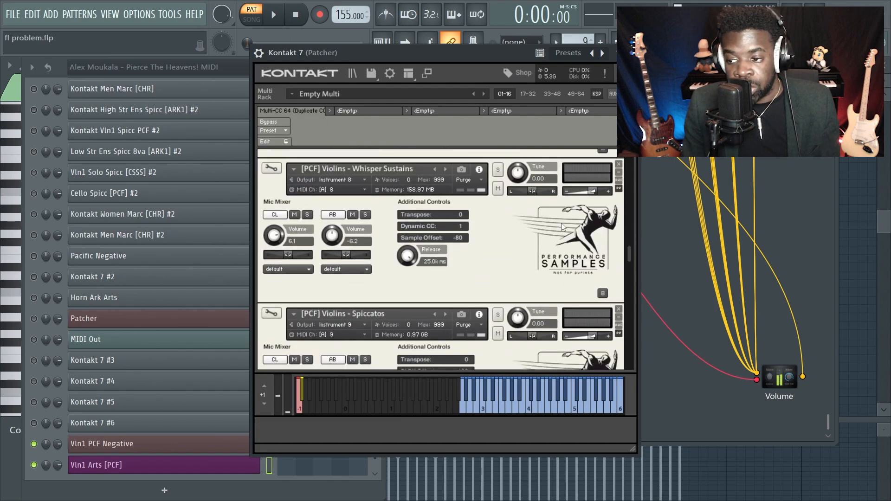
pyautogui.click(632, 53)
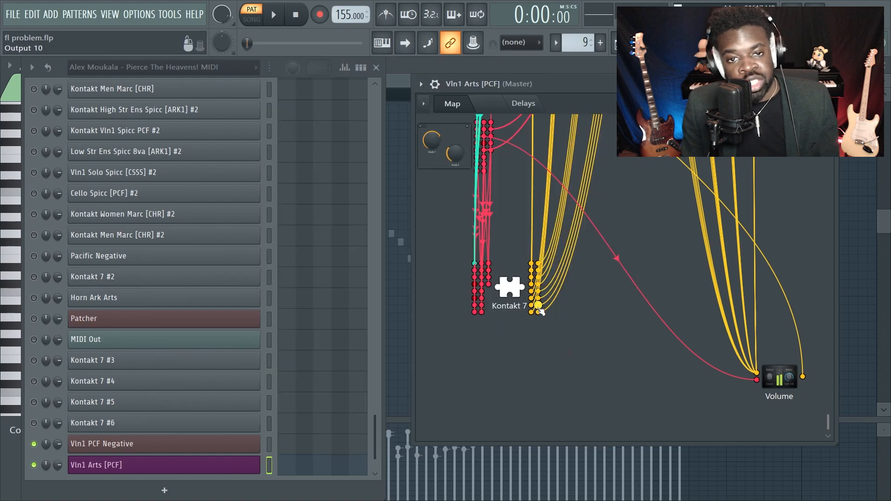
# - Inspect the NEG2 MinusDelay module in the Vln1 Arts [PCF] map and close it
pyautogui.scroll(5, 533, 307)
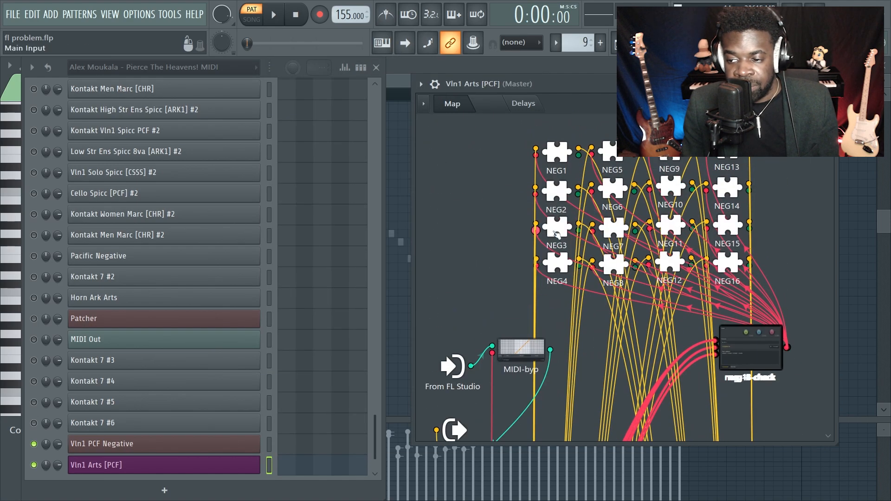
pyautogui.click(556, 190)
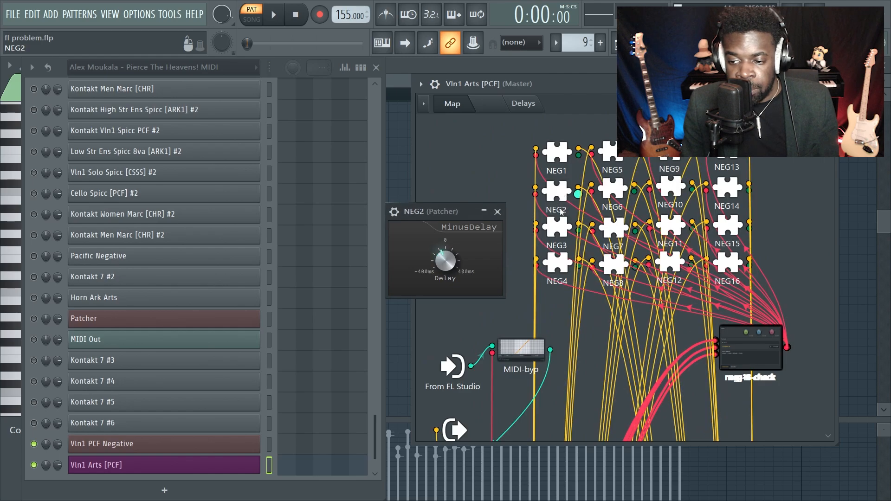
pyautogui.click(558, 189)
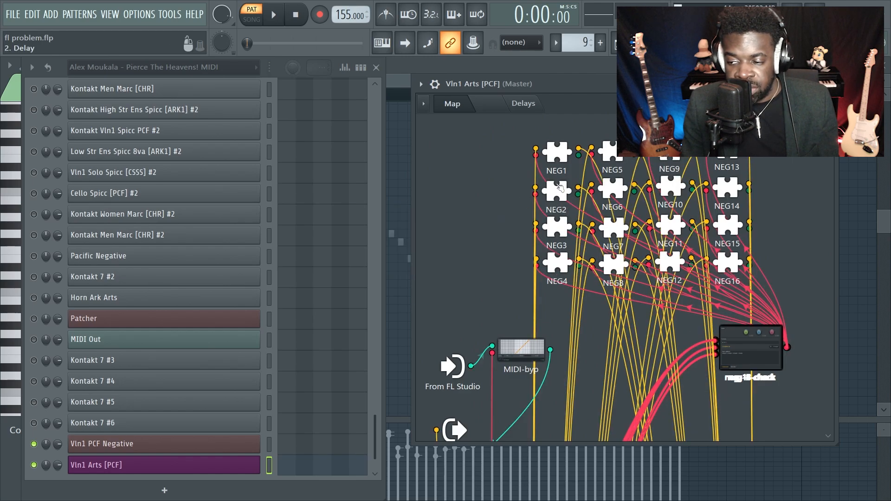
# - Follow the delay outputs down to the Volume module, check its settings, and switch to the patch's control surface
pyautogui.scroll(-8, 649, 222)
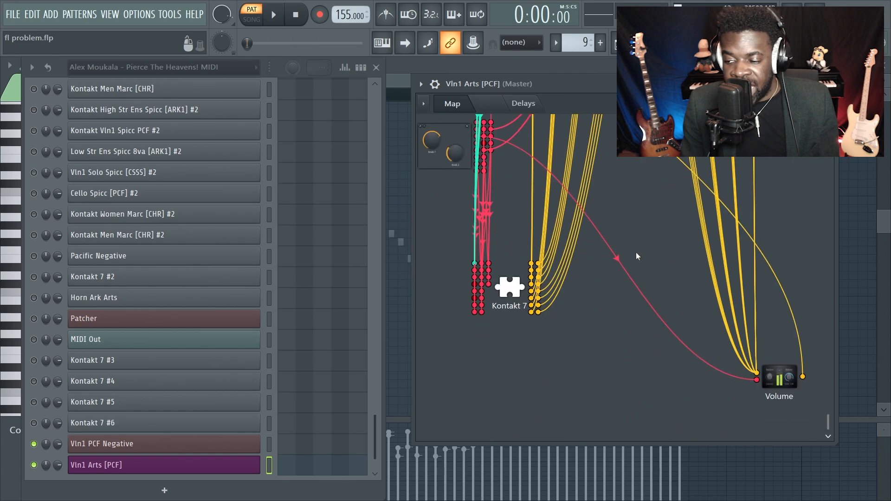
pyautogui.scroll(3, 773, 342)
pyautogui.scroll(-4, 764, 347)
pyautogui.click(778, 377)
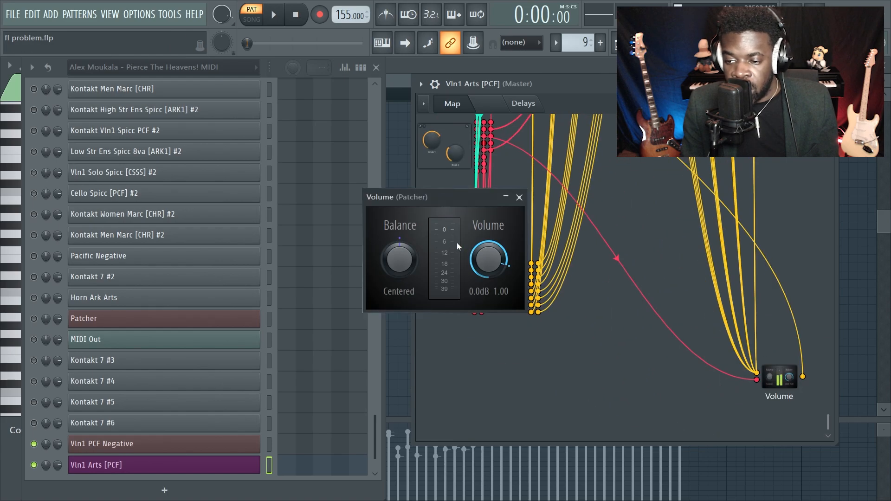
pyautogui.scroll(5, 632, 293)
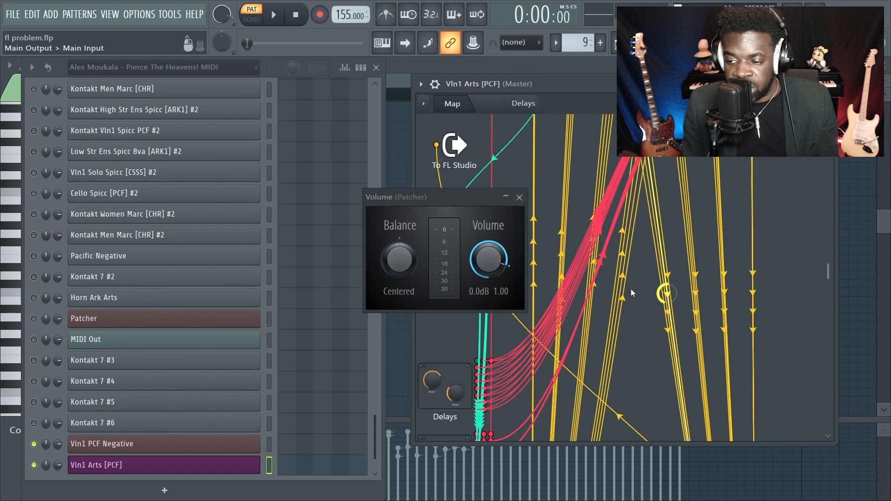
pyautogui.click(519, 198)
pyautogui.click(493, 105)
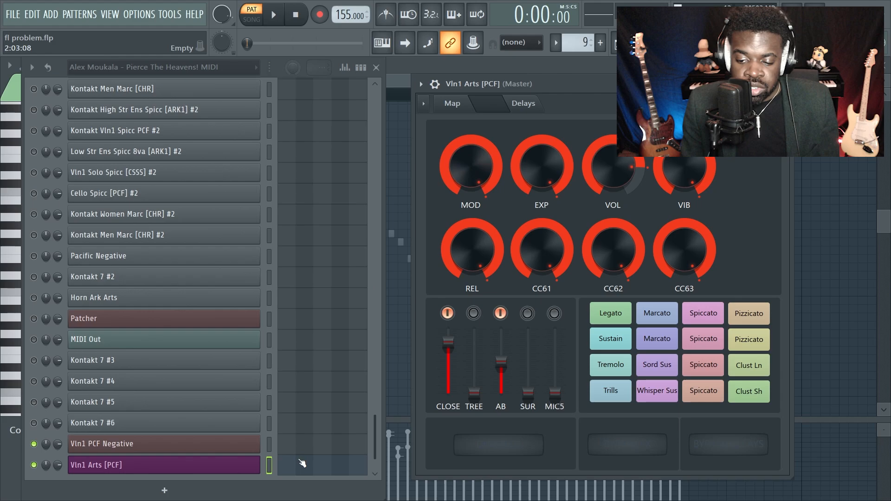
# - Audition articulations of Vln1 Arts [PCF] in the piano roll by switching through color groups 5 and 9, ending on group 3
pyautogui.press('F7')
pyautogui.press('F7')
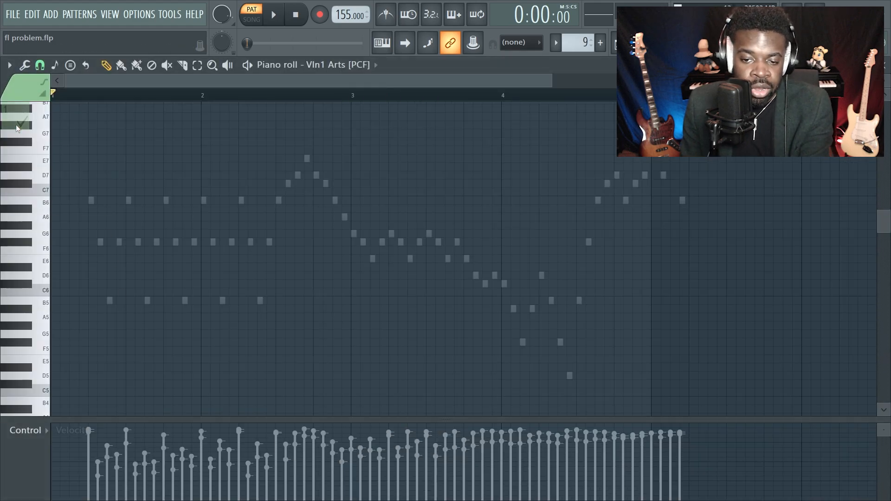
pyautogui.press('F6')
pyautogui.press('F6')
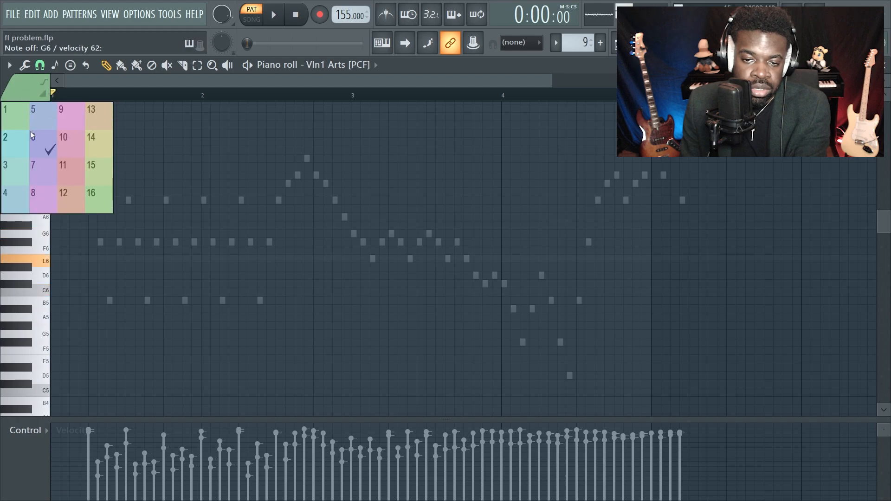
pyautogui.click(27, 96)
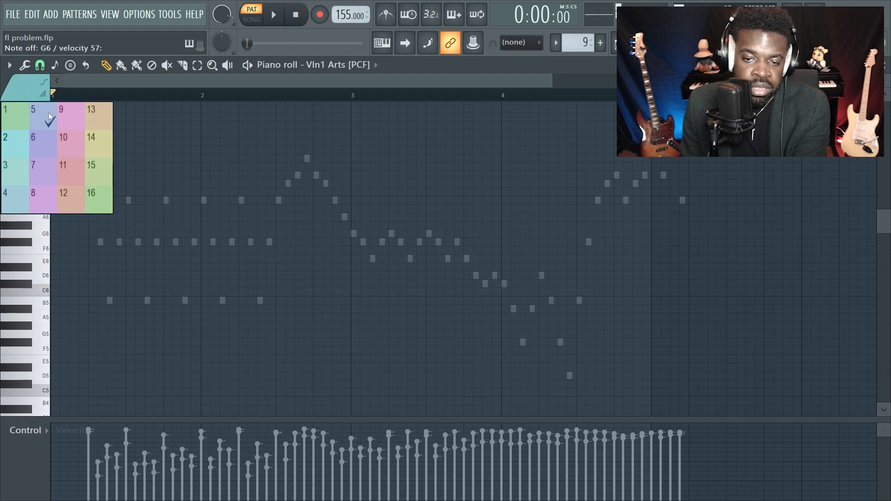
pyautogui.click(42, 116)
pyautogui.click(33, 95)
pyautogui.click(69, 116)
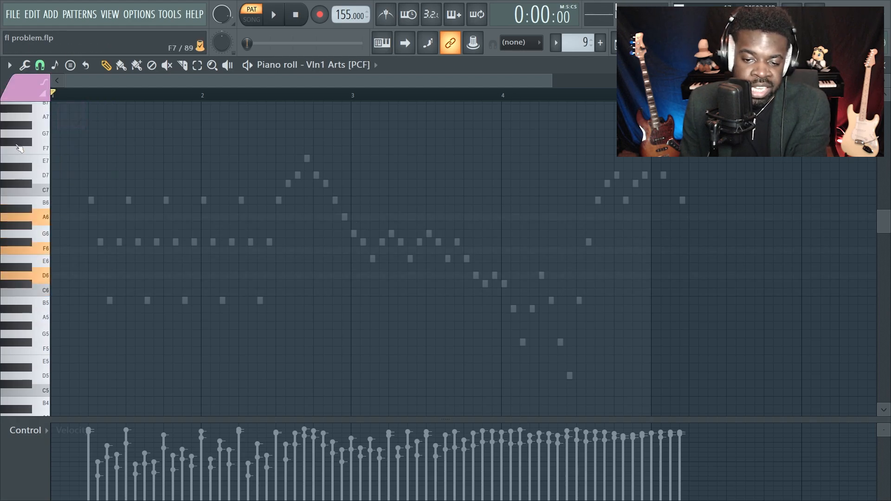
pyautogui.click(31, 91)
pyautogui.click(21, 179)
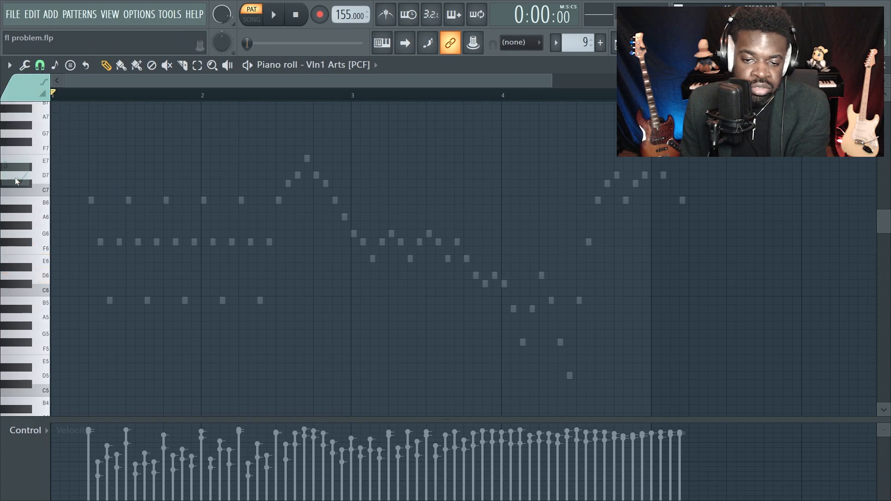
# - Reopen the Vln1 Arts [PCF] patch map, inspect the NEG2 and NEG3 MinusDelay modules, and dismiss their window
pyautogui.press('F6')
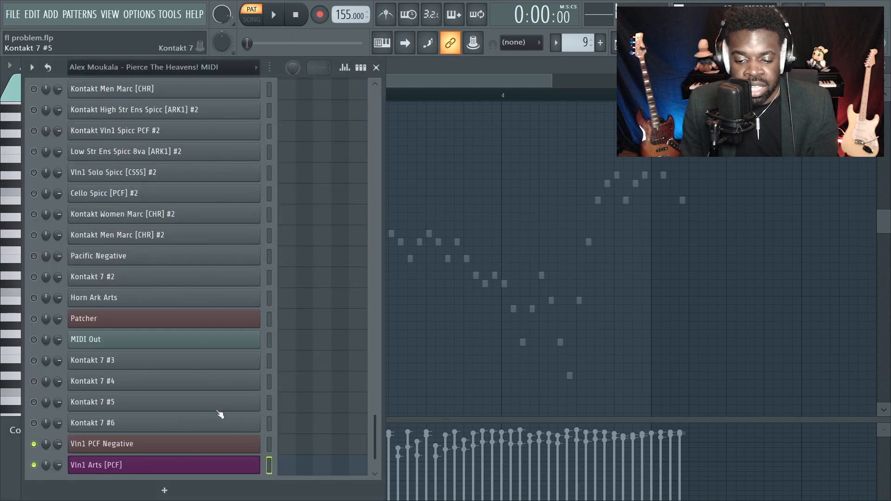
pyautogui.click(201, 464)
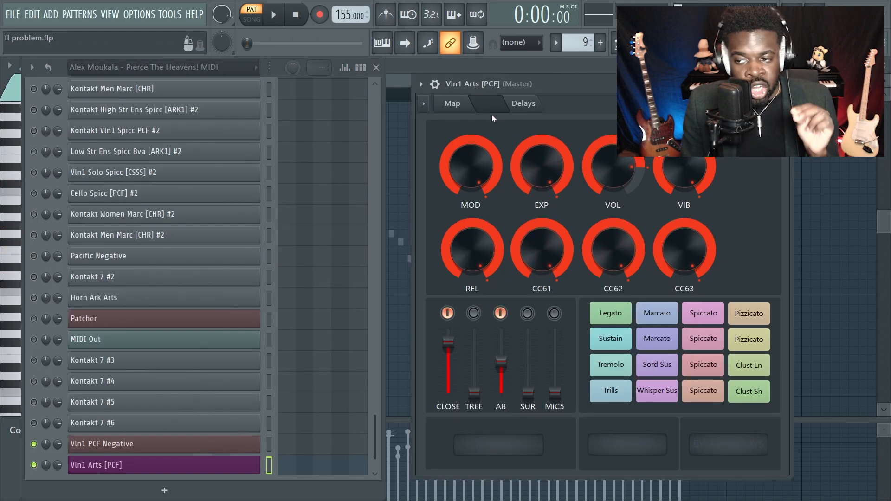
pyautogui.click(460, 111)
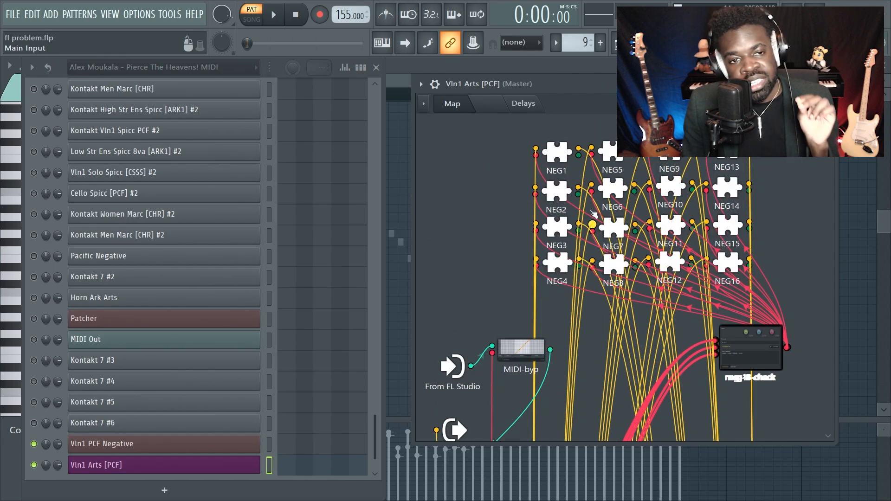
pyautogui.scroll(-2, 607, 241)
pyautogui.scroll(2, 591, 222)
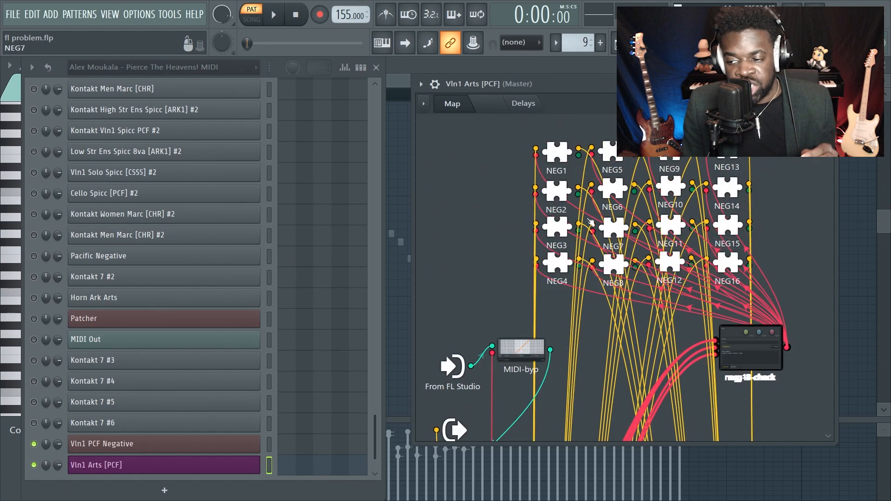
pyautogui.click(556, 196)
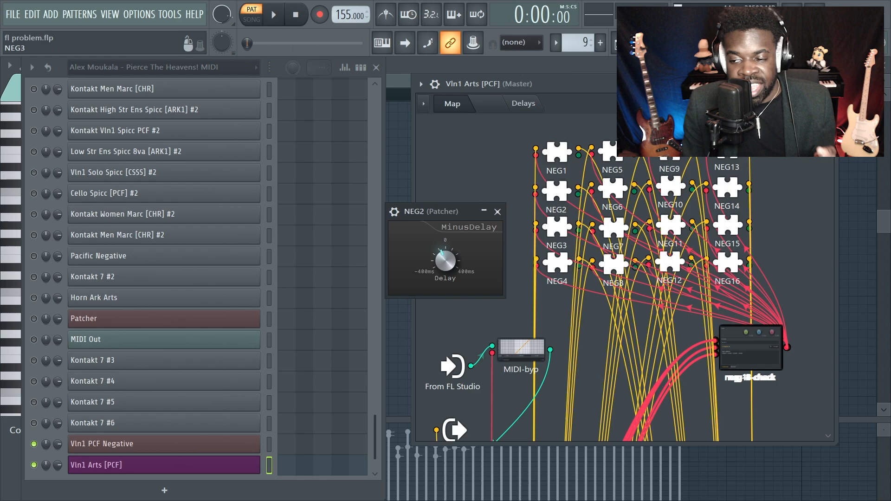
pyautogui.click(559, 227)
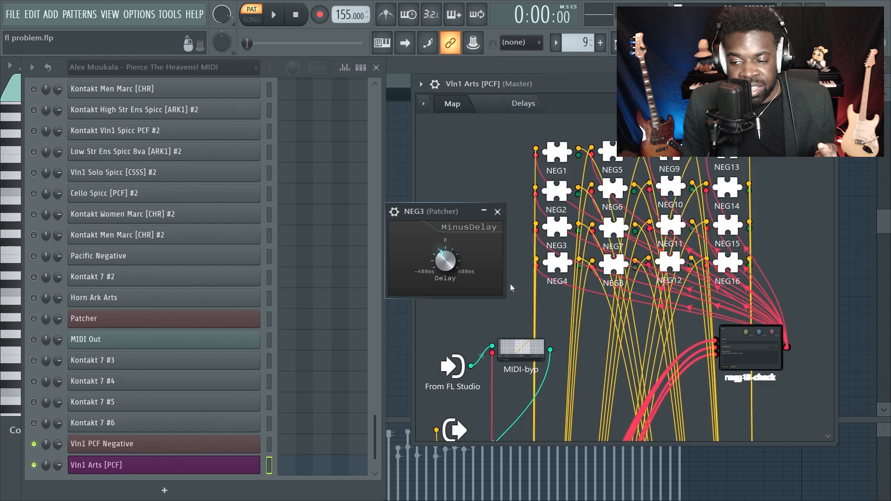
pyautogui.click(484, 211)
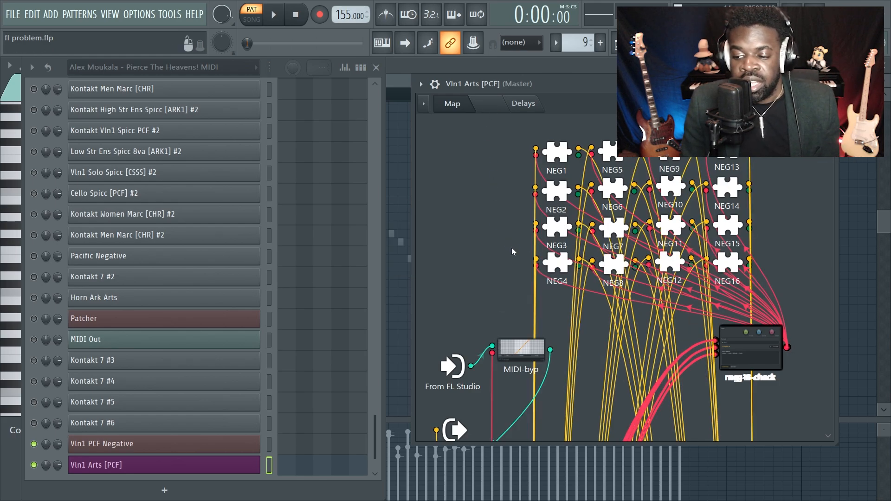
# - Trace the map's routing from the VFX Color Mapper and Delays surface through Kontakt 7 to the NEG modules and Volume
pyautogui.scroll(-11, 515, 274)
pyautogui.scroll(11, 527, 320)
pyautogui.scroll(-5, 650, 302)
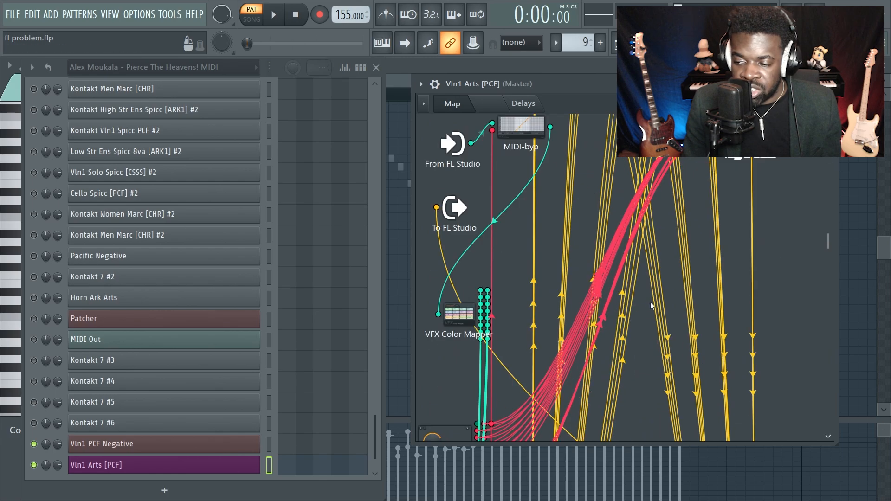
pyautogui.scroll(-4, 531, 302)
pyautogui.scroll(2, 446, 190)
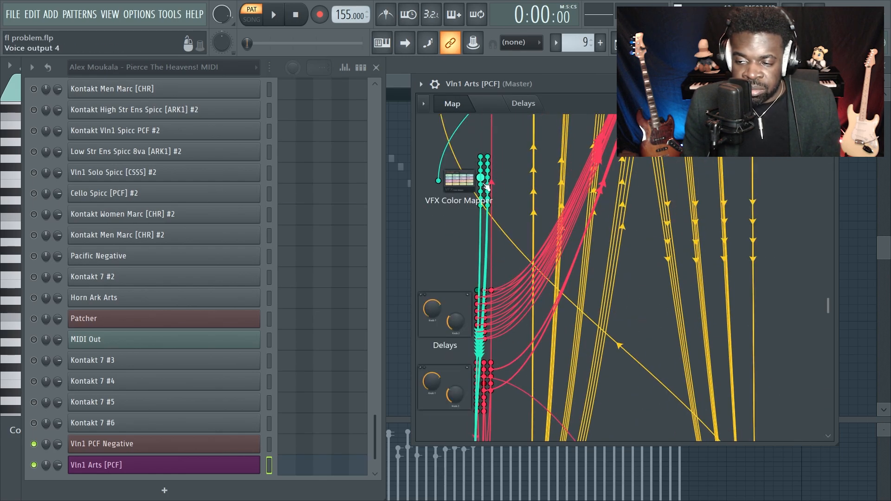
pyautogui.scroll(-5, 547, 306)
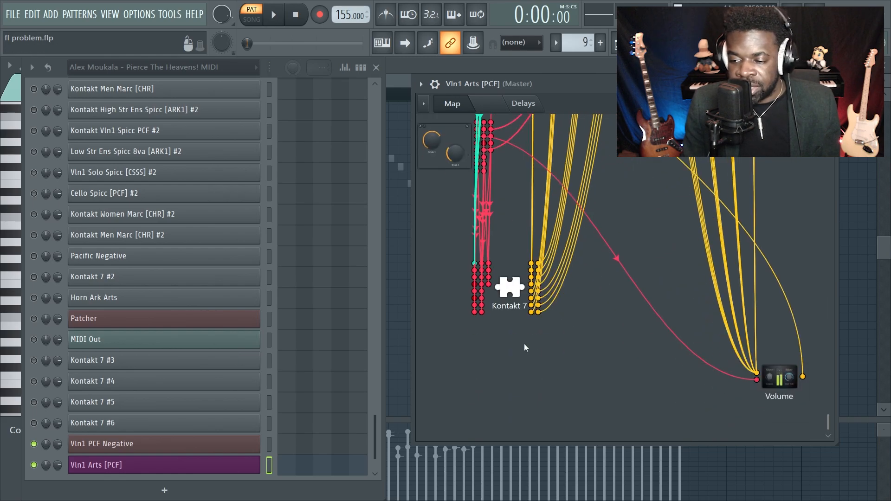
pyautogui.scroll(1, 525, 347)
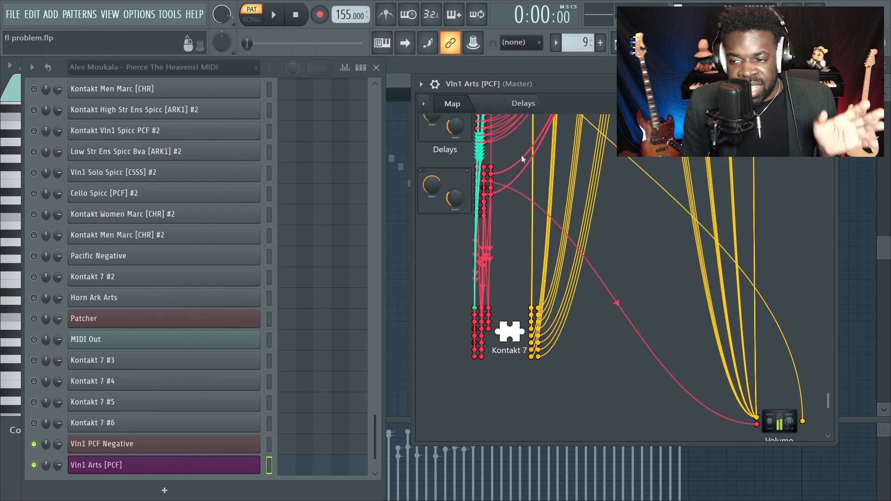
# - Show the control surface and sweep the MOD knob down while playing notes to test the dynamics
pyautogui.click(500, 109)
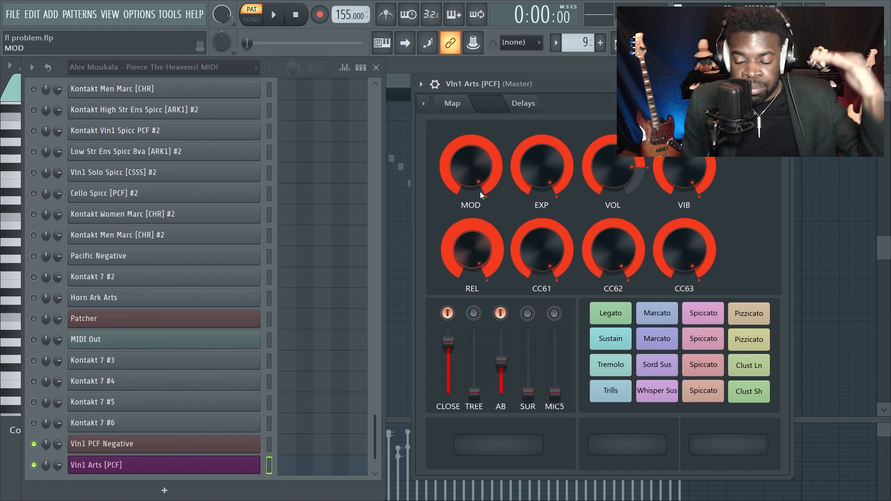
pyautogui.moveTo(539, 176)
pyautogui.mouseDown()
pyautogui.moveTo(539, 188)
pyautogui.moveTo(539, 178)
pyautogui.mouseUp()
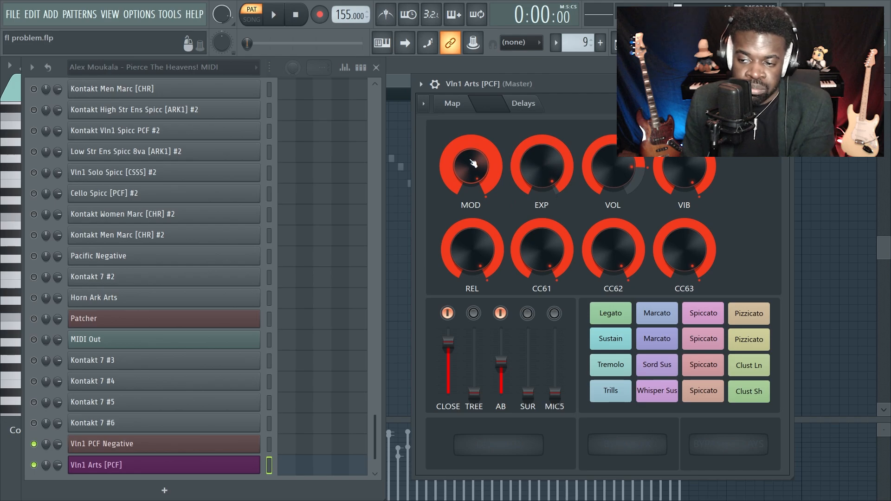
pyautogui.moveTo(472, 162)
pyautogui.mouseDown()
pyautogui.moveTo(473, 188)
pyautogui.moveTo(472, 169)
pyautogui.mouseUp()
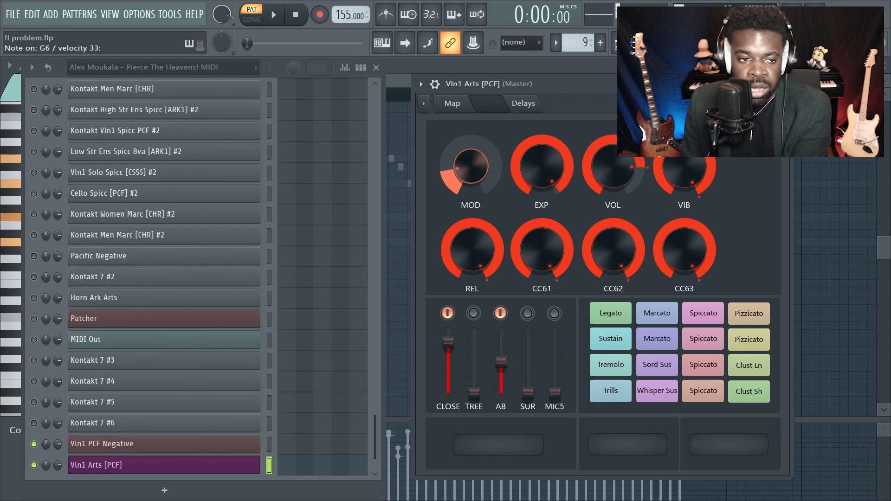
# - Review the violin instruments loaded in the patch's Kontakt 7 once more and close its window
pyautogui.click(453, 104)
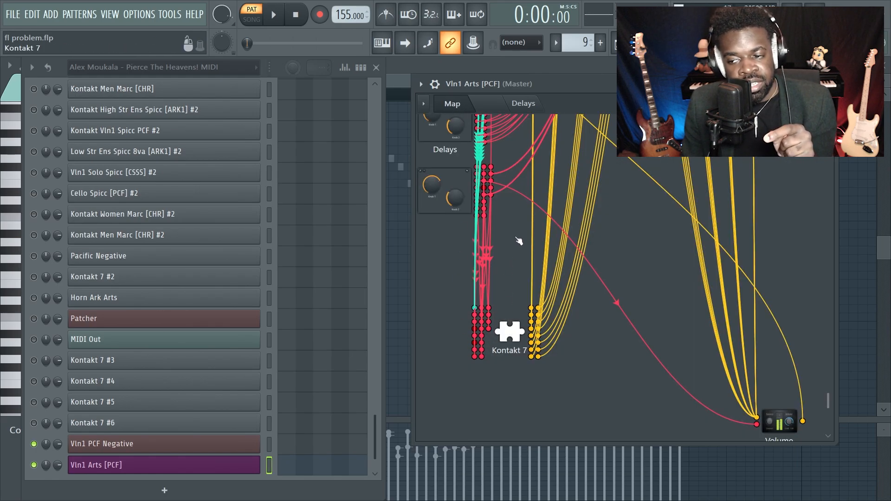
pyautogui.click(528, 323)
pyautogui.moveTo(631, 159); pyautogui.dragTo(632, 205)
pyautogui.click(630, 53)
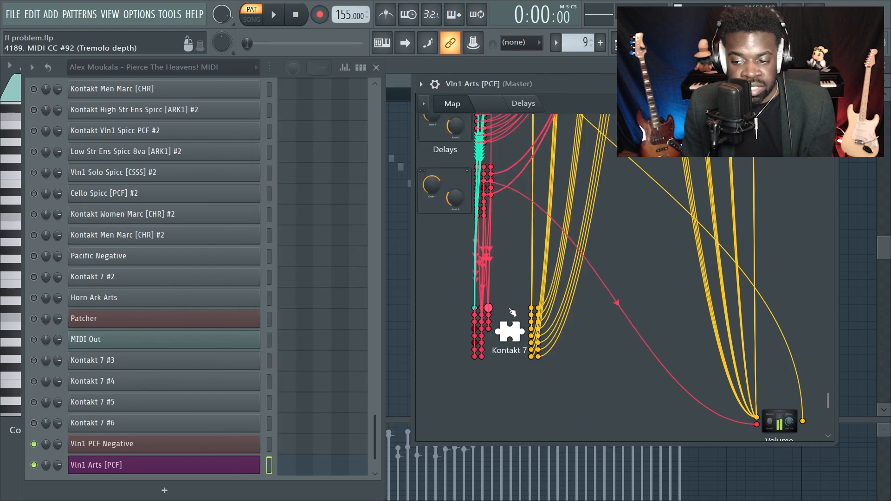
# - Return to the control surface and turn down the REL knob
pyautogui.click(490, 106)
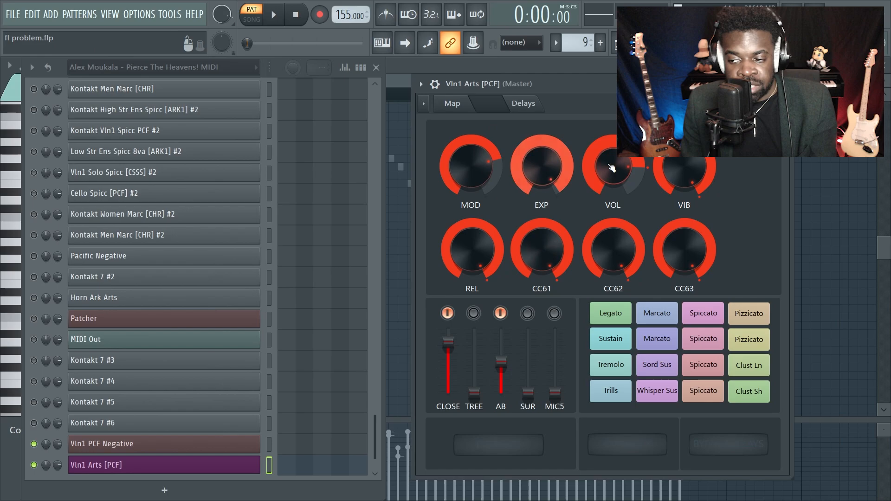
pyautogui.click(692, 161)
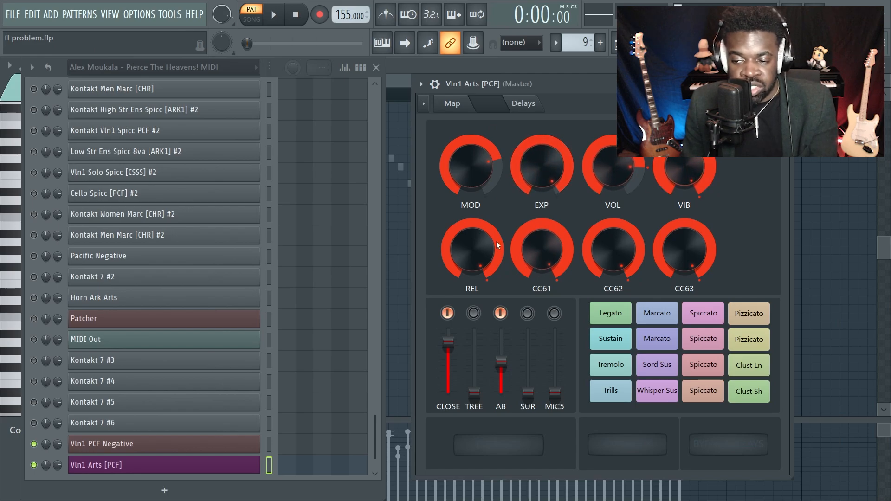
pyautogui.moveTo(481, 247)
pyautogui.mouseDown()
pyautogui.moveTo(481, 265)
pyautogui.moveTo(484, 242)
pyautogui.moveTo(484, 249)
pyautogui.mouseUp()
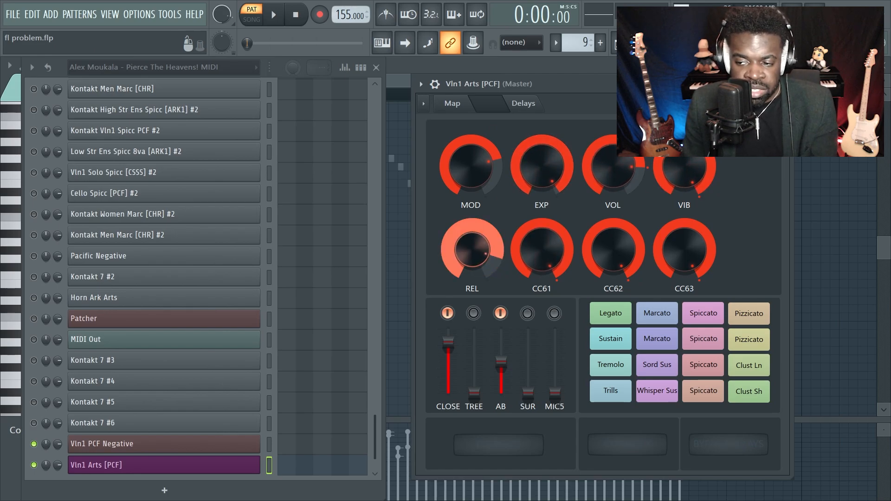
# - Look at the patch's Kontakt 7 instrument from the map and close its window
pyautogui.click(452, 104)
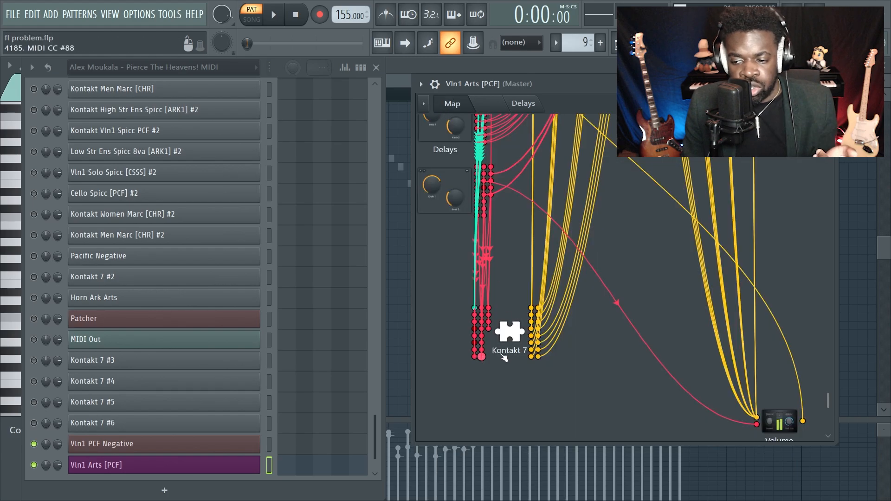
pyautogui.doubleClick(510, 333)
pyautogui.click(633, 52)
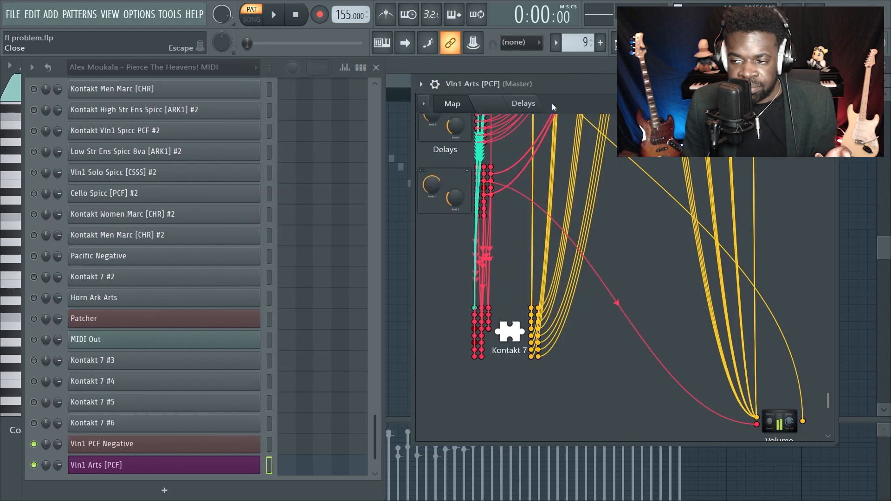
# - Return to the control surface and test the CLOSE and AB mics by moving their faders and switching each off and on
pyautogui.click(488, 103)
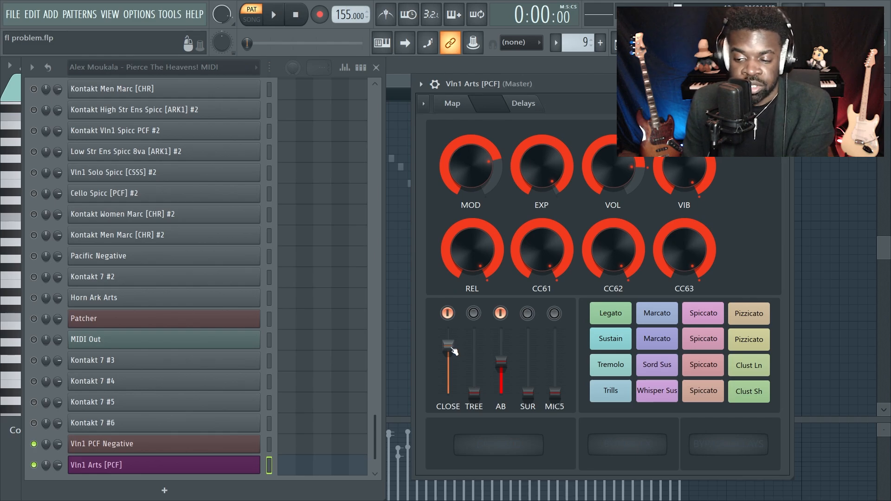
pyautogui.moveTo(448, 329); pyautogui.dragTo(454, 397)
pyautogui.click(449, 313)
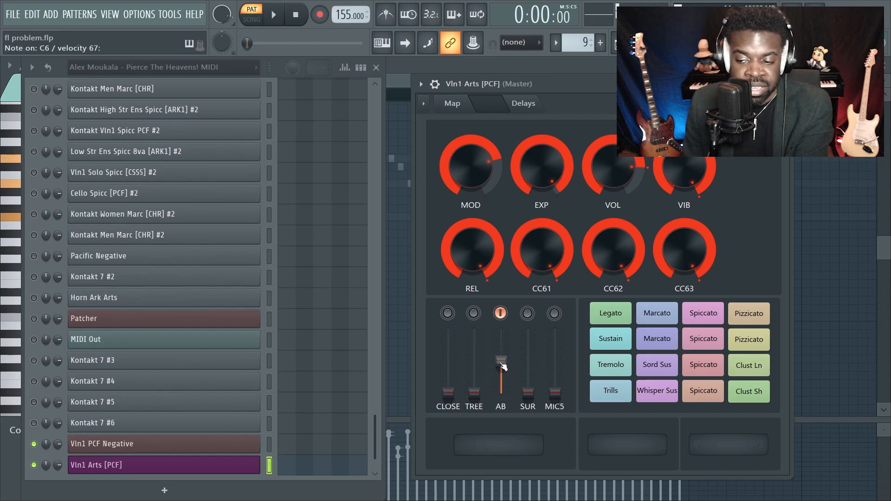
pyautogui.click(501, 313)
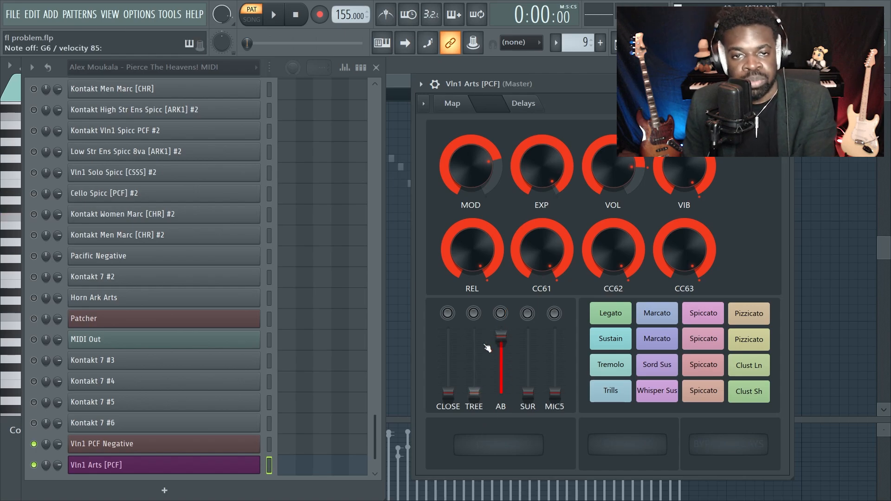
pyautogui.click(447, 313)
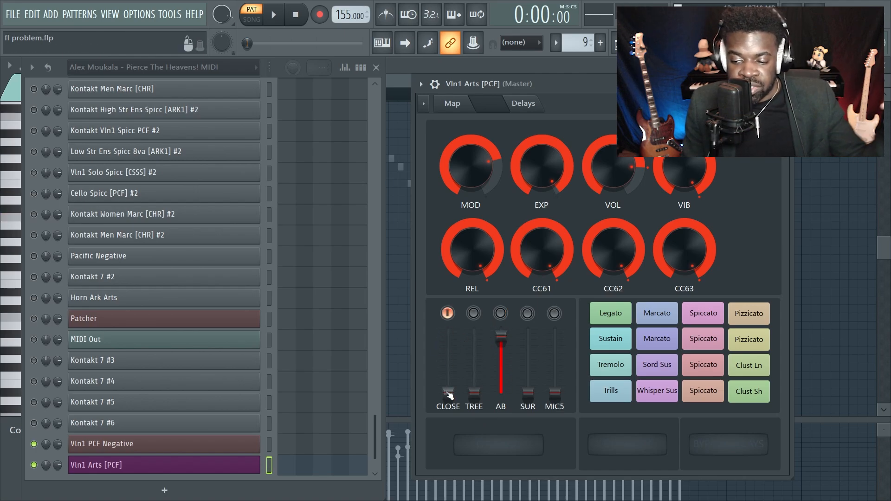
pyautogui.click(505, 316)
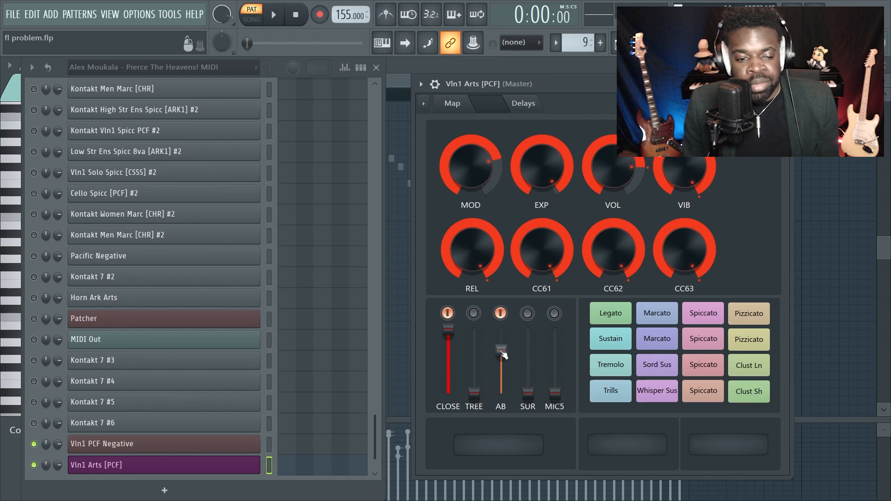
# - Examine Kontakt 7's list of input parameters in the map, from the numbered slots through to the MIDI CC and aftertouch entries
pyautogui.click(463, 110)
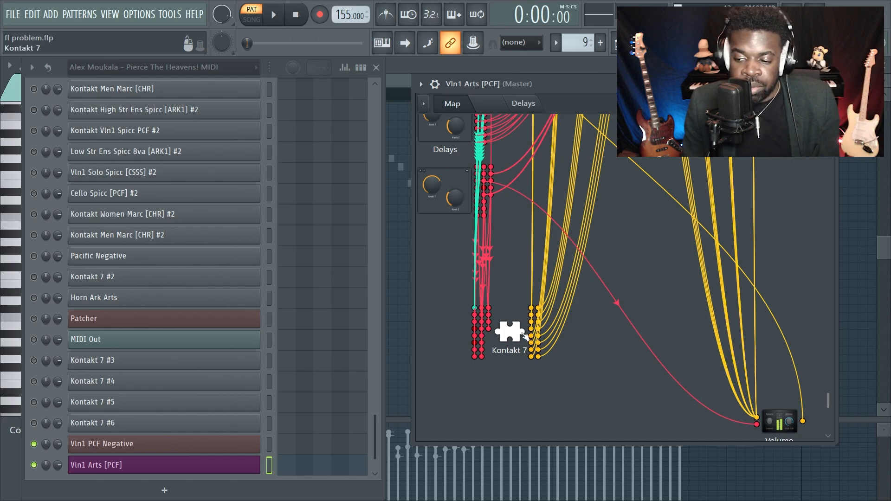
pyautogui.rightClick(513, 338)
pyautogui.moveTo(551, 396)
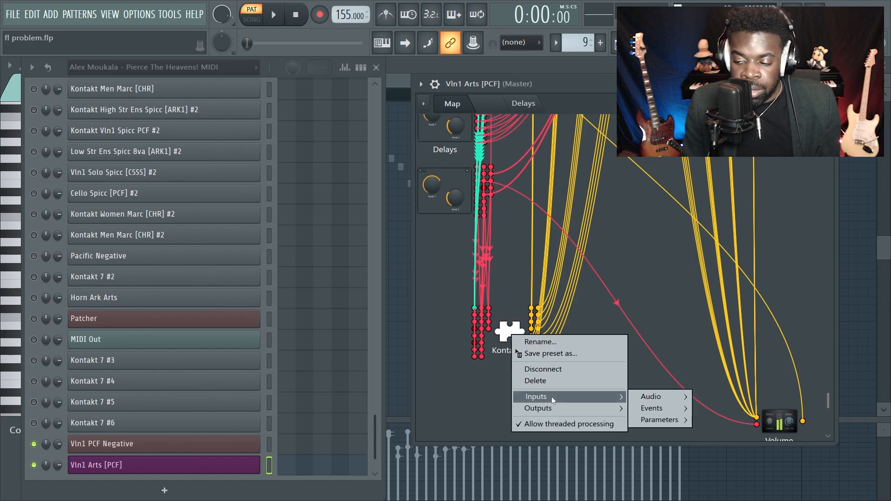
pyautogui.moveTo(651, 420)
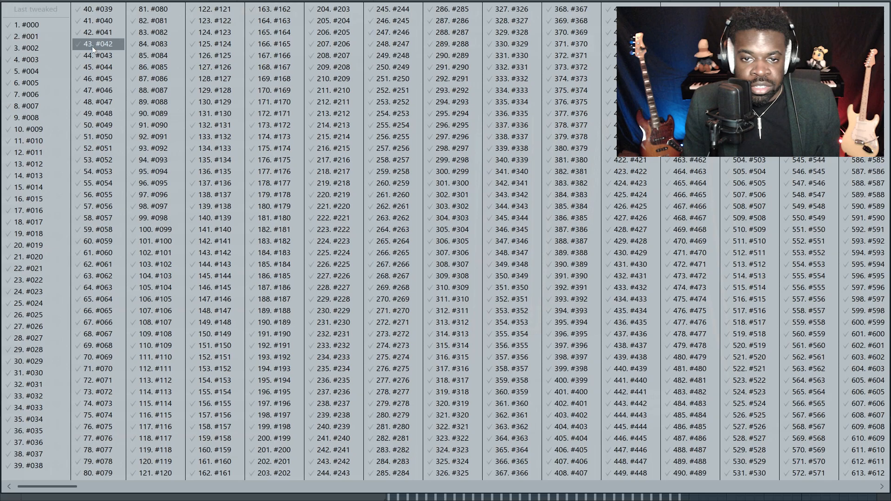
pyautogui.scroll(-10, 131, 38)
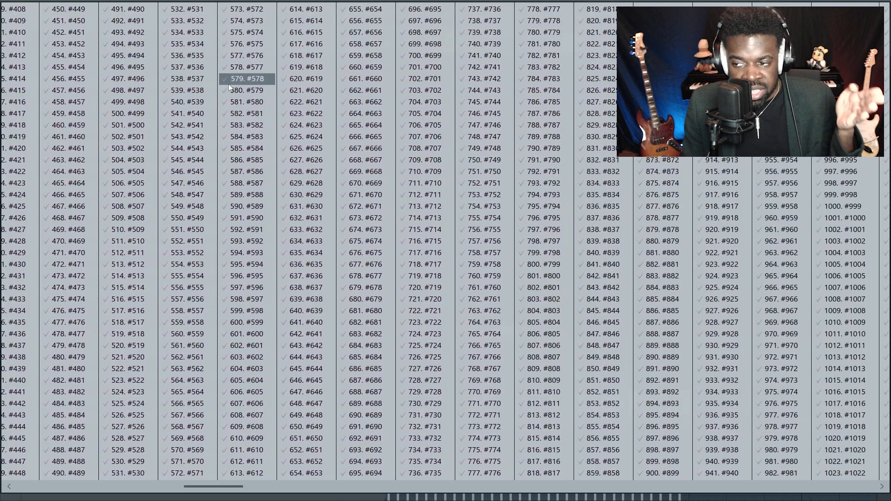
pyautogui.scroll(-20, 230, 87)
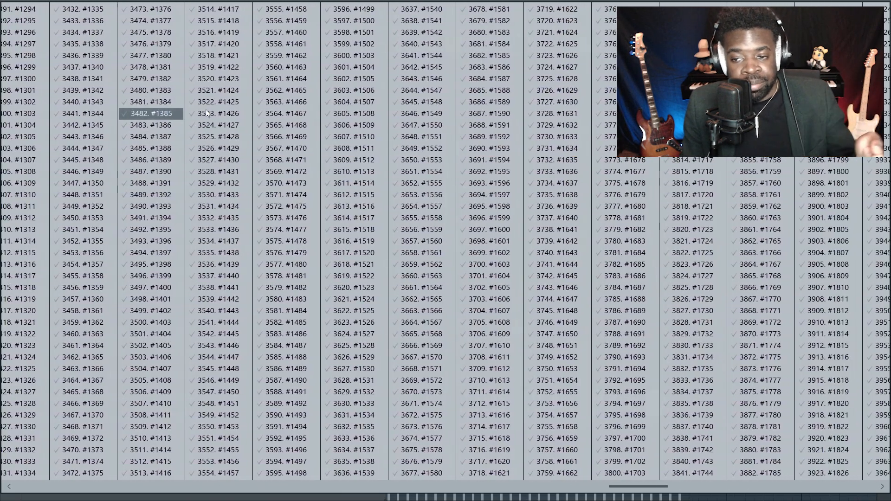
pyautogui.scroll(-15, 207, 113)
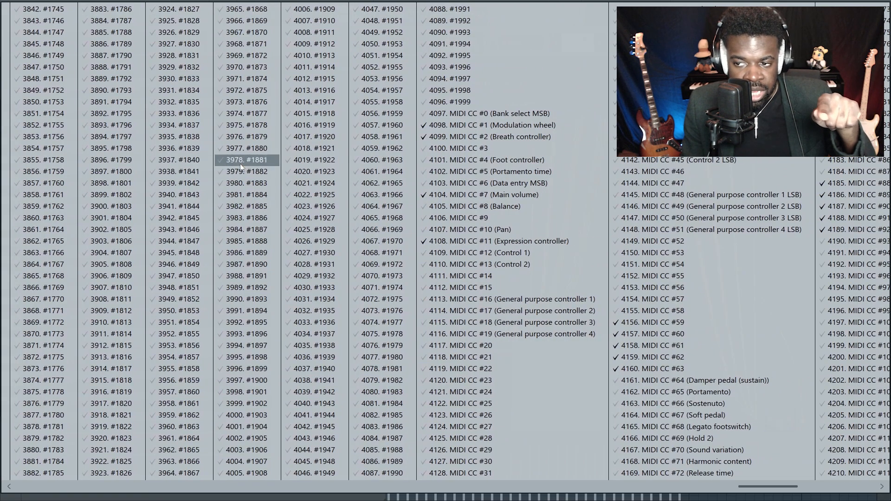
pyautogui.scroll(-5, 246, 148)
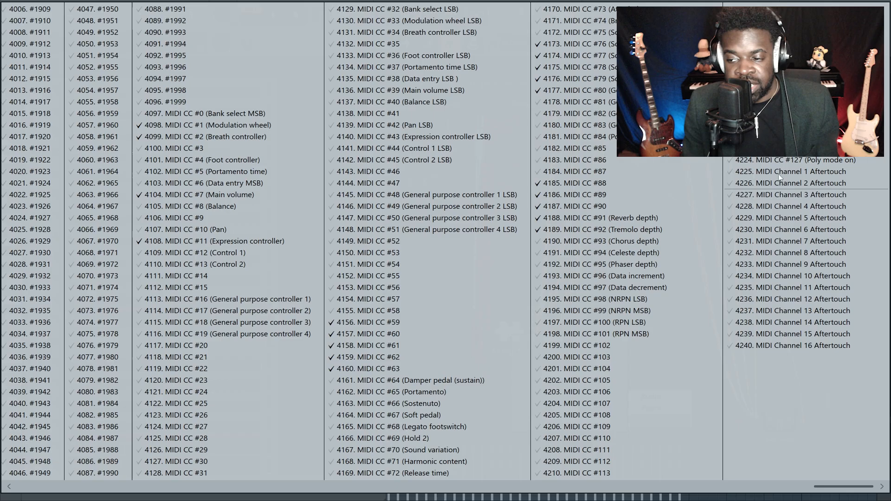
pyautogui.press('Escape')
pyautogui.press('Escape')
pyautogui.press('Escape')
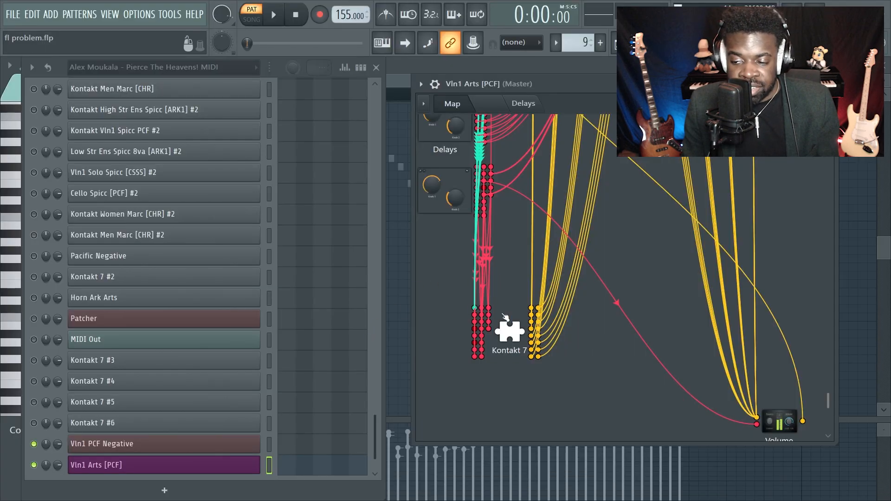
# - Enable MIDI CC #52 as an input parameter on Kontakt 7
pyautogui.rightClick(507, 328)
pyautogui.moveTo(613, 390)
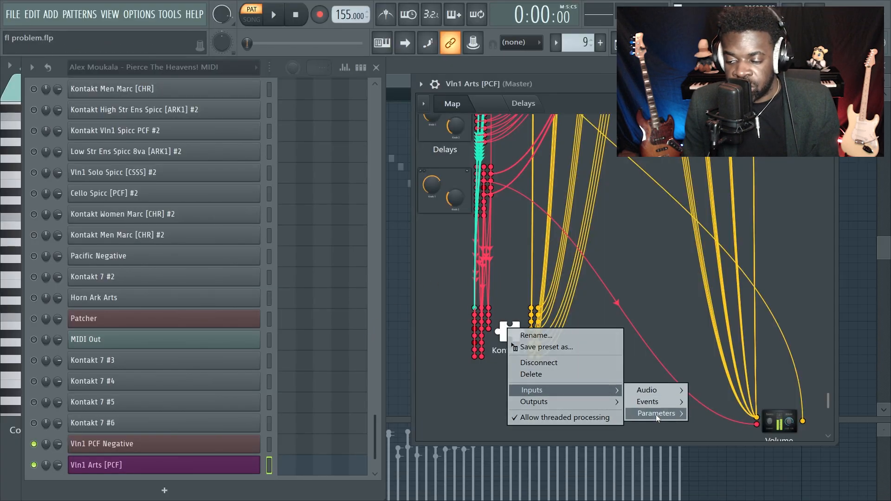
pyautogui.scroll(-5, 570, 263)
pyautogui.scroll(-5, 565, 259)
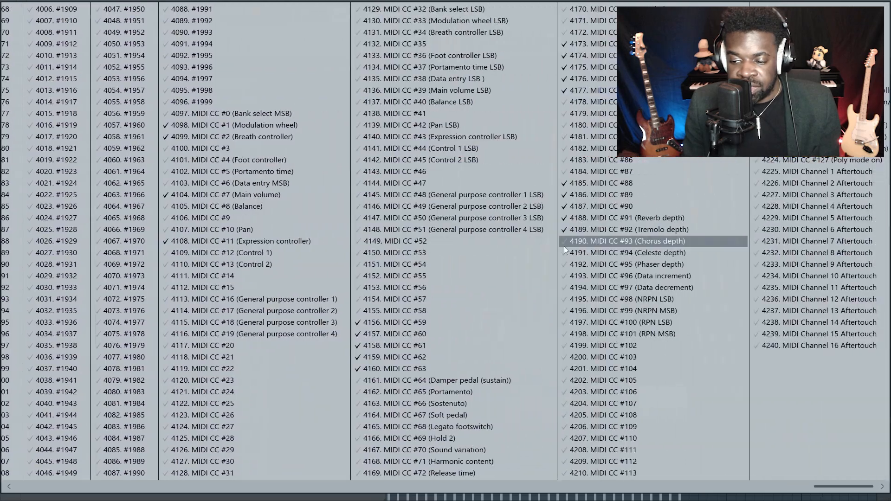
pyautogui.click(390, 251)
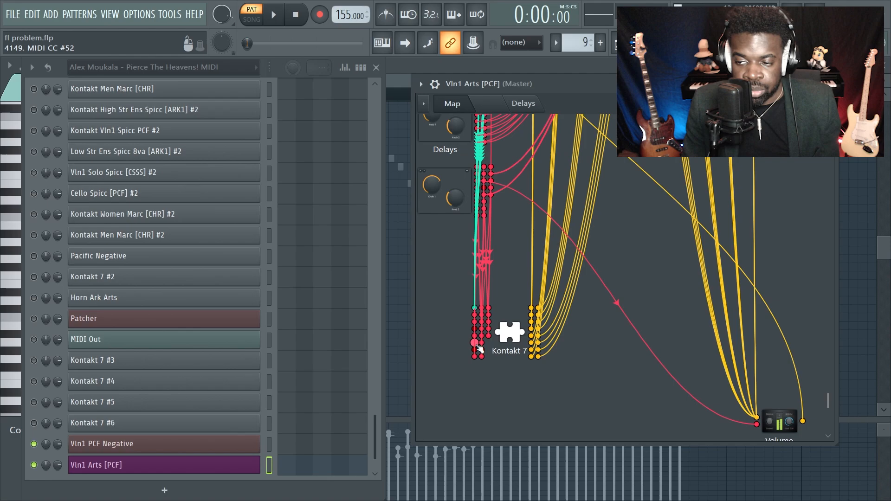
# - Show the control surface and move the Vln1 Arts window clear of the webcam area
pyautogui.click(504, 108)
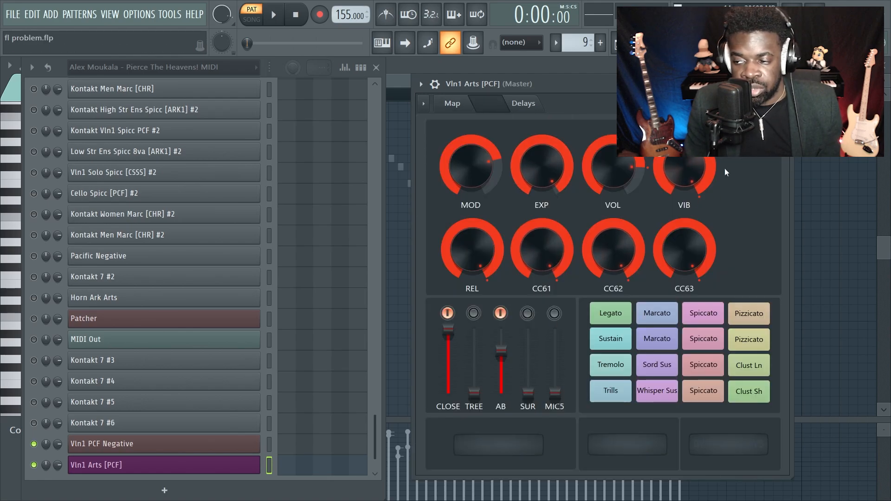
pyautogui.moveTo(600, 92); pyautogui.dragTo(397, 75)
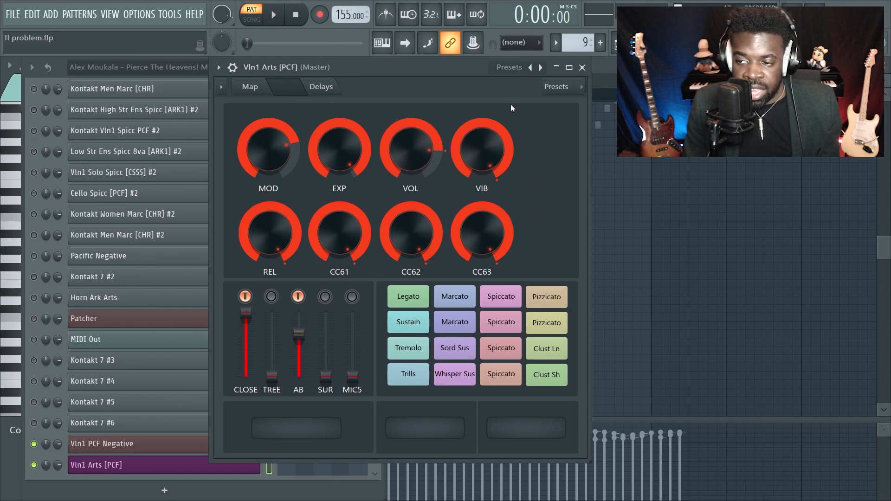
pyautogui.rightClick(528, 103)
pyautogui.click(526, 103)
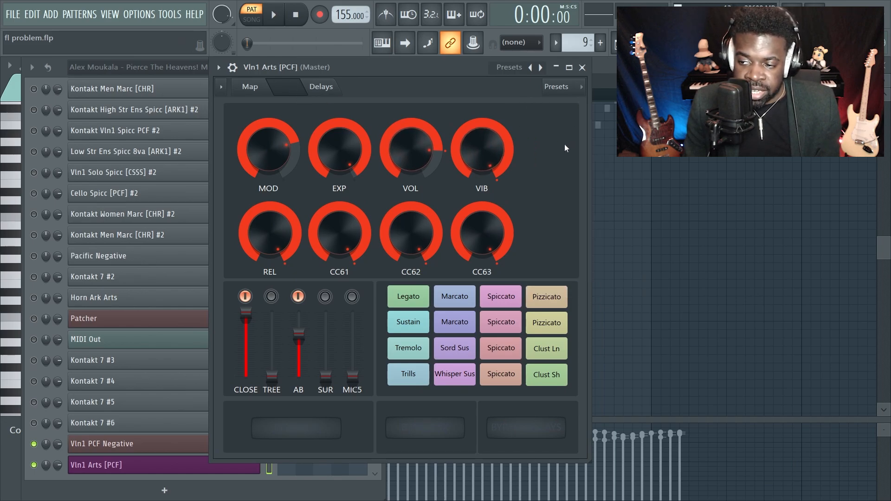
# - Add a Default knob to the surface, widen the window, place the knob beside VIB and leave edit mode
pyautogui.rightClick(583, 146)
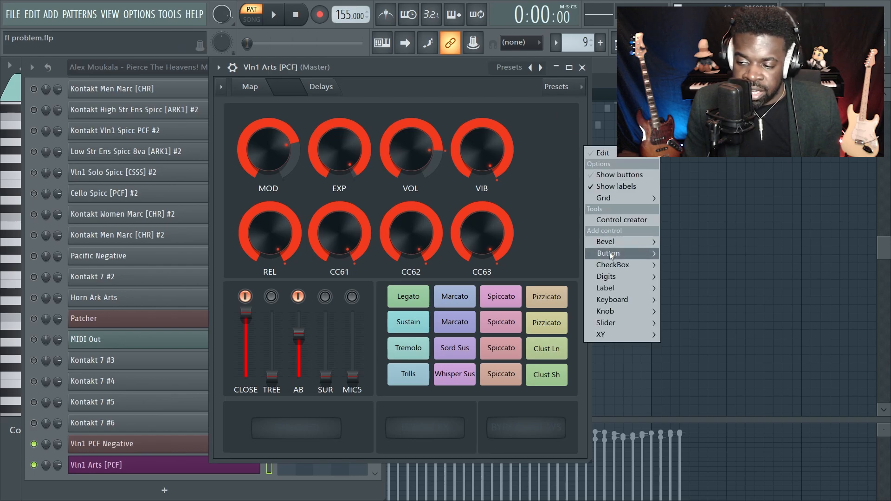
pyautogui.moveTo(611, 256)
pyautogui.moveTo(608, 311)
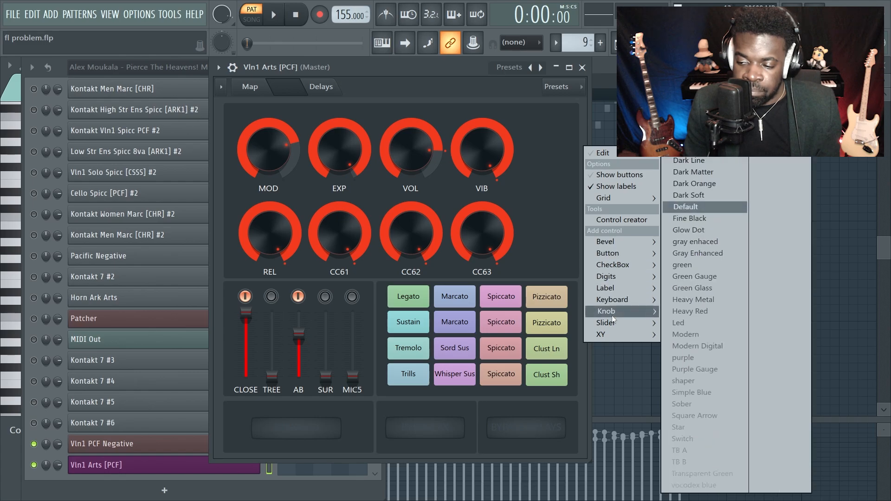
pyautogui.click(710, 208)
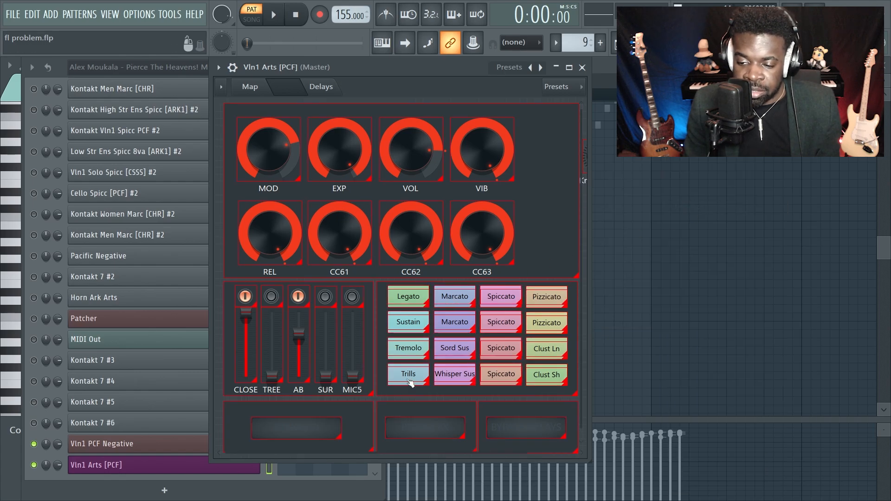
pyautogui.moveTo(591, 261); pyautogui.dragTo(785, 260)
pyautogui.moveTo(600, 157); pyautogui.dragTo(543, 136)
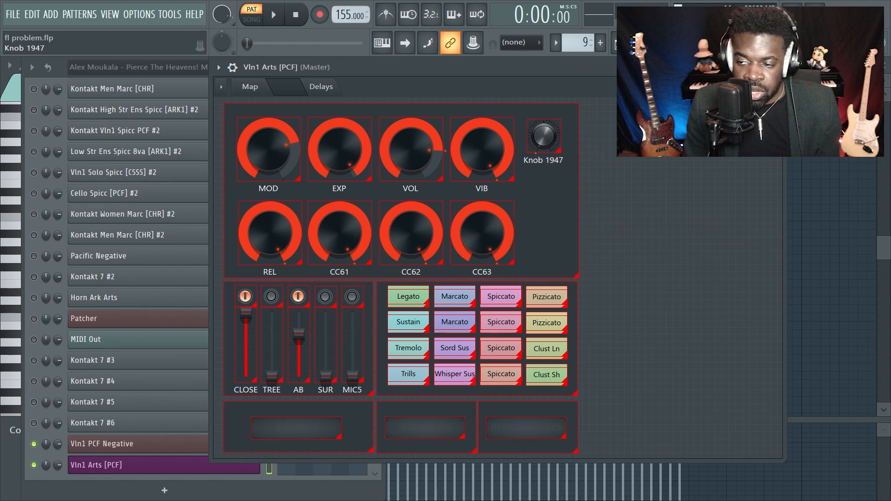
pyautogui.rightClick(605, 139)
pyautogui.click(610, 146)
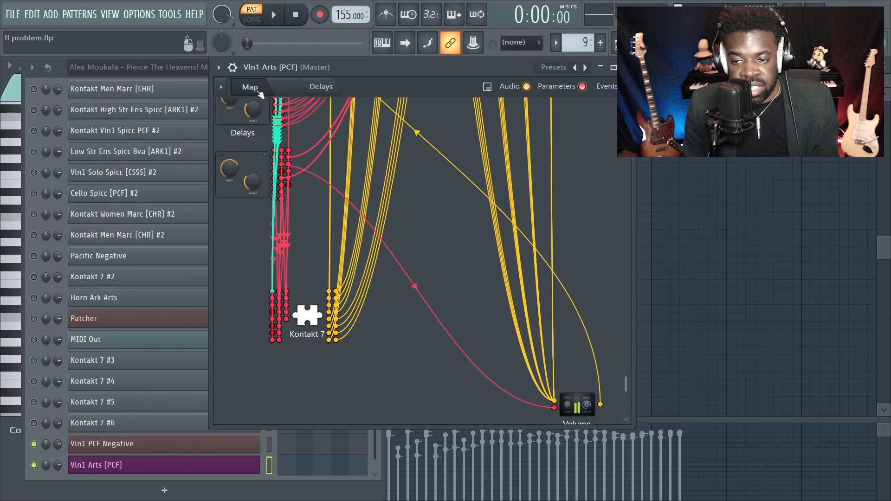
# - Inspect the surface module's parameter outputs in the map and the Delays page, and return to the control surface
pyautogui.click(250, 87)
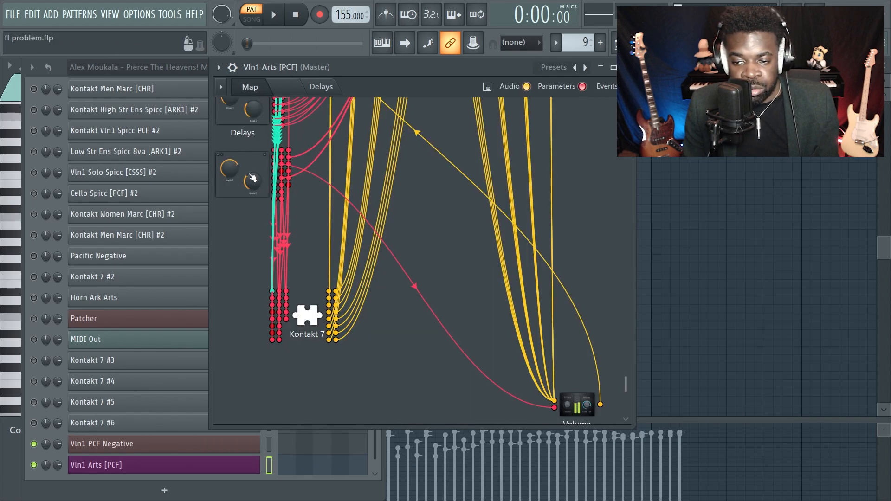
pyautogui.moveTo(251, 179); pyautogui.dragTo(315, 177)
pyautogui.moveTo(285, 180); pyautogui.dragTo(260, 176)
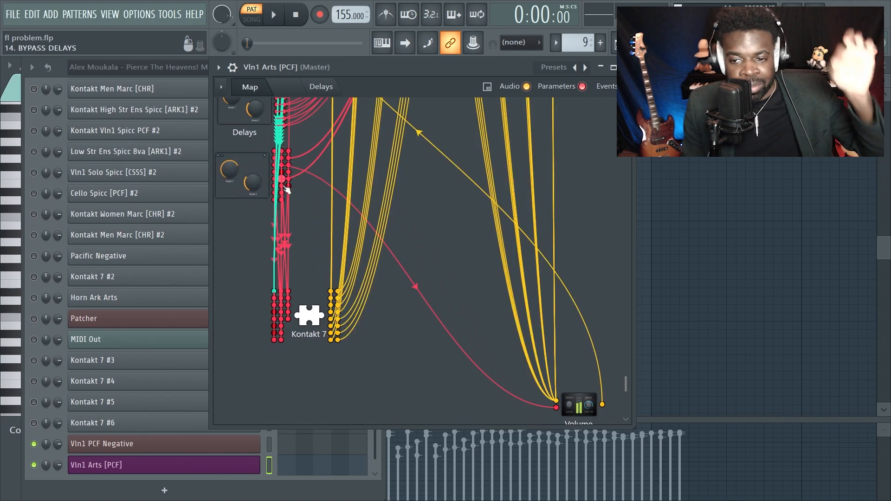
pyautogui.click(322, 87)
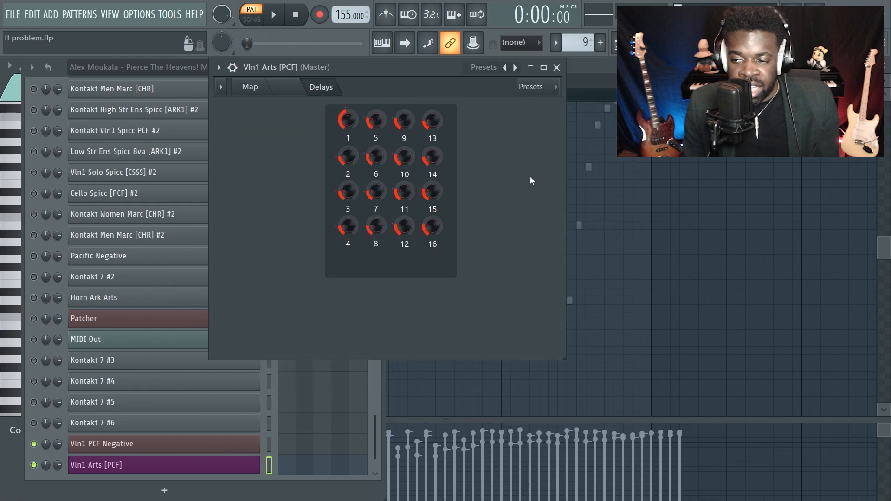
pyautogui.click(250, 87)
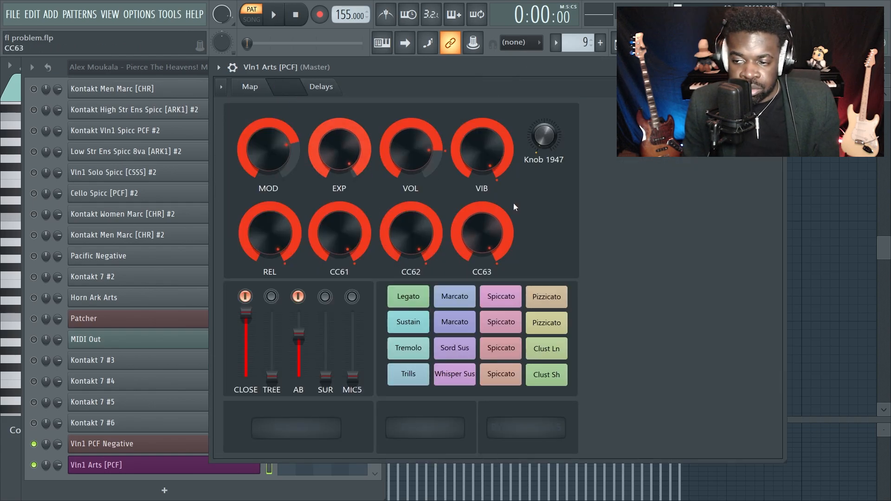
# - Rename the added knob beside VIB as NEWKNOB
pyautogui.rightClick(550, 135)
pyautogui.click(561, 142)
pyautogui.write('NEWKNOB')
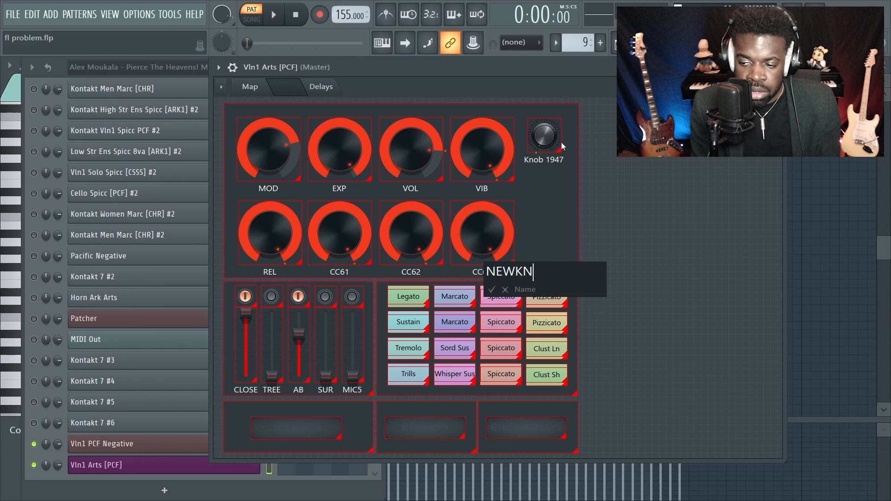
pyautogui.press('Return')
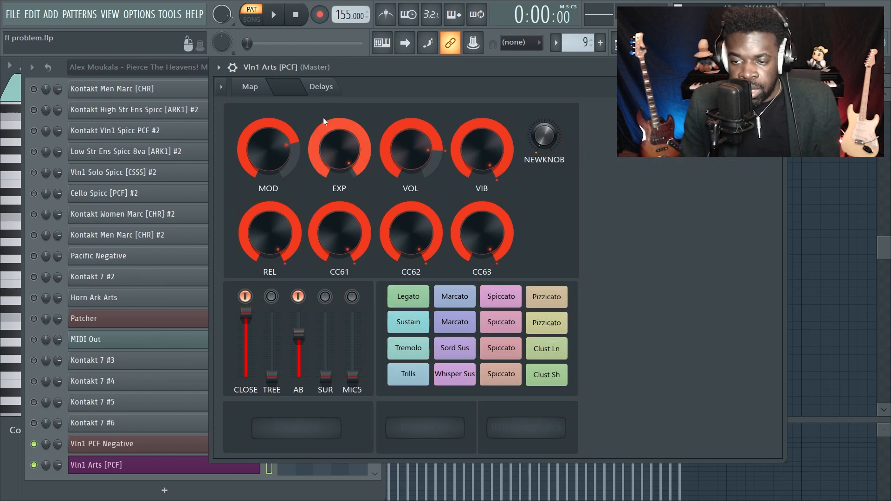
# - Connect the surface's NEWKNOB output to Kontakt 7's MIDI CC #52 input in the map and return to the control surface
pyautogui.click(249, 87)
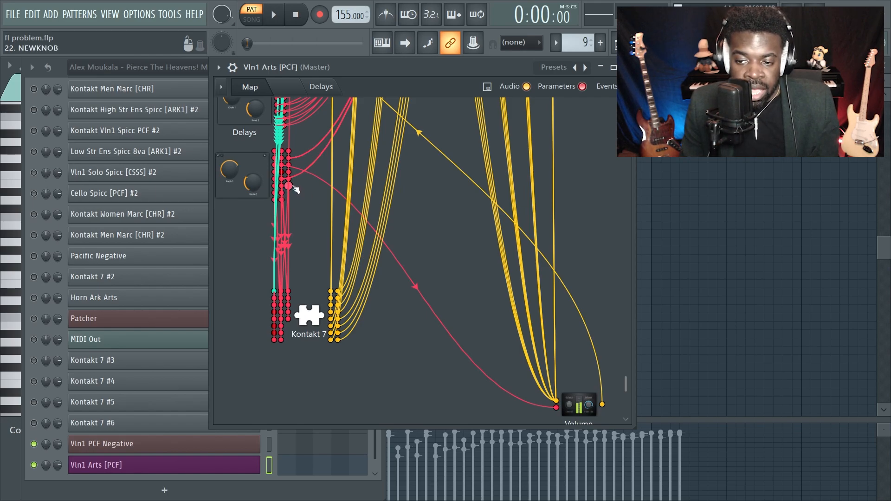
pyautogui.moveTo(293, 186); pyautogui.dragTo(292, 186)
pyautogui.moveTo(245, 310); pyautogui.dragTo(274, 326)
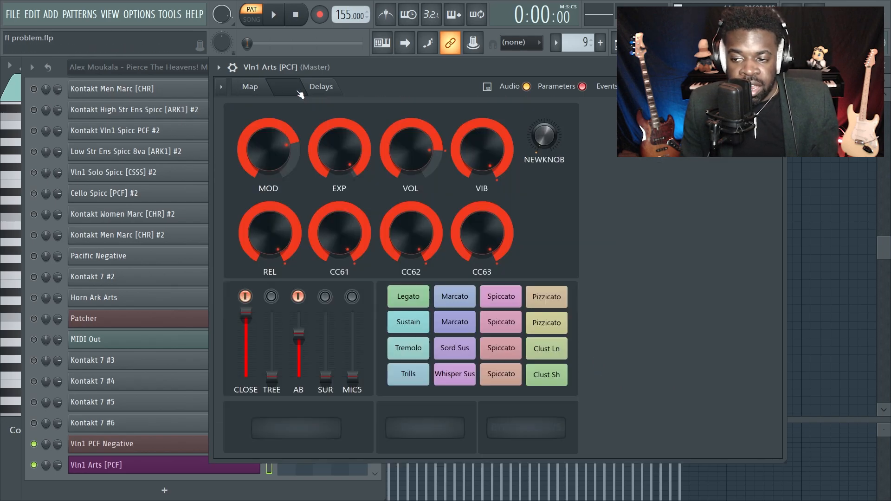
pyautogui.click(297, 90)
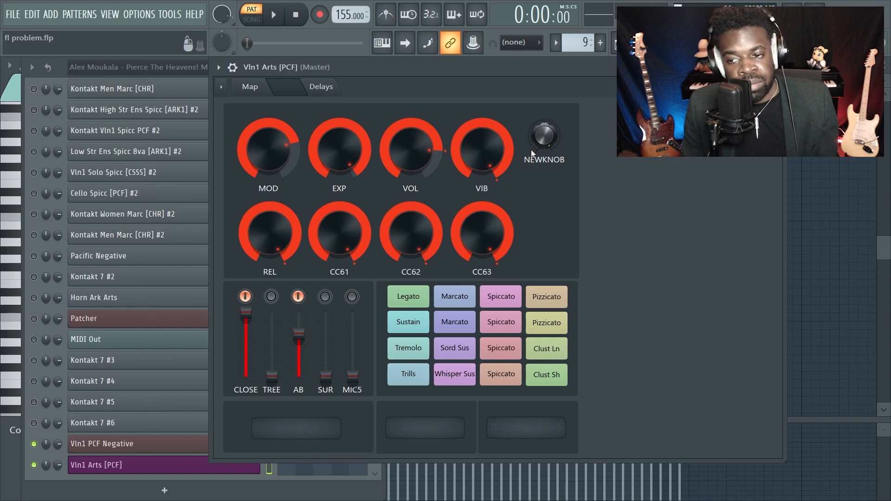
# - Open Kontakt 7 from the map and MIDI-learn the Legato Sustains AB mic volume to the surface's NEWKNOB
pyautogui.click(250, 86)
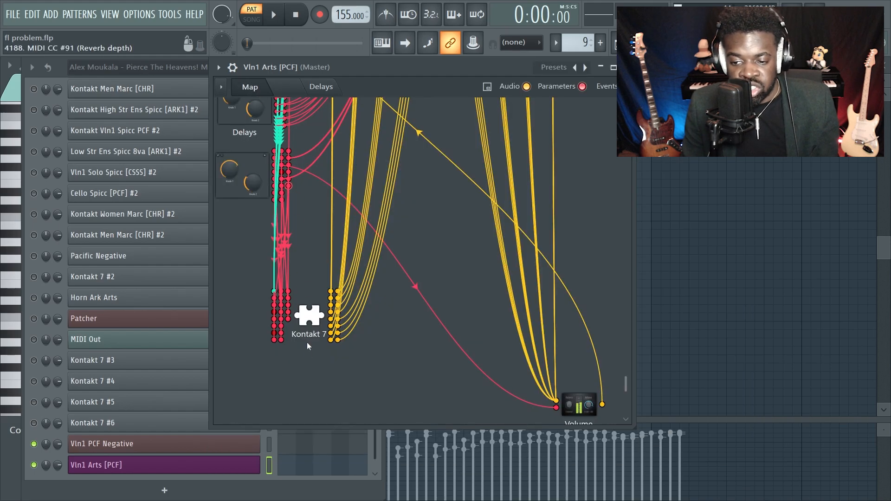
pyautogui.doubleClick(313, 318)
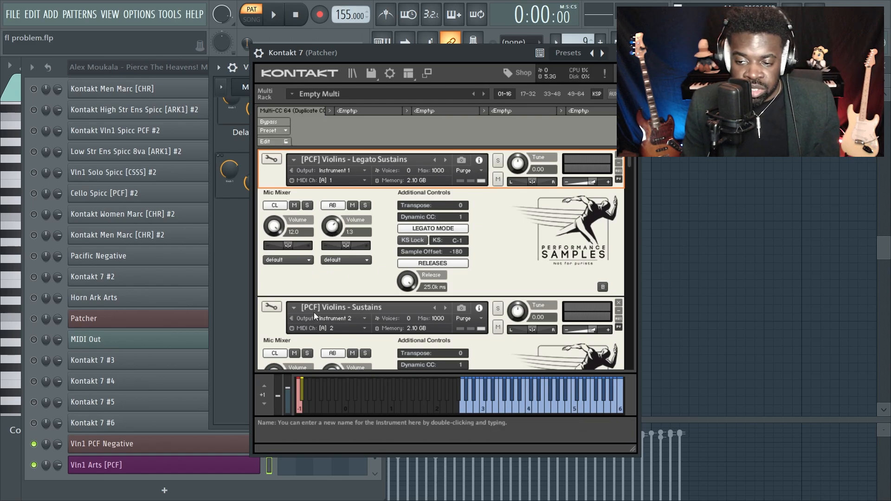
pyautogui.rightClick(337, 229)
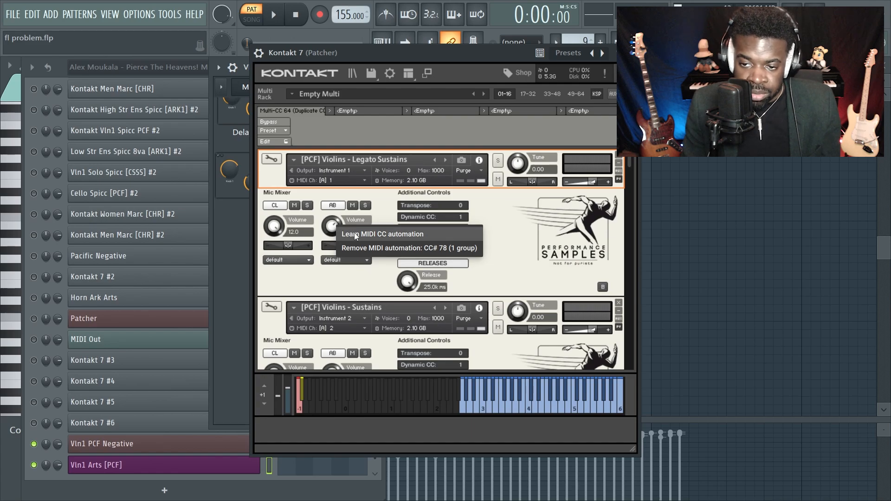
pyautogui.click(355, 233)
pyautogui.moveTo(247, 67); pyautogui.dragTo(63, 97)
pyautogui.click(108, 113)
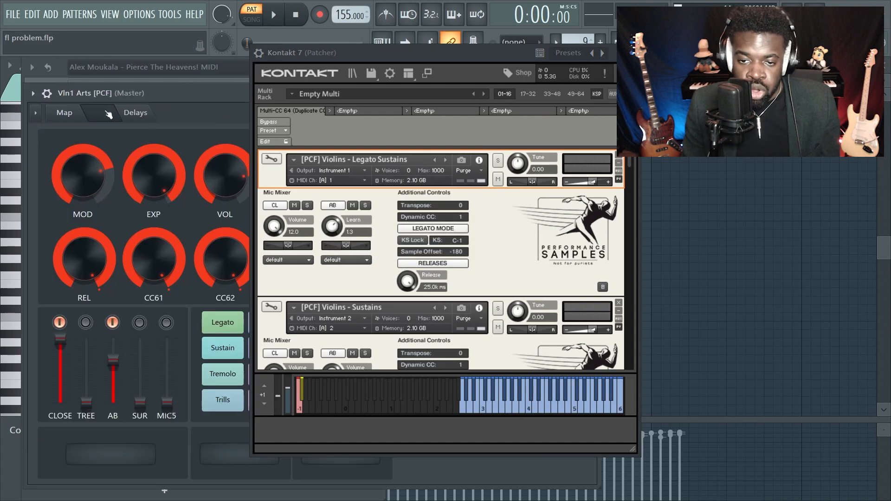
pyautogui.moveTo(164, 90); pyautogui.dragTo(6, 127)
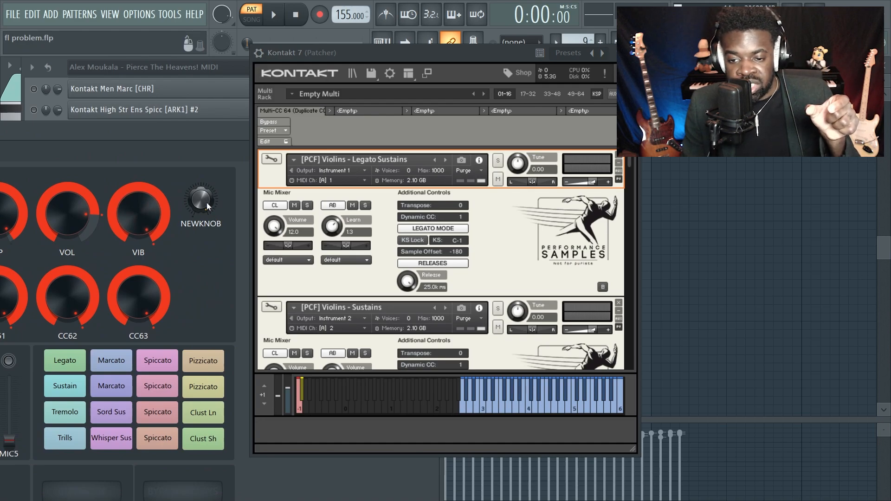
pyautogui.moveTo(207, 202); pyautogui.dragTo(207, 196)
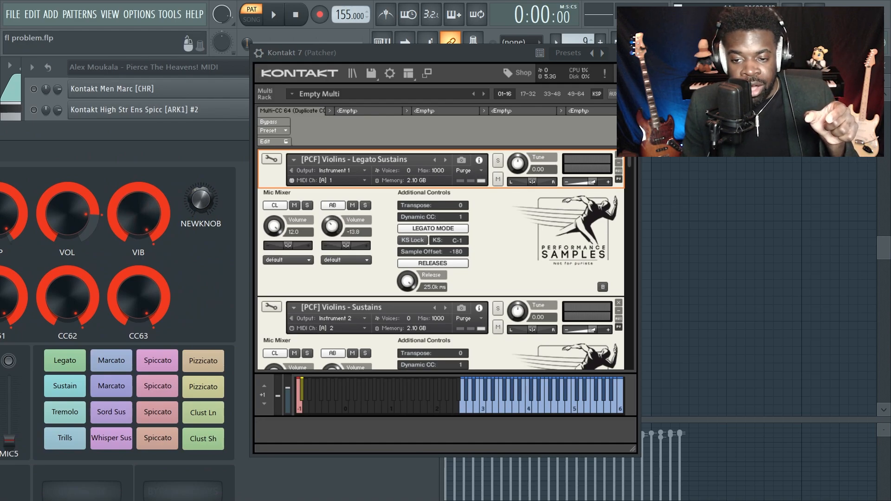
# - Check which MIDI CCs are assigned to the Legato Sustains AB mic volume
pyautogui.moveTo(183, 123); pyautogui.dragTo(238, 121)
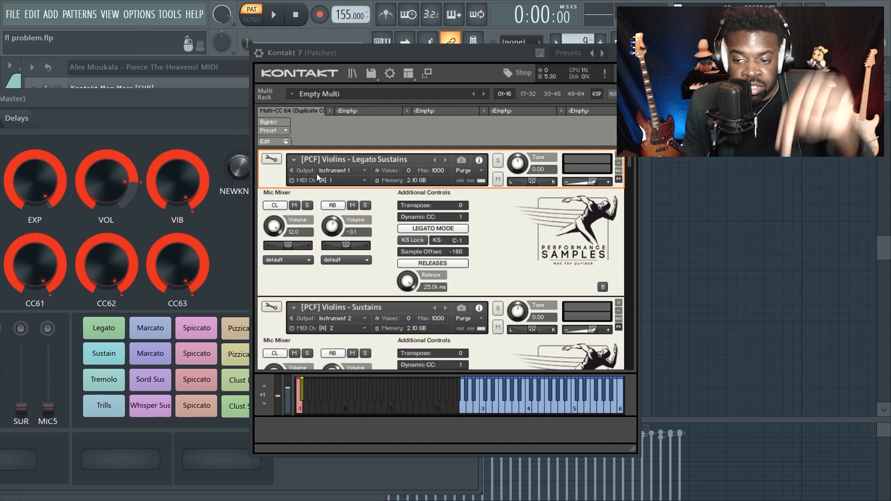
pyautogui.rightClick(331, 233)
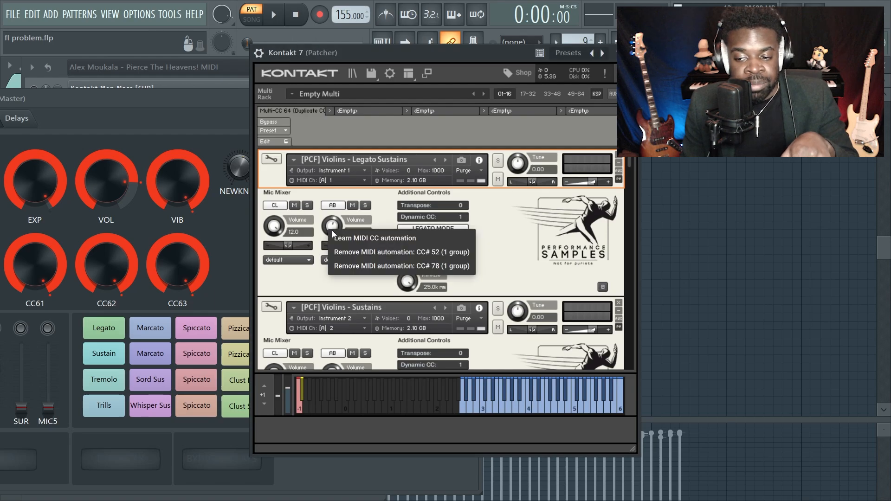
pyautogui.click(389, 215)
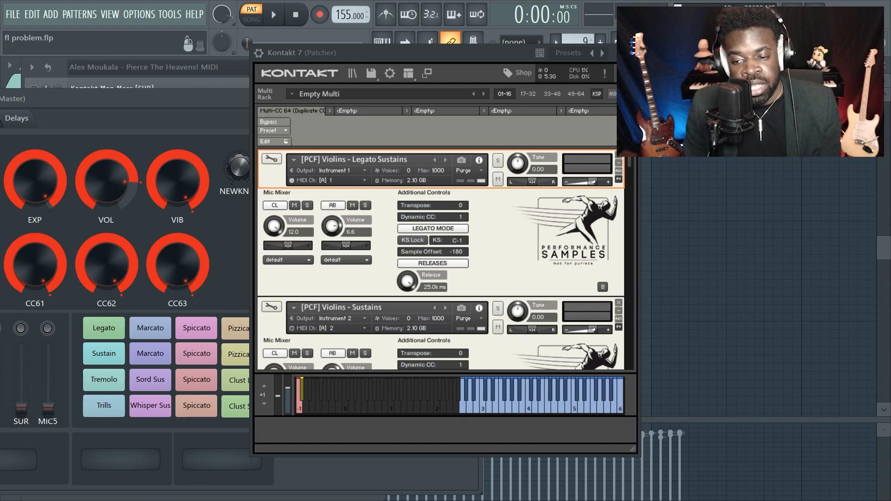
# - Bring the control surface's faders into view beside Kontakt and check the MIDI CC assignment of the Legato Sustains CL mic volume
pyautogui.moveTo(107, 102); pyautogui.dragTo(238, 70)
pyautogui.rightClick(276, 226)
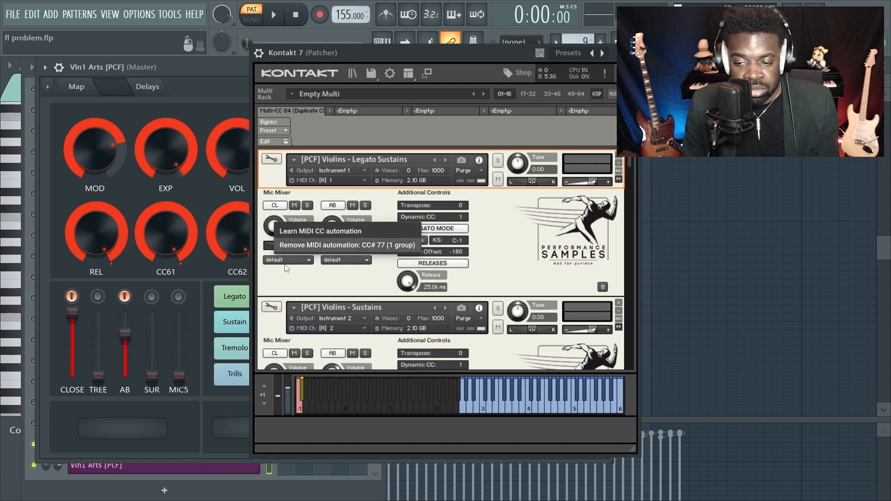
pyautogui.click(311, 288)
pyautogui.rightClick(278, 226)
pyautogui.click(283, 280)
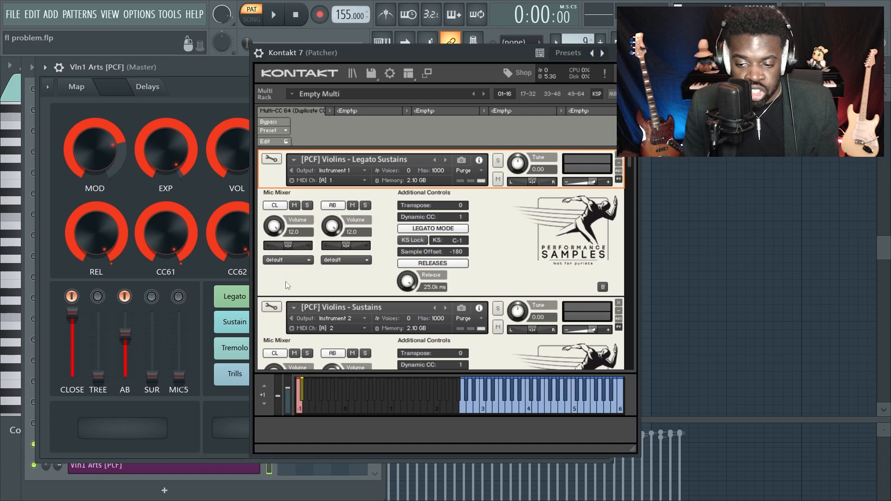
# - Check the CL mic volume's MIDI automation on the instruments below Legato Sustains and return to the first instrument
pyautogui.scroll(-3, 274, 274)
pyautogui.rightClick(269, 270)
pyautogui.click(277, 318)
pyautogui.scroll(-3, 277, 319)
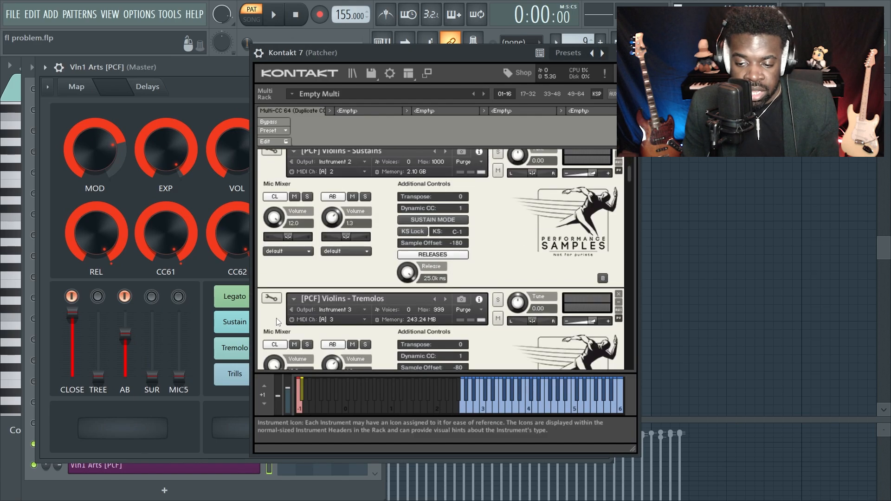
pyautogui.rightClick(285, 325)
pyautogui.click(383, 314)
pyautogui.scroll(6, 375, 319)
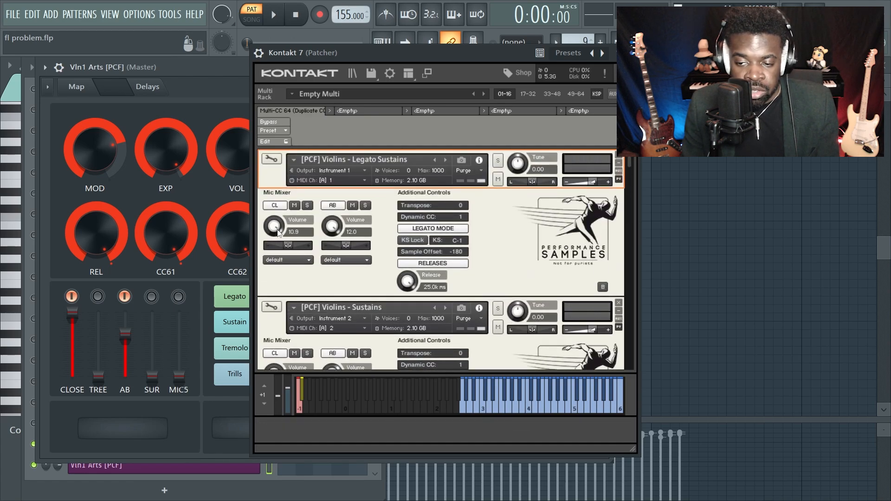
# - Test the CLOSE fader against the CL mic volume and inspect the surface's matching parameter output connection in the map
pyautogui.click(72, 314)
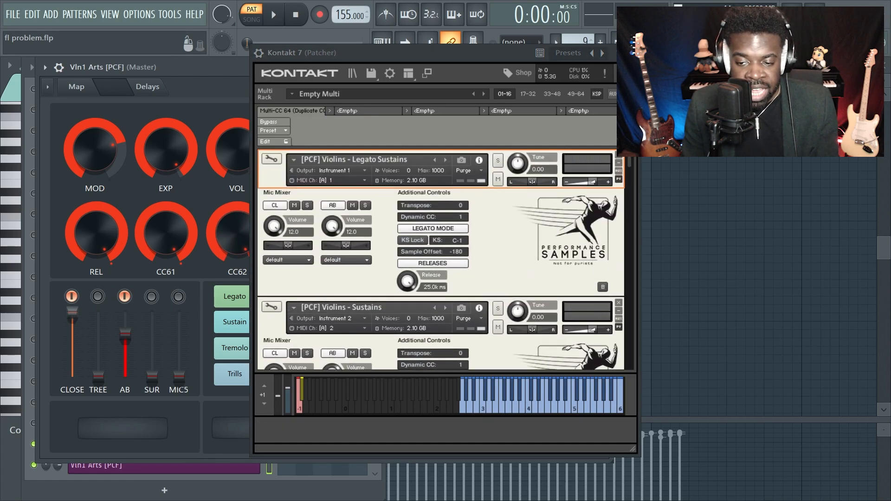
pyautogui.click(76, 87)
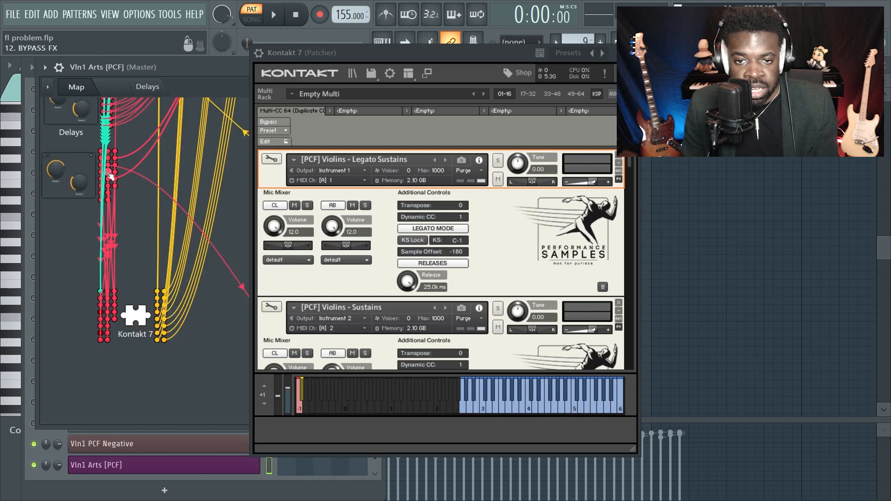
pyautogui.rightClick(112, 151)
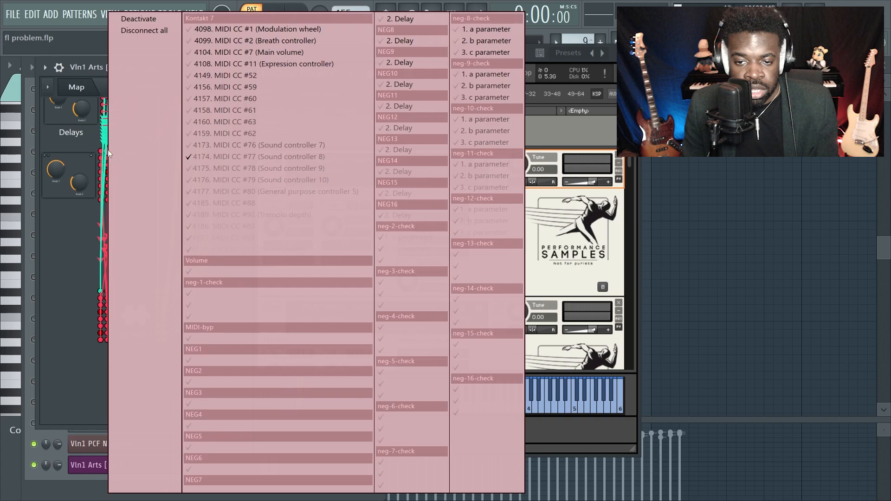
# - Dismiss the Kontakt 7 MIDI CC connection list, show the Patcher control surface and try out the CLOSE mic fader
pyautogui.click(60, 254)
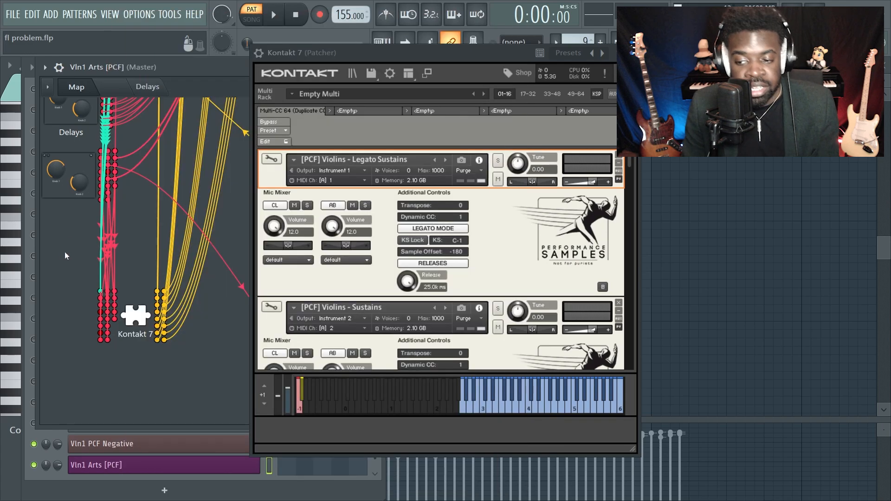
pyautogui.scroll(-2, 311, 288)
pyautogui.click(113, 87)
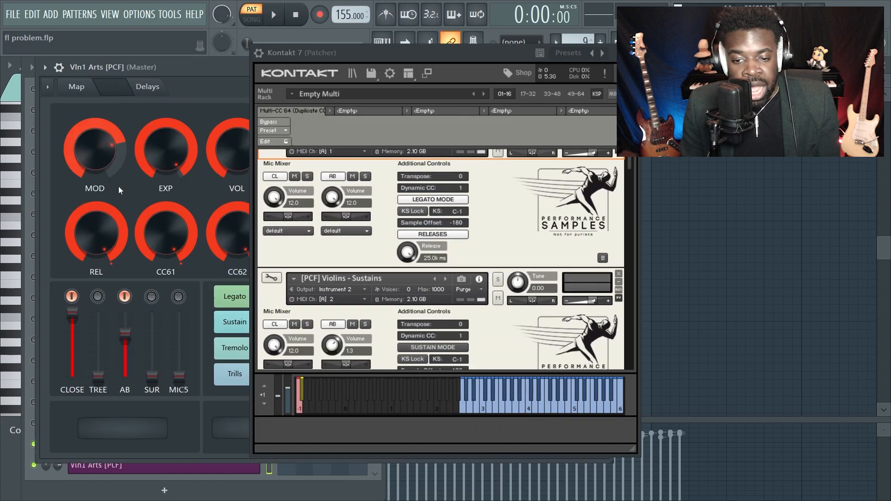
pyautogui.moveTo(73, 330)
pyautogui.mouseDown()
pyautogui.moveTo(73, 352)
pyautogui.moveTo(77, 326)
pyautogui.mouseUp()
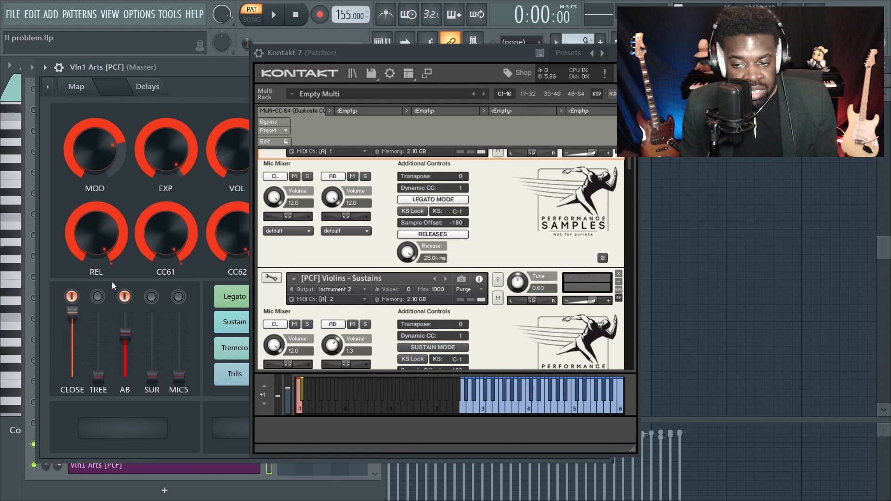
# - Compare the CL mic volumes of the Legato Sustains and Sustains instruments while moving the CLOSE fader
pyautogui.scroll(1, 316, 270)
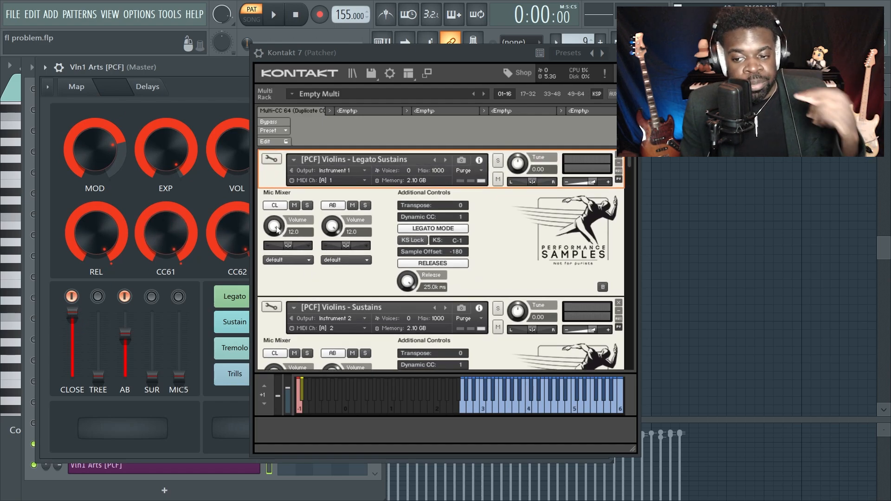
pyautogui.scroll(-2, 276, 240)
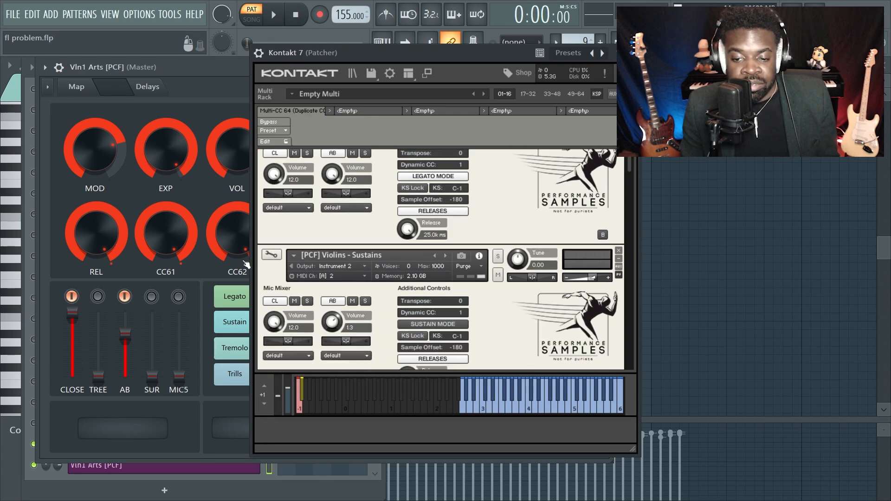
pyautogui.moveTo(72, 315)
pyautogui.mouseDown()
pyautogui.moveTo(72, 348)
pyautogui.moveTo(72, 311)
pyautogui.mouseUp()
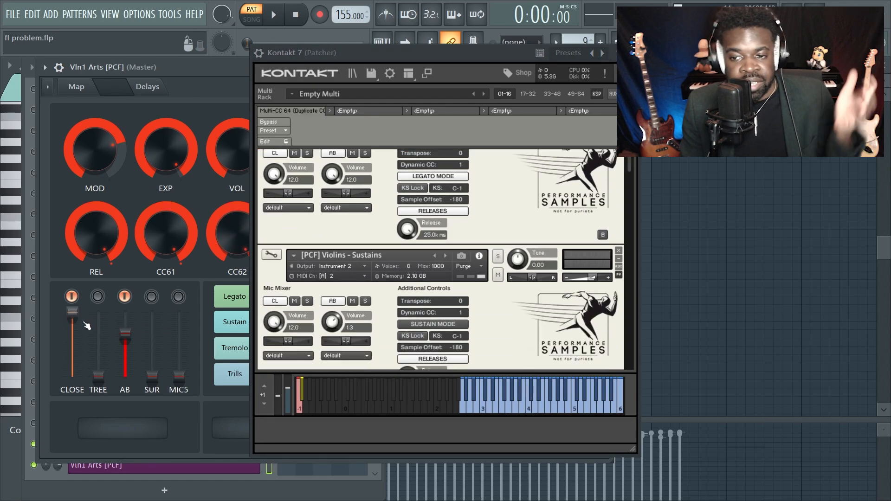
pyautogui.scroll(2, 324, 230)
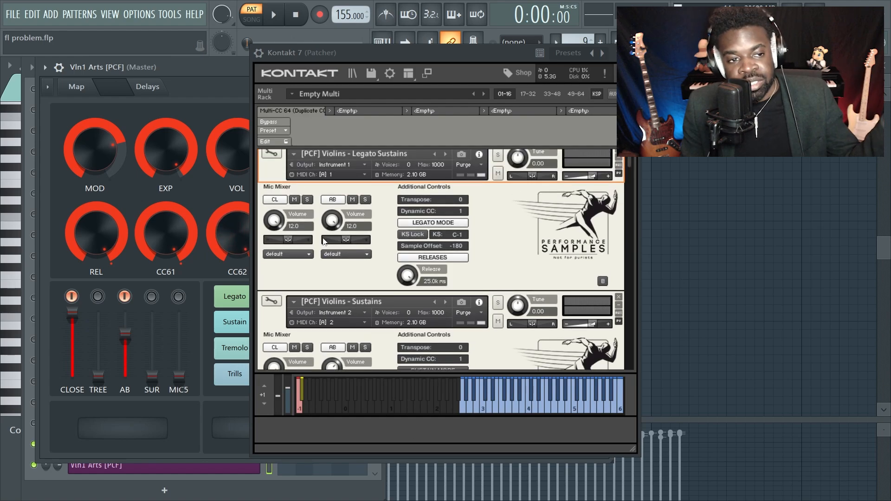
pyautogui.scroll(1, 324, 234)
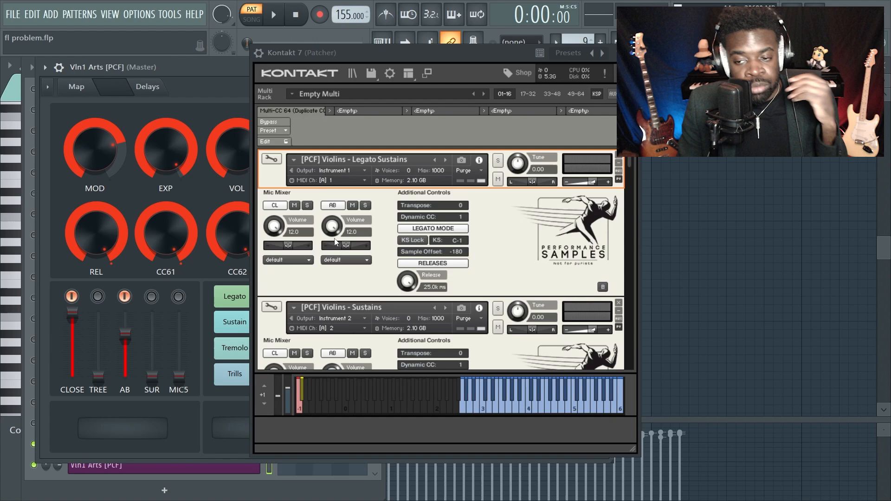
# - Lower the AB mic volume to -3.8 and move the CLOSE fader, leaving the CL mic volume at 12.0
pyautogui.moveTo(332, 241); pyautogui.dragTo(251, 288)
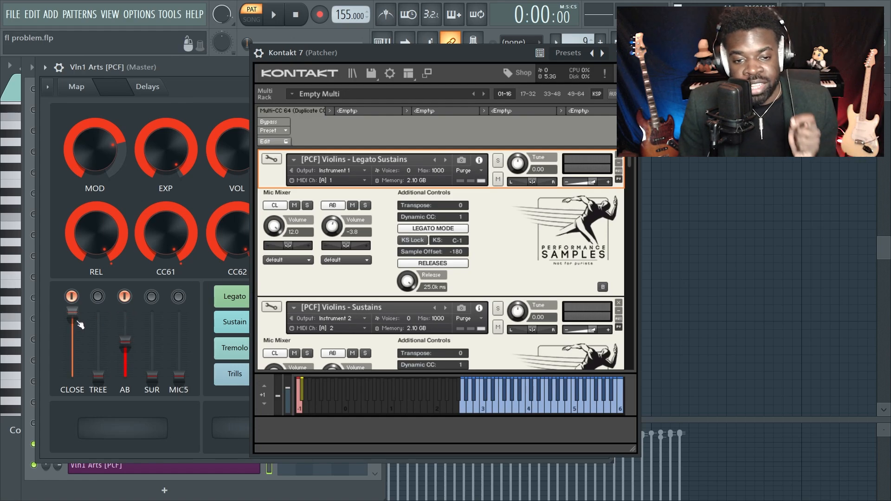
pyautogui.moveTo(78, 320); pyautogui.dragTo(78, 324)
pyautogui.click(77, 86)
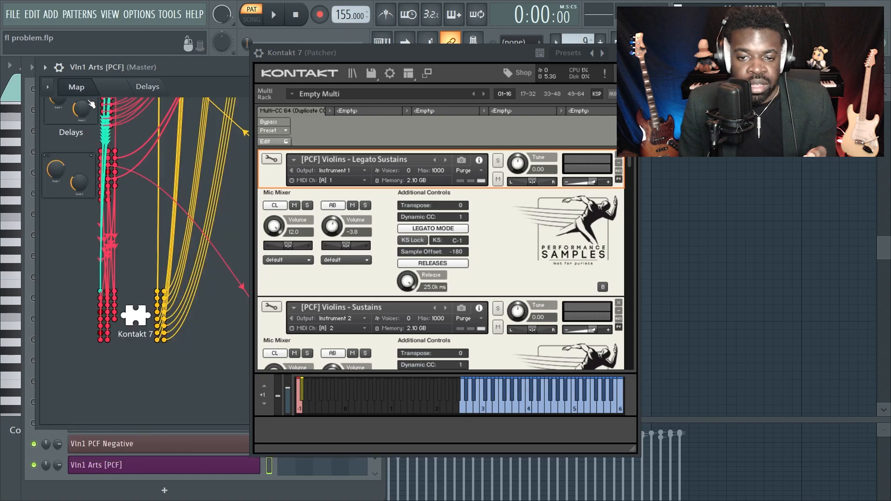
pyautogui.click(113, 87)
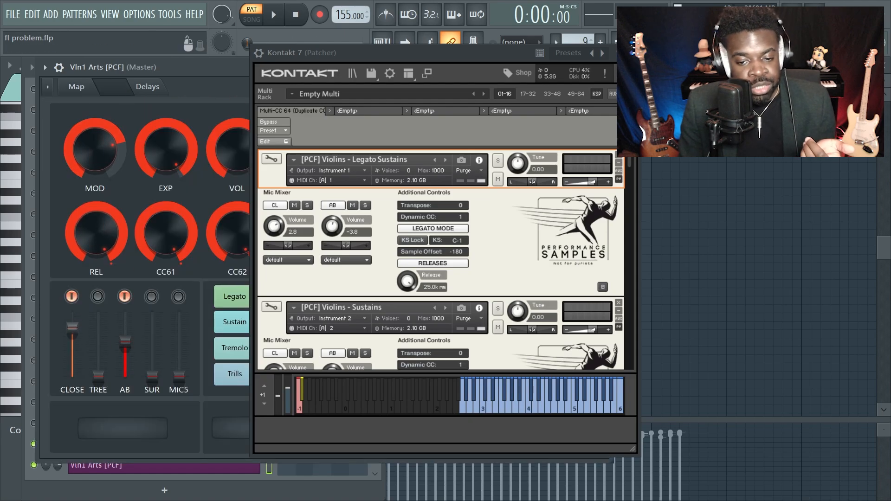
pyautogui.click(77, 87)
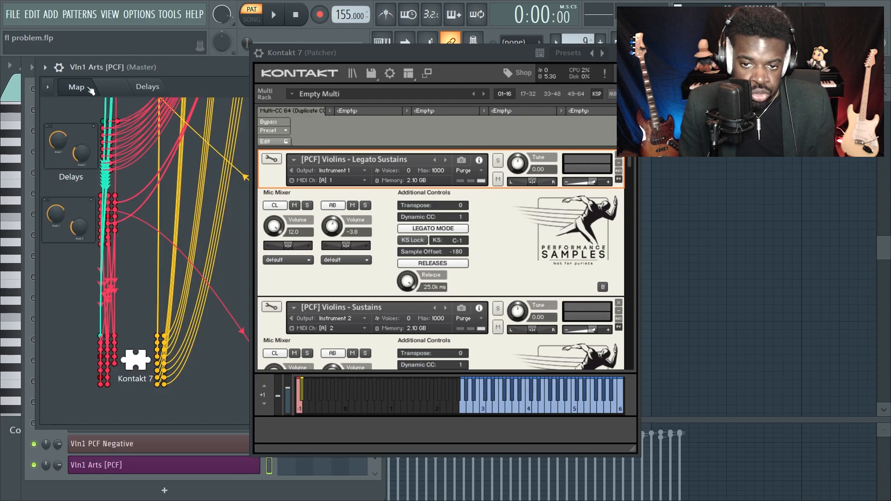
pyautogui.click(111, 87)
pyautogui.moveTo(72, 316)
pyautogui.mouseDown()
pyautogui.moveTo(72, 344)
pyautogui.moveTo(72, 310)
pyautogui.mouseUp()
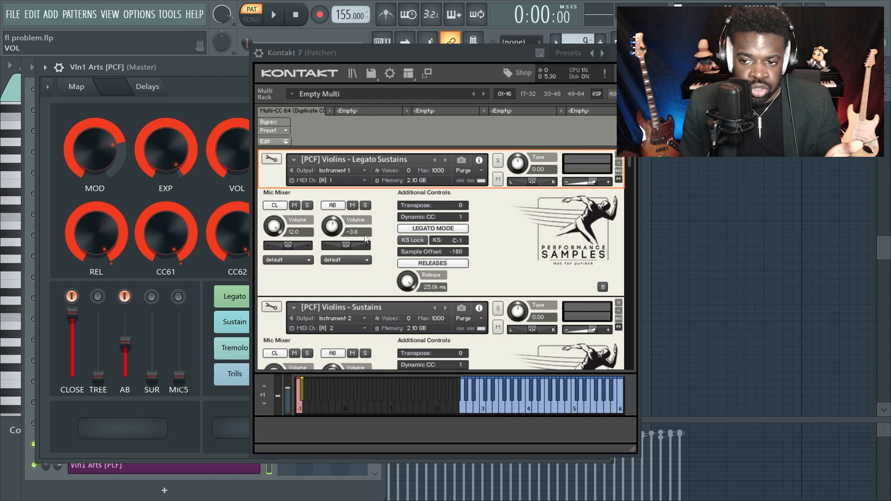
# - Compare the CL and AB mic volumes across the Legato Sustains and Sustains instruments
pyautogui.scroll(-3, 353, 239)
pyautogui.scroll(2, 337, 246)
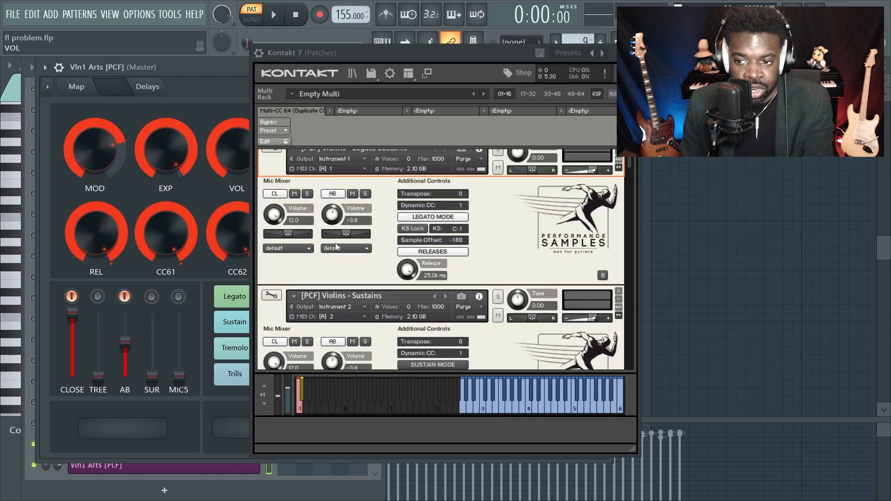
pyautogui.scroll(2, 336, 246)
pyautogui.scroll(-6, 336, 253)
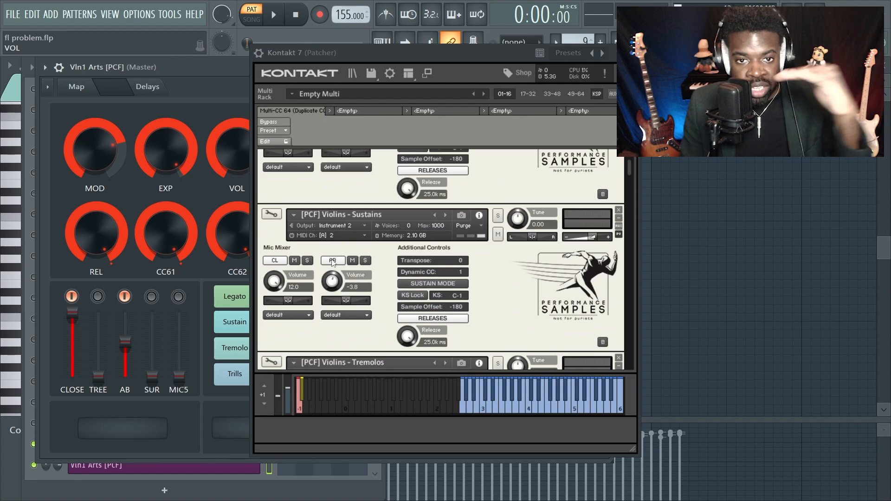
pyautogui.scroll(3, 345, 262)
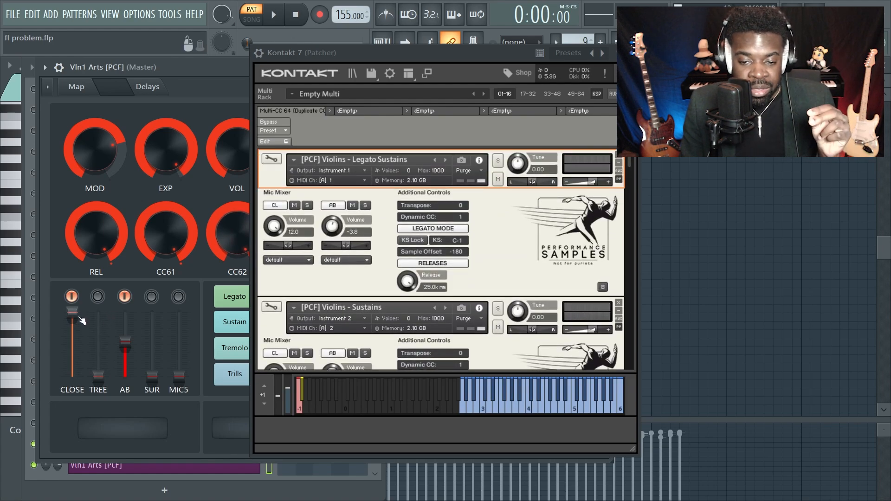
# - Bypass the Multi-CC 64 script and check the violin instruments' mic volumes against the CLOSE fader
pyautogui.moveTo(73, 317)
pyautogui.mouseDown()
pyautogui.moveTo(73, 327)
pyautogui.moveTo(72, 314)
pyautogui.mouseUp()
pyautogui.scroll(-2, 313, 251)
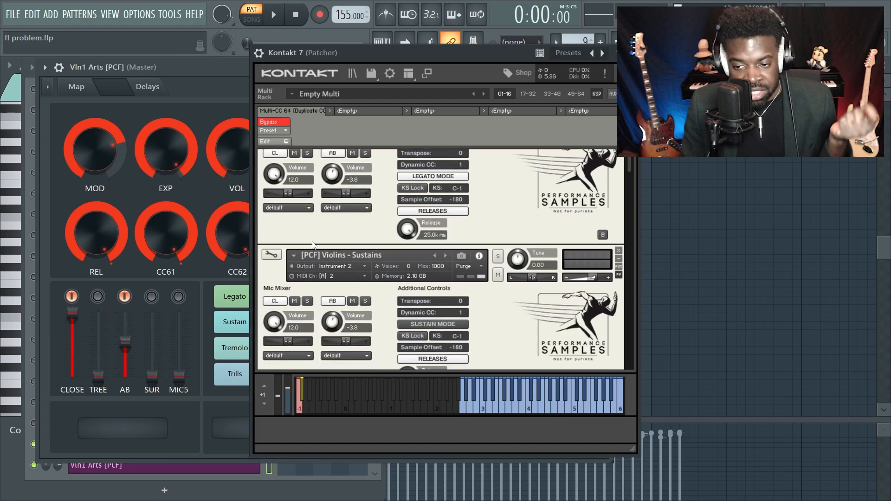
pyautogui.scroll(-3, 309, 242)
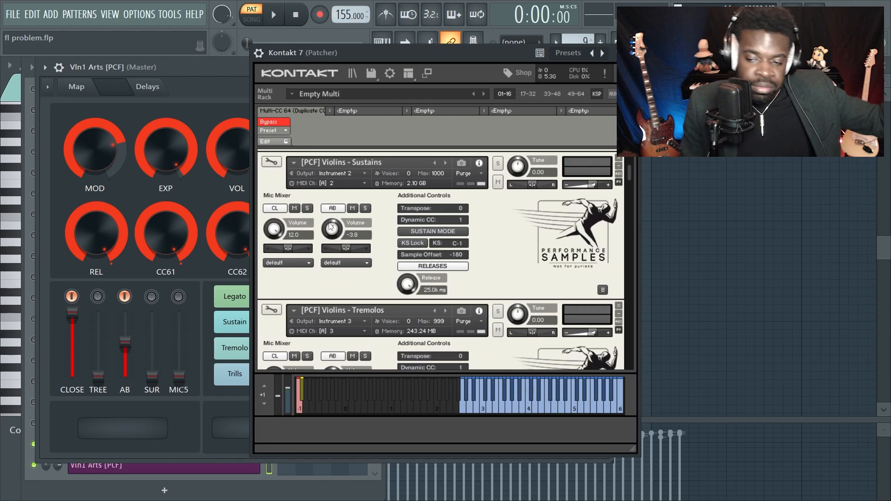
pyautogui.scroll(5, 379, 278)
pyautogui.scroll(-3, 402, 270)
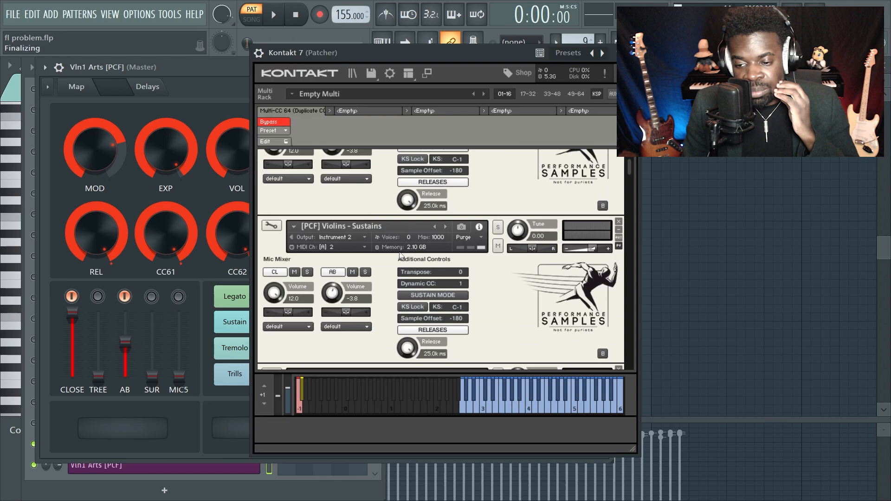
pyautogui.scroll(-1, 400, 255)
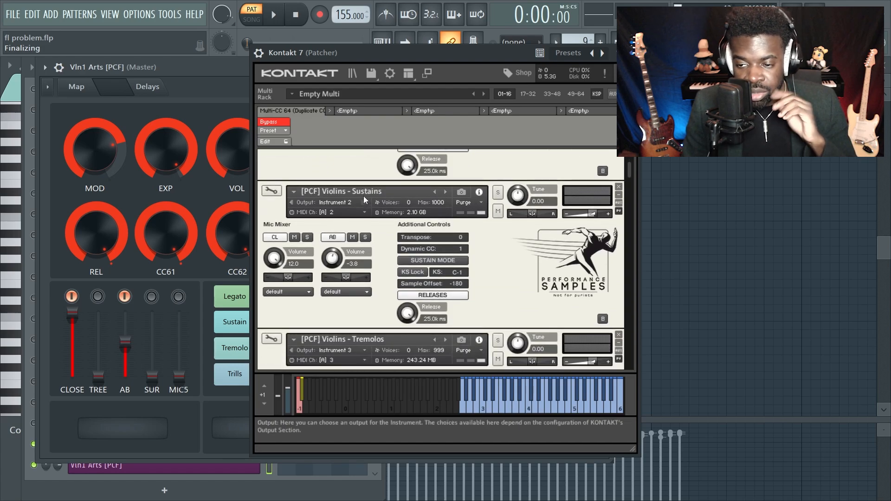
# - Check the Sustains instrument's MIDI channel options and the context options of its CL volume knob
pyautogui.doubleClick(386, 190)
pyautogui.click(336, 212)
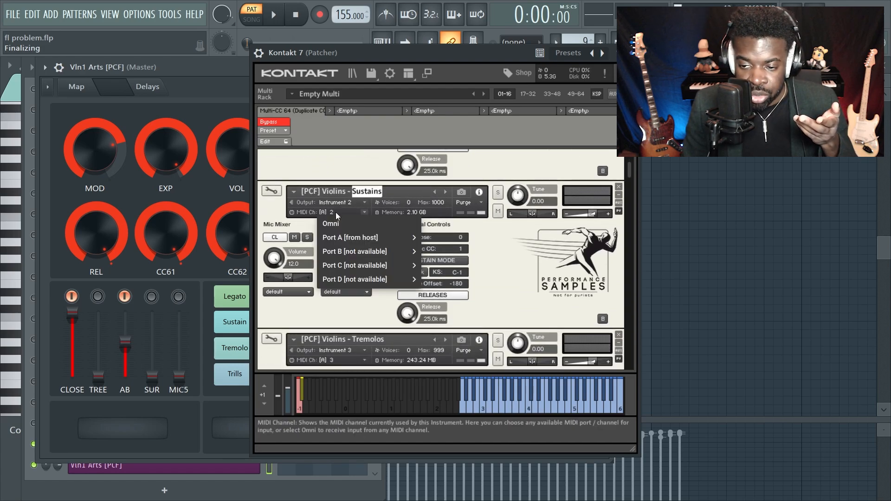
pyautogui.click(276, 231)
pyautogui.rightClick(278, 261)
pyautogui.click(302, 266)
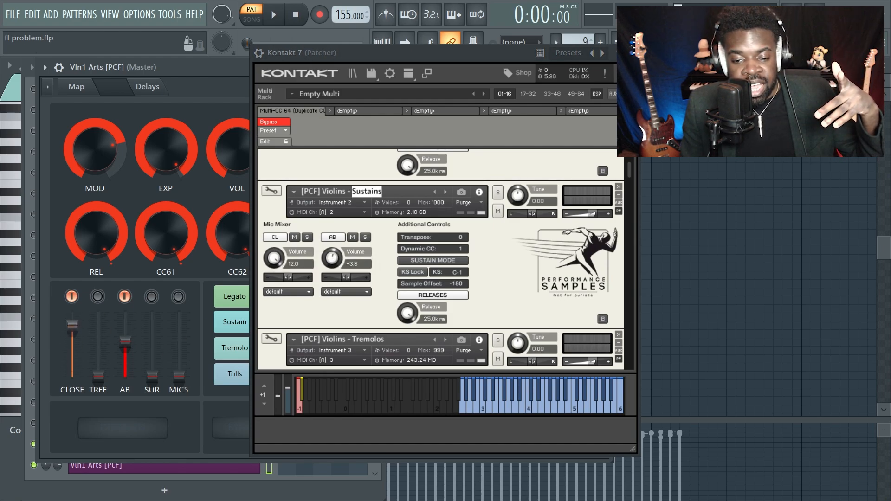
pyautogui.rightClick(273, 260)
pyautogui.click(260, 202)
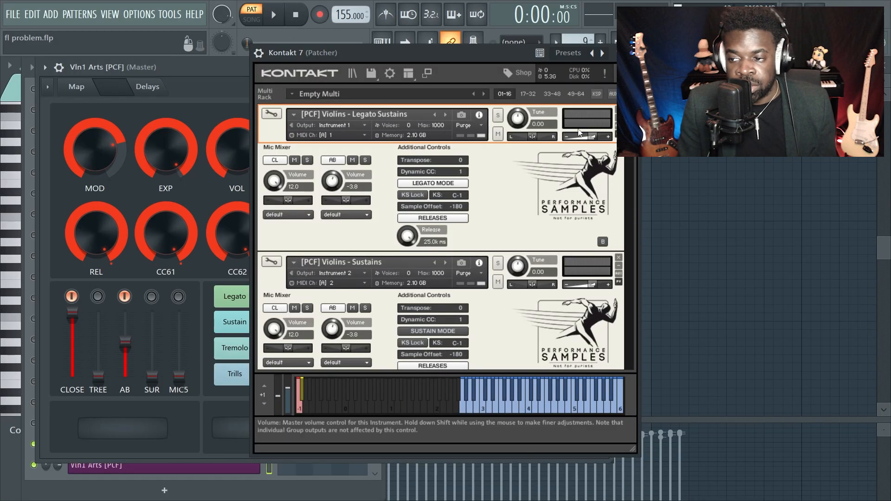
# - Open the Multi-CC 64 script's code and examine how each CC block duplicates its messages to the MIDI channels
pyautogui.click(596, 94)
pyautogui.click(265, 141)
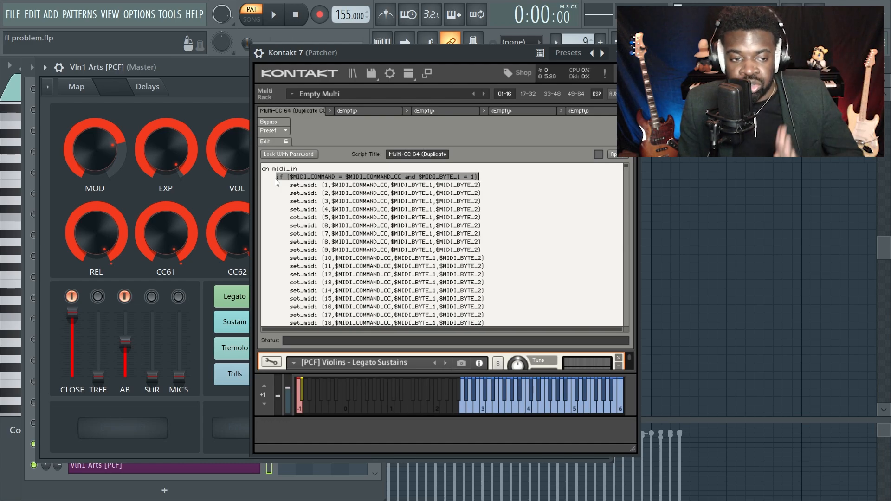
pyautogui.scroll(-1, 330, 190)
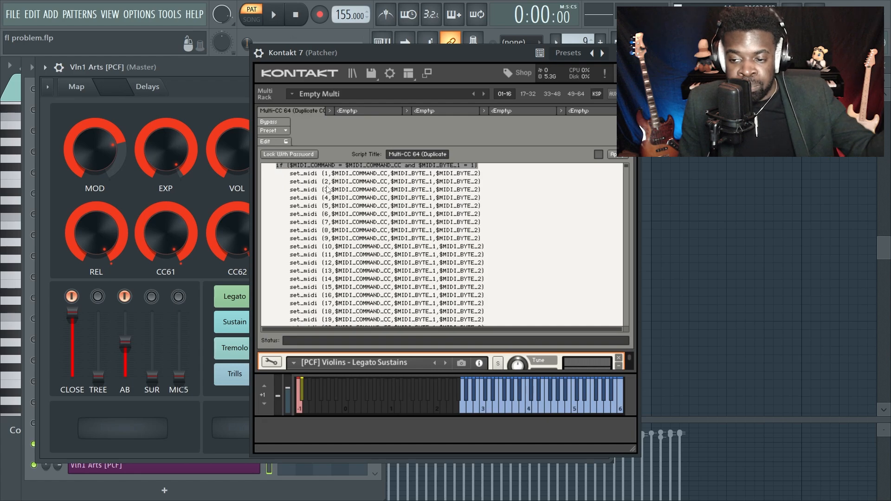
pyautogui.scroll(-8, 332, 178)
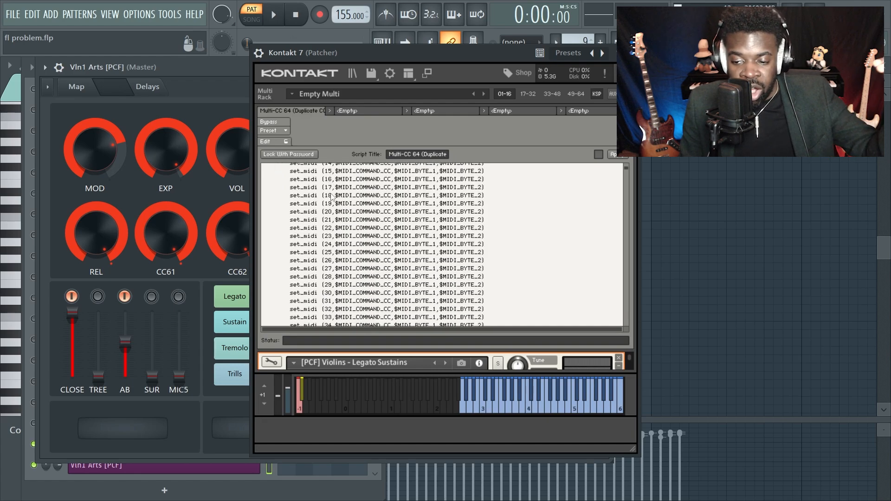
pyautogui.scroll(-11, 332, 199)
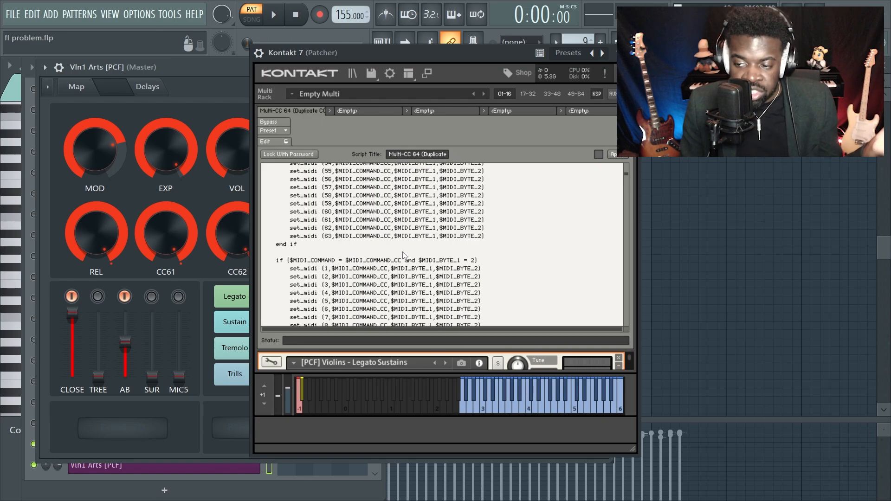
pyautogui.scroll(20, 403, 255)
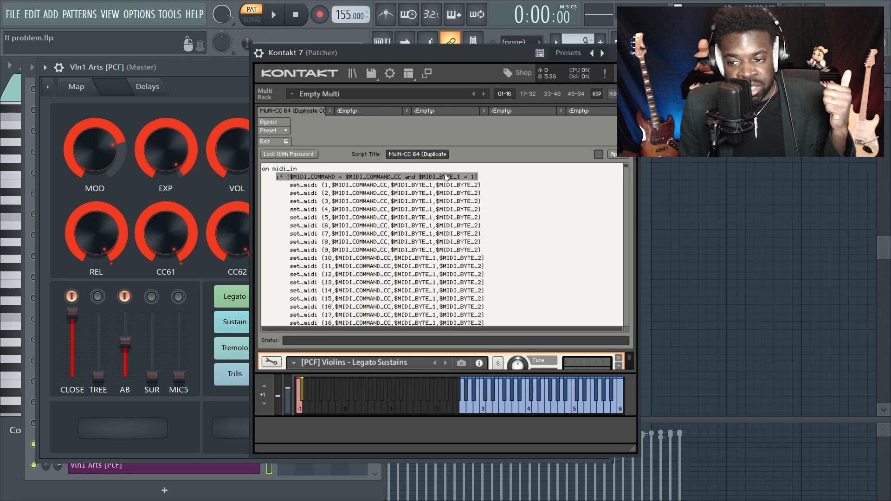
pyautogui.scroll(-20, 447, 177)
pyautogui.scroll(11, 450, 228)
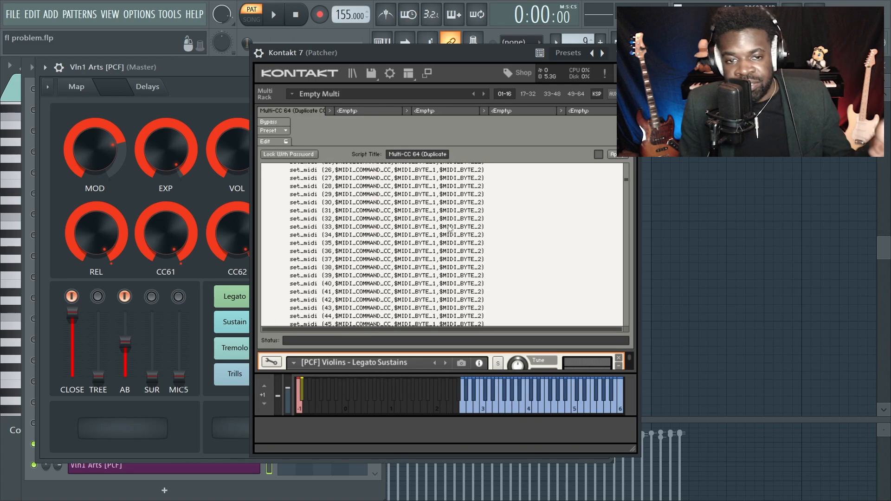
pyautogui.scroll(-10, 449, 228)
pyautogui.scroll(9, 445, 237)
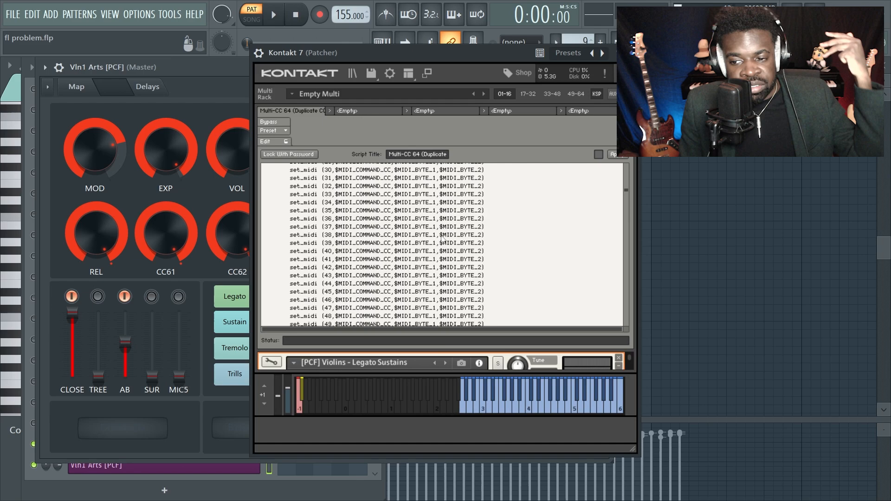
pyautogui.scroll(10, 441, 238)
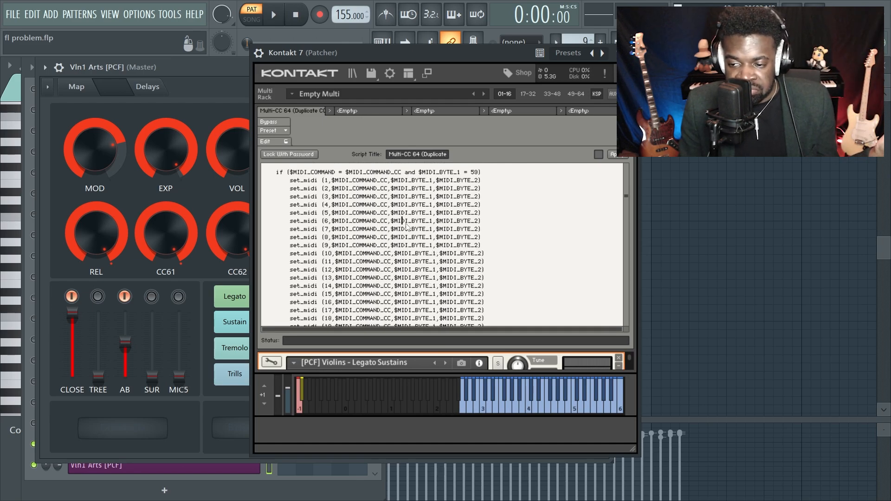
pyautogui.scroll(20, 406, 227)
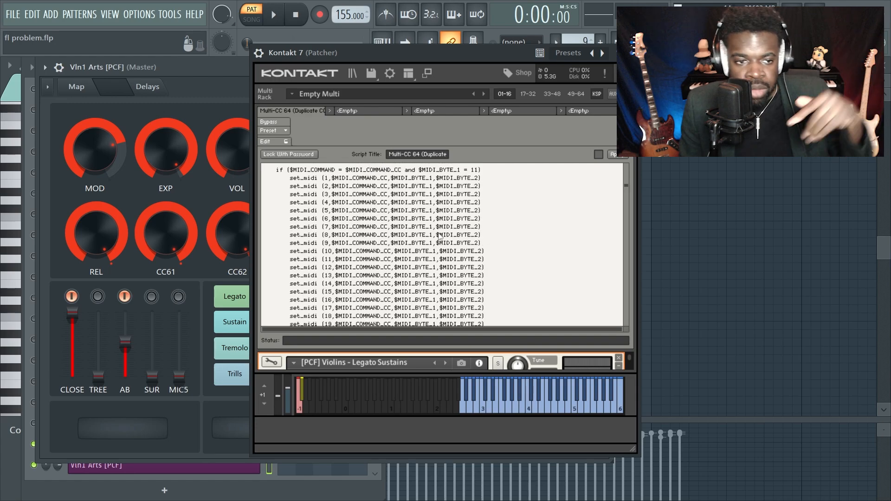
pyautogui.scroll(-14, 439, 237)
# - Highlight the whole script once, toggle the multi script area off and on, and close its code editor
pyautogui.hotkey('ctrl', 'a')
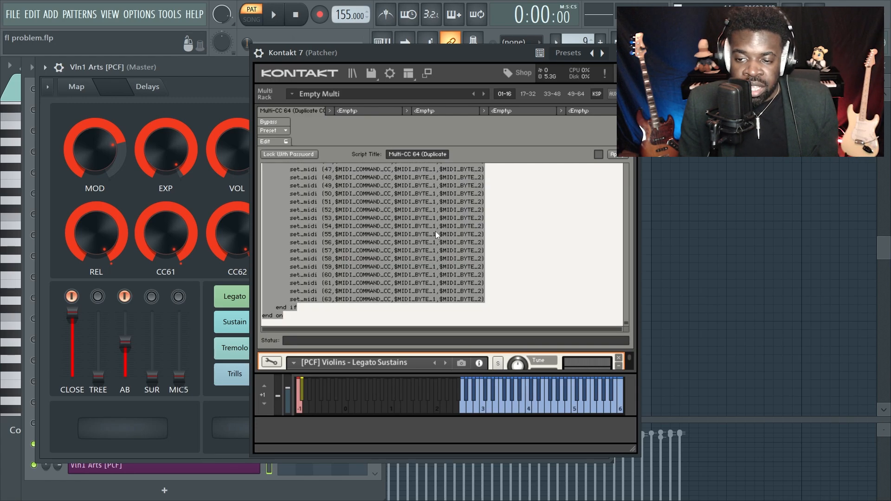
pyautogui.click(543, 226)
pyautogui.click(595, 95)
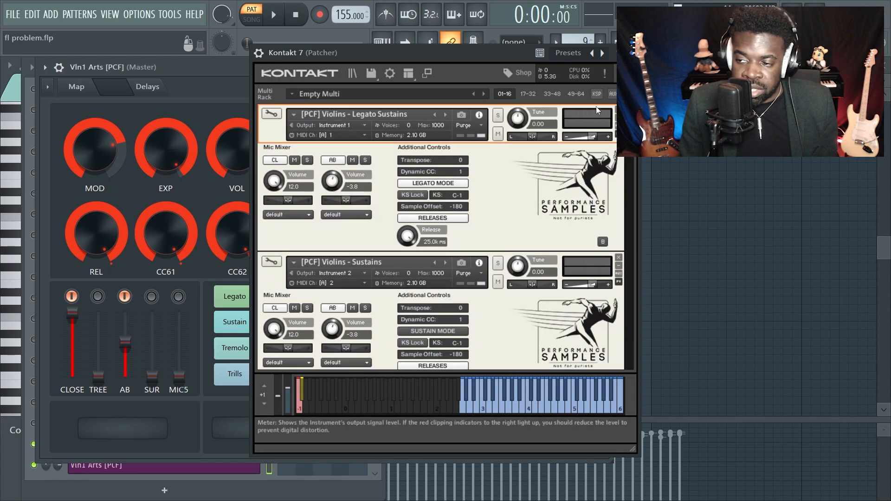
pyautogui.click(595, 95)
pyautogui.click(264, 141)
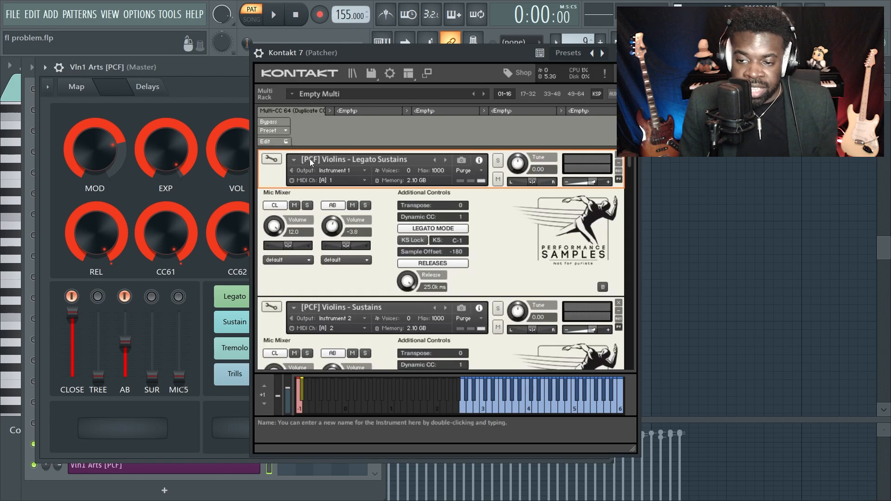
# - Select the whole Multi-CC 64 script, apply it again and hide Kontakt's multi script area
pyautogui.click(264, 142)
pyautogui.hotkey('ctrl', 'a')
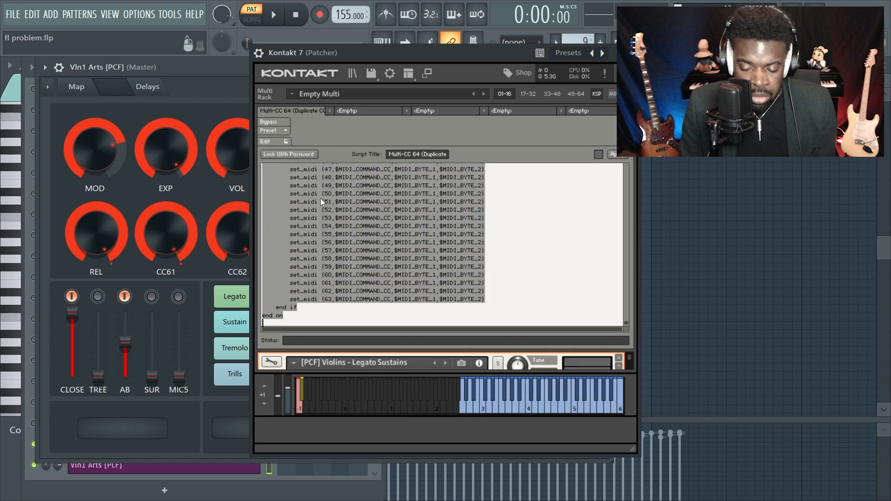
pyautogui.click(617, 154)
pyautogui.click(400, 261)
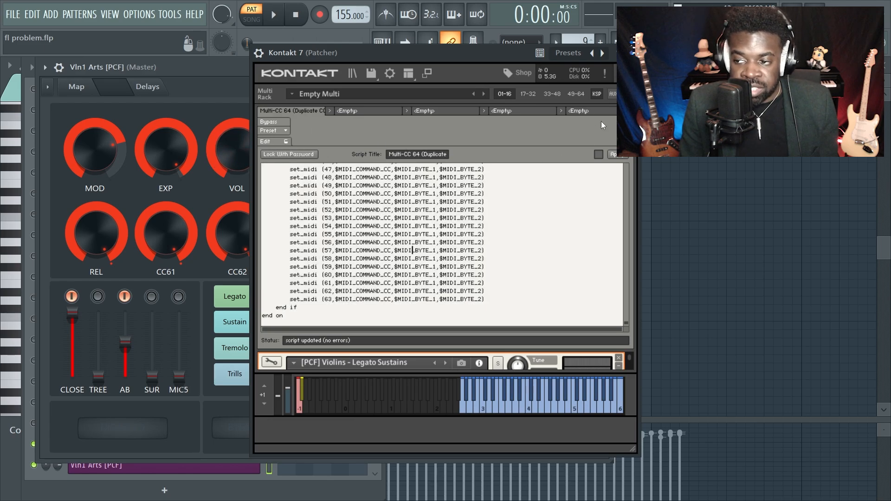
pyautogui.click(596, 94)
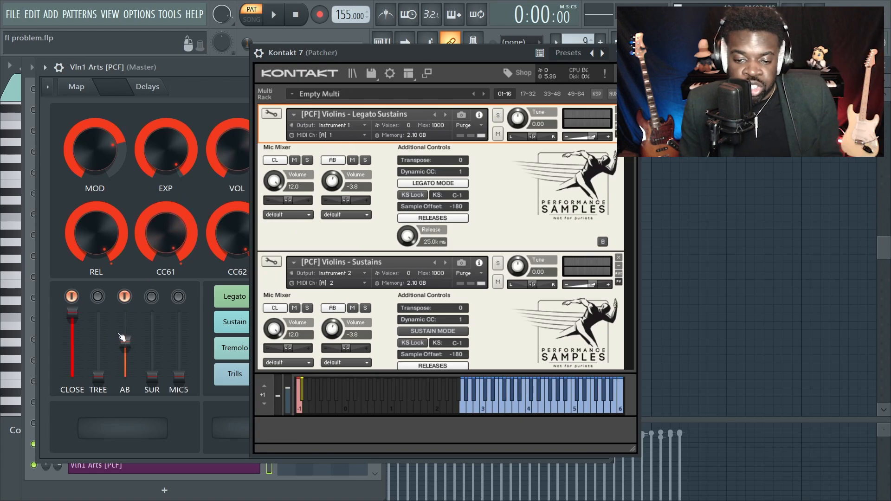
# - Check the Sustains CL volume knob's MIDI automation and test the CLOSE fader against the Sustains, Tremolos, Trills and Marcatos mic volumes
pyautogui.rightClick(276, 328)
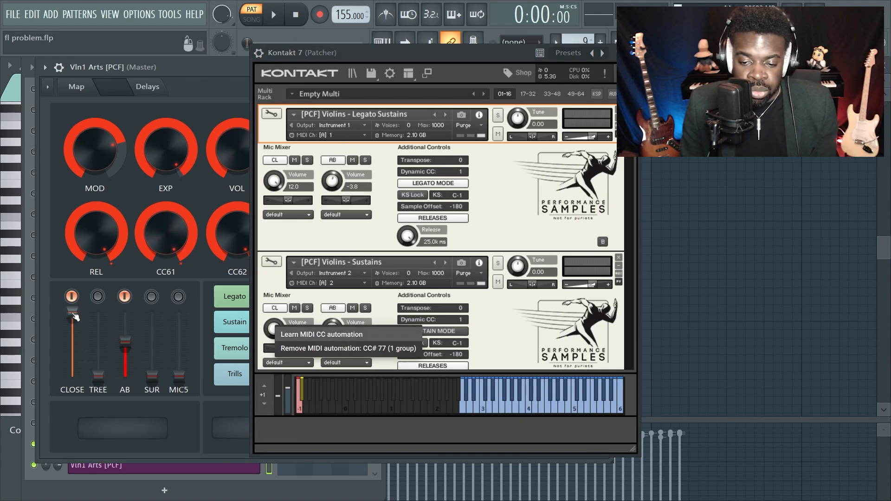
pyautogui.press('Escape')
pyautogui.scroll(-8, 324, 241)
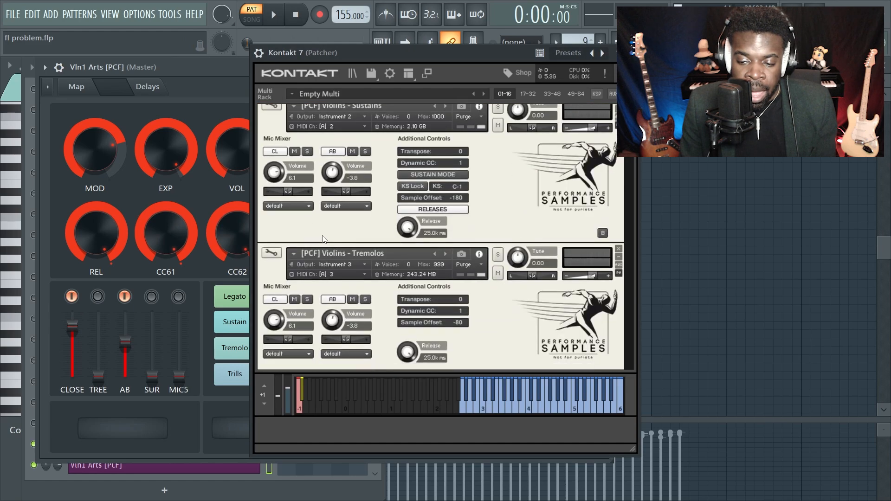
pyautogui.moveTo(72, 327); pyautogui.dragTo(73, 313)
pyautogui.scroll(2, 342, 226)
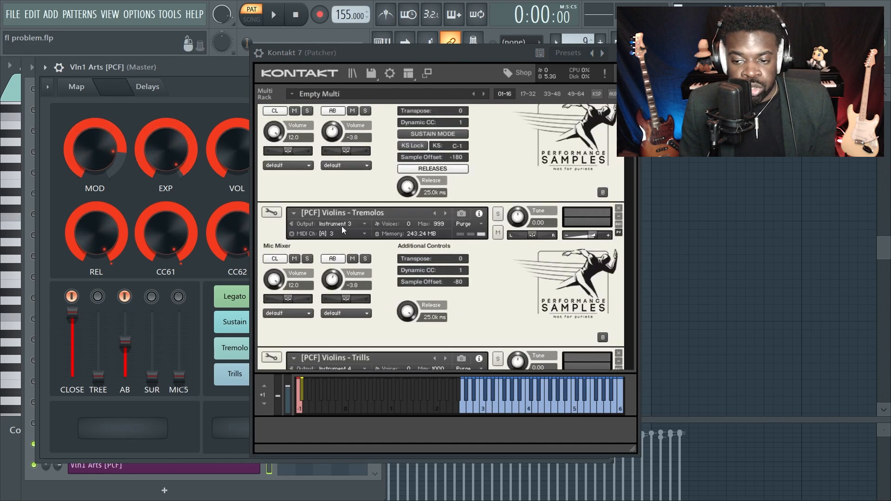
pyautogui.scroll(-5, 327, 225)
pyautogui.scroll(-5, 327, 225)
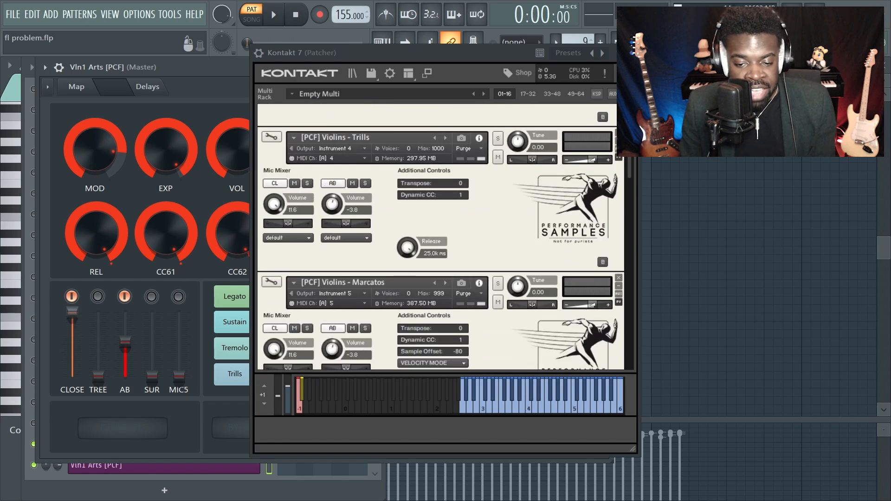
pyautogui.moveTo(72, 314); pyautogui.dragTo(72, 313)
pyautogui.scroll(-2, 412, 216)
# - Turn the MOD knob up to its maximum, return to the first violin instrument and close the Kontakt 7 window
pyautogui.moveTo(98, 153); pyautogui.dragTo(99, 135)
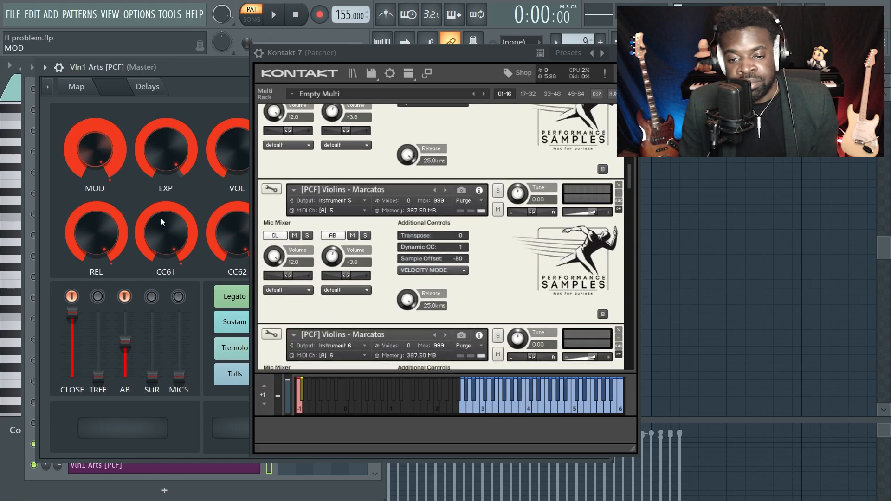
pyautogui.scroll(3, 413, 209)
pyautogui.moveTo(630, 169); pyautogui.dragTo(630, 116)
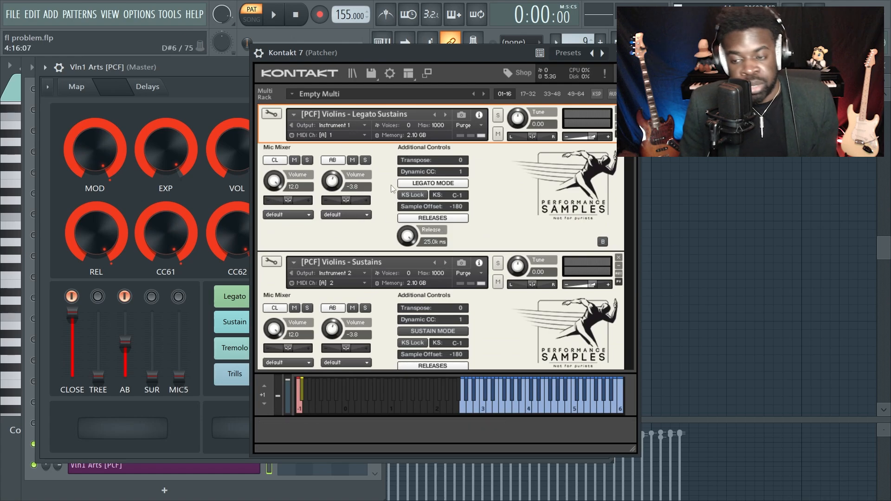
pyautogui.click(632, 53)
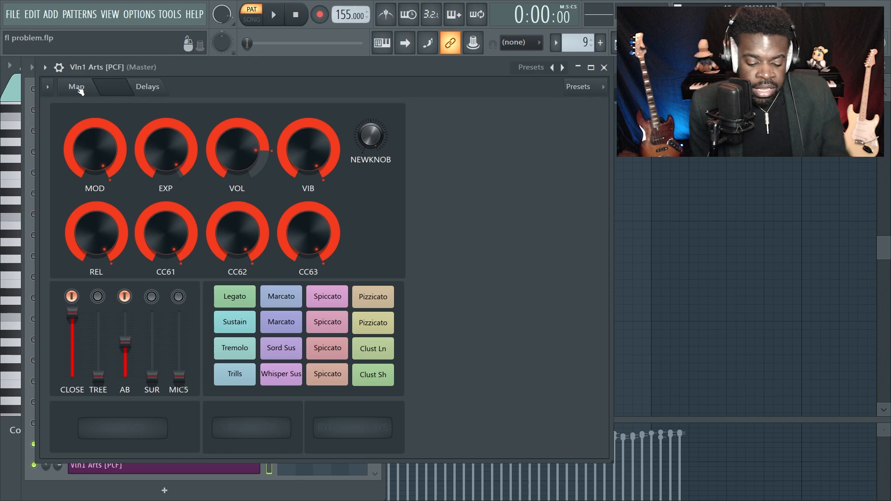
# - Look at the Vln1 Arts [PCF] channel in the rack, and view the Delays surface, resetting delay knob 1
pyautogui.press('F6')
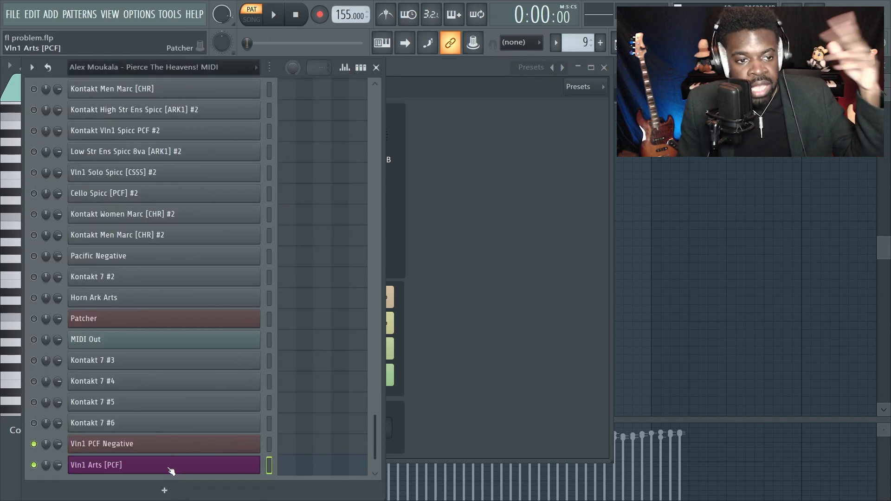
pyautogui.click(462, 211)
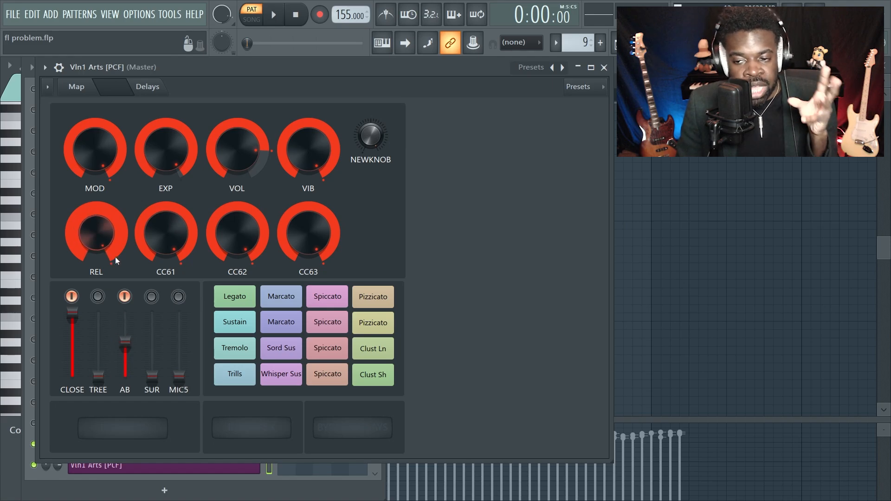
pyautogui.click(159, 89)
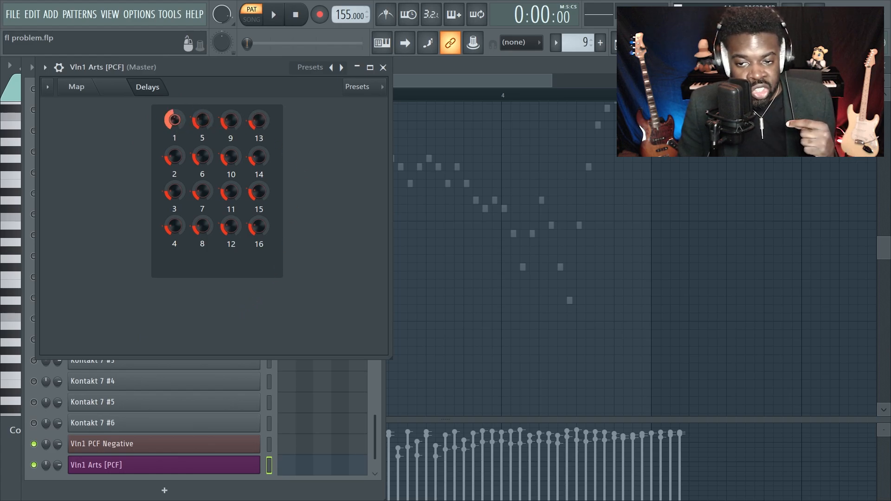
pyautogui.rightClick(172, 119)
pyautogui.click(182, 126)
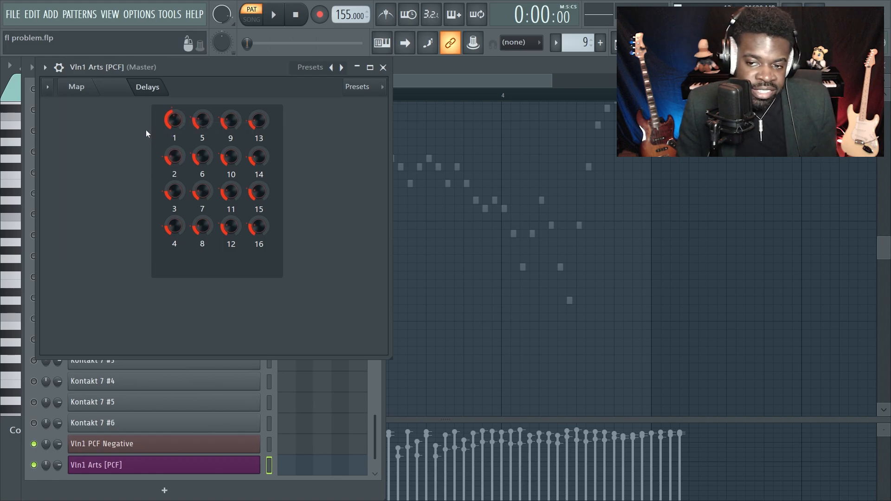
# - Open the NEG1 MinusDelay plugin in the Patcher map and examine which of its parameters can be activated as inputs
pyautogui.click(91, 89)
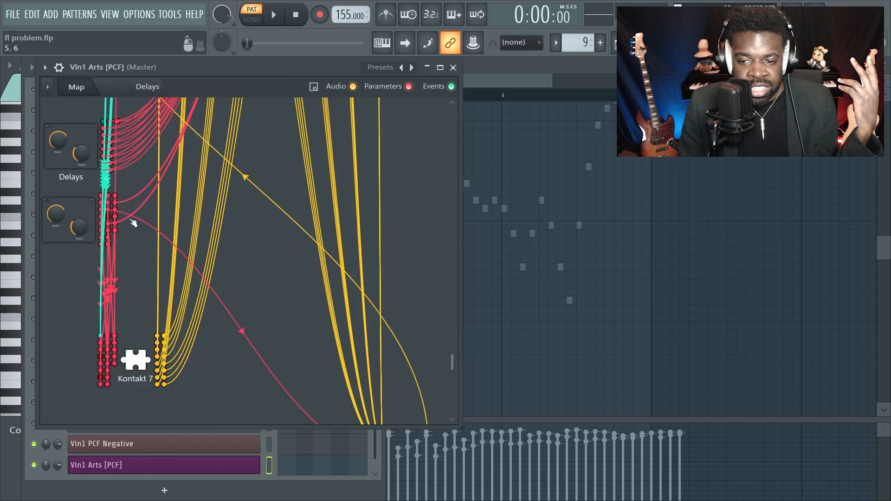
pyautogui.scroll(3, 226, 318)
pyautogui.doubleClick(192, 158)
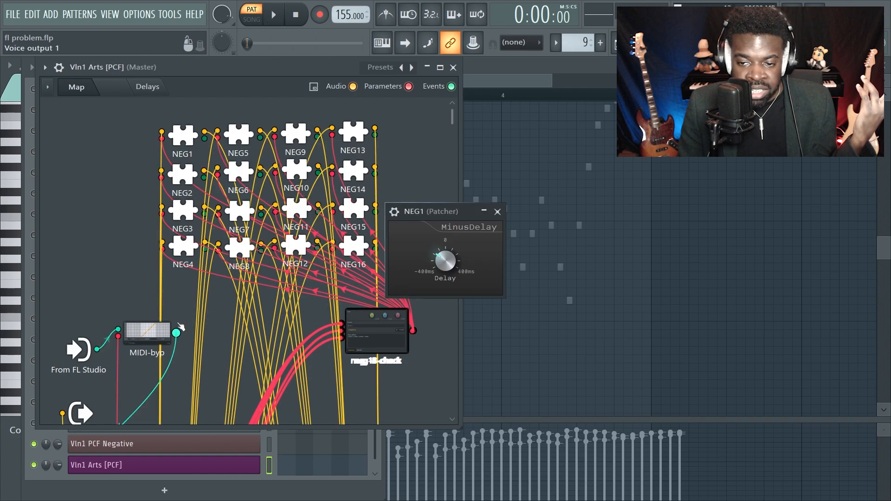
pyautogui.rightClick(181, 138)
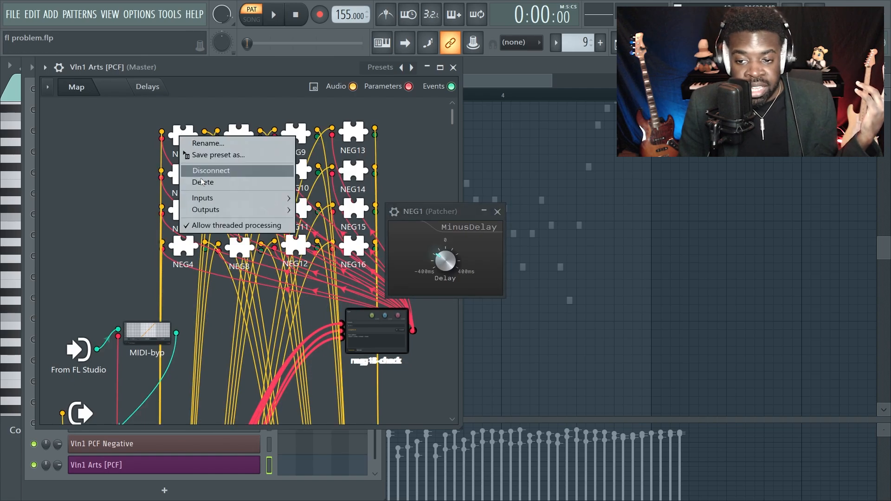
pyautogui.moveTo(242, 202)
pyautogui.moveTo(335, 210)
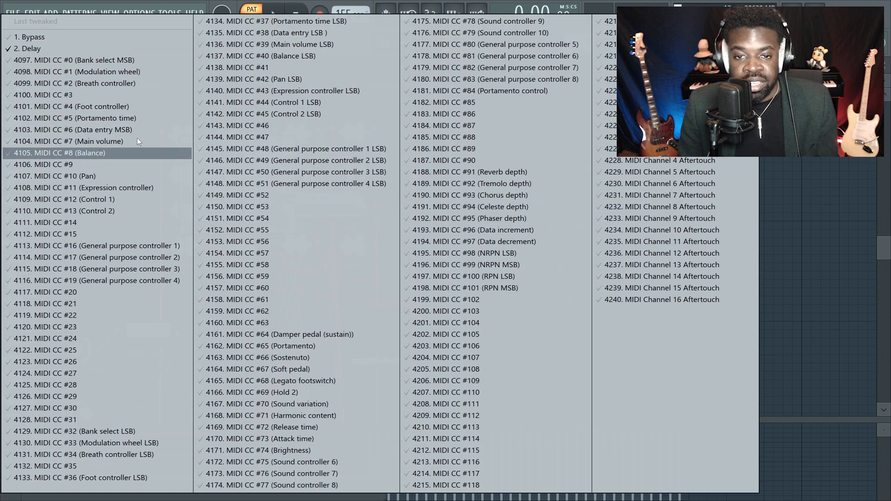
pyautogui.click(45, 51)
# - Compare the Delays surface with its connections in the map and move the NEG1 module slightly apart from the other delay modules
pyautogui.click(147, 88)
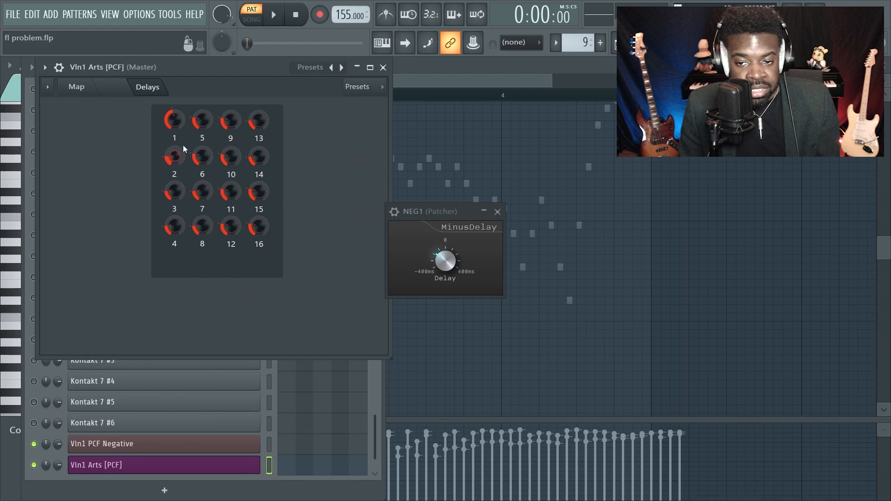
pyautogui.click(77, 86)
pyautogui.scroll(-8, 119, 221)
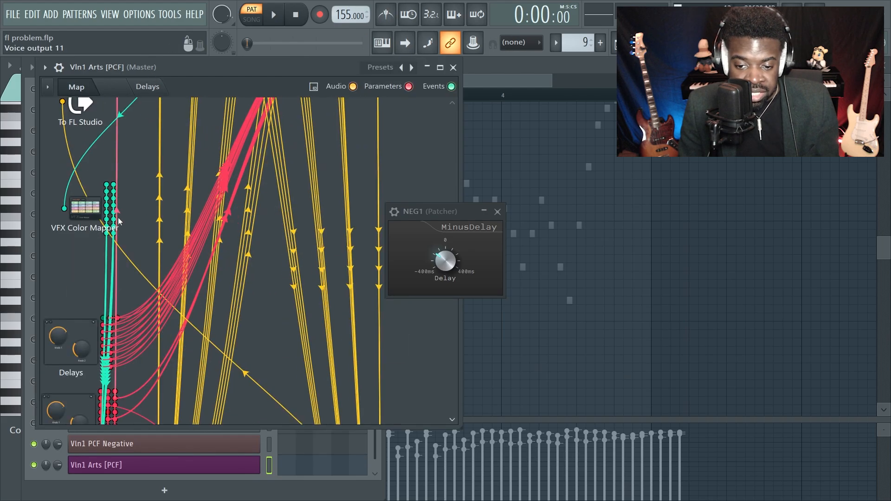
pyautogui.scroll(7, 107, 286)
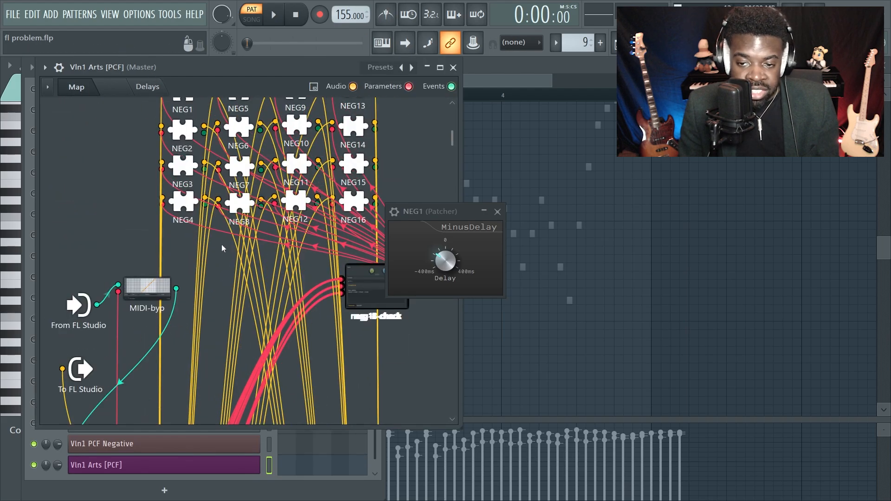
pyautogui.scroll(1, 222, 245)
pyautogui.moveTo(183, 136); pyautogui.dragTo(164, 139)
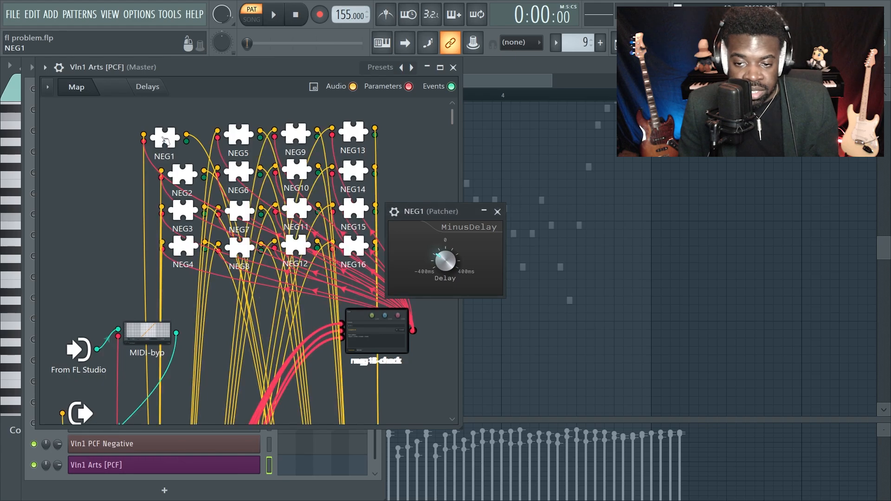
# - Sweep delay knob 1 through its range while watching the NEG1 MinusDelay dial, and reset the knob
pyautogui.click(147, 87)
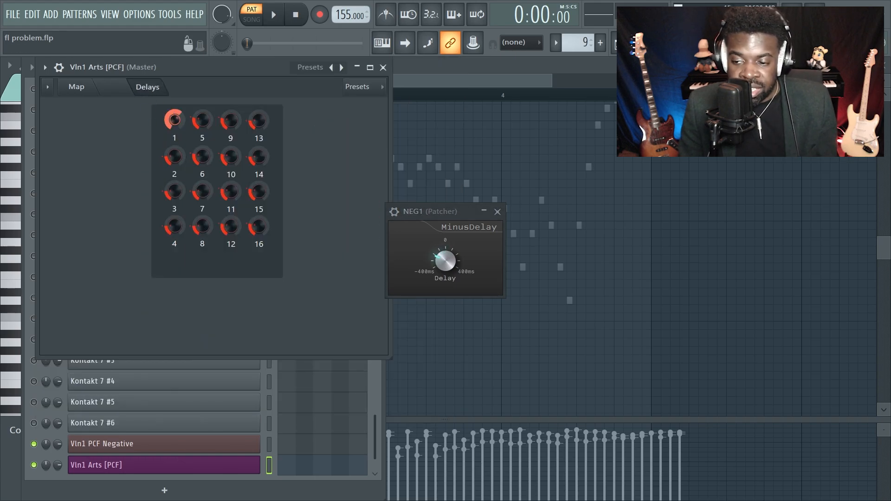
pyautogui.moveTo(174, 119)
pyautogui.mouseDown()
pyautogui.moveTo(174, 111)
pyautogui.moveTo(178, 133)
pyautogui.moveTo(177, 123)
pyautogui.mouseUp()
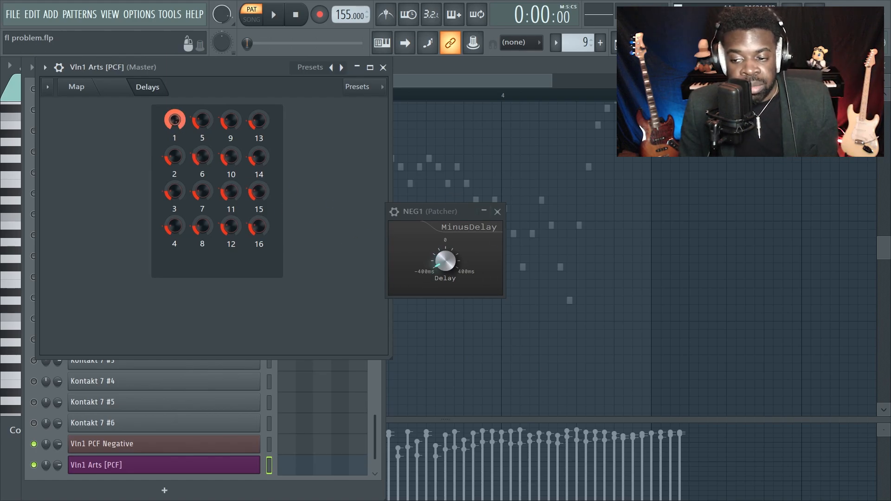
pyautogui.moveTo(176, 125); pyautogui.dragTo(175, 144)
pyautogui.rightClick(176, 119)
pyautogui.click(180, 120)
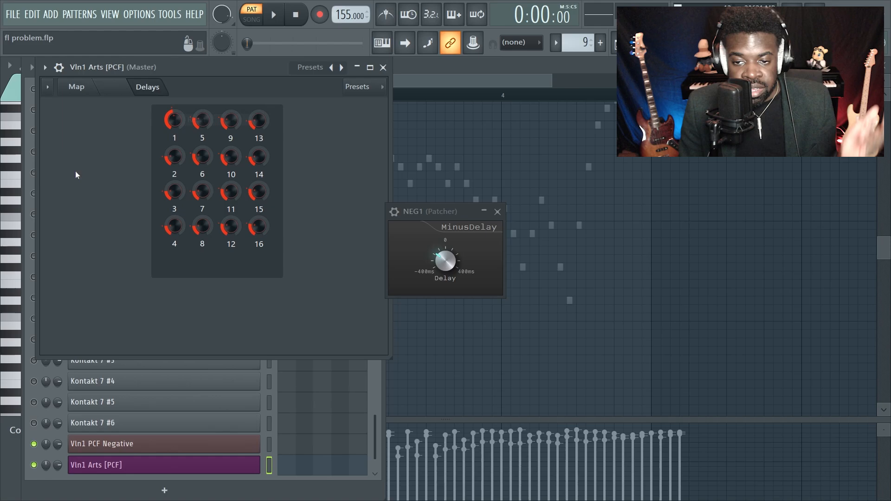
# - Move the neg-1-check formula module out of its stack to beside NEG1, and open it to examine its formula
pyautogui.click(86, 94)
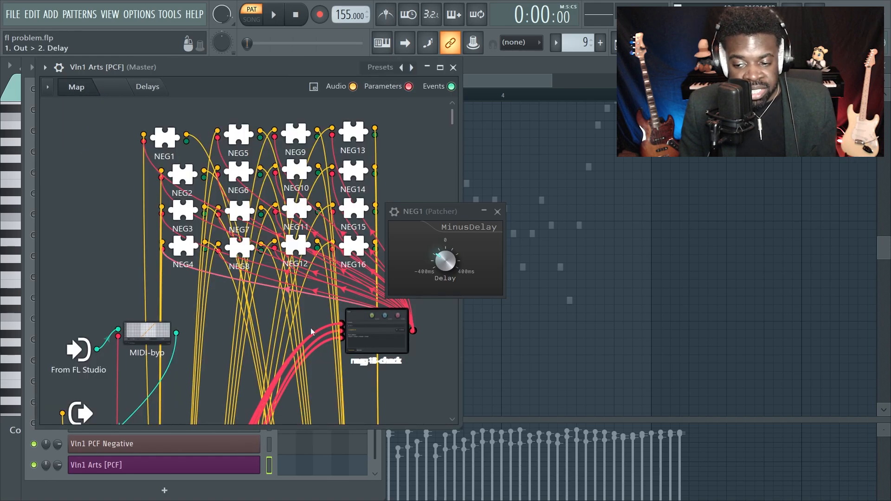
pyautogui.moveTo(383, 337); pyautogui.dragTo(113, 250)
pyautogui.doubleClick(113, 251)
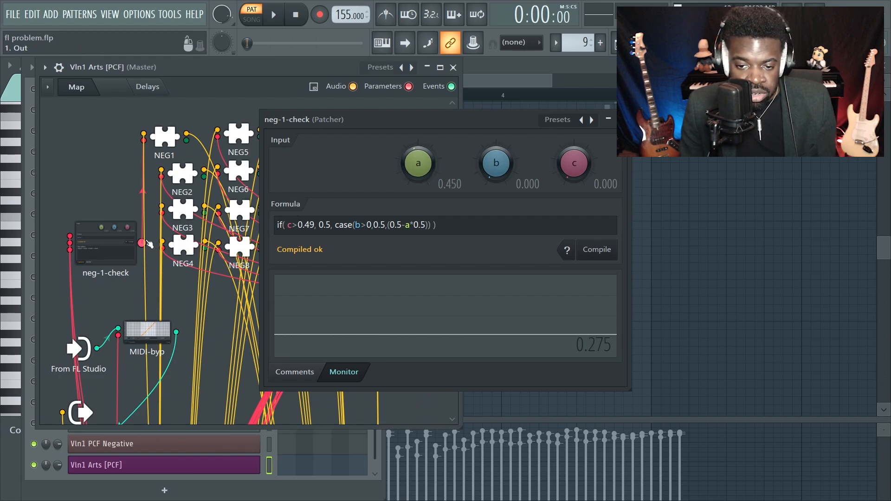
pyautogui.moveTo(111, 244); pyautogui.dragTo(103, 210)
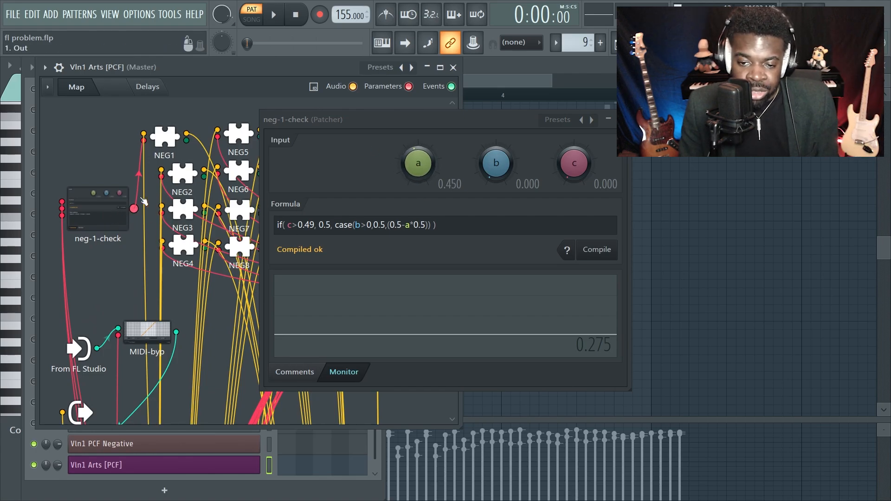
pyautogui.moveTo(111, 208); pyautogui.dragTo(124, 208)
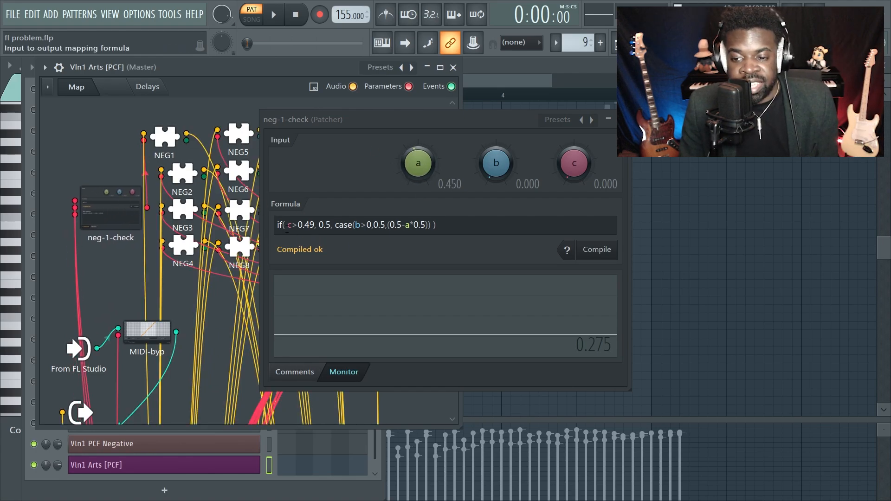
pyautogui.moveTo(276, 224); pyautogui.dragTo(459, 222)
pyautogui.click(443, 226)
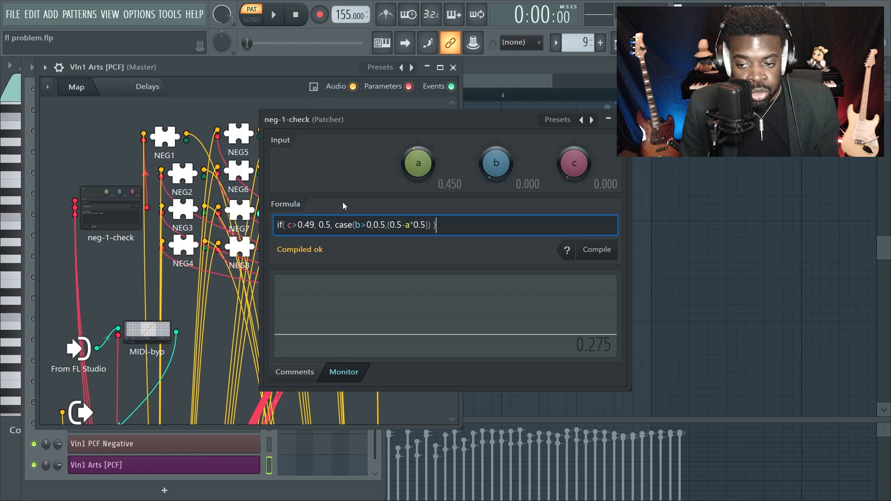
# - Set delay knob 1 to its maximum and open the NEG1 plugin from the map to check its delay
pyautogui.click(145, 89)
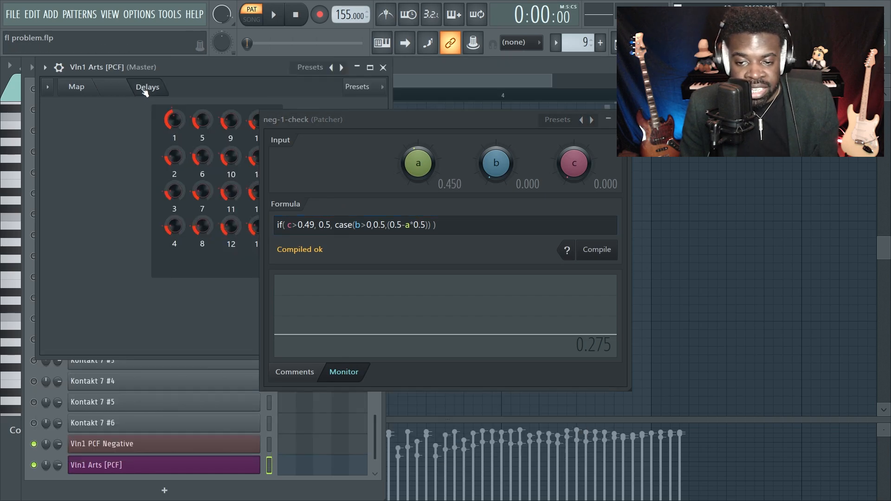
pyautogui.moveTo(174, 121); pyautogui.dragTo(174, 69)
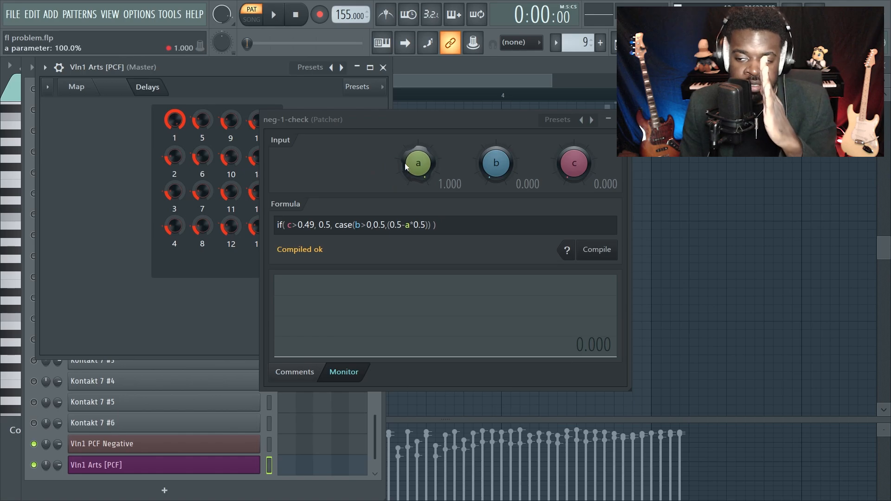
pyautogui.click(120, 89)
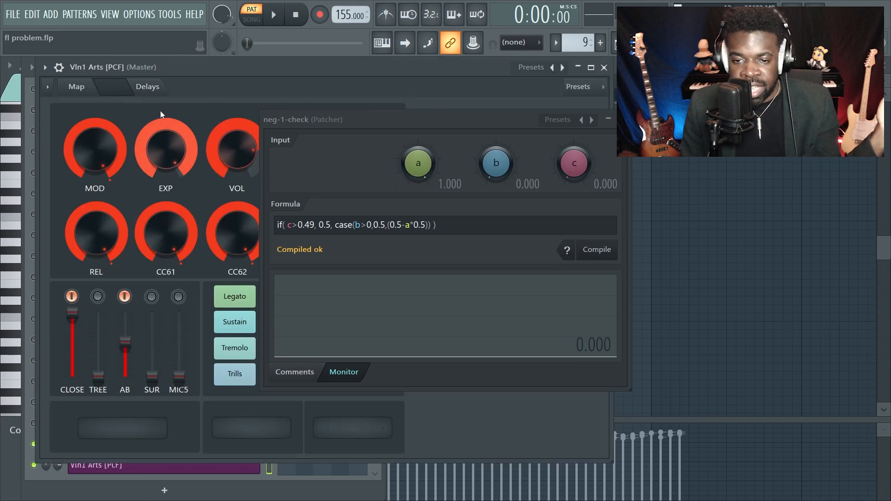
pyautogui.click(78, 87)
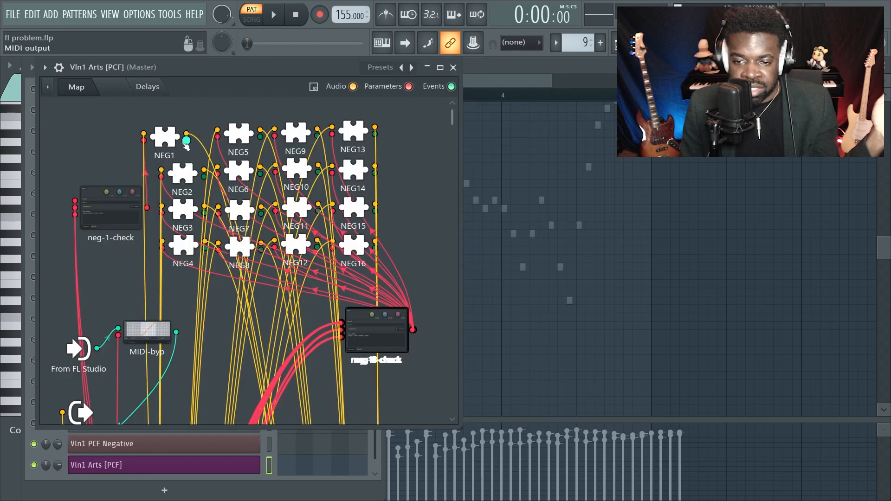
pyautogui.click(173, 137)
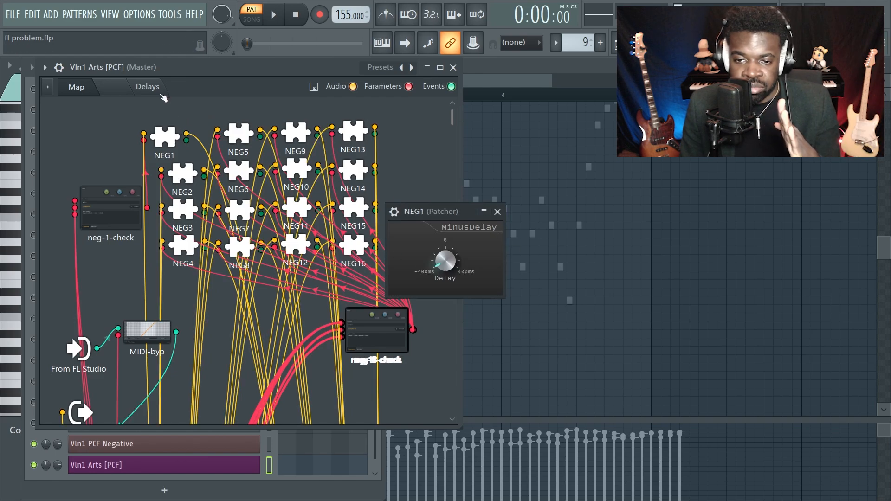
# - Show the Delays surface beside the NEG1 window to compare delay knob 1 with the MinusDelay dial
pyautogui.click(160, 93)
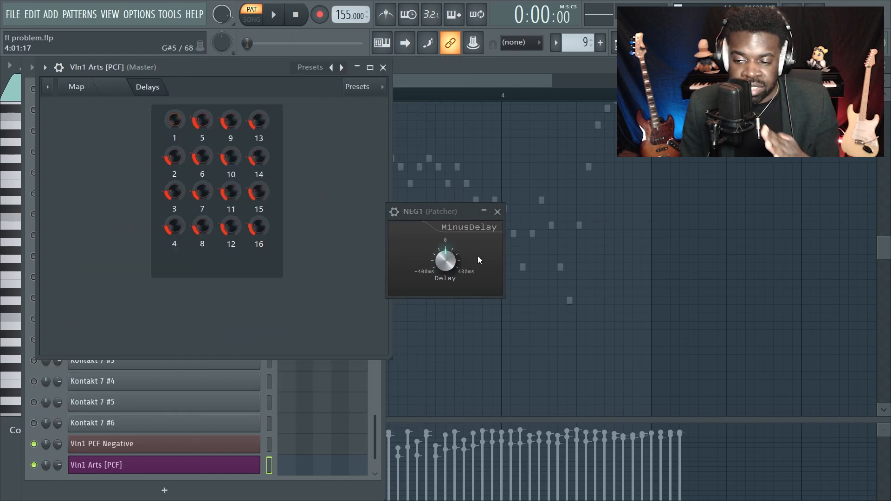
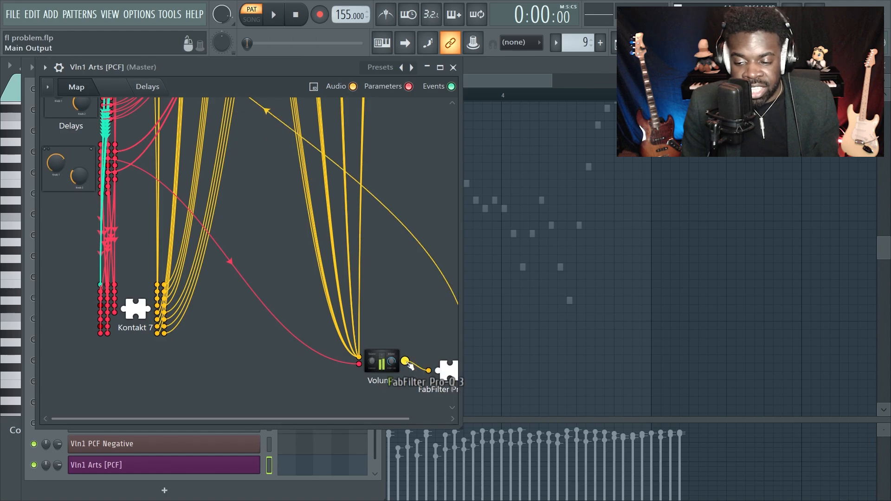
# - Move the FabFilter Pro-Q 3 module above the Volume module in the map, open it and shift its window slightly
pyautogui.scroll(3, 397, 351)
pyautogui.scroll(-3, 396, 351)
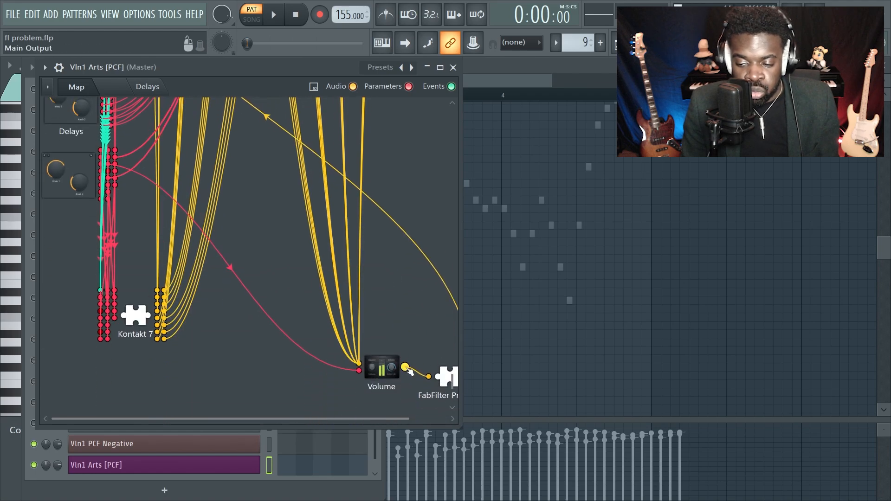
pyautogui.moveTo(442, 381); pyautogui.dragTo(388, 312)
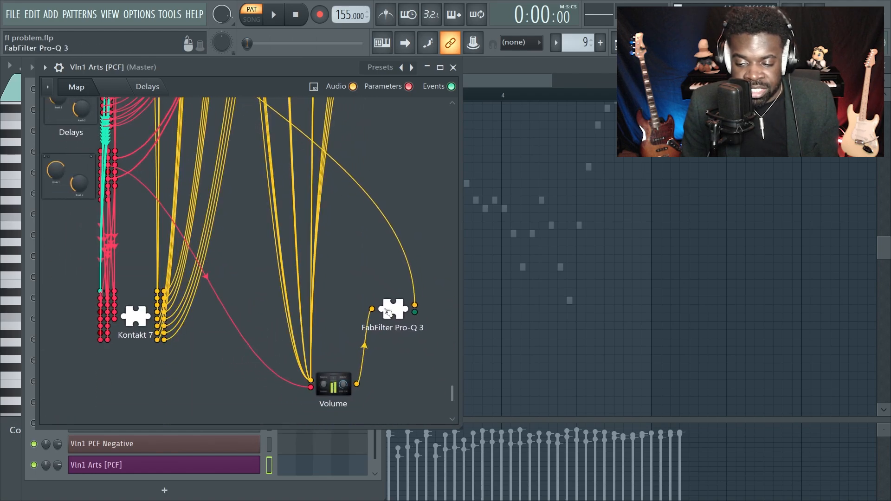
pyautogui.click(398, 312)
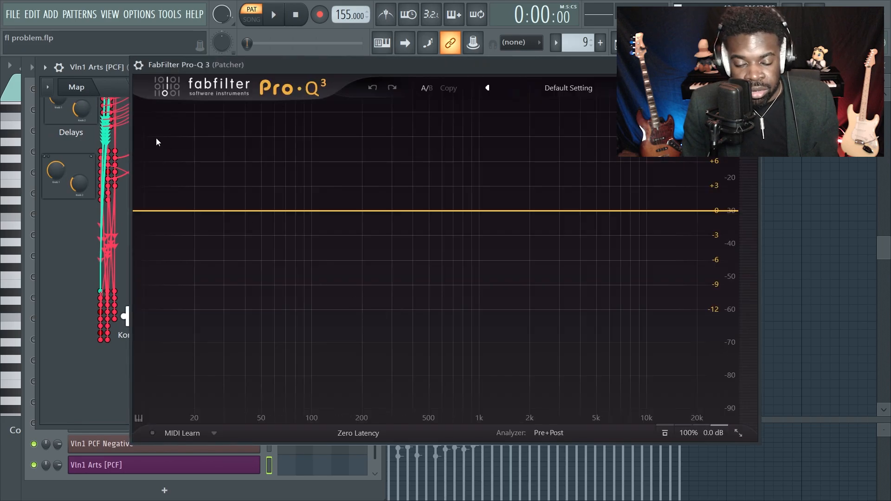
pyautogui.moveTo(309, 78); pyautogui.dragTo(330, 97)
# - Add bell bands near 110 Hz, 1.4 kHz and 4 kHz, a high shelf near 19 kHz and a low cut near 46 Hz
pyautogui.moveTo(337, 231); pyautogui.dragTo(338, 264)
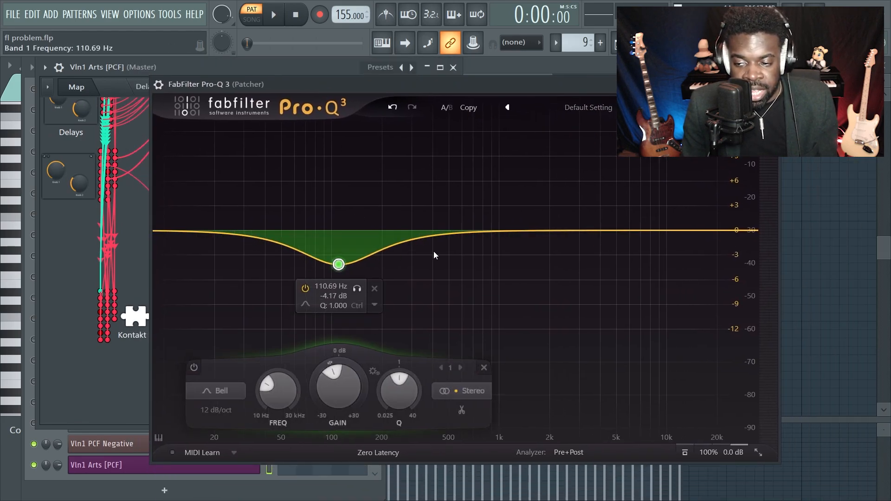
pyautogui.moveTo(534, 230); pyautogui.dragTo(607, 231)
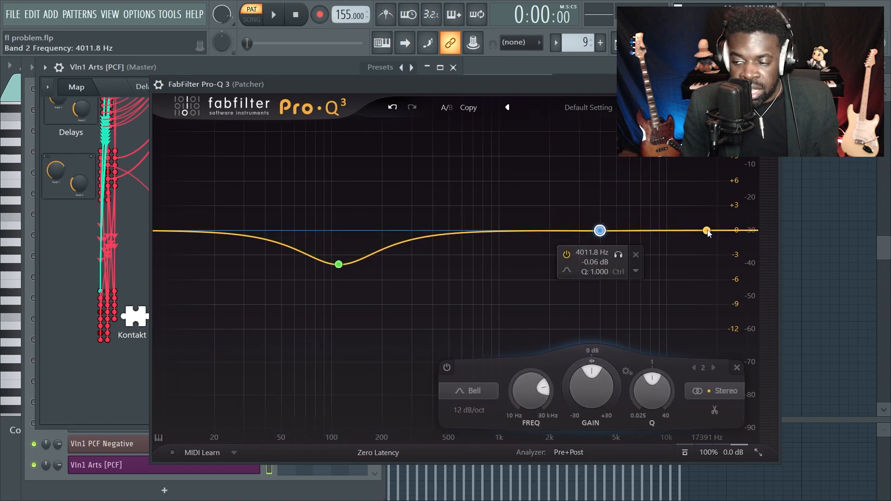
pyautogui.moveTo(709, 234); pyautogui.dragTo(715, 214)
pyautogui.moveTo(527, 231); pyautogui.dragTo(531, 249)
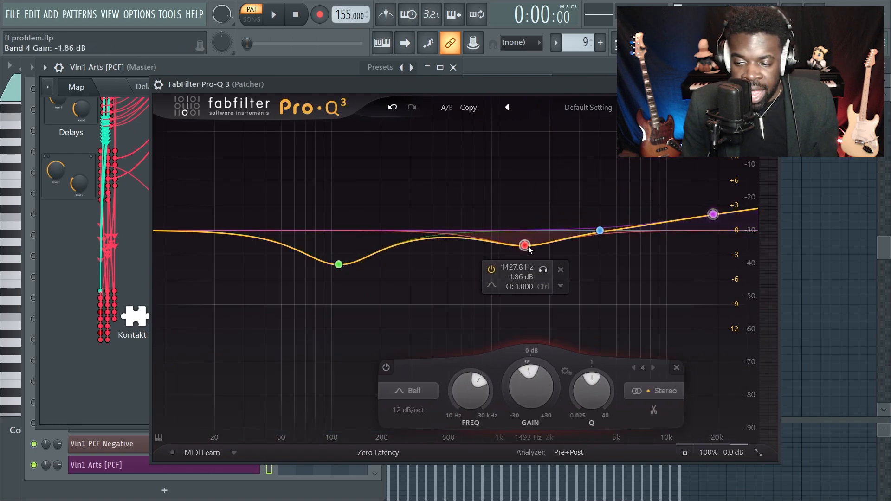
pyautogui.moveTo(159, 232); pyautogui.dragTo(275, 234)
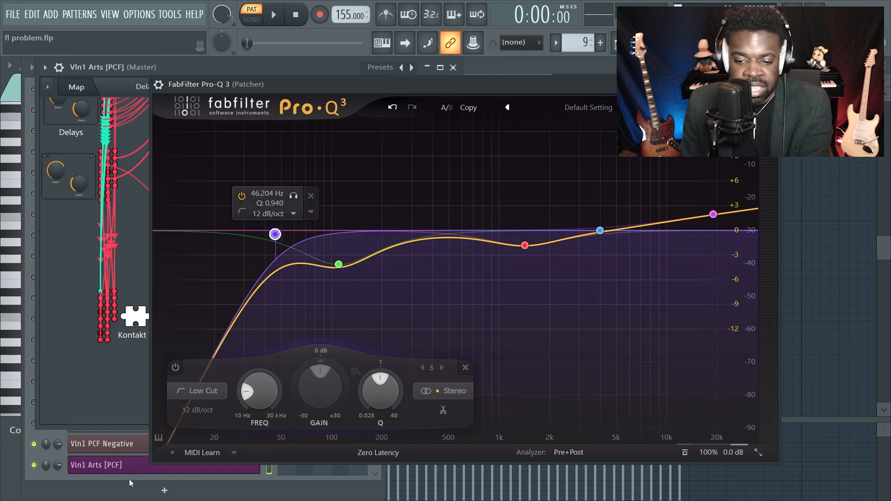
# - Reopen the Pro-Q 3 from the Vln1 Arts map, set its high shelf to about 5.4 kHz and +9.3 dB, and close it
pyautogui.click(270, 472)
pyautogui.click(210, 474)
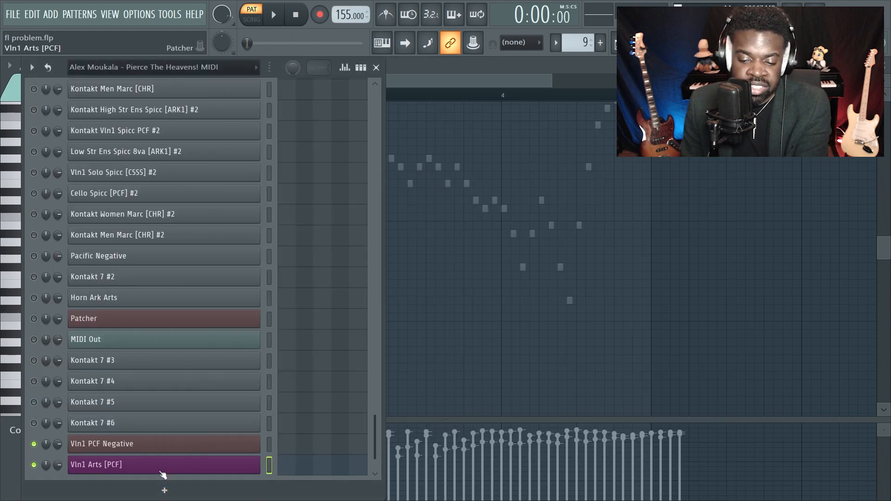
pyautogui.click(175, 469)
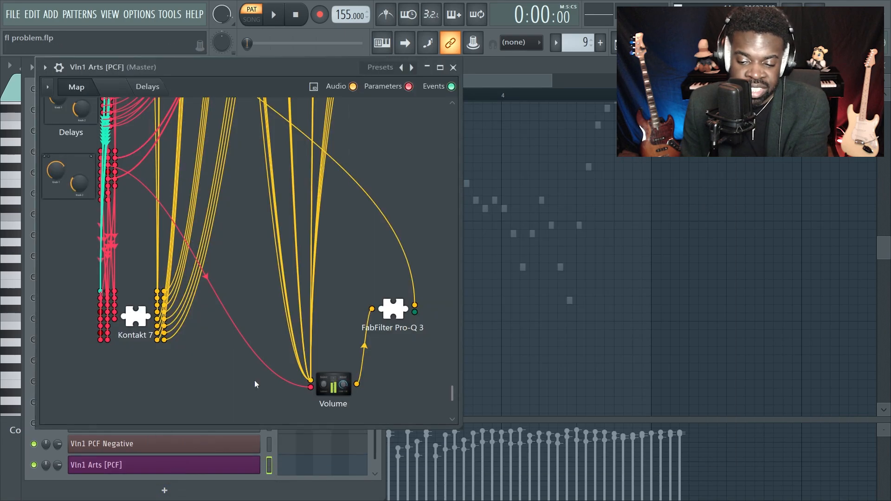
pyautogui.doubleClick(392, 311)
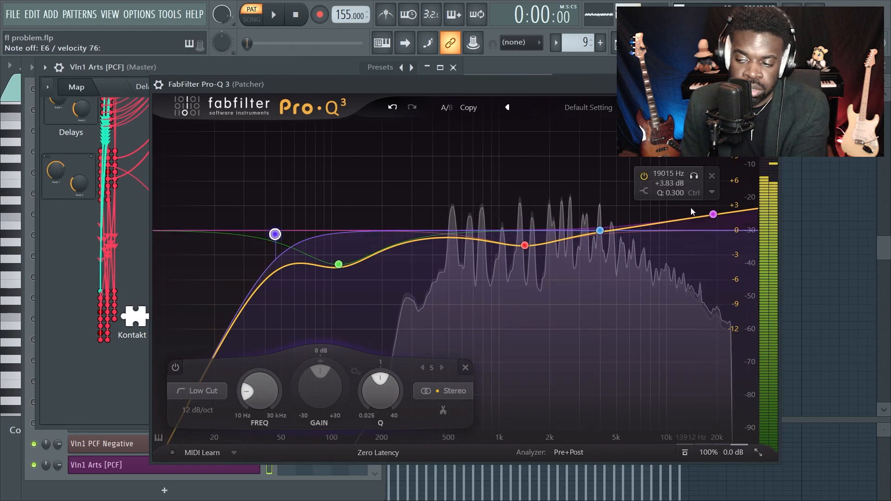
pyautogui.moveTo(713, 214); pyautogui.dragTo(619, 220)
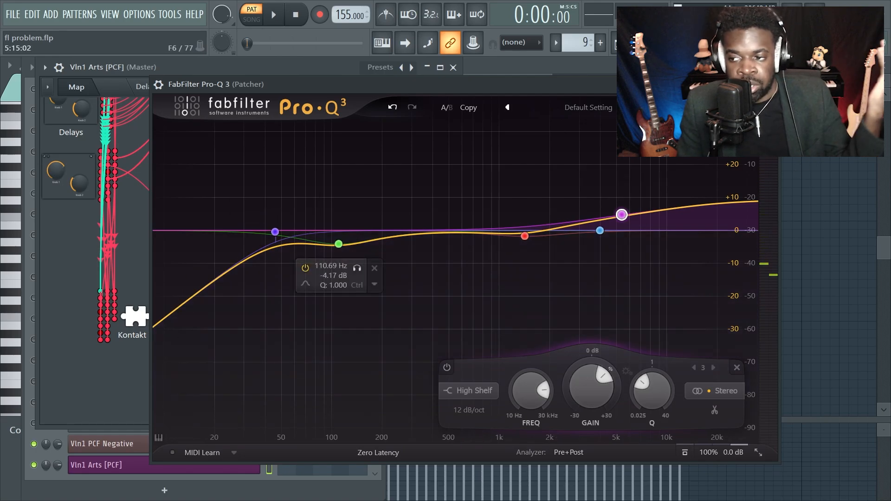
pyautogui.press('Escape')
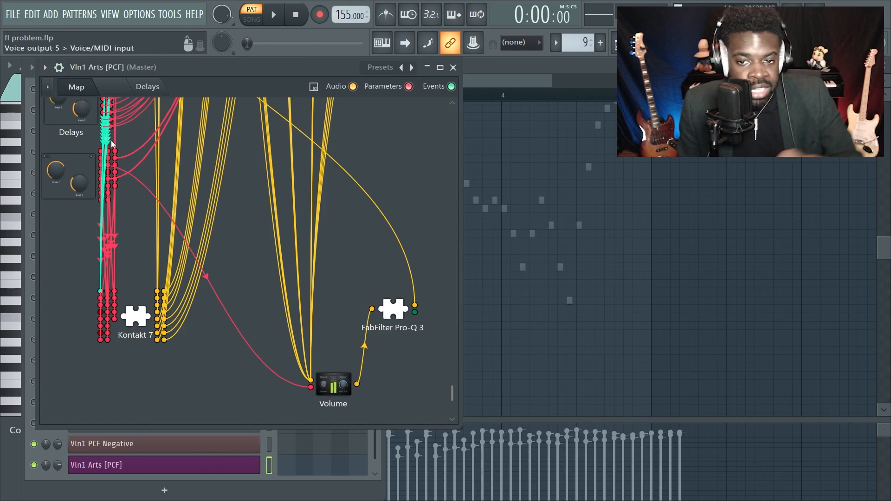
# - Look over the map's connections from the NEG modules down to the Pro-Q 3 and check its EQ curve
pyautogui.scroll(10, 269, 205)
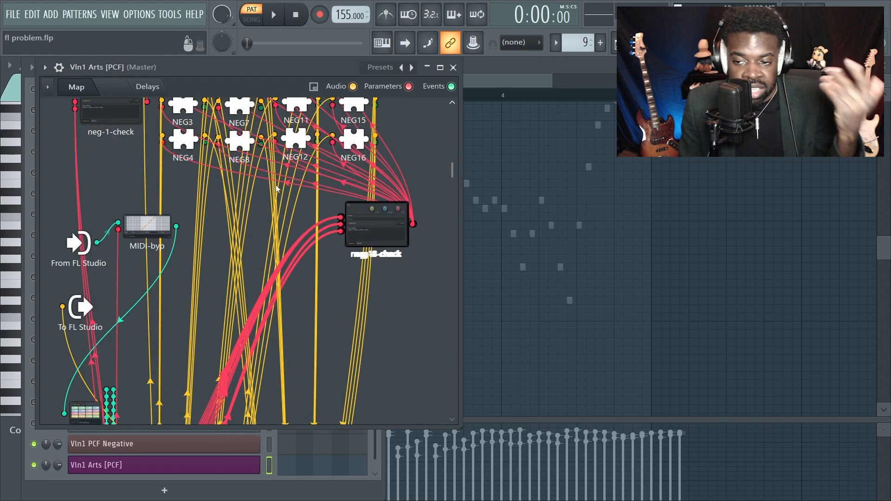
pyautogui.scroll(-7, 270, 206)
pyautogui.click(112, 86)
pyautogui.click(77, 86)
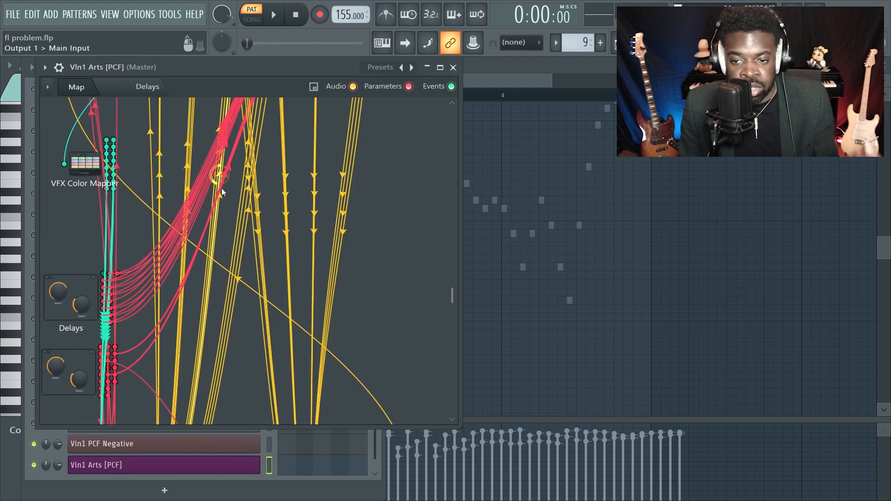
pyautogui.scroll(-5, 222, 188)
pyautogui.doubleClick(397, 289)
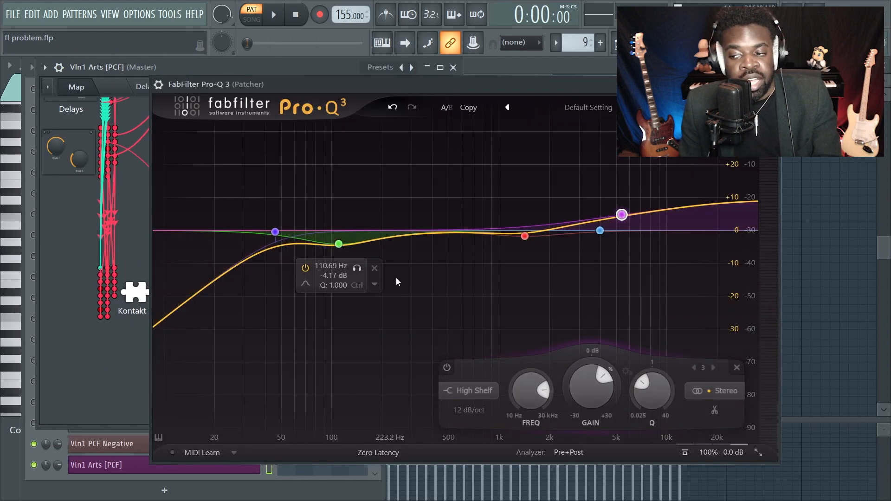
pyautogui.click(771, 84)
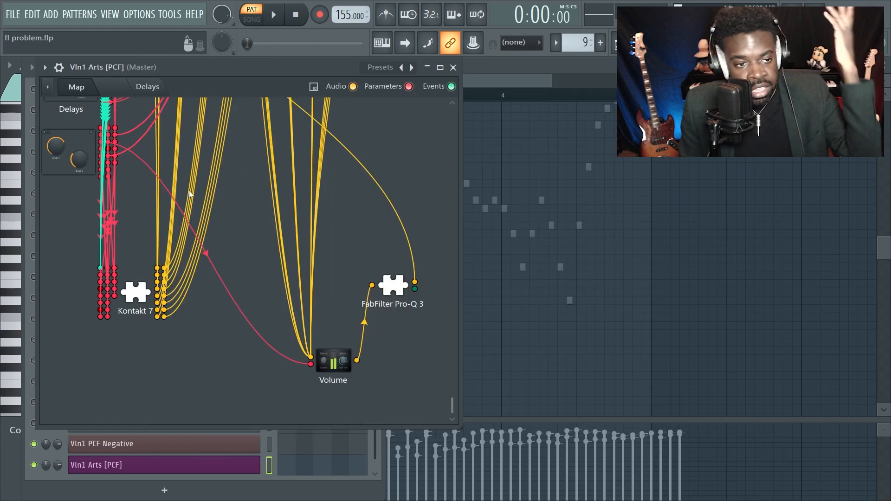
# - Tweak the Pro-Q 3 high shelf slightly and expose the last tweaked parameter, Band 3 Gain, as an input on its module
pyautogui.doubleClick(396, 293)
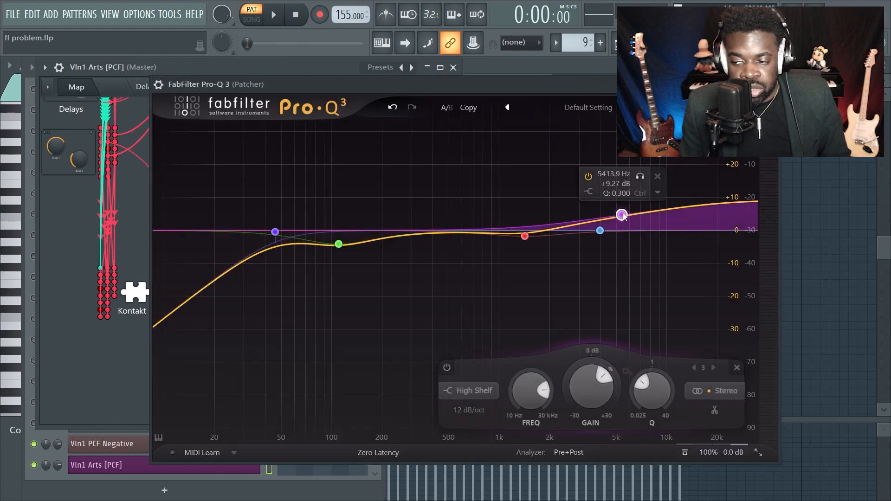
pyautogui.moveTo(622, 215)
pyautogui.mouseDown()
pyautogui.moveTo(622, 262)
pyautogui.moveTo(617, 212)
pyautogui.mouseUp()
pyautogui.click(772, 85)
pyautogui.rightClick(394, 292)
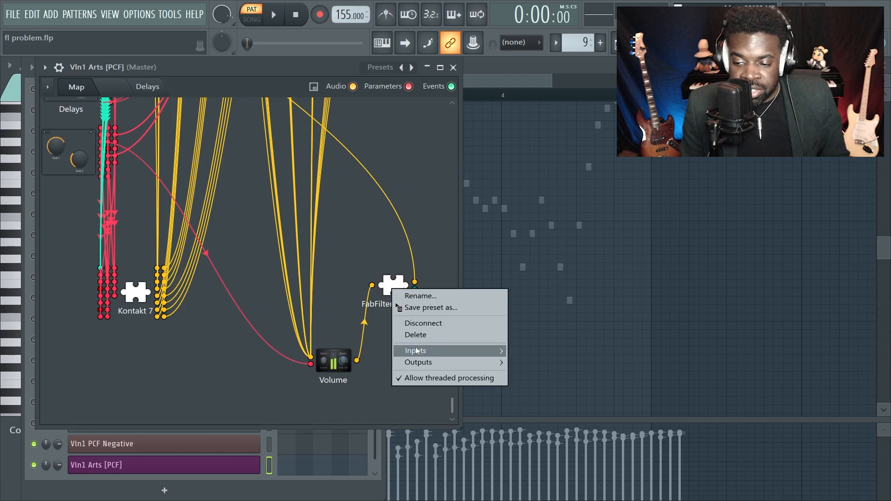
pyautogui.moveTo(464, 350)
pyautogui.moveTo(539, 364)
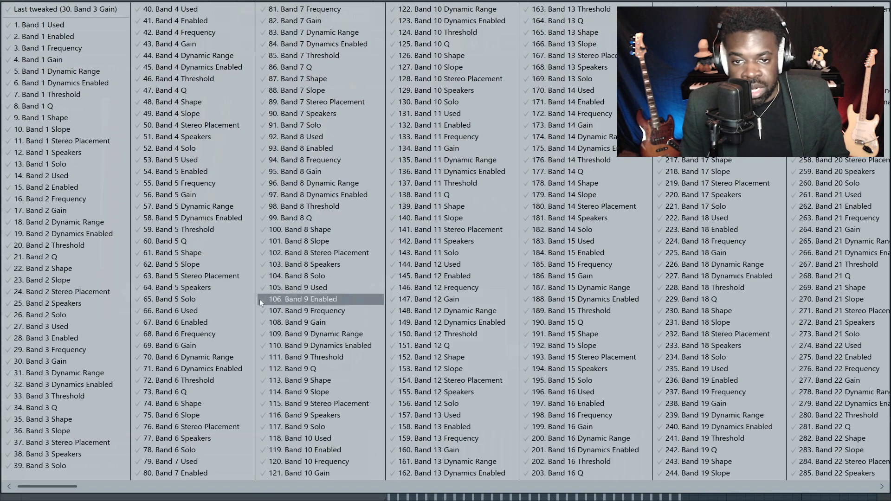
pyautogui.click(57, 12)
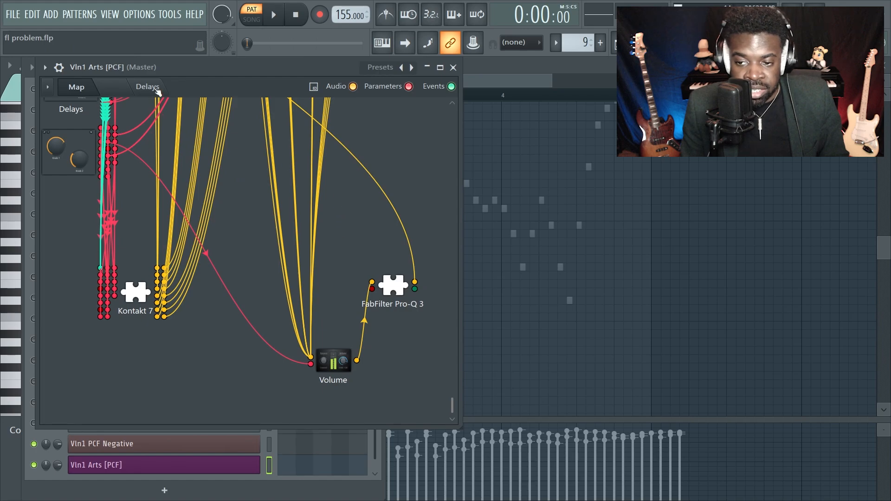
# - Add a Led knob to the main control surface and place it in the empty area beside NEWKNOB
pyautogui.click(176, 88)
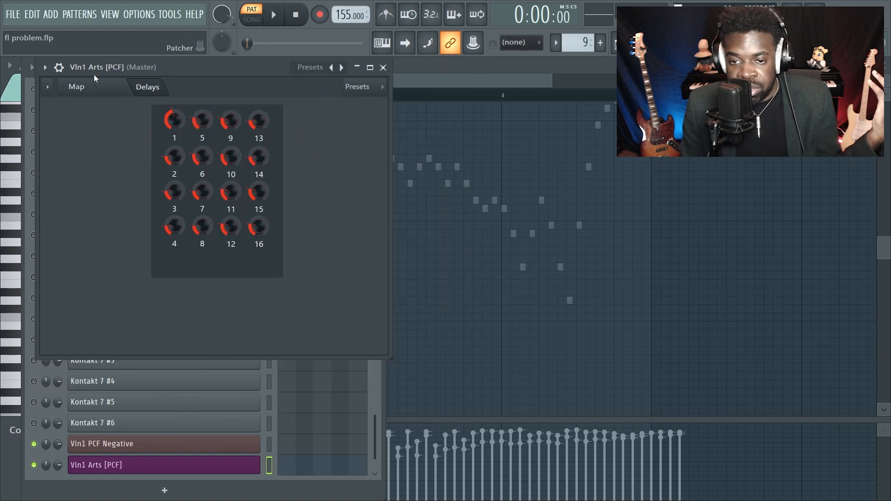
pyautogui.click(108, 86)
pyautogui.rightClick(485, 174)
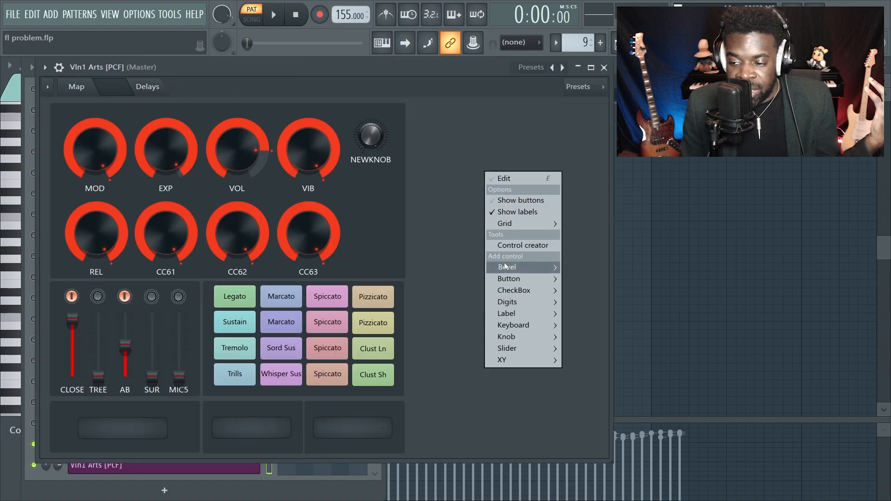
pyautogui.moveTo(536, 338)
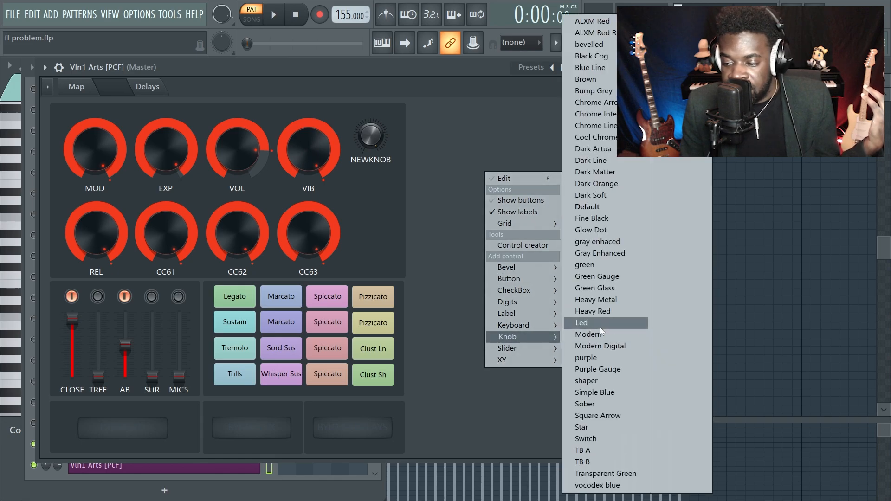
pyautogui.click(601, 325)
pyautogui.moveTo(493, 176); pyautogui.dragTo(467, 158)
# - Rename the new knob HIGH GAIN
pyautogui.rightClick(469, 168)
pyautogui.click(473, 174)
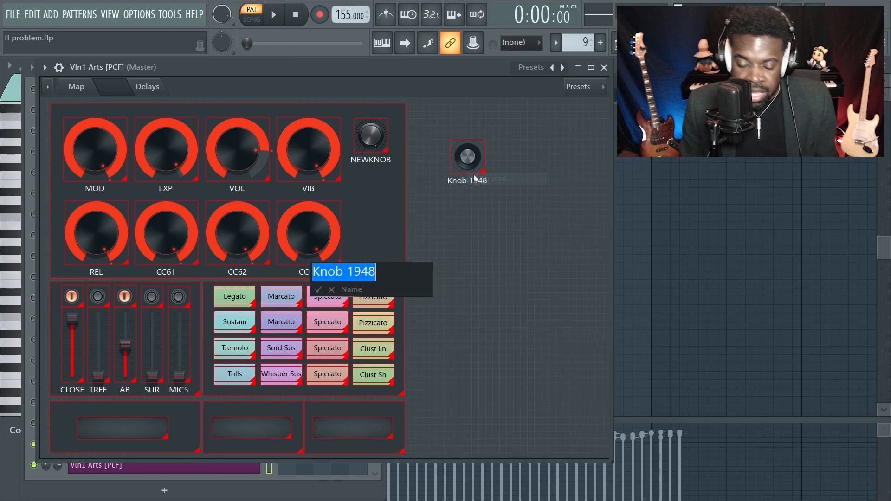
pyautogui.write('HIGH GA')
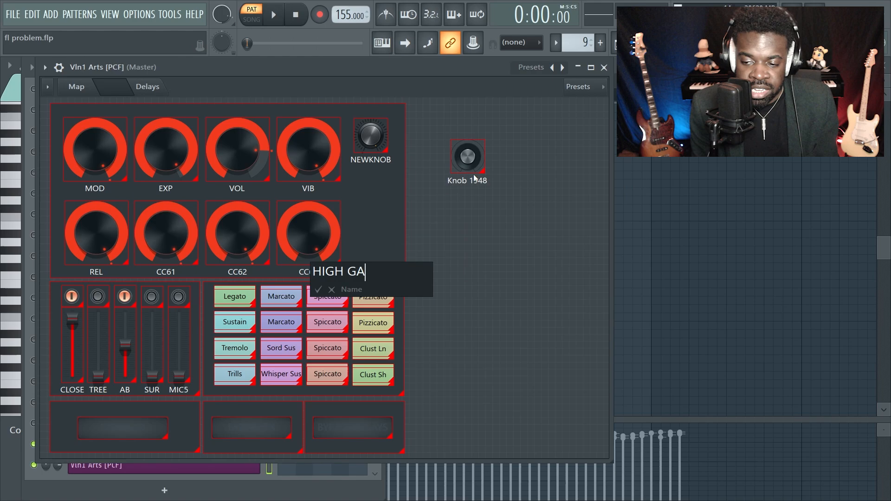
pyautogui.write('IN')
pyautogui.press('Return')
# - Connect the HIGH GAIN knob's output to the Pro-Q 3 parameter input in the map, and return to the main control surface
pyautogui.click(76, 86)
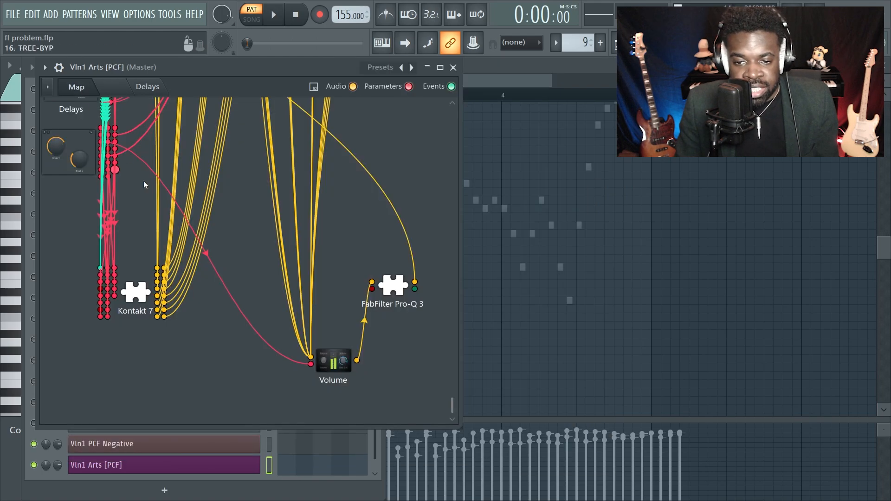
pyautogui.moveTo(116, 171); pyautogui.dragTo(372, 289)
pyautogui.click(148, 86)
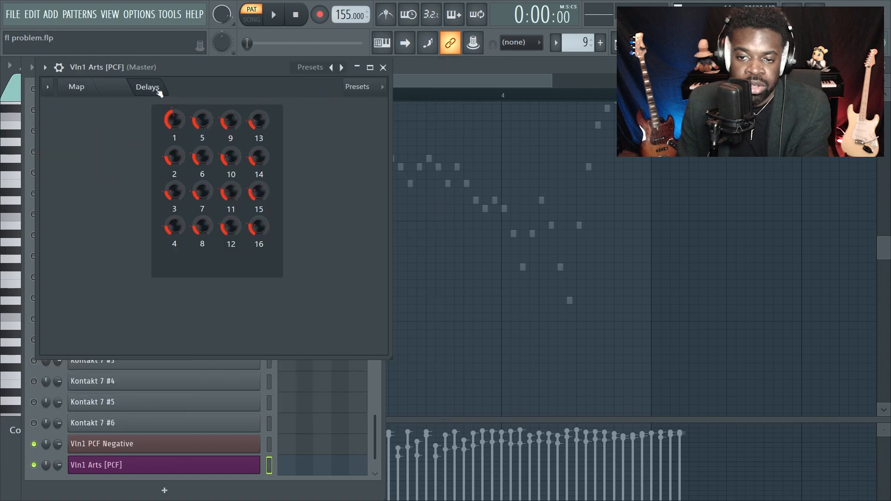
pyautogui.click(112, 89)
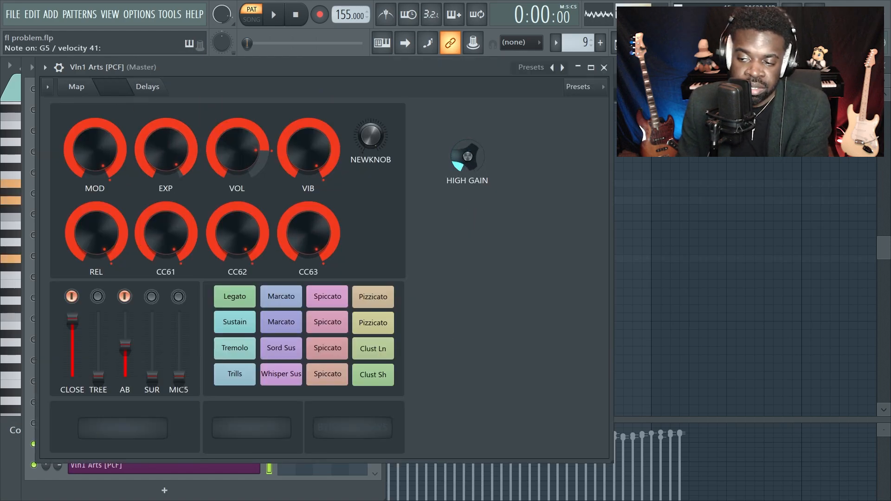
# - Open the Pro-Q 3 and arrange its window beside the main control surface so the HIGH GAIN knob and EQ curve both show
pyautogui.click(86, 88)
pyautogui.doubleClick(394, 291)
pyautogui.moveTo(205, 85); pyautogui.dragTo(316, 98)
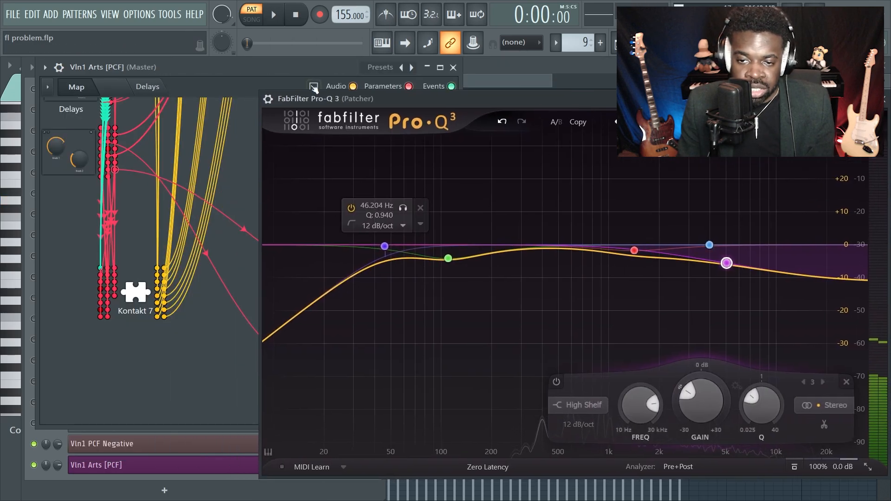
pyautogui.click(113, 88)
pyautogui.moveTo(184, 73); pyautogui.dragTo(10, 85)
pyautogui.moveTo(222, 84); pyautogui.dragTo(100, 68)
# - Adjust the HIGH GAIN knob while watching the high shelf move in the Pro-Q 3, and close the EQ window
pyautogui.moveTo(167, 148)
pyautogui.mouseDown()
pyautogui.moveTo(171, 125)
pyautogui.moveTo(172, 156)
pyautogui.moveTo(172, 123)
pyautogui.moveTo(172, 139)
pyautogui.mouseUp()
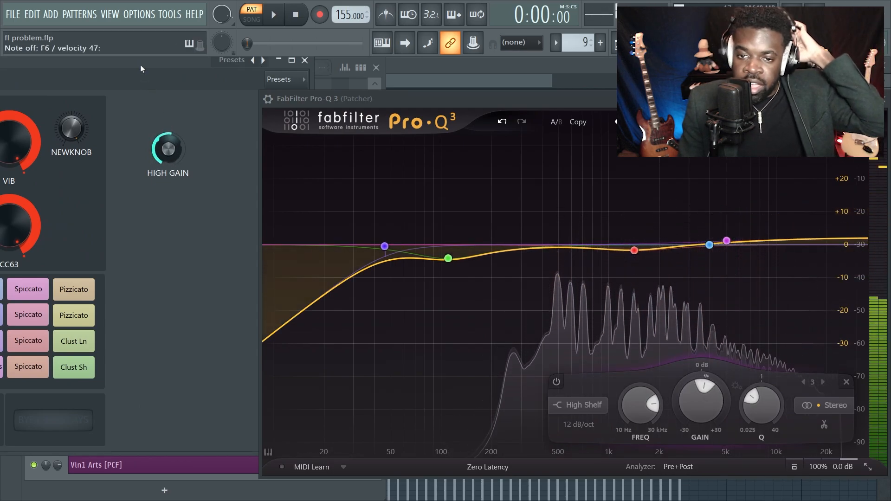
pyautogui.moveTo(133, 64); pyautogui.dragTo(182, 94)
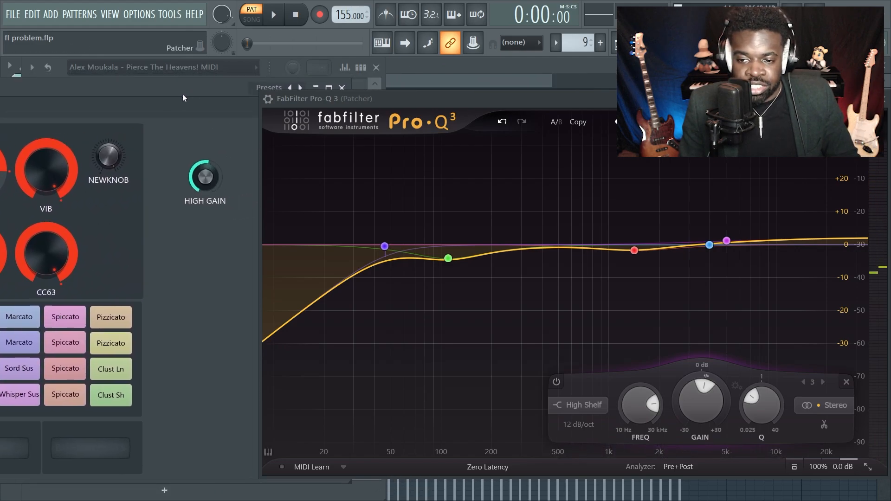
pyautogui.moveTo(207, 160)
pyautogui.mouseDown()
pyautogui.moveTo(207, 139)
pyautogui.moveTo(207, 148)
pyautogui.mouseUp()
pyautogui.click(886, 101)
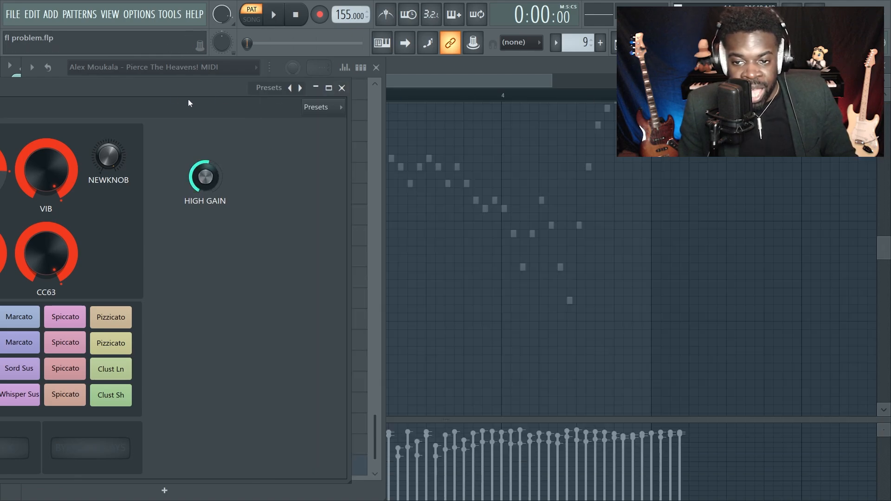
# - Bring the Vln1 Arts window fully back into view and show the Pro-Q 3 connections in its map
pyautogui.moveTo(110, 87); pyautogui.dragTo(454, 85)
pyautogui.click(102, 95)
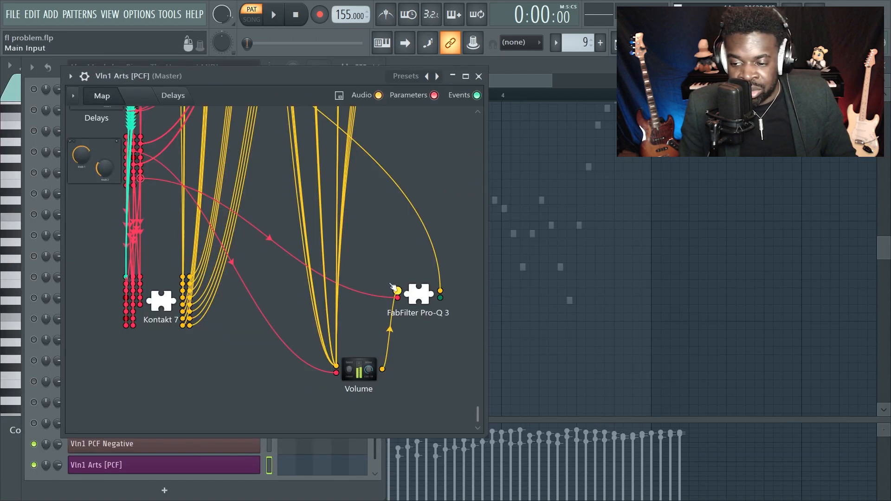
# - Return to the Vln1 Arts control surface and open the HIGH GAIN knob's events in the piano roll
pyautogui.click(172, 96)
pyautogui.click(140, 96)
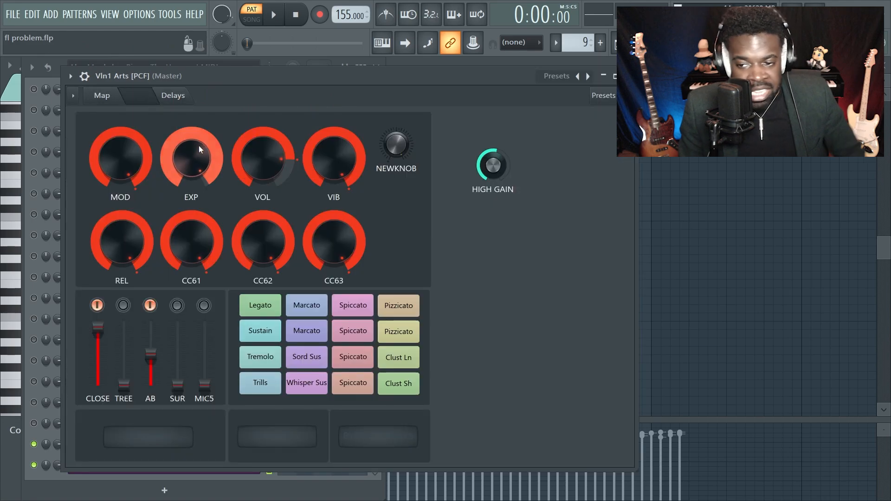
pyautogui.rightClick(488, 166)
pyautogui.click(506, 191)
pyautogui.rightClick(499, 173)
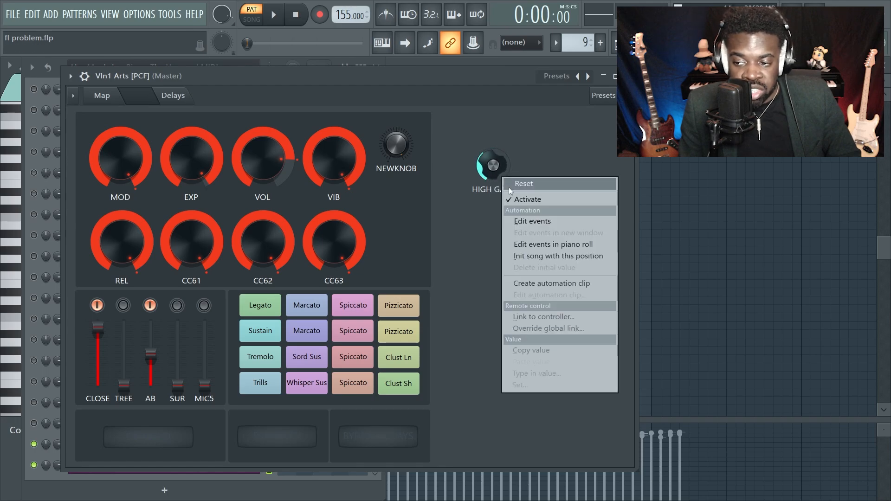
pyautogui.click(555, 245)
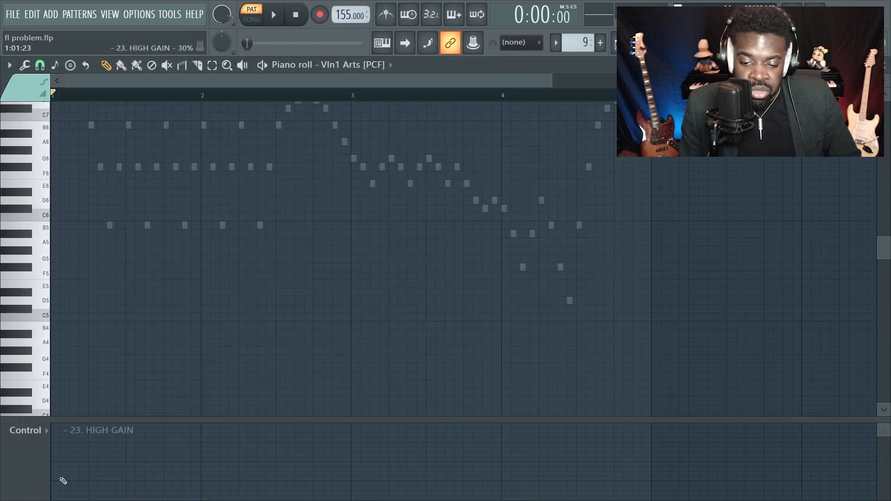
# - Create an automation clip for the HIGH GAIN knob and shape its curve with three added points
pyautogui.press('F6')
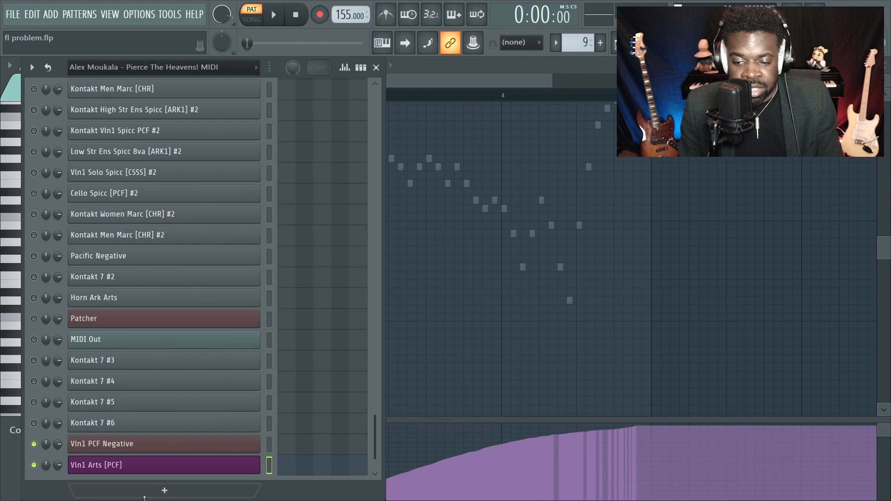
pyautogui.click(172, 471)
pyautogui.rightClick(493, 167)
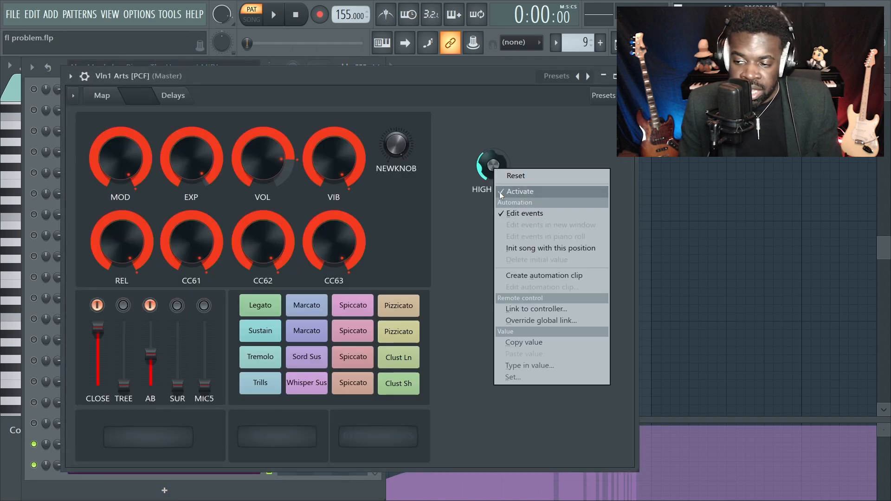
pyautogui.click(538, 275)
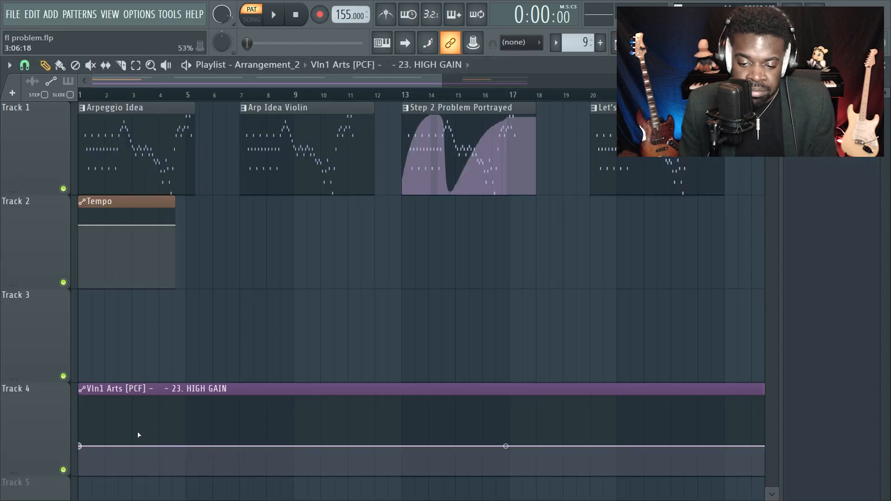
pyautogui.click(119, 428)
pyautogui.click(173, 466)
pyautogui.click(253, 432)
# - Set the channel rack to show all channels and bring back the Vln1 Arts map
pyautogui.press('F6')
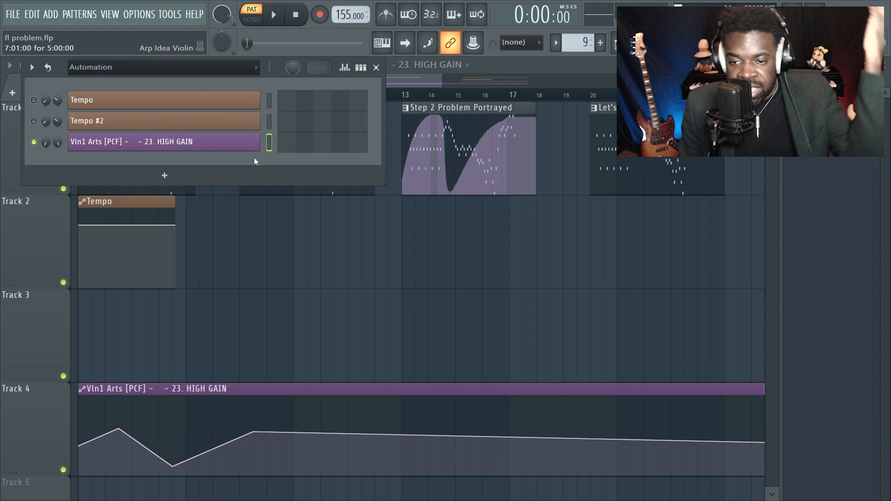
pyautogui.click(139, 66)
pyautogui.click(125, 82)
pyautogui.scroll(-10, 194, 404)
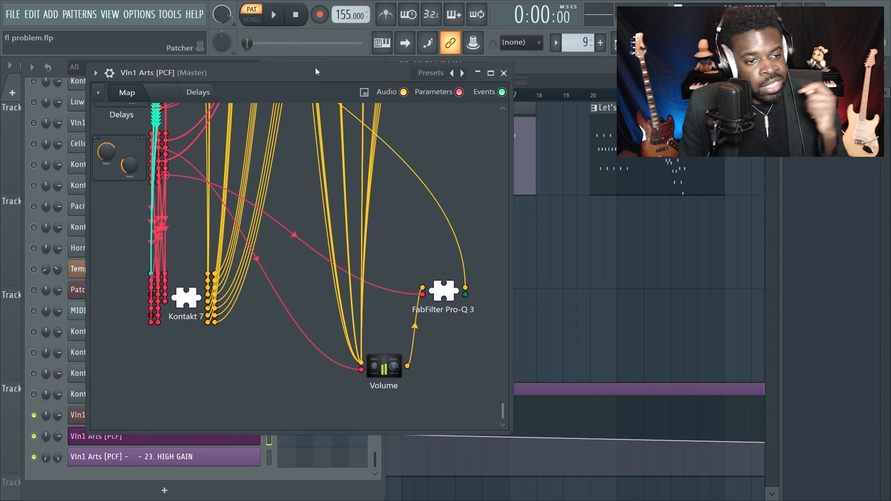
# - Look over the Vln1 Arts map, from the NEG modules down to the Kontakt 7, Volume and Pro-Q 3 connections
pyautogui.scroll(10, 379, 293)
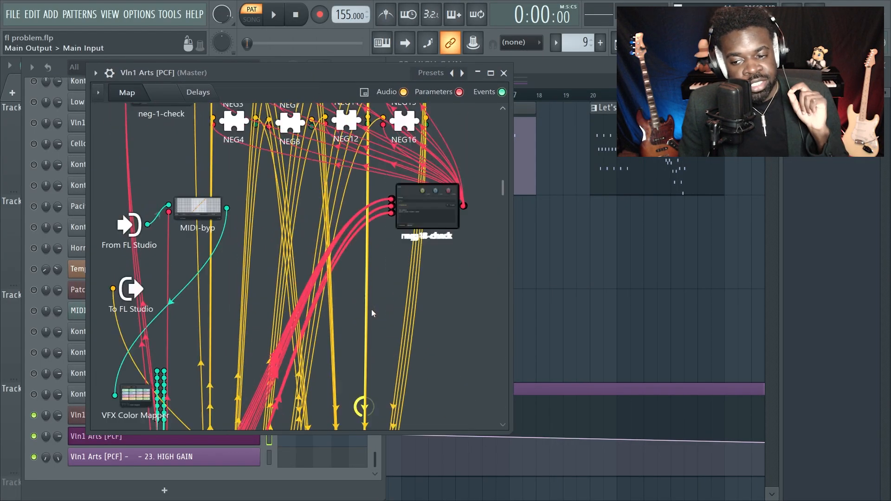
pyautogui.scroll(3, 372, 311)
pyautogui.scroll(-12, 361, 314)
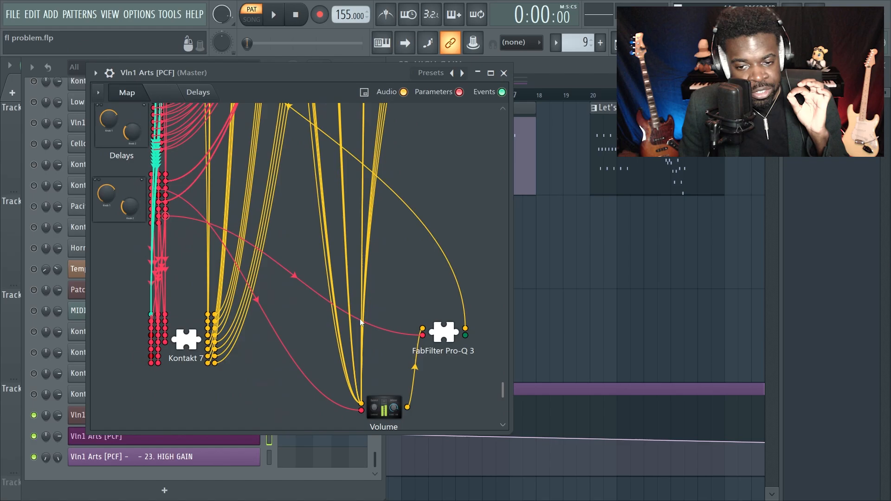
pyautogui.scroll(-2, 360, 318)
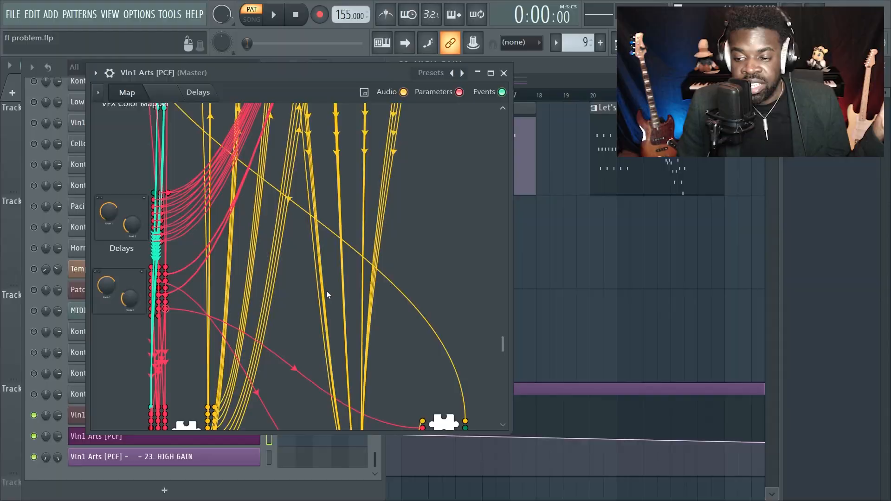
pyautogui.scroll(-5, 326, 291)
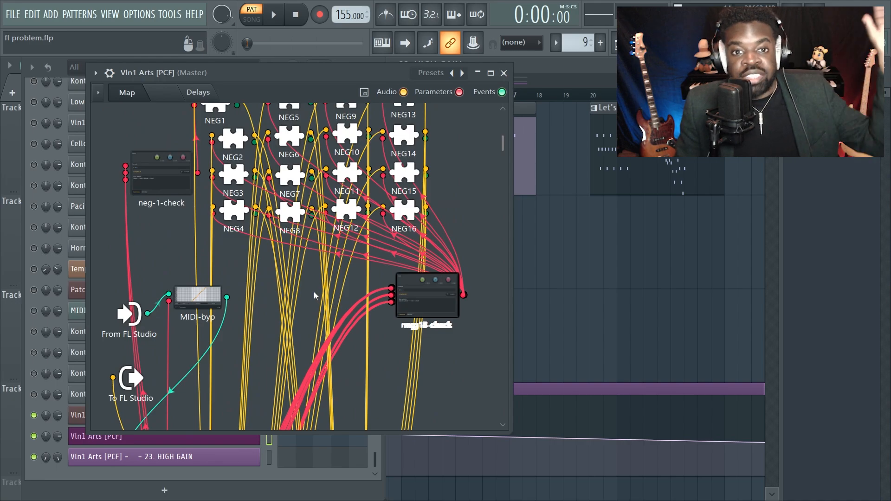
pyautogui.scroll(-6, 301, 348)
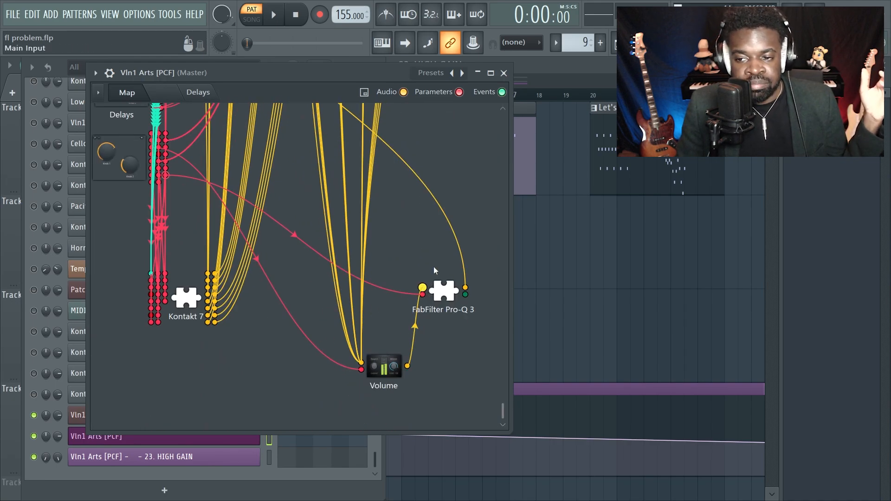
pyautogui.scroll(8, 434, 266)
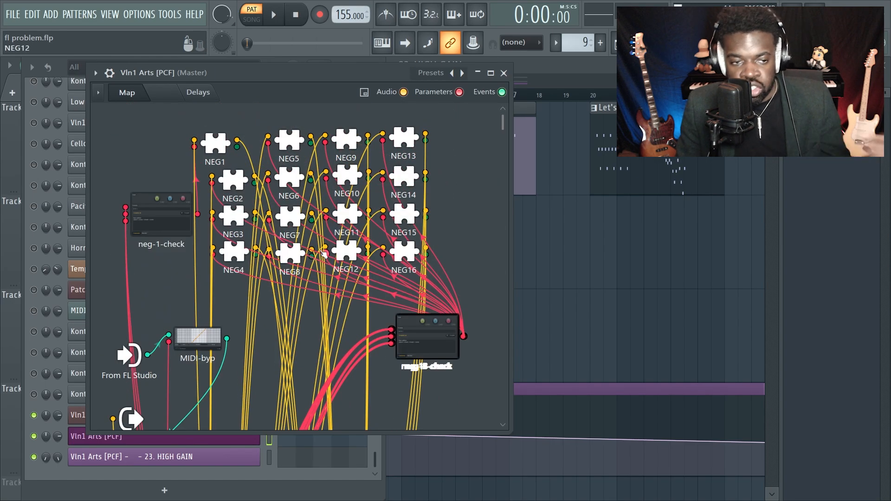
# - Line up the NEG1 module with the other NEG modules and inspect NEG16's MinusDelay control
pyautogui.moveTo(216, 139); pyautogui.dragTo(230, 139)
pyautogui.doubleClick(414, 267)
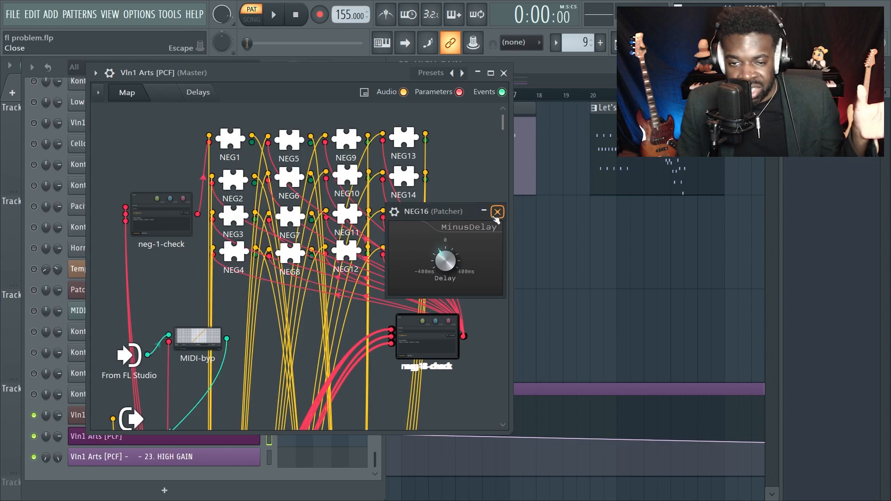
pyautogui.click(497, 212)
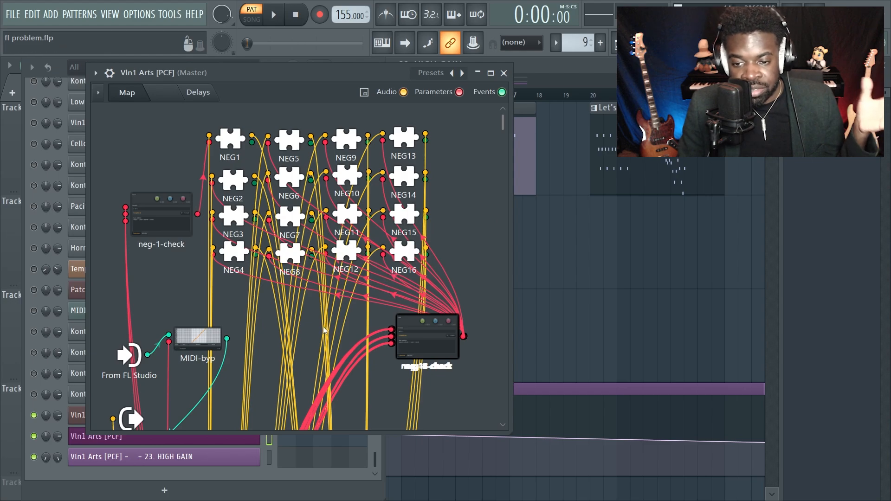
pyautogui.scroll(-4, 252, 263)
pyautogui.scroll(-3, 319, 341)
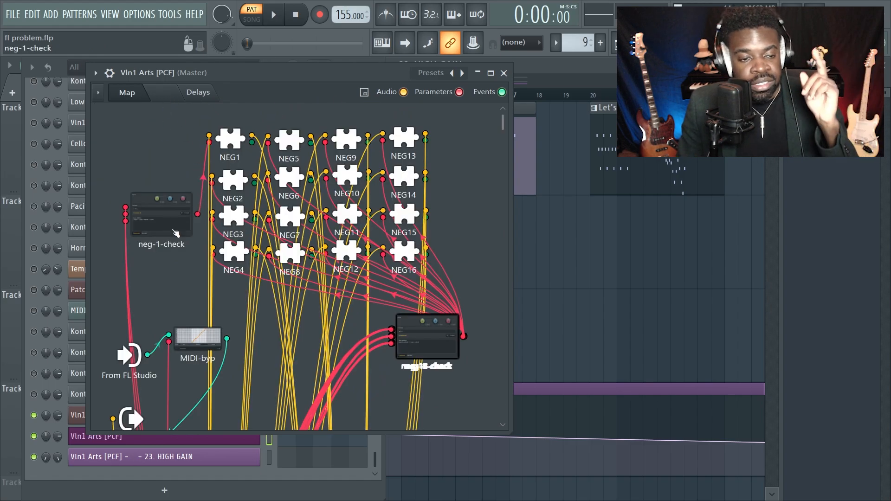
# - Open Kontakt 7 to view its violin instruments alongside the control surface, and return to the map
pyautogui.scroll(-10, 219, 317)
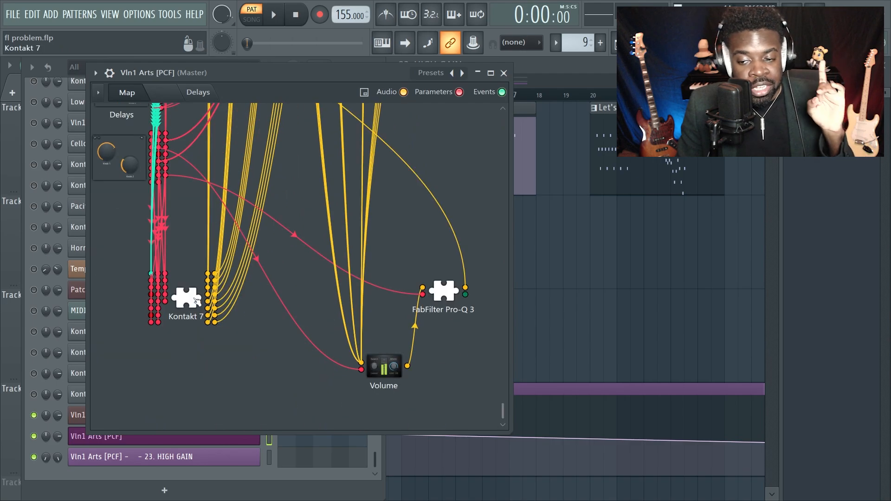
pyautogui.click(195, 299)
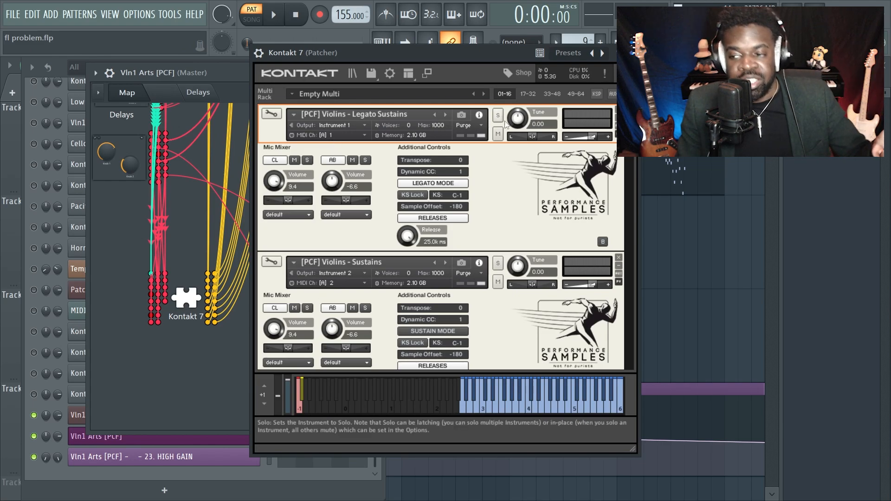
pyautogui.click(166, 94)
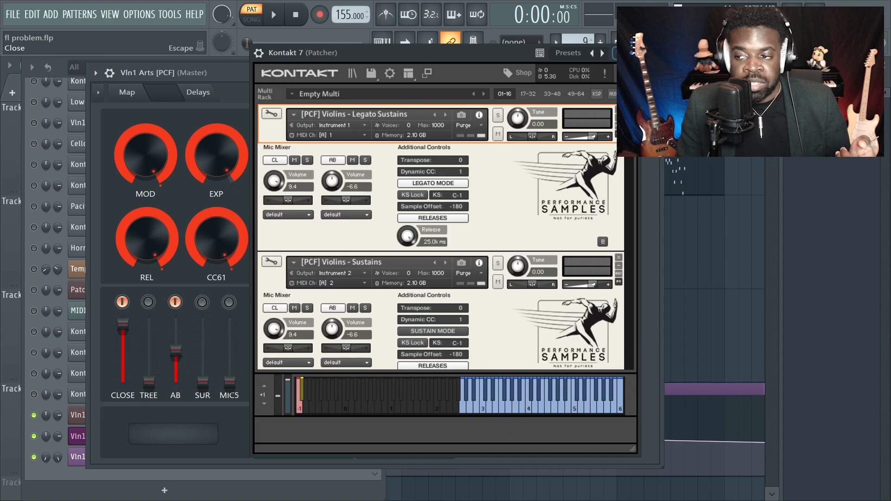
pyautogui.click(635, 52)
pyautogui.click(127, 93)
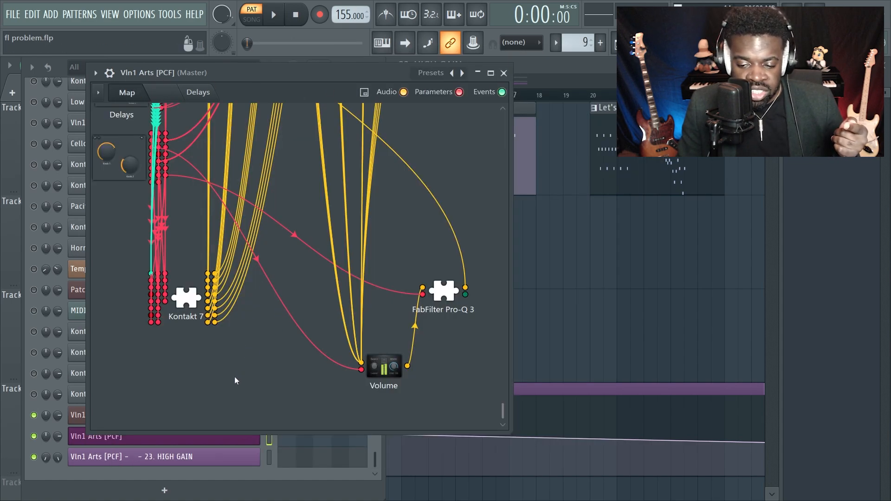
# - Replace the Kontakt 7 plugin in the map with a SINE Player and open its interface
pyautogui.rightClick(195, 295)
pyautogui.click(213, 342)
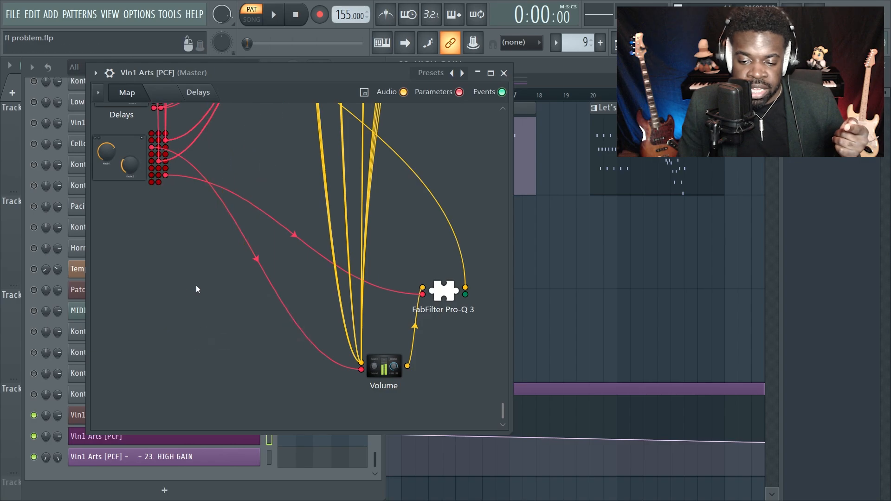
pyautogui.press('F8')
pyautogui.write('sine')
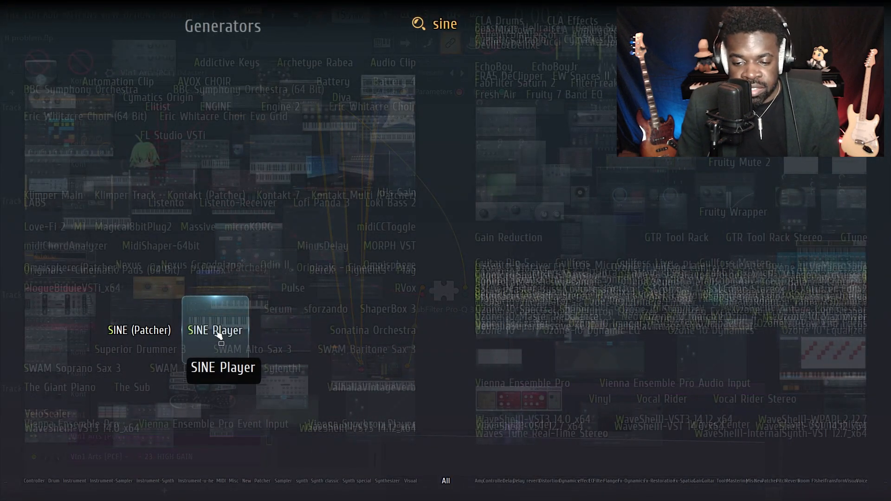
pyautogui.click(147, 334)
pyautogui.press('F8')
pyautogui.write('sine')
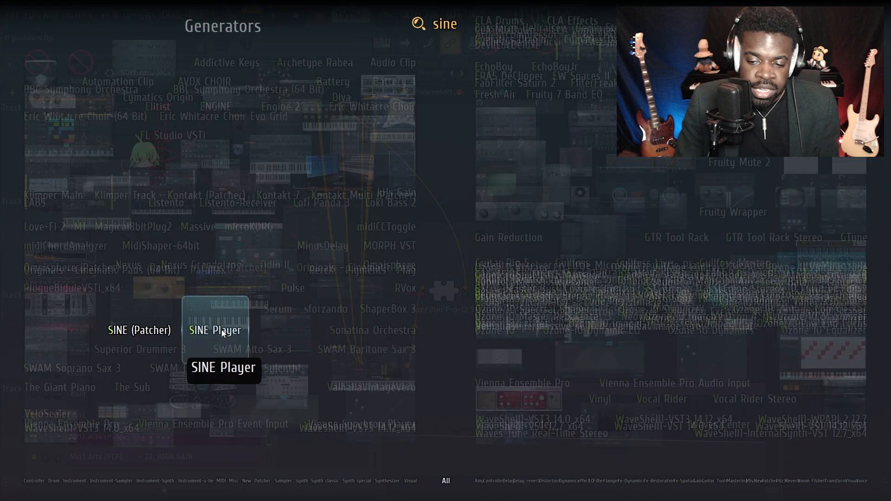
pyautogui.moveTo(221, 330); pyautogui.dragTo(197, 275)
pyautogui.doubleClick(198, 276)
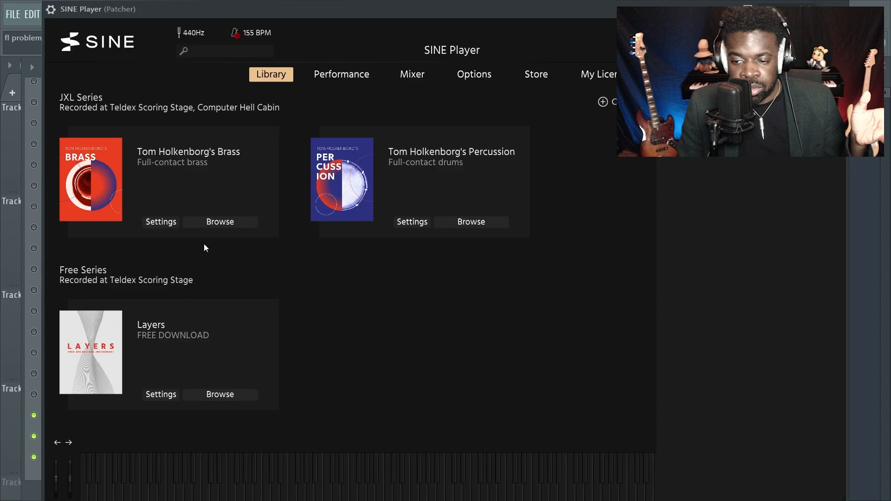
# - Browse the SINE Player library and open the Benjamin Wallfisch Strings instrument folders
pyautogui.scroll(-10, 408, 268)
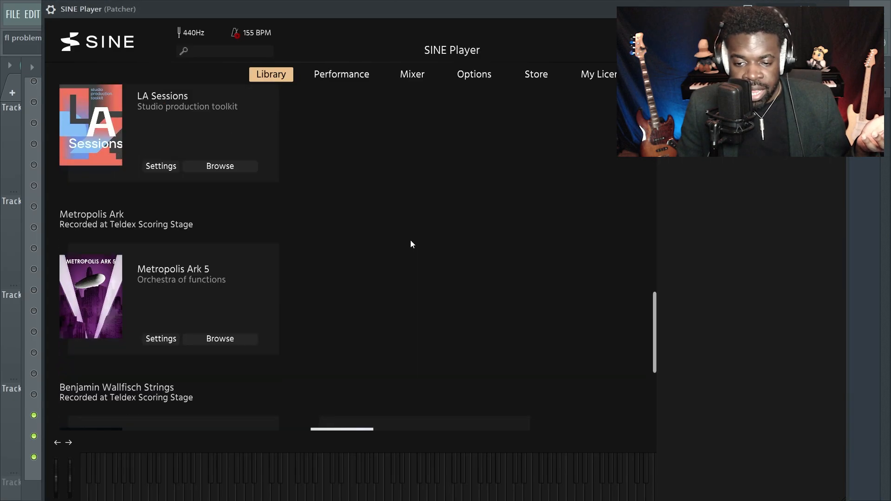
pyautogui.click(455, 395)
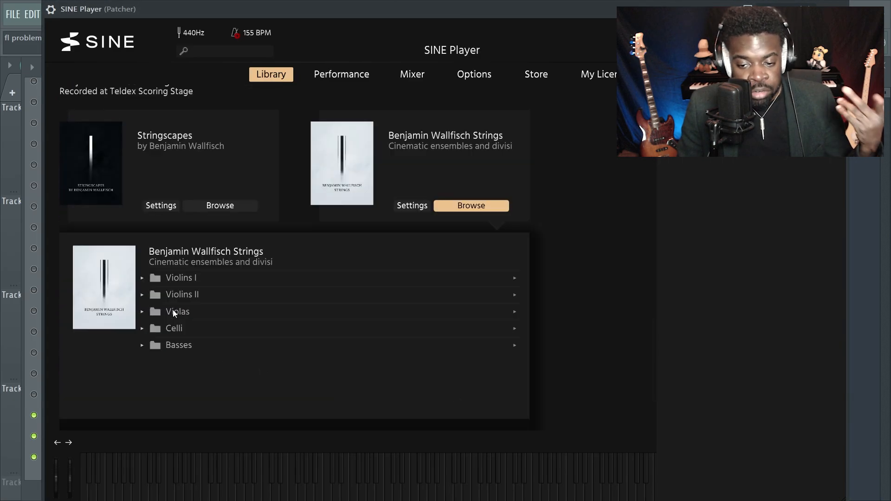
pyautogui.scroll(6, 283, 213)
pyautogui.scroll(5, 273, 249)
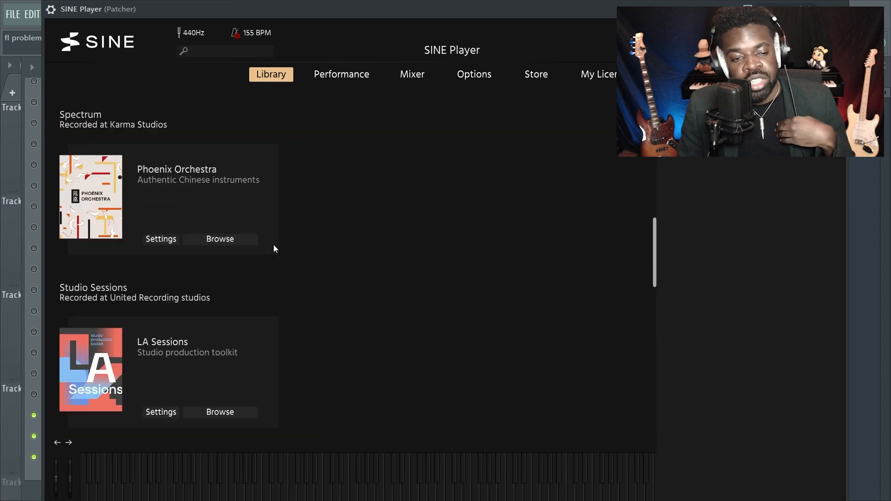
pyautogui.scroll(-10, 281, 253)
pyautogui.scroll(-1, 285, 278)
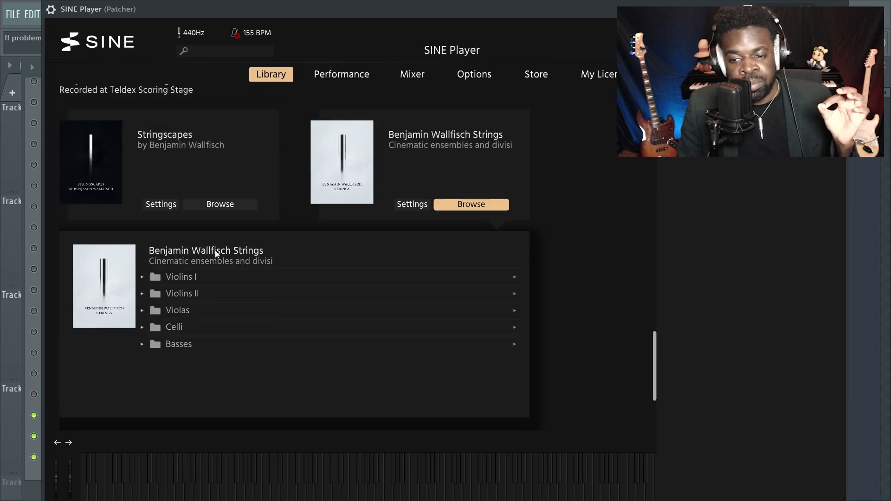
# - Expand Violins I tutti and load its Staccato and Spiccato articulations into the SINE Player
pyautogui.click(188, 279)
pyautogui.click(192, 294)
pyautogui.click(367, 307)
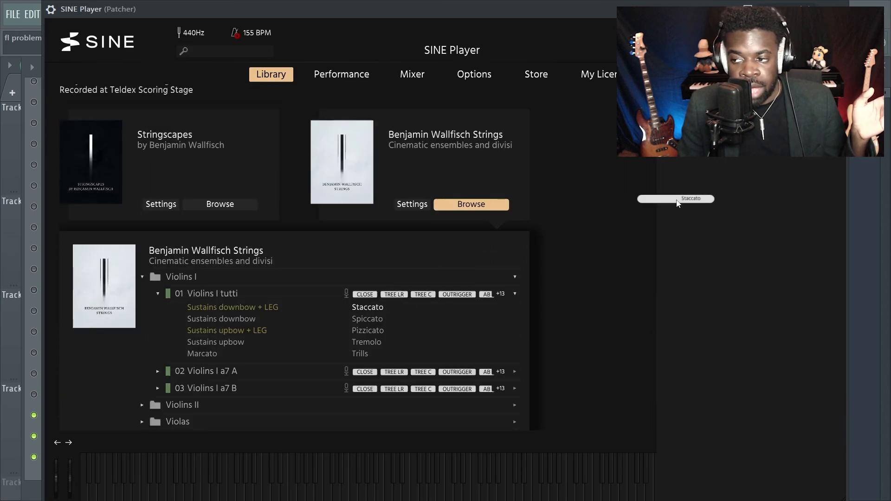
pyautogui.click(403, 322)
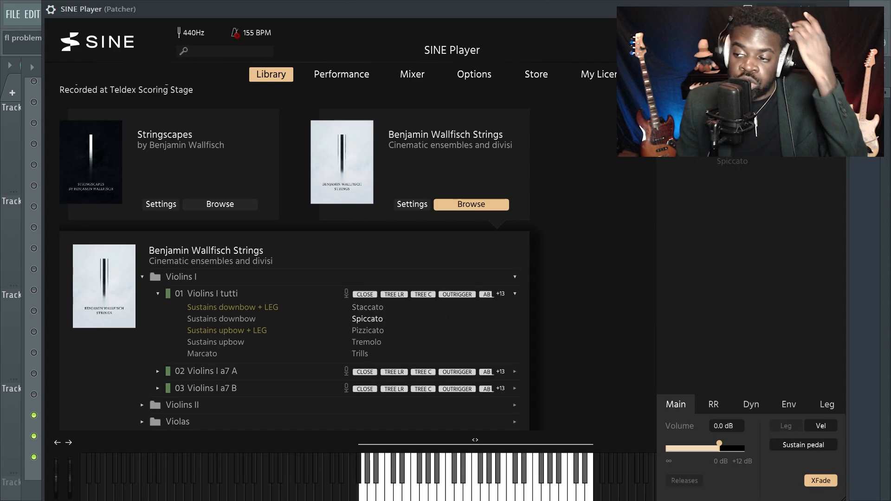
# - Replace the loaded short articulations with Sustains downbow and Tremolo, and return to the Vln1 Arts control surface
pyautogui.rightClick(719, 151)
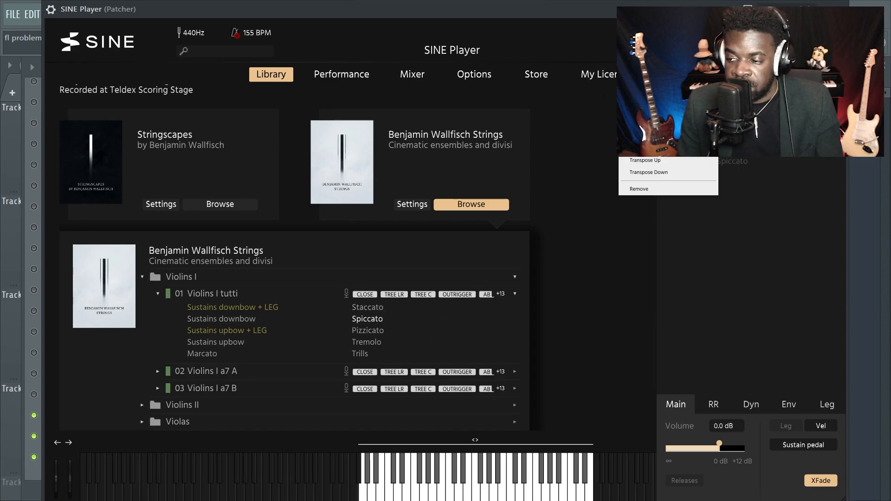
pyautogui.click(688, 190)
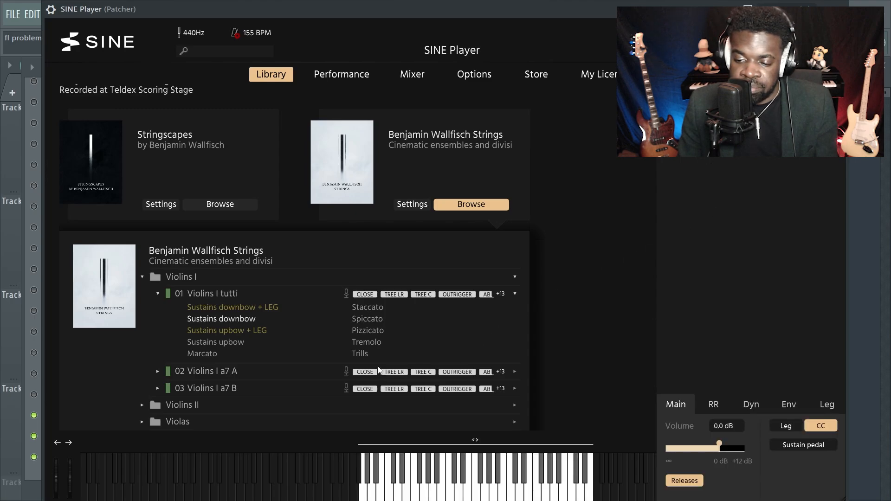
pyautogui.click(376, 344)
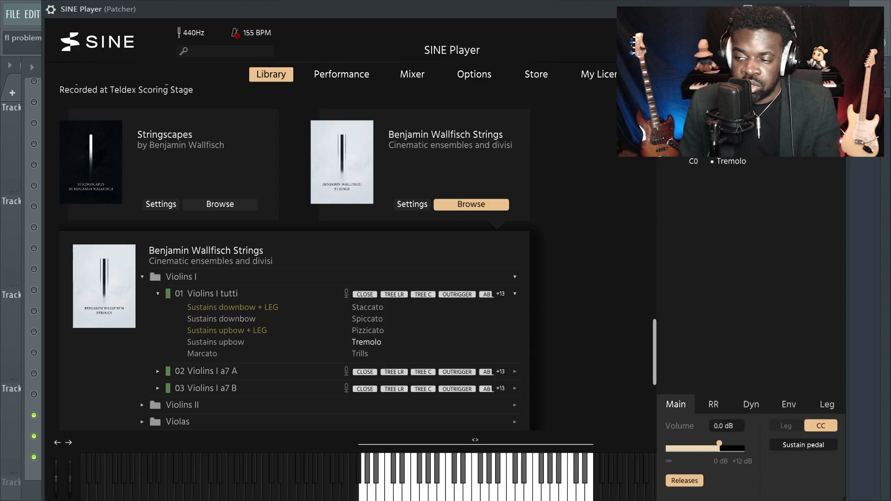
pyautogui.click(841, 8)
pyautogui.click(159, 89)
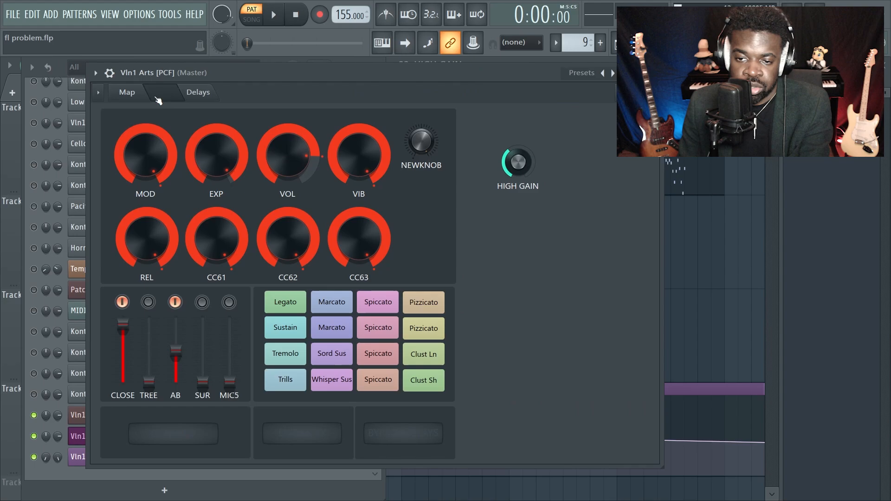
# - In the Patcher map, expose the SINE Player's MIDI CC #1 (Modulation wheel) input and link the MOD knob output to it
pyautogui.moveTo(203, 70); pyautogui.dragTo(315, 67)
pyautogui.click(242, 87)
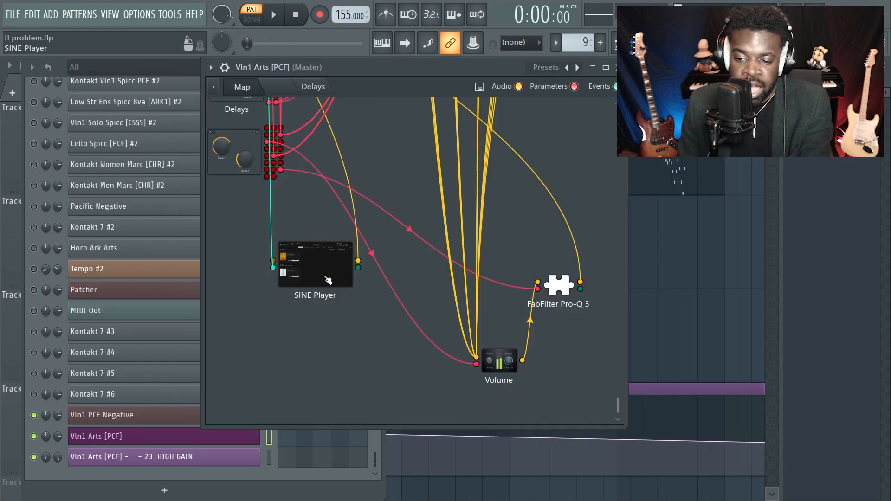
pyautogui.rightClick(326, 278)
pyautogui.moveTo(418, 337)
pyautogui.moveTo(495, 349)
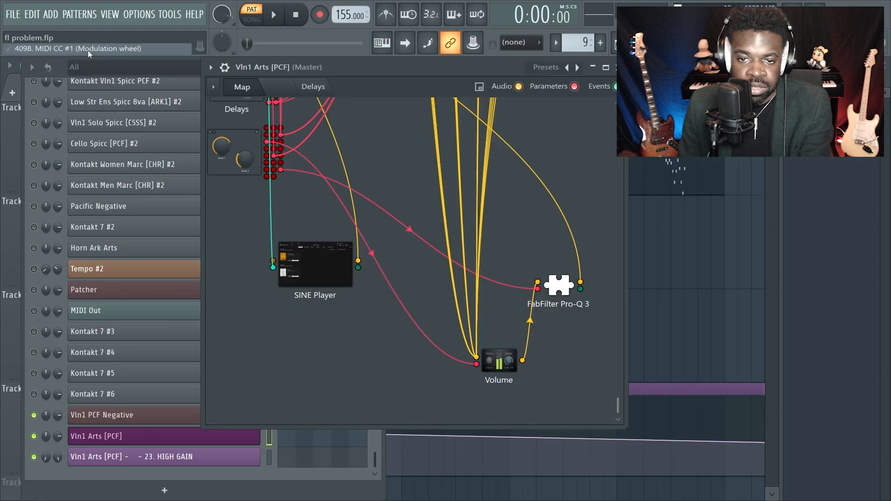
pyautogui.click(86, 60)
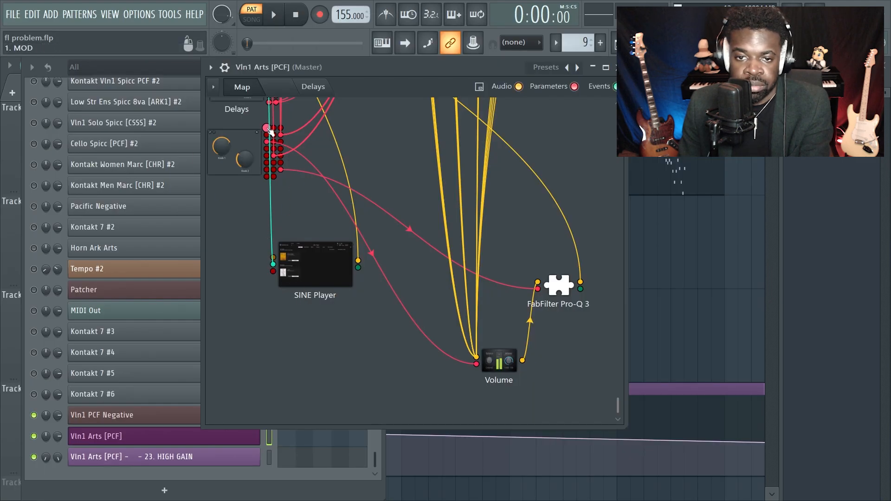
pyautogui.moveTo(268, 130); pyautogui.dragTo(329, 263)
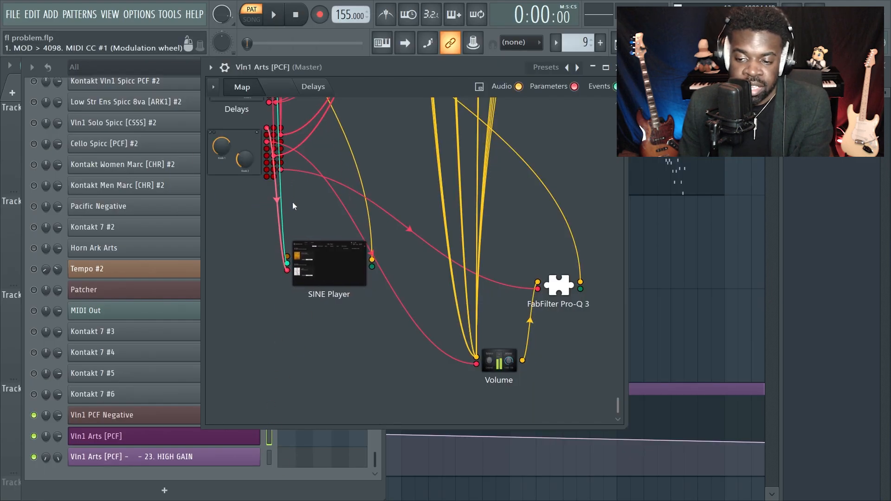
# - Choose the first note colour group in the Vln1 Arts piano roll and turn the MOD knob down to test the articulation
pyautogui.click(310, 441)
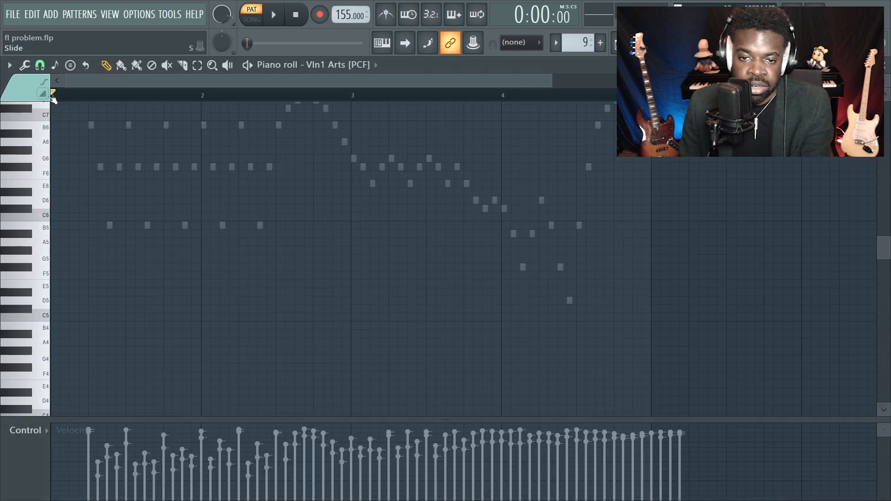
pyautogui.click(21, 90)
pyautogui.click(19, 116)
pyautogui.press('F6')
pyautogui.click(252, 436)
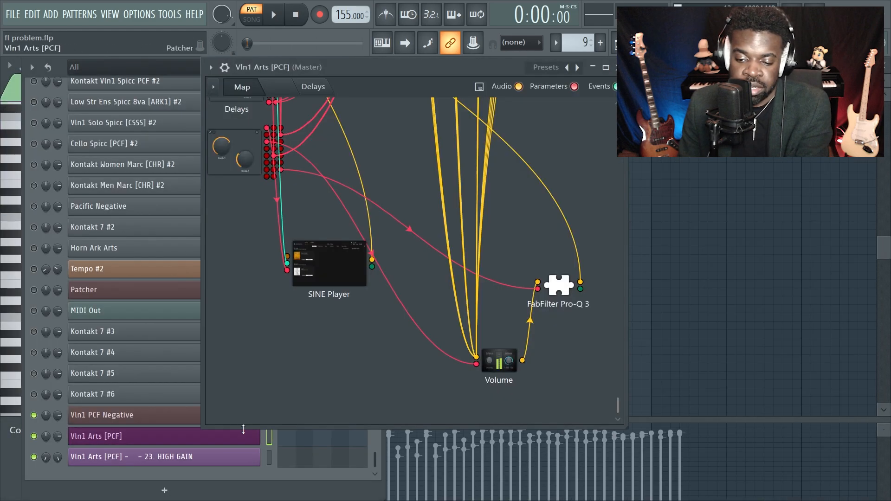
pyautogui.click(290, 91)
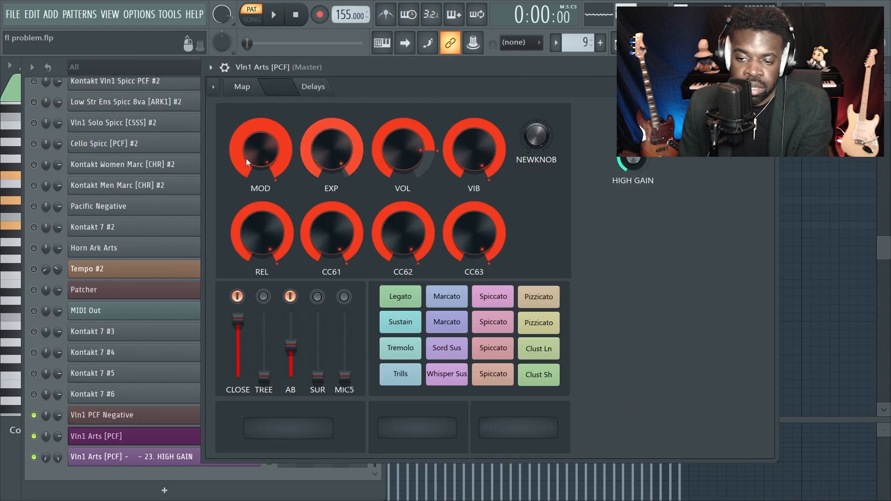
pyautogui.moveTo(246, 158); pyautogui.dragTo(260, 170)
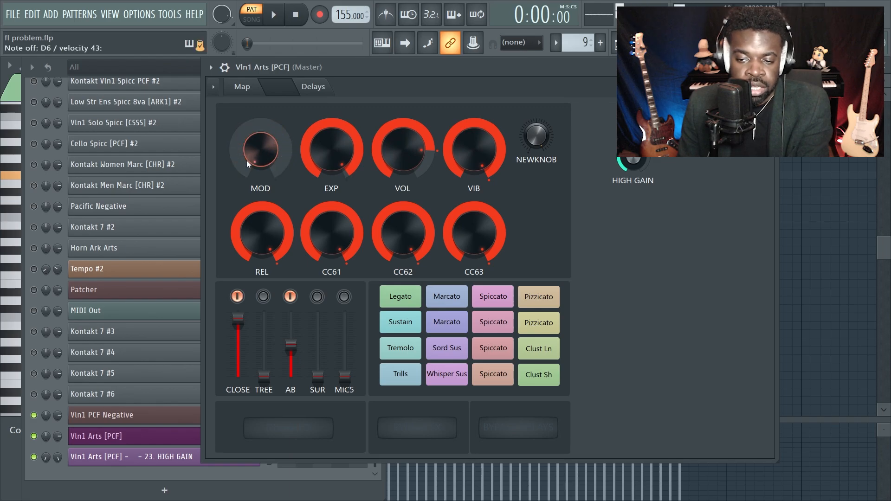
# - Switch the Vln1 Arts piano roll to note colour group 2 and bring back the Vln1 Arts control surface
pyautogui.click(288, 480)
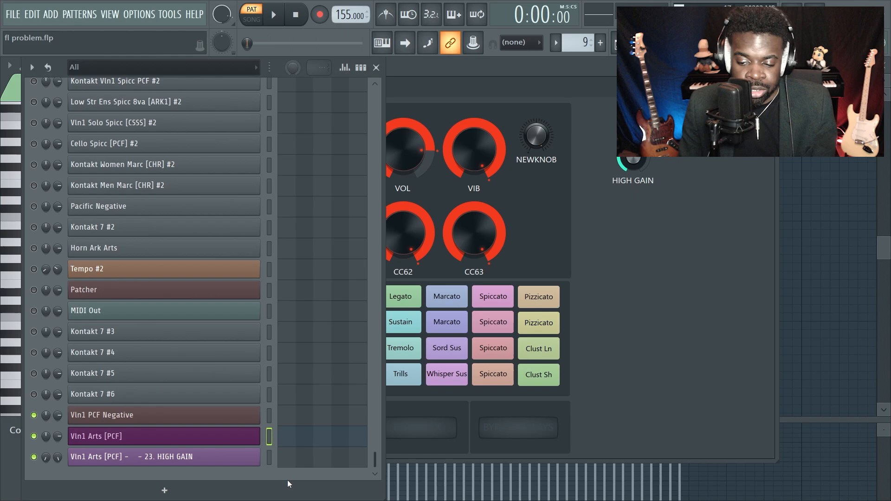
pyautogui.click(299, 436)
pyautogui.click(298, 435)
pyautogui.click(23, 91)
pyautogui.click(19, 145)
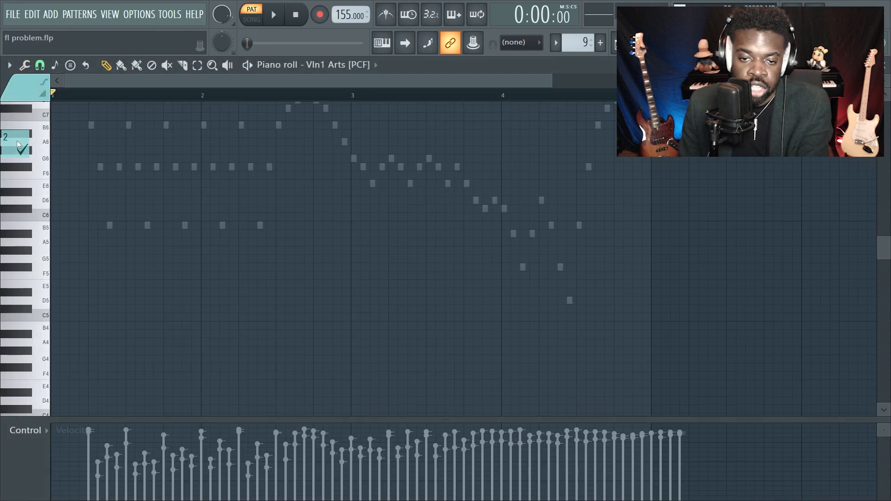
pyautogui.press('F6')
pyautogui.click(116, 437)
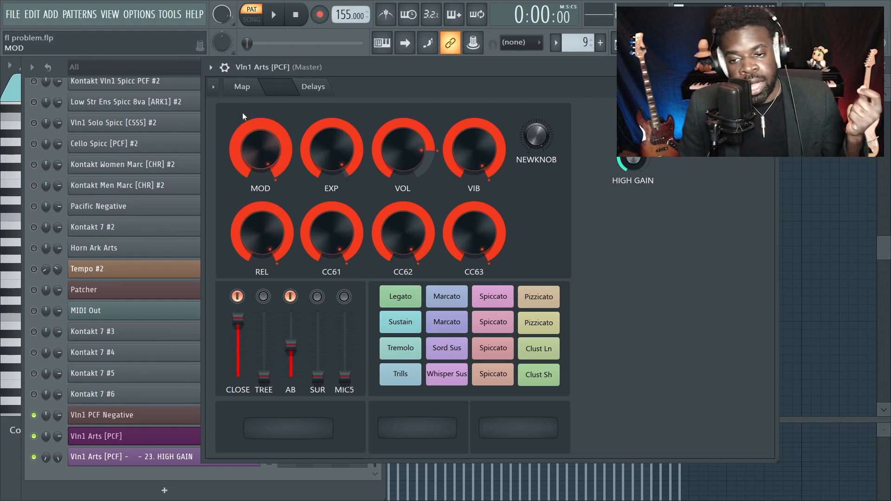
# - Check the SINE Player's loaded articulations from the Patcher map and close its window
pyautogui.click(242, 87)
pyautogui.click(318, 274)
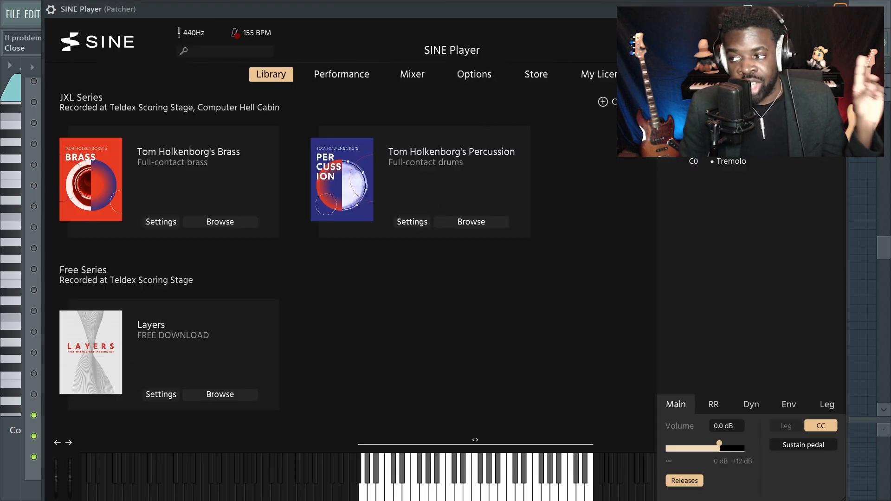
pyautogui.click(840, 9)
# - Add a MIDI Out plugin to the map and place its open window beside the SINE Player node
pyautogui.moveTo(352, 259); pyautogui.dragTo(344, 269)
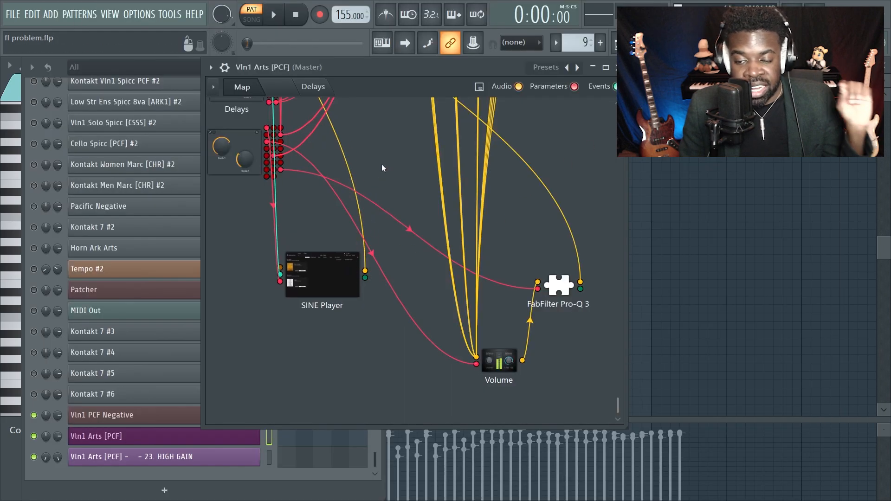
pyautogui.doubleClick(391, 141)
pyautogui.write('midi')
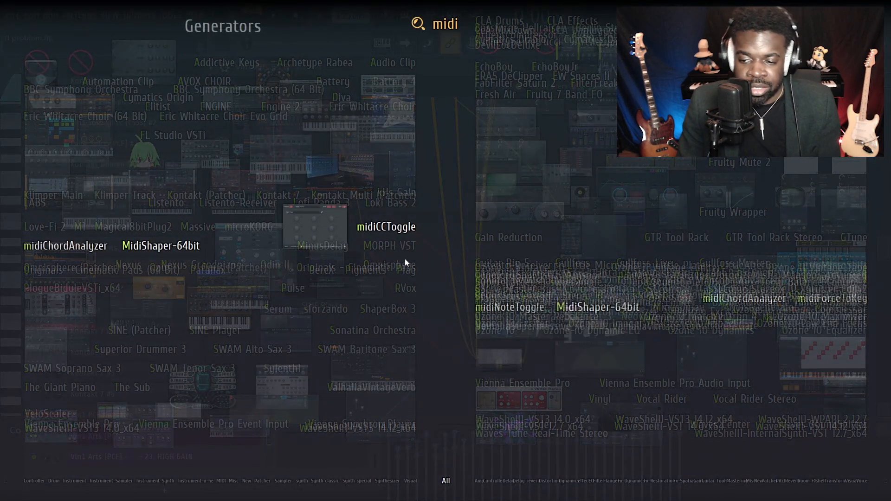
pyautogui.click(319, 218)
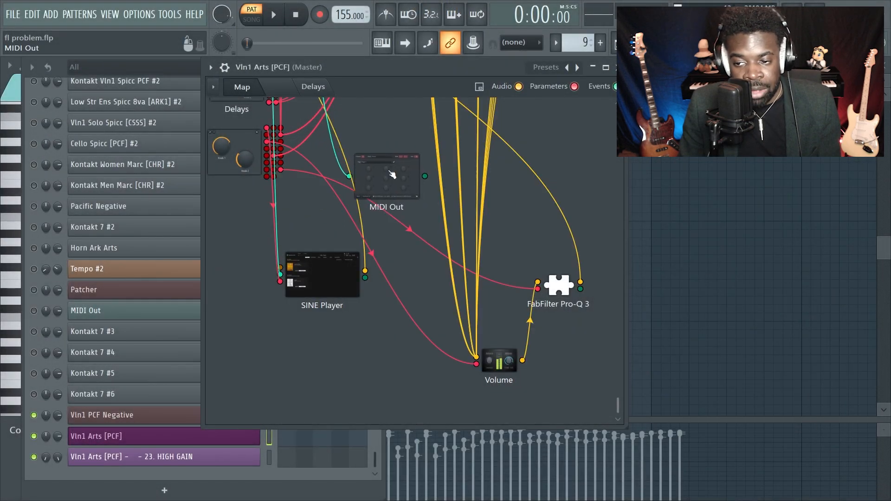
pyautogui.doubleClick(381, 178)
pyautogui.click(418, 171)
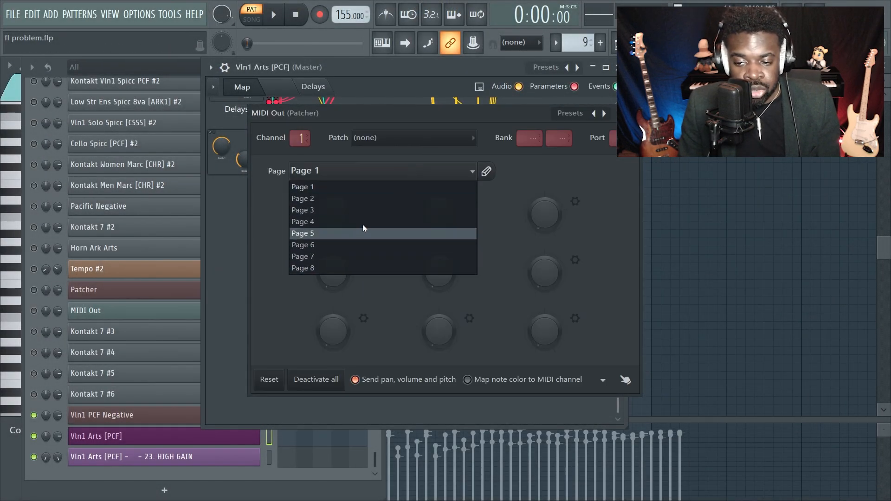
pyautogui.click(302, 311)
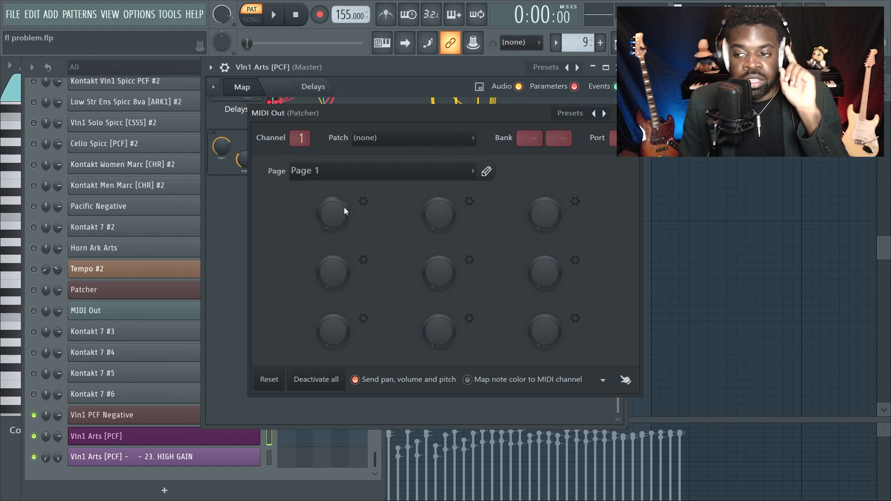
pyautogui.moveTo(413, 120); pyautogui.dragTo(607, 102)
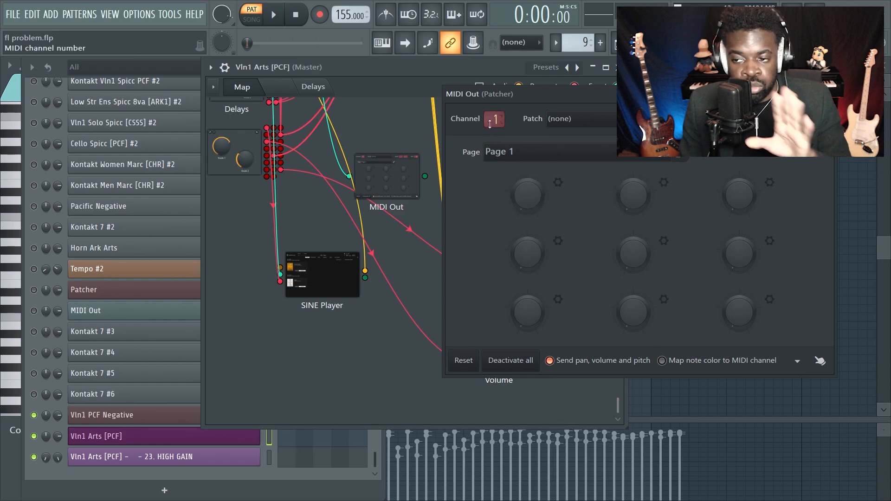
pyautogui.moveTo(502, 104); pyautogui.dragTo(497, 97)
# - Name the first MIDI Out knob MOD1 and give it the short name MOD
pyautogui.rightClick(523, 190)
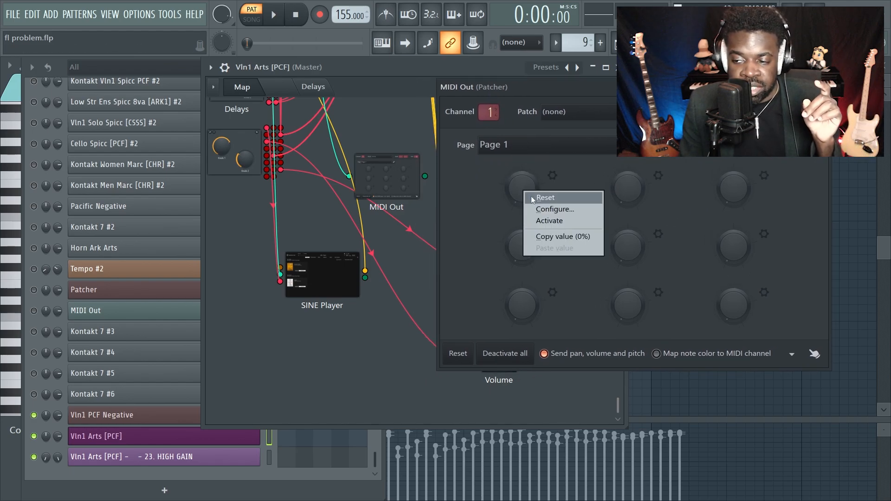
pyautogui.click(538, 210)
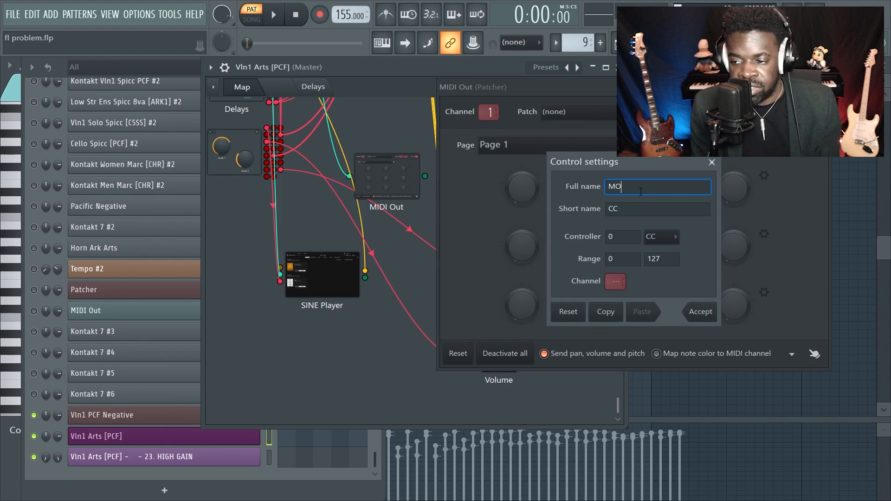
pyautogui.write('MOD WHEEL 1')
pyautogui.press('Tab')
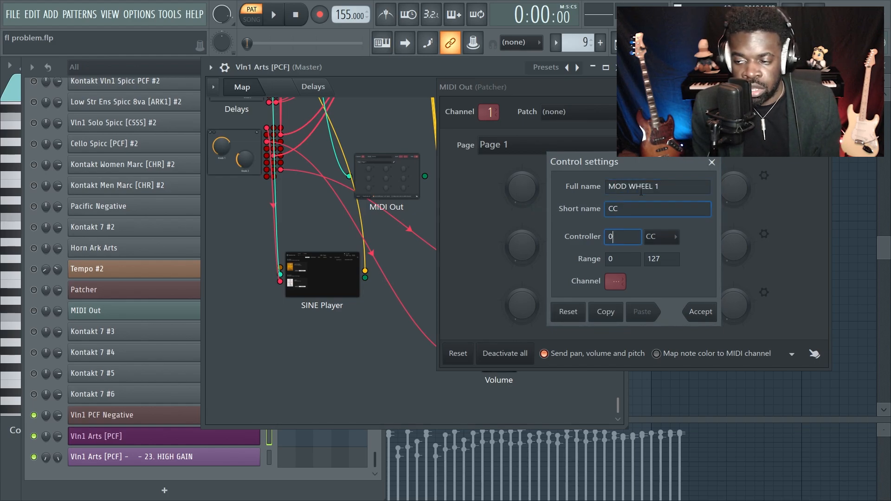
pyautogui.hotkey('shift', 'Tab')
pyautogui.hotkey('shift', 'Tab')
pyautogui.write('M')
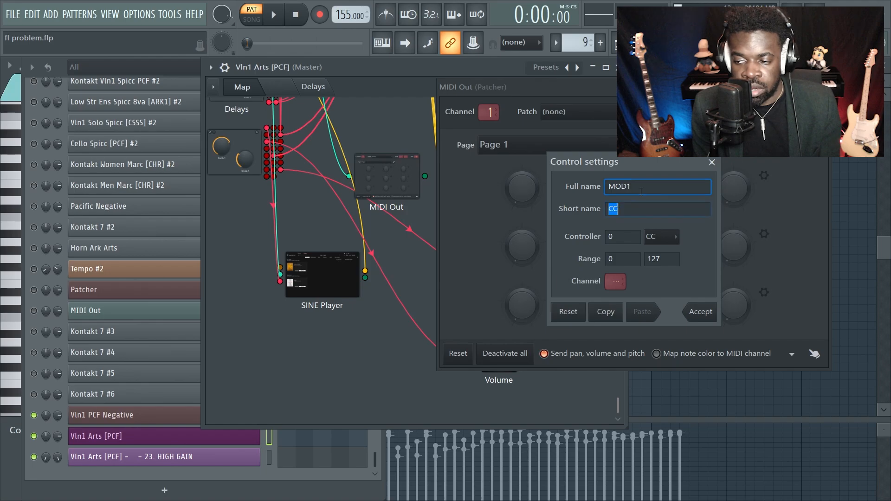
pyautogui.press('Tab')
pyautogui.write('M')
pyautogui.press('Tab')
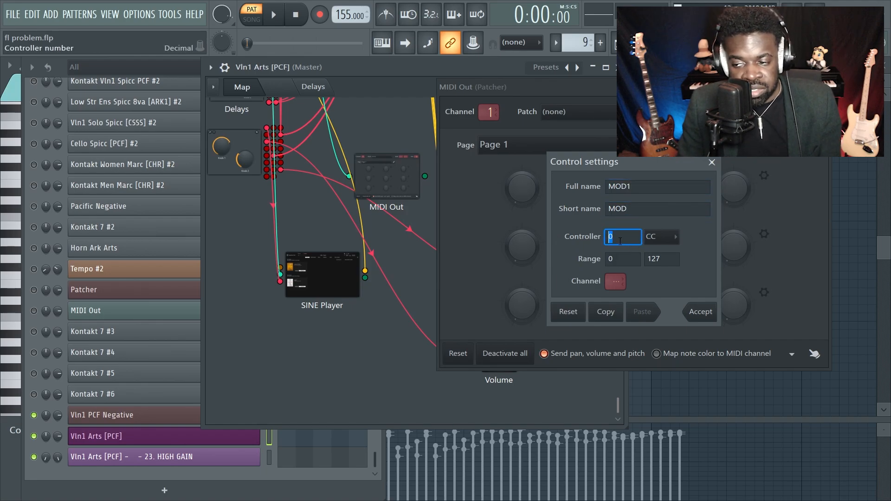
# - Assign the MOD1 knob to controller 1 on MIDI channel 1 and accept its settings
pyautogui.press('Tab')
pyautogui.press('Tab')
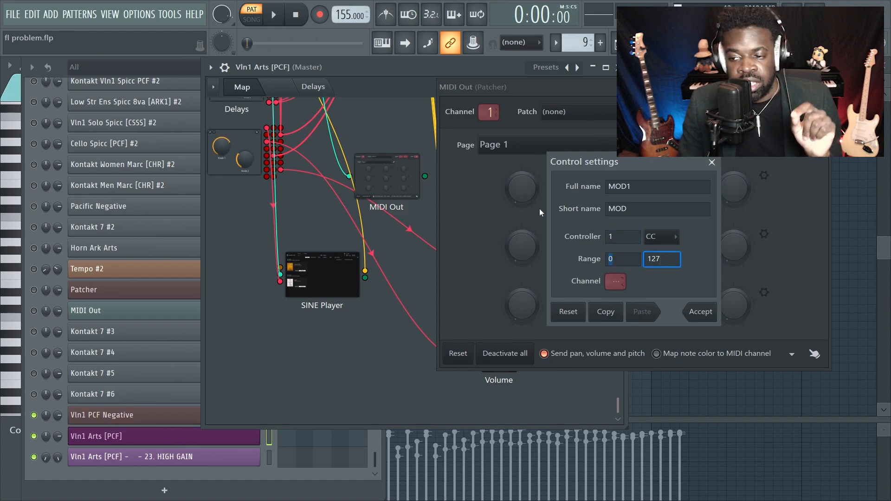
pyautogui.moveTo(615, 283); pyautogui.dragTo(615, 279)
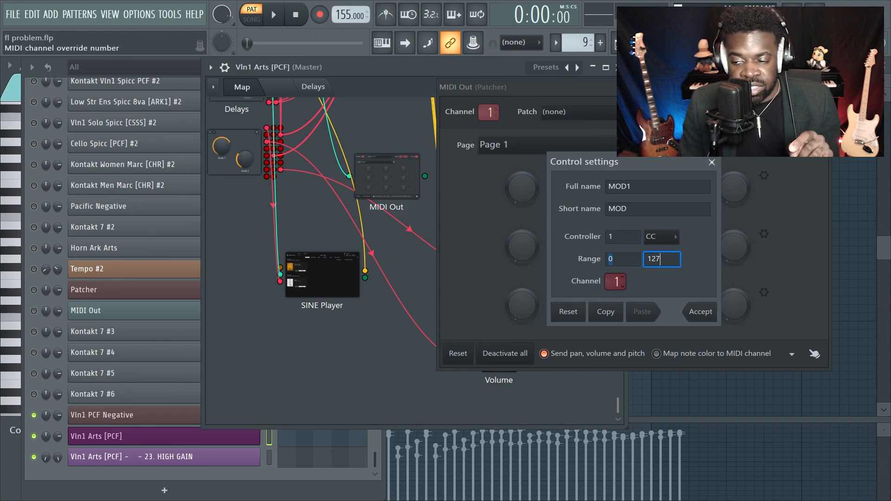
pyautogui.click(701, 312)
# - Configure the second MIDI Out knob with full and short name MOD2, controller 1 and MIDI channel 2
pyautogui.rightClick(536, 190)
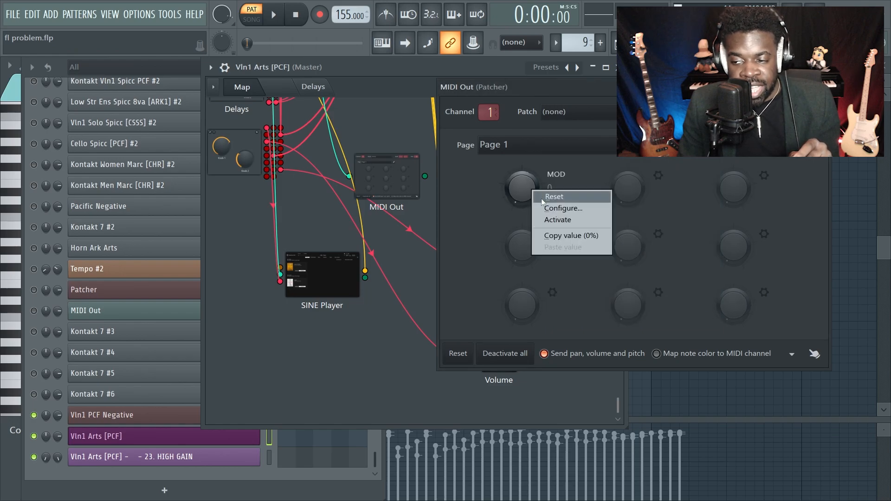
pyautogui.rightClick(623, 181)
pyautogui.click(629, 200)
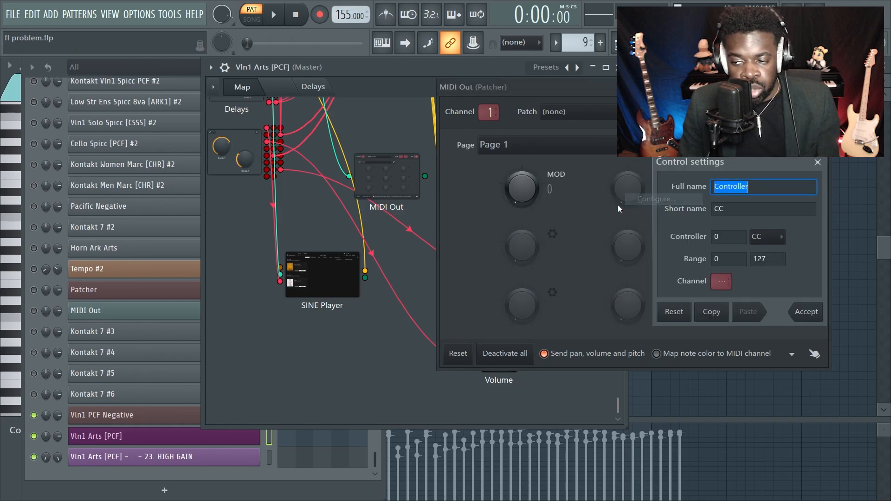
pyautogui.write('MOD2')
pyautogui.press('Tab')
pyautogui.write('MOD')
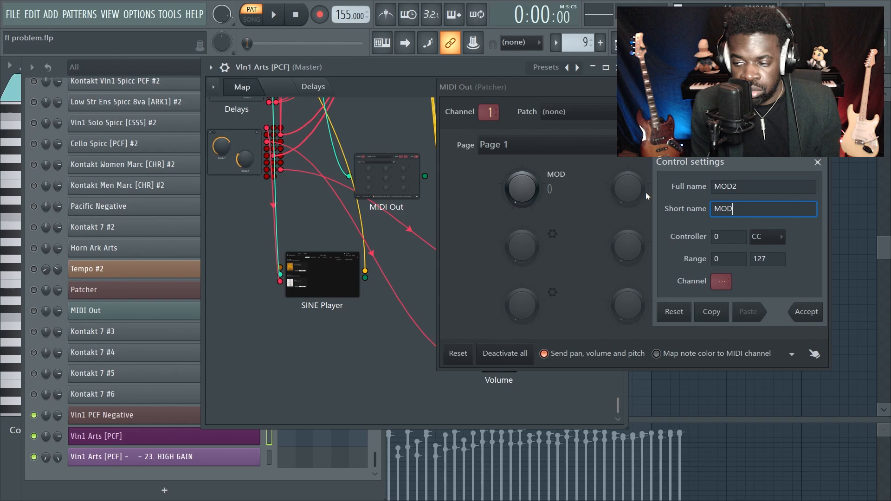
pyautogui.write('2')
pyautogui.press('Tab')
pyautogui.write('1')
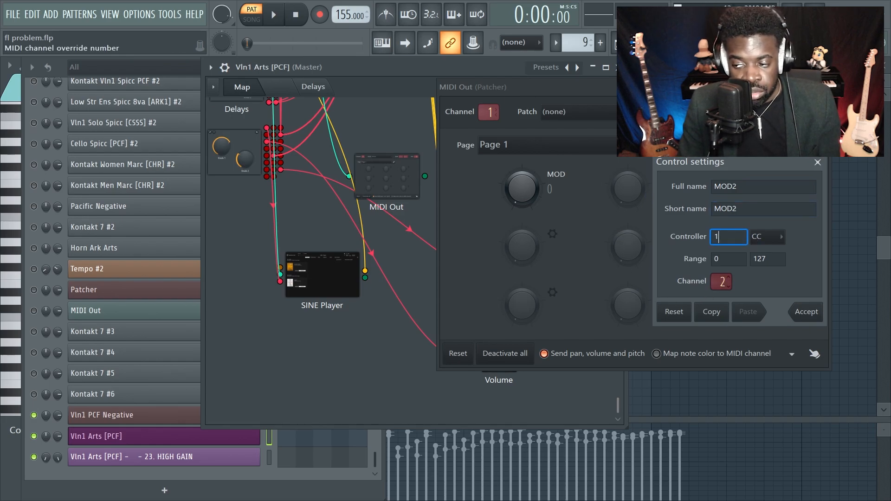
pyautogui.click(793, 312)
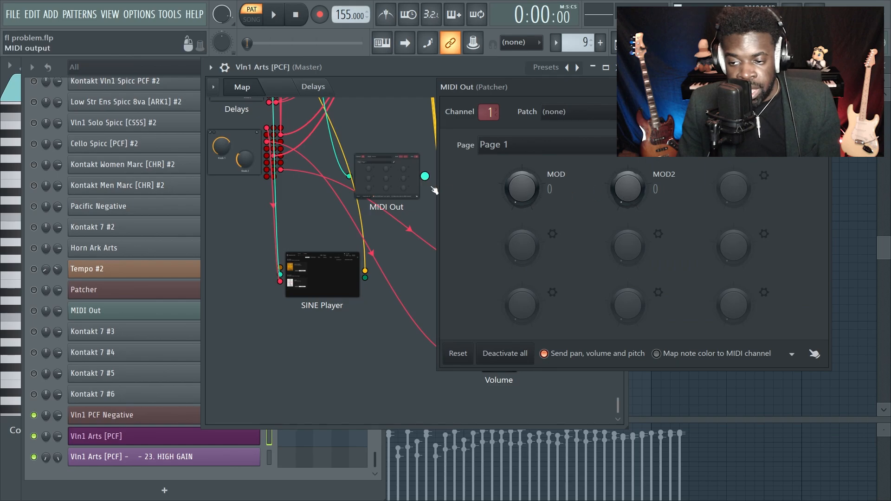
# - Move the MIDI Out node above the SINE Player and connect its MIDI output to the SINE Player's event input
pyautogui.moveTo(395, 182)
pyautogui.mouseDown()
pyautogui.moveTo(371, 194)
pyautogui.moveTo(380, 185)
pyautogui.moveTo(376, 195)
pyautogui.moveTo(304, 163)
pyautogui.moveTo(385, 174)
pyautogui.mouseUp()
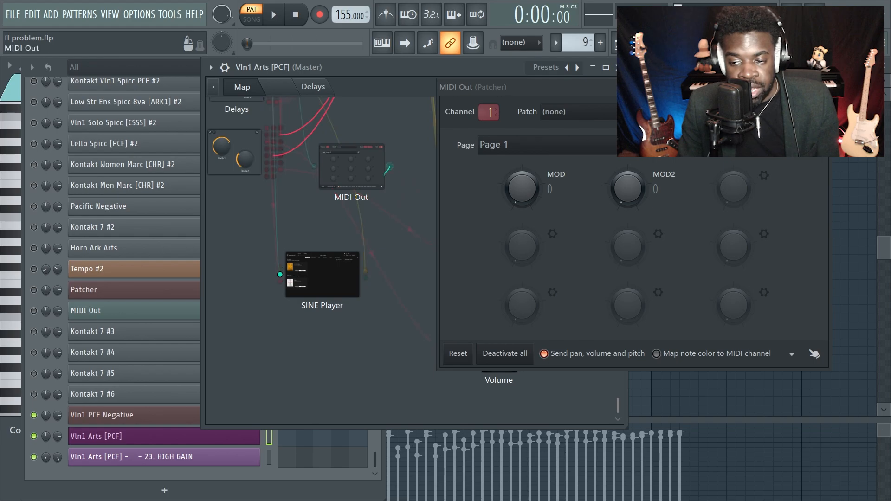
pyautogui.moveTo(305, 238); pyautogui.dragTo(408, 171)
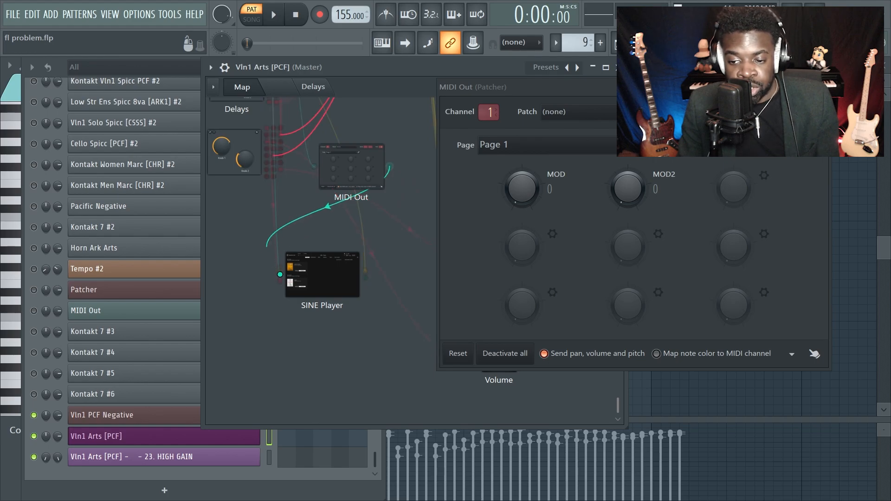
pyautogui.moveTo(266, 246); pyautogui.dragTo(280, 275)
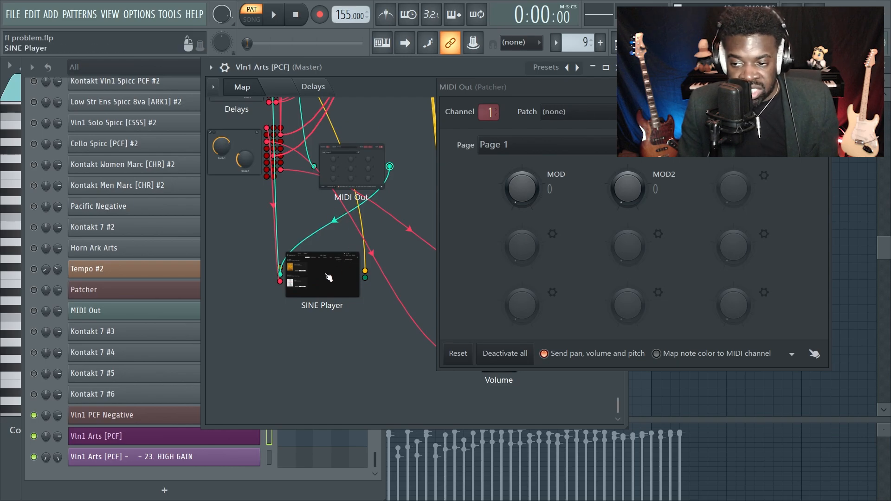
# - Open the SINE Player inside the Patcher and set its MIDI input port to 0 in the plugin settings
pyautogui.doubleClick(329, 278)
pyautogui.moveTo(313, 22); pyautogui.dragTo(365, 200)
pyautogui.moveTo(619, 93); pyautogui.dragTo(587, 79)
pyautogui.moveTo(162, 217); pyautogui.dragTo(158, 113)
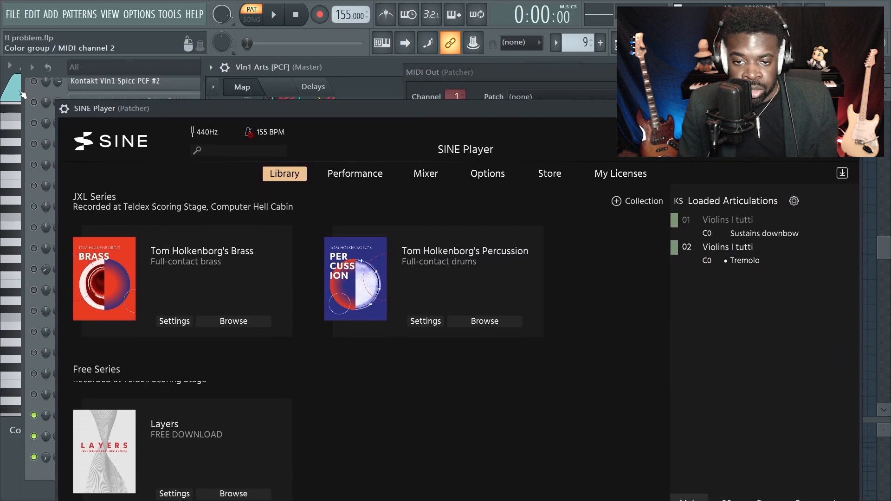
pyautogui.click(64, 108)
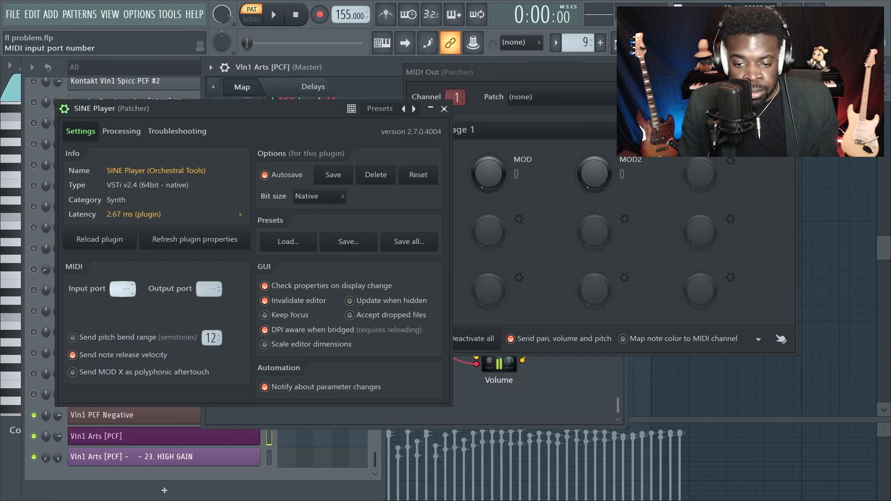
pyautogui.click(64, 108)
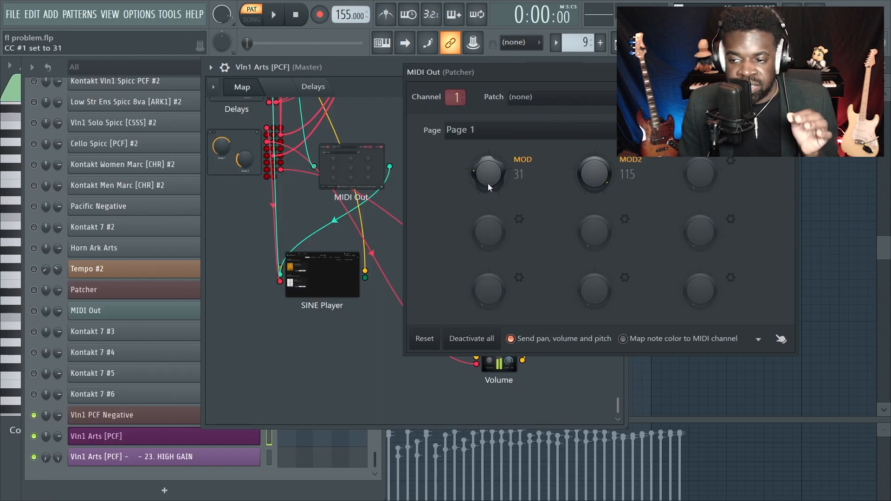
# - Turn the MIDI Out's MOD knob up to 127, review the SINE Player's MIDI port settings and close its window
pyautogui.moveTo(489, 183); pyautogui.dragTo(488, 202)
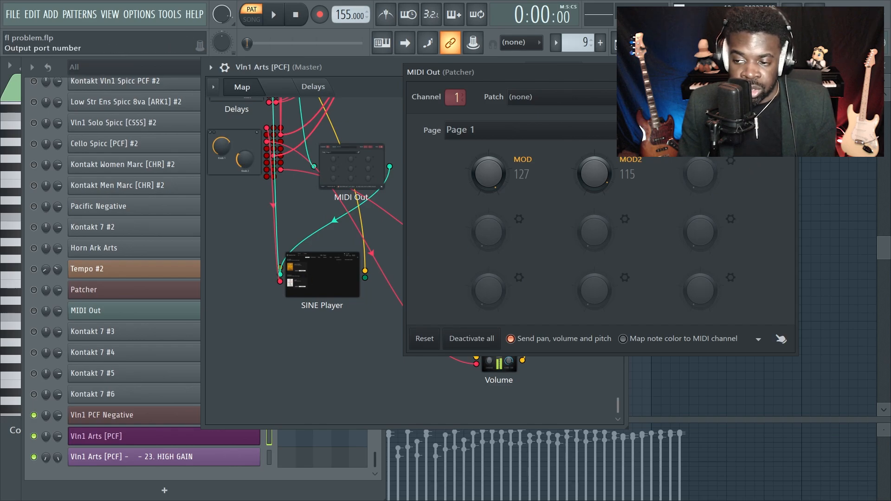
pyautogui.click(322, 274)
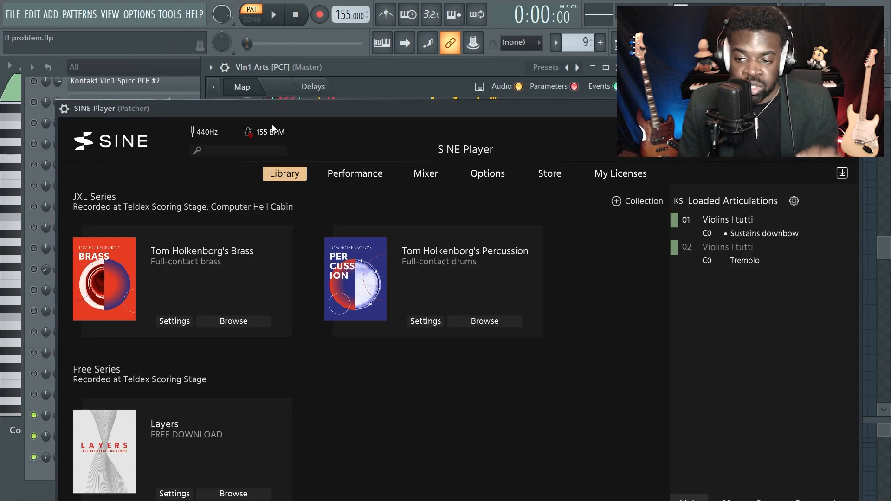
pyautogui.click(65, 109)
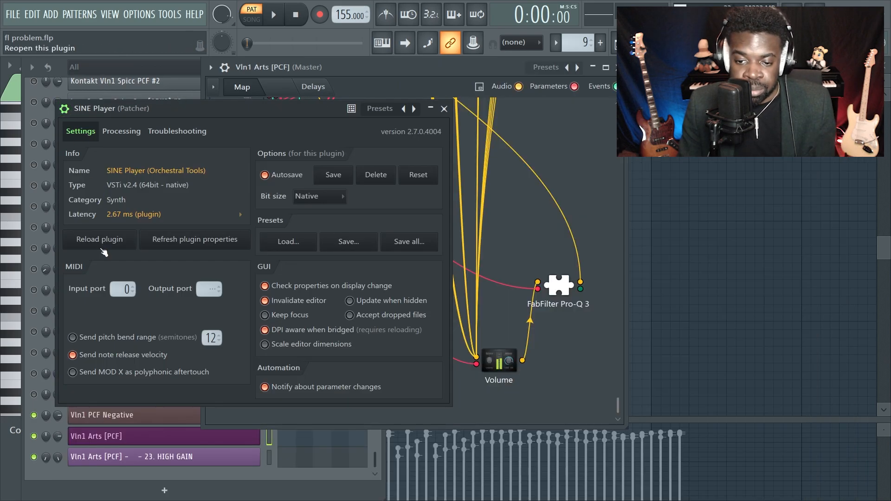
pyautogui.click(65, 110)
pyautogui.click(852, 109)
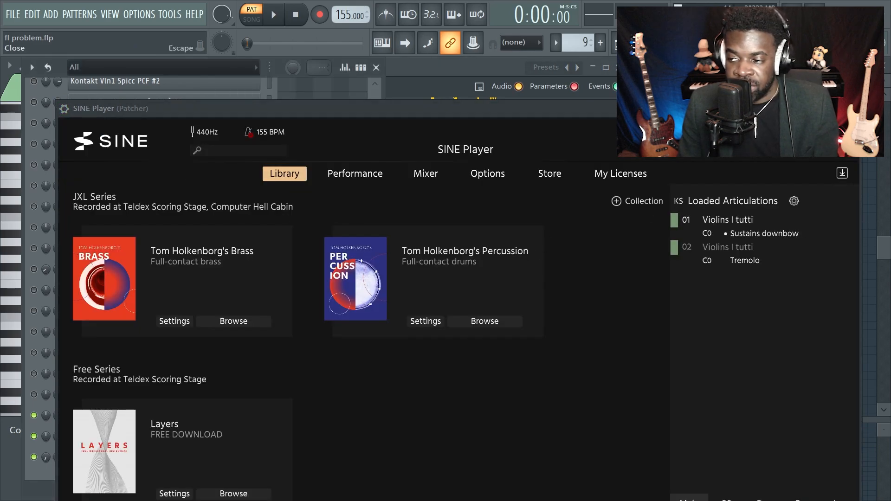
pyautogui.click(852, 108)
pyautogui.press('F6')
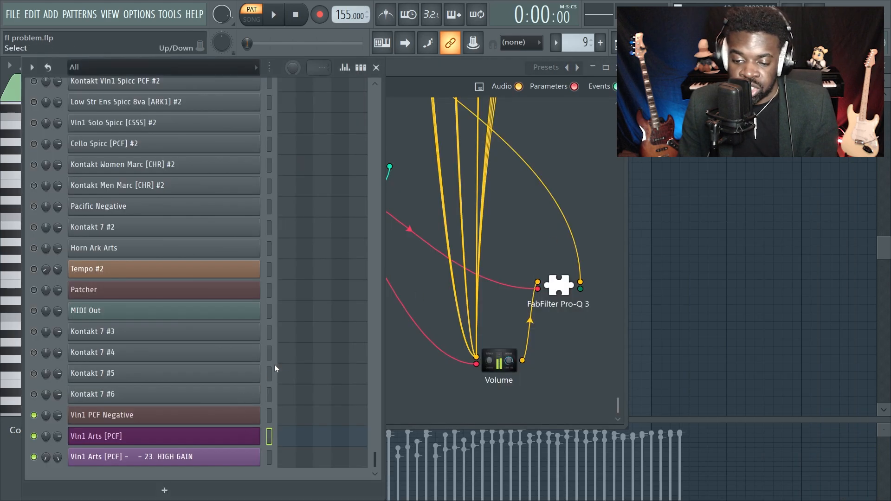
# - Reopen the MIDI Out node and sweep its MOD knob up and down to test the first articulation, ending at 0
pyautogui.click(435, 192)
pyautogui.doubleClick(346, 169)
pyautogui.moveTo(490, 172); pyautogui.dragTo(490, 138)
pyautogui.moveTo(489, 173); pyautogui.dragTo(490, 200)
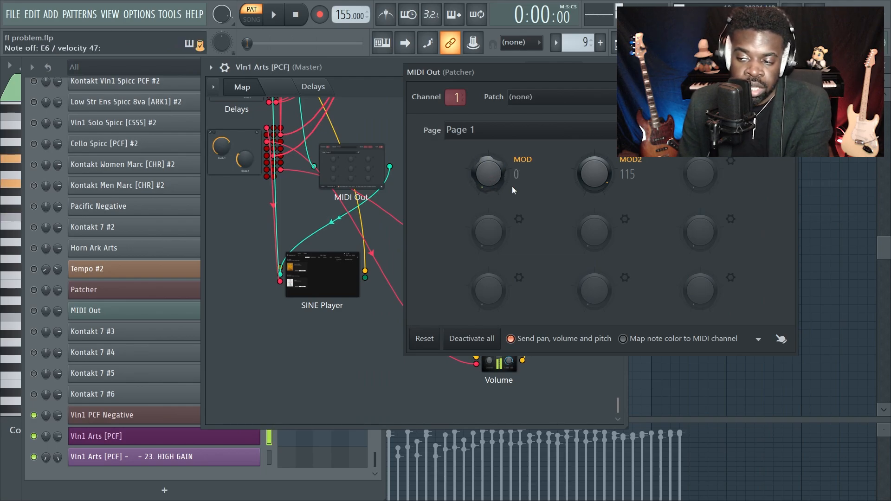
# - Switch the piano roll's note color group to MIDI channel 2 and reopen the Vln1 Arts [PCF] Patcher
pyautogui.click(853, 197)
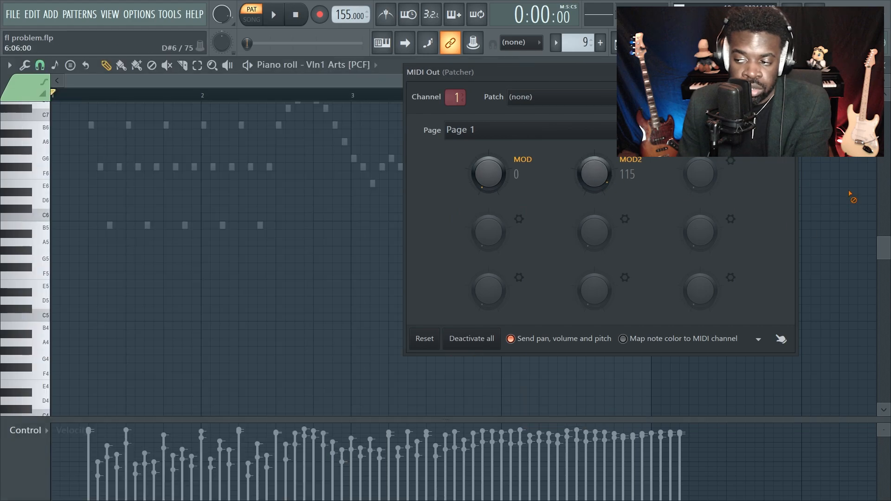
pyautogui.click(23, 85)
pyautogui.click(22, 143)
pyautogui.press('F6')
pyautogui.click(194, 436)
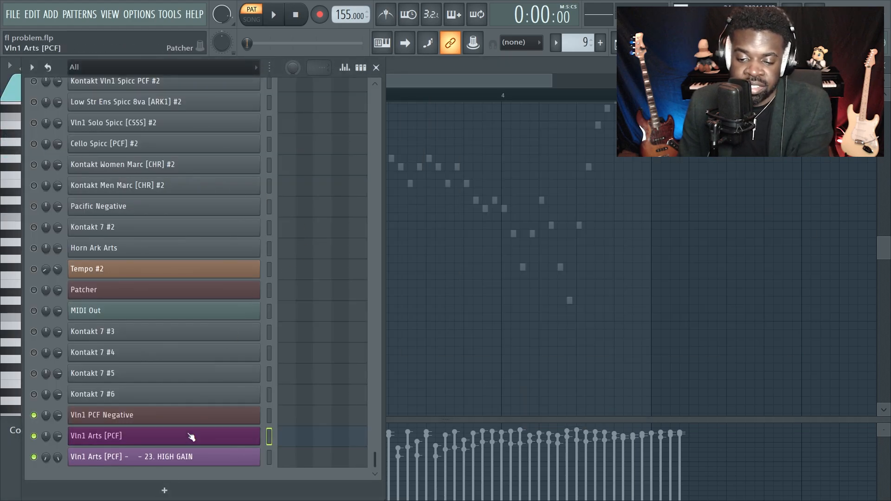
# - Test the MOD2 knob in MIDI Out by sweeping it, leaving both MOD and MOD2 at 127
pyautogui.click(351, 167)
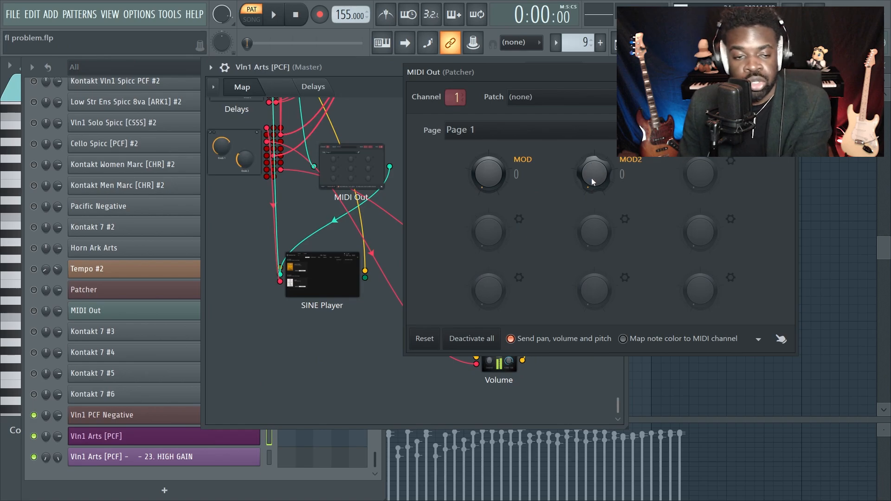
pyautogui.moveTo(599, 186); pyautogui.dragTo(599, 175)
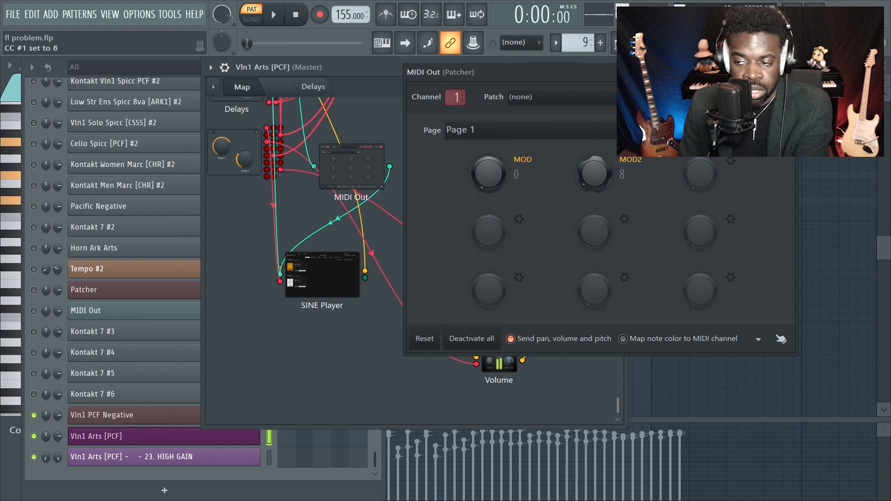
pyautogui.moveTo(598, 175); pyautogui.dragTo(600, 177)
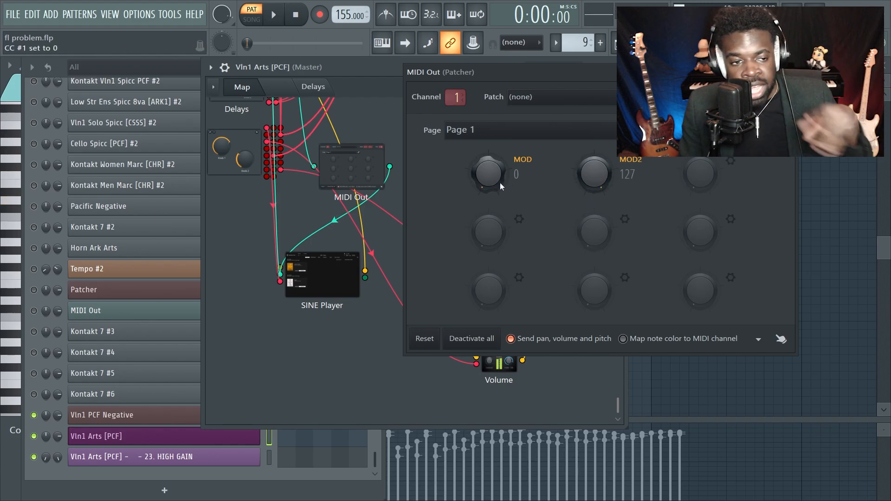
pyautogui.moveTo(484, 186); pyautogui.dragTo(483, 180)
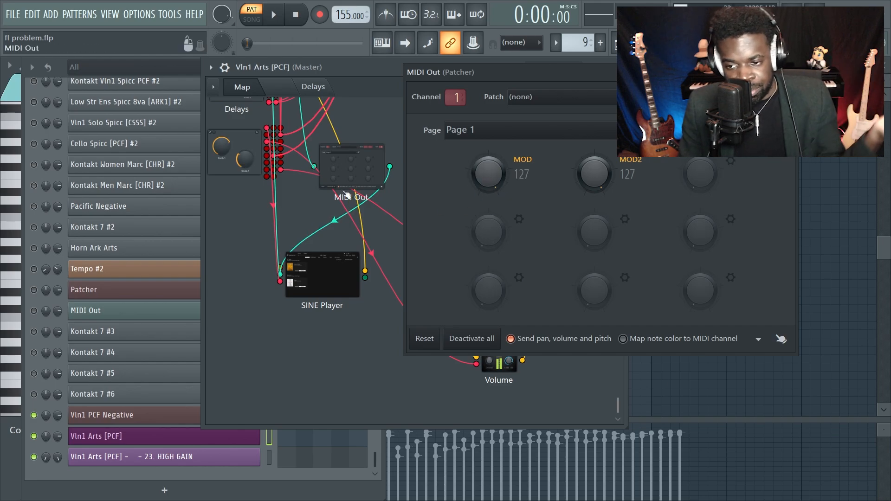
pyautogui.rightClick(494, 174)
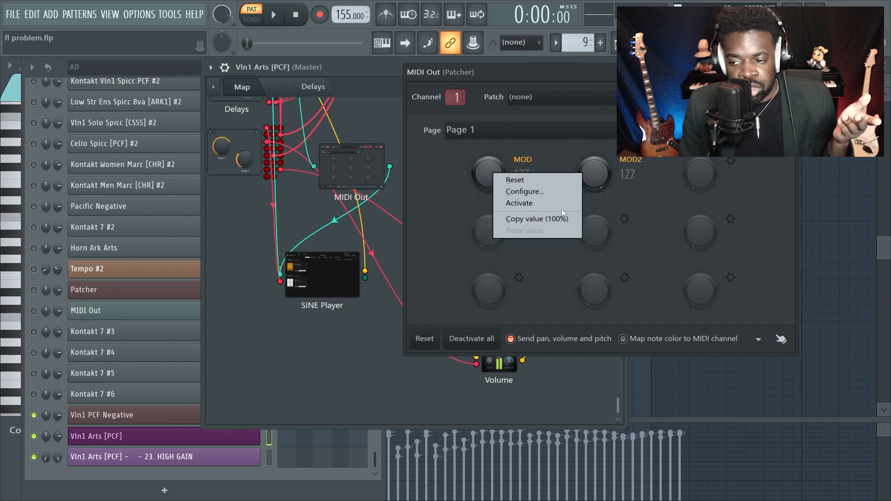
pyautogui.click(473, 167)
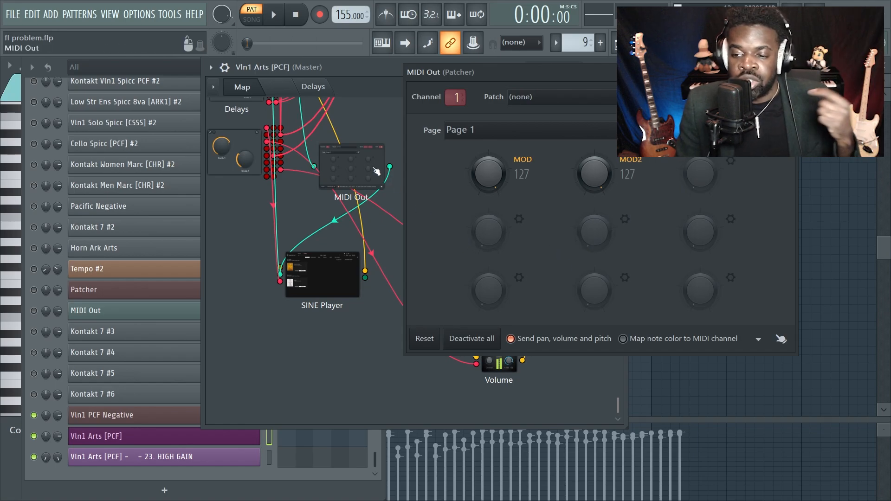
pyautogui.rightClick(493, 175)
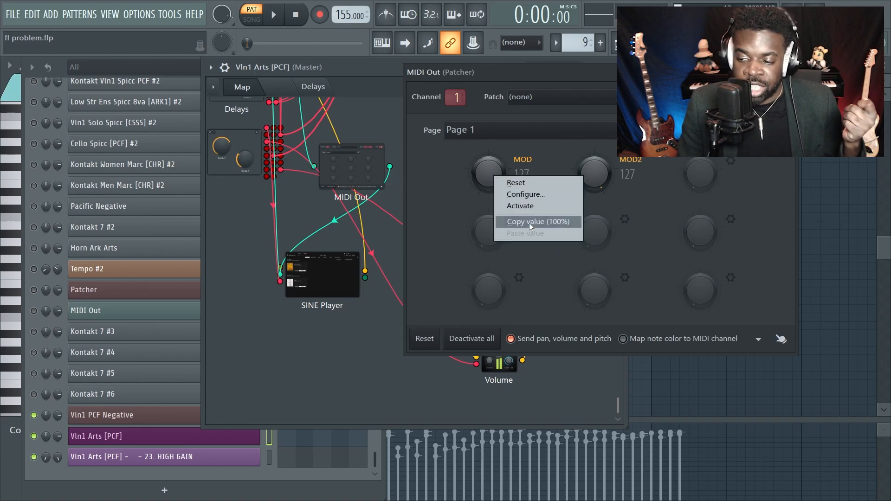
pyautogui.click(441, 206)
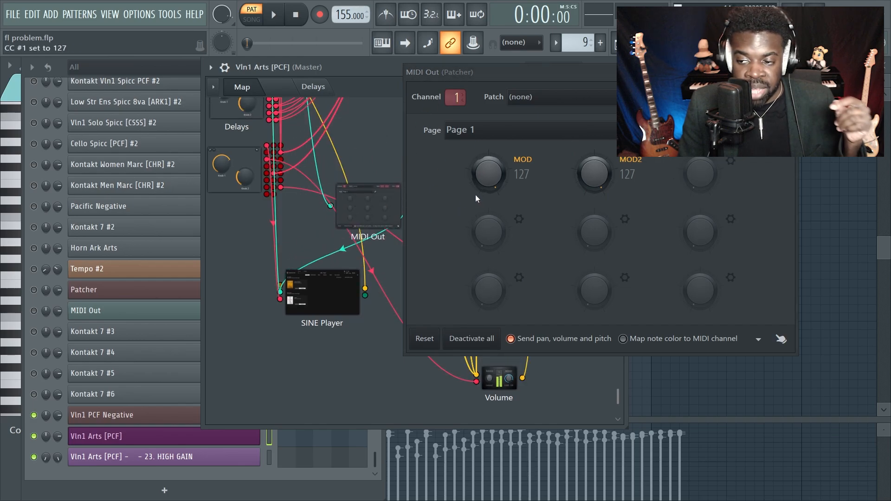
pyautogui.rightClick(492, 170)
pyautogui.click(483, 177)
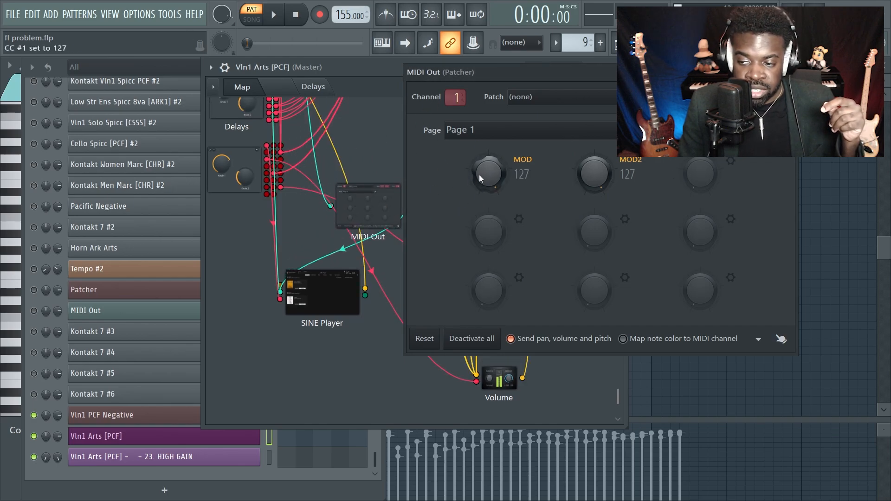
pyautogui.rightClick(482, 176)
pyautogui.click(449, 187)
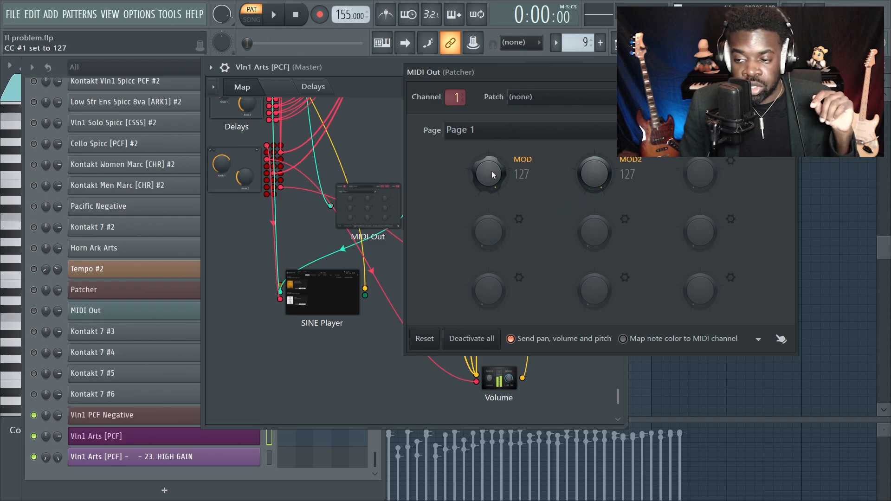
# - Activate the MOD and MOD2 knobs as parameter inputs of the MIDI Out node and move the node upward on the map
pyautogui.rightClick(491, 171)
pyautogui.click(514, 202)
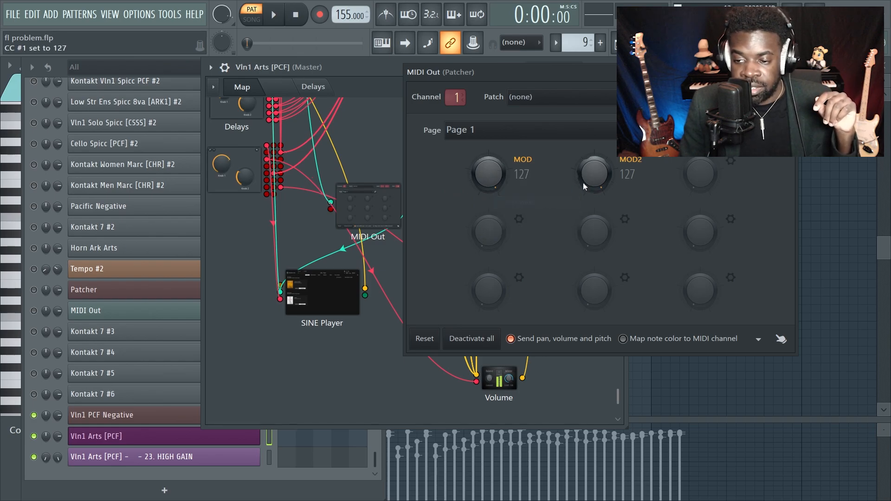
pyautogui.rightClick(594, 176)
pyautogui.click(620, 208)
pyautogui.moveTo(373, 211); pyautogui.dragTo(382, 179)
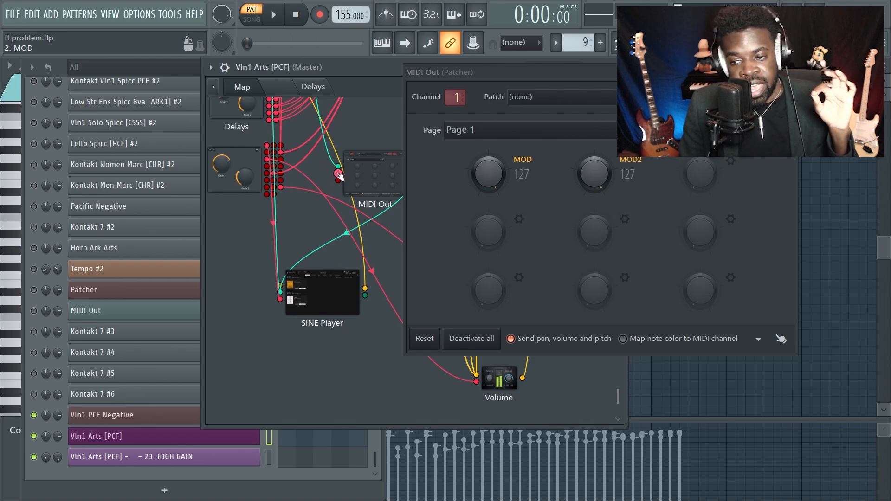
# - Connect the control surface's MOD output to both the MOD and MOD2 inputs of the MIDI Out node, and reopen MIDI Out
pyautogui.click(274, 85)
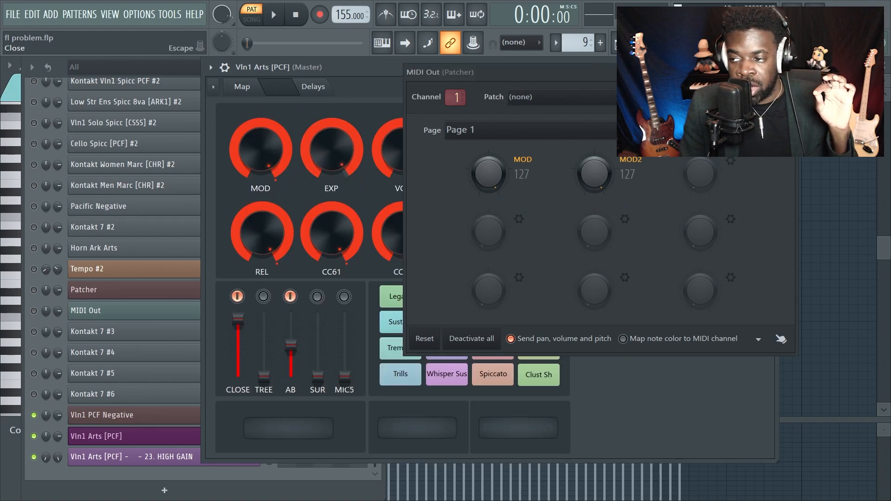
pyautogui.click(272, 160)
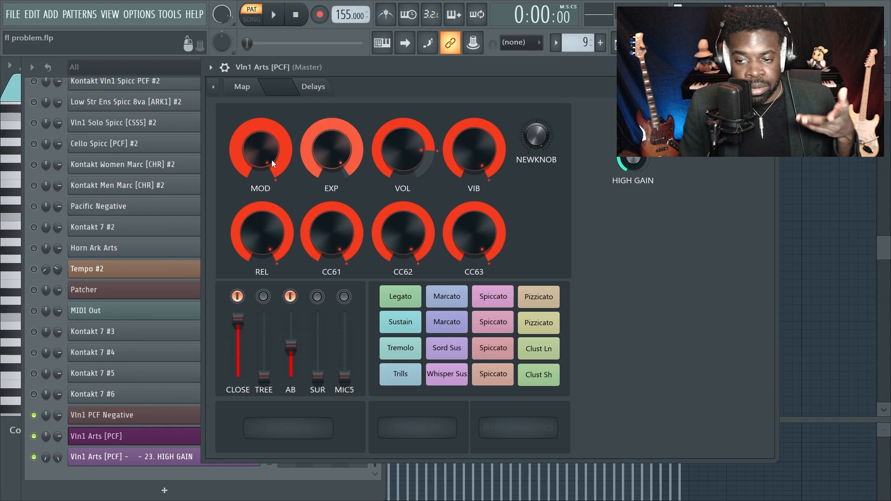
pyautogui.click(242, 89)
pyautogui.click(357, 179)
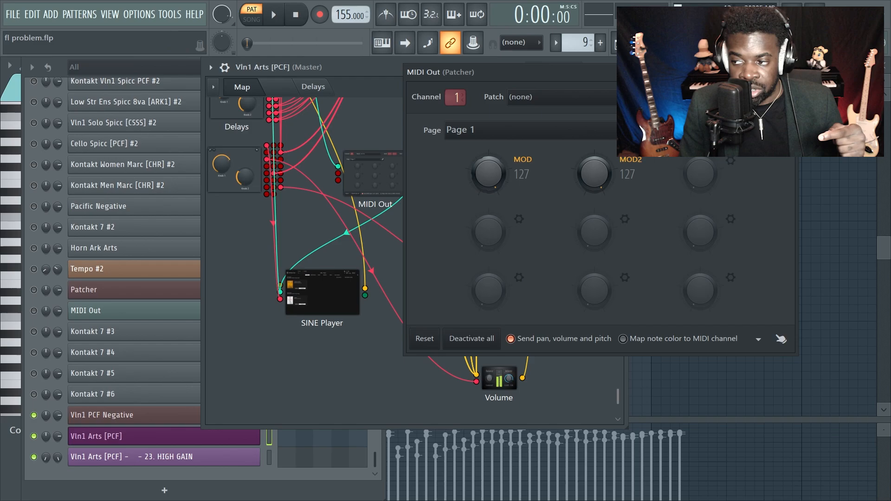
pyautogui.click(789, 72)
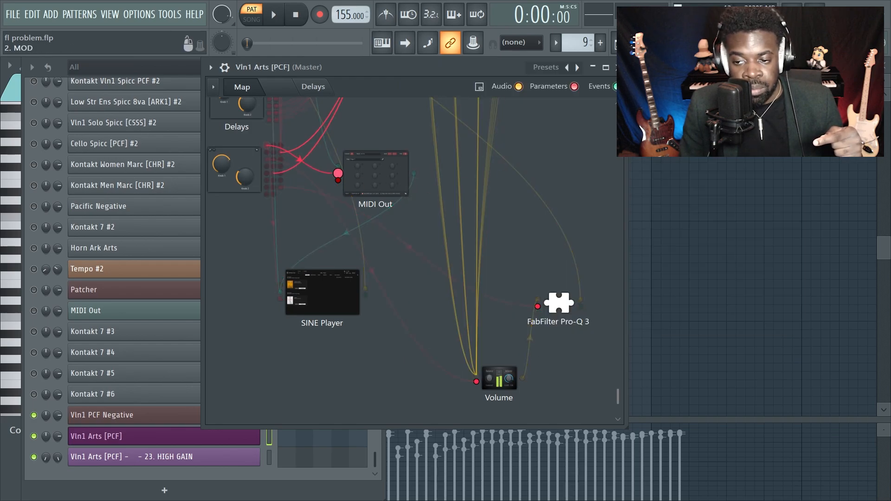
pyautogui.click(376, 174)
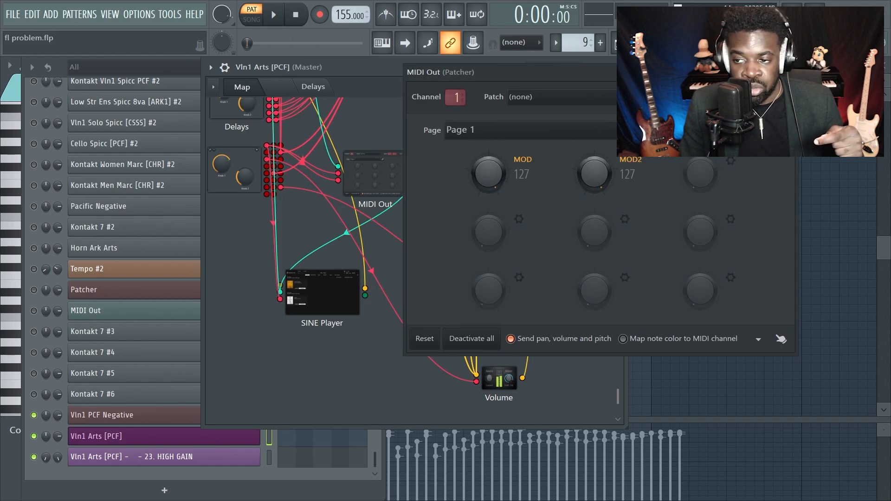
# - Turn the MOD knob on the Patcher's control surface to test its link to the two MIDI Out knobs
pyautogui.click(284, 89)
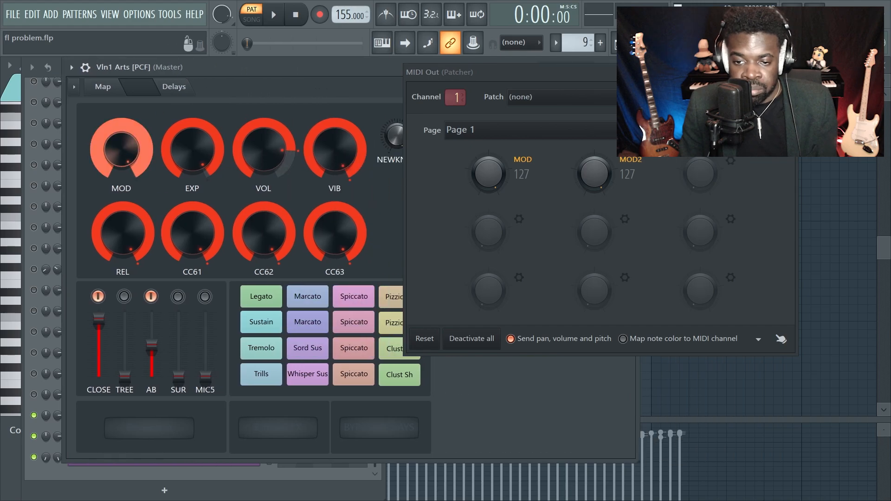
pyautogui.moveTo(121, 149); pyautogui.dragTo(121, 116)
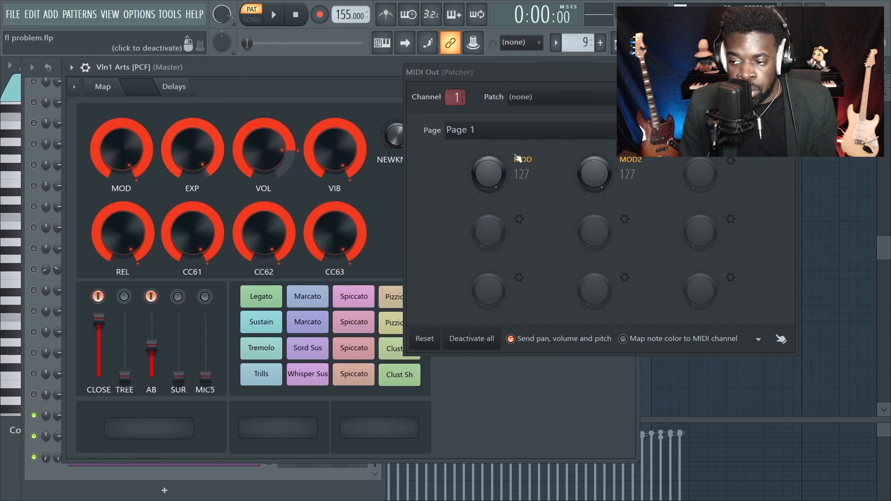
pyautogui.click(102, 87)
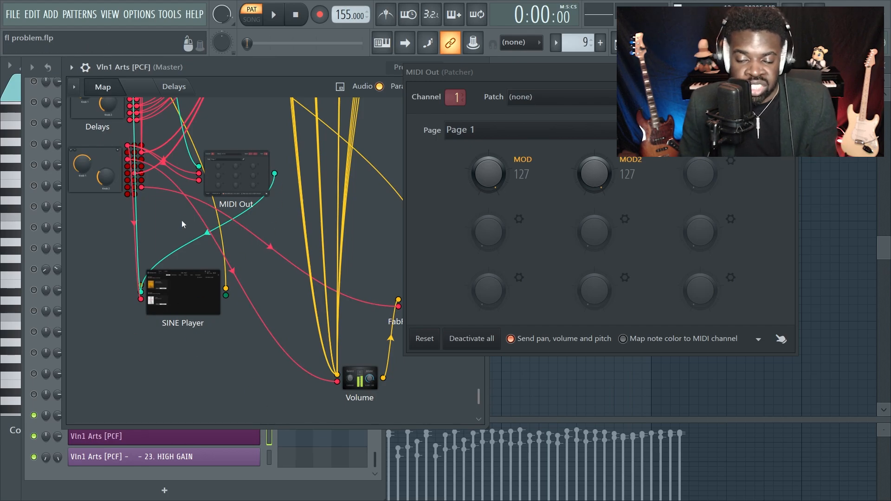
# - Show the Patcher's control surface, close the MIDI Out window and place the Patcher beside the channel rack
pyautogui.click(143, 89)
pyautogui.moveTo(271, 66); pyautogui.dragTo(470, 82)
pyautogui.click(789, 73)
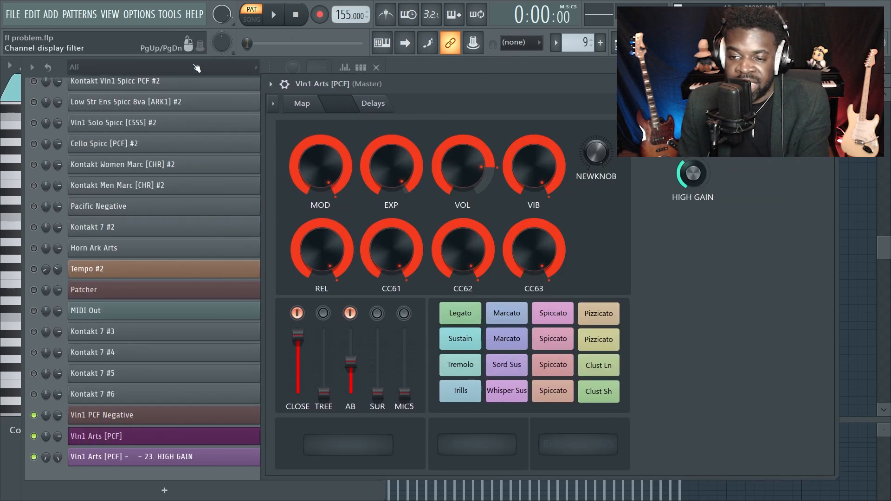
pyautogui.moveTo(382, 80); pyautogui.dragTo(490, 56)
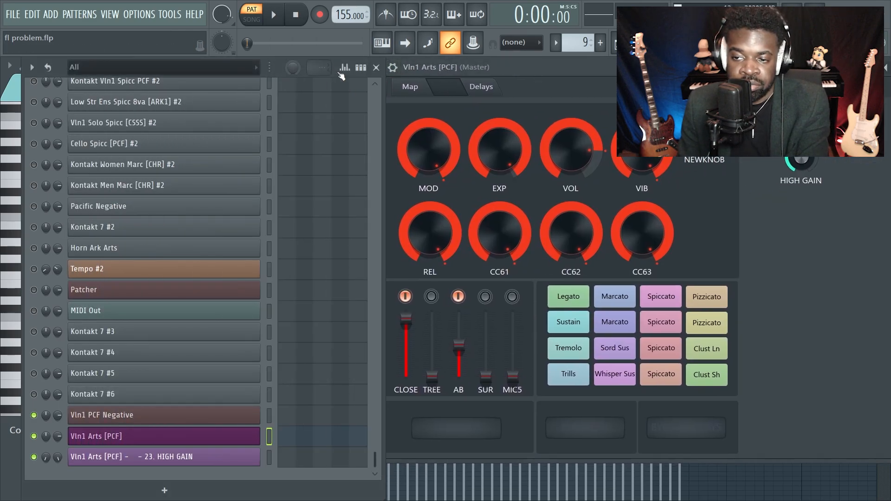
# - Switch the piano roll's note color group to green and reopen the Vln1 Arts [PCF] Patcher
pyautogui.click(375, 68)
pyautogui.click(28, 91)
pyautogui.click(23, 120)
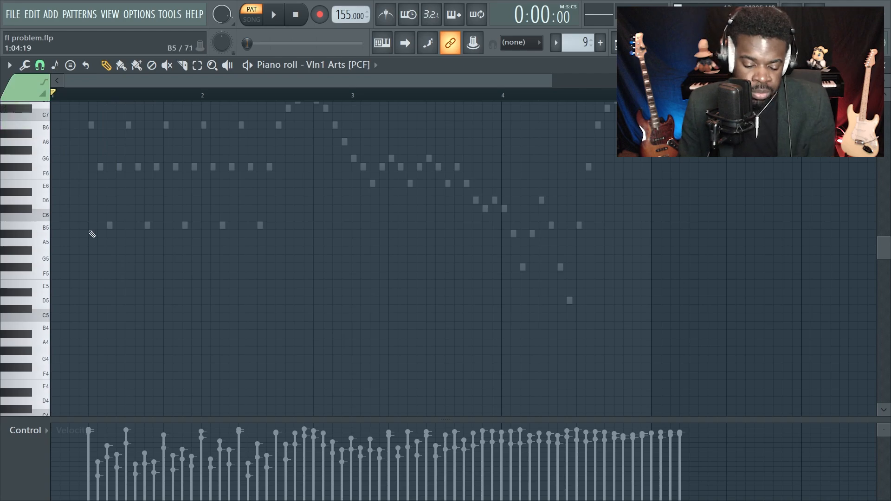
pyautogui.press('F6')
pyautogui.click(139, 437)
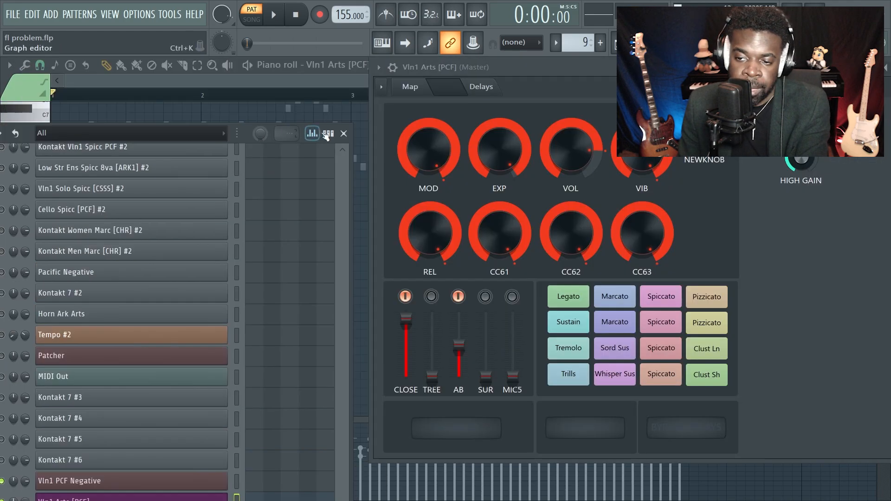
# - Close the channel rack, turn the surface's MOD knob slightly down and switch the piano roll's note color group to teal
pyautogui.click(343, 134)
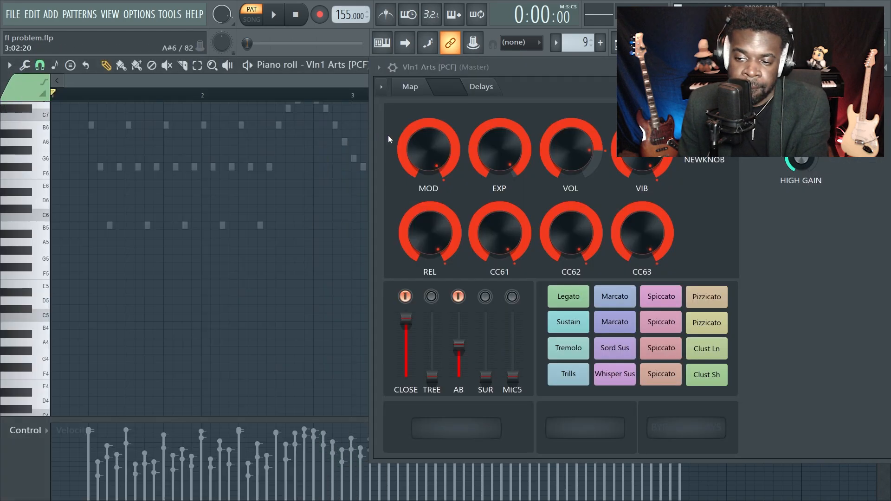
pyautogui.moveTo(428, 150); pyautogui.dragTo(426, 128)
pyautogui.click(33, 91)
pyautogui.click(21, 142)
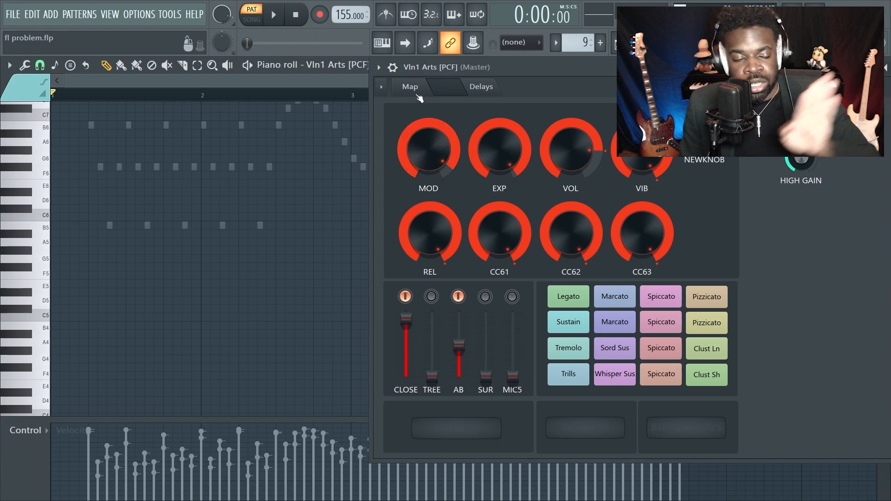
# - Open MIDI Out from the Patcher map and load the MOD & EXP Repeater preset
pyautogui.click(423, 88)
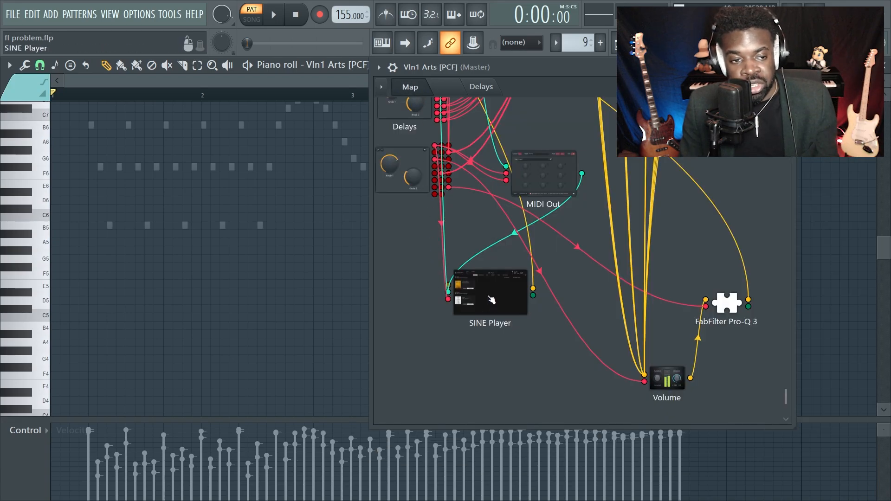
pyautogui.doubleClick(540, 188)
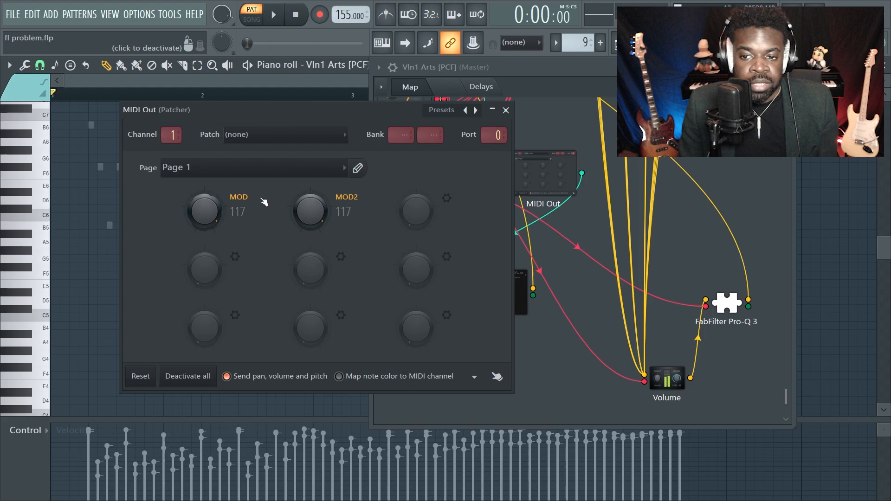
pyautogui.moveTo(247, 115); pyautogui.dragTo(219, 108)
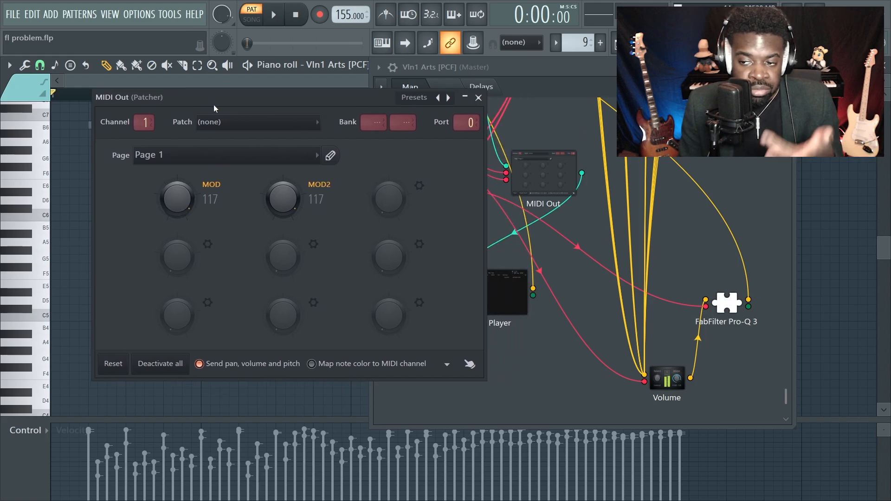
pyautogui.click(410, 99)
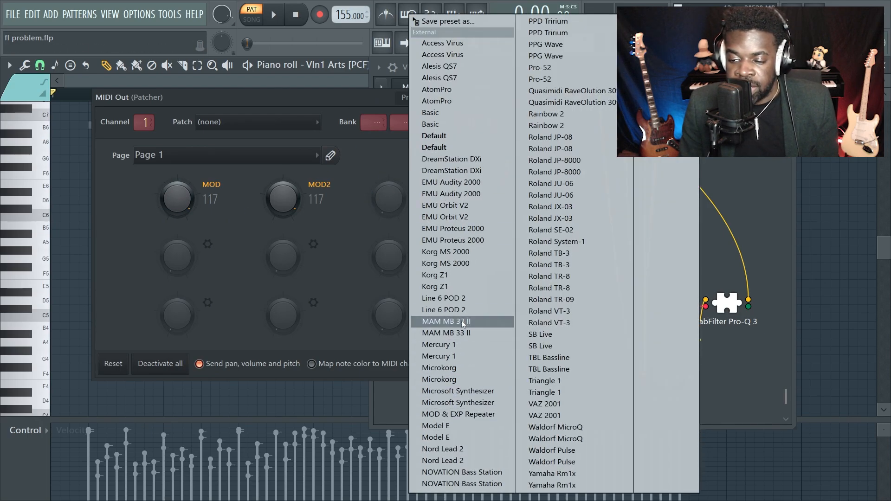
pyautogui.click(459, 414)
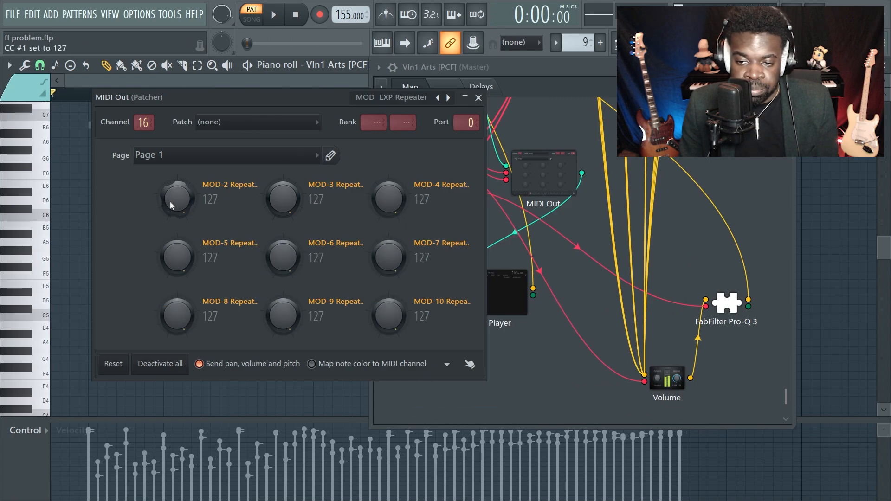
# - Examine the preset's repeater knob assignments on MIDI Out pages 2, 3, 4 and 8
pyautogui.click(266, 162)
pyautogui.click(193, 182)
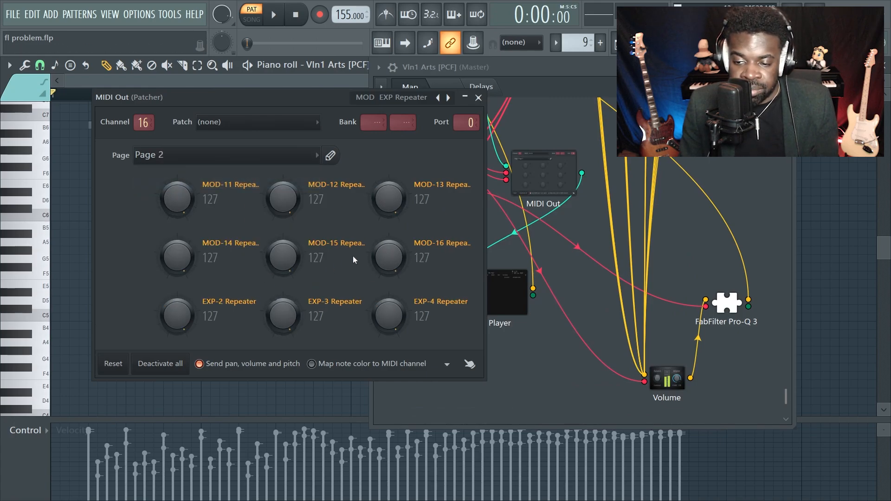
pyautogui.click(255, 157)
pyautogui.click(226, 194)
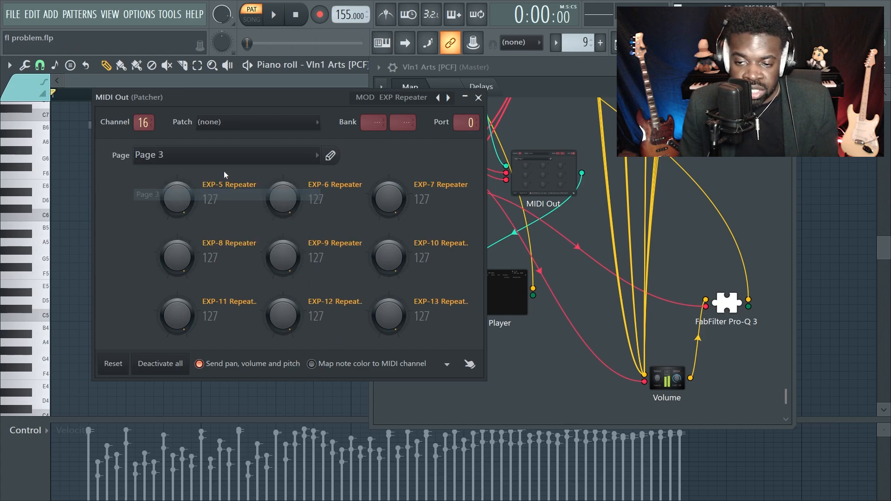
pyautogui.click(223, 157)
pyautogui.click(225, 206)
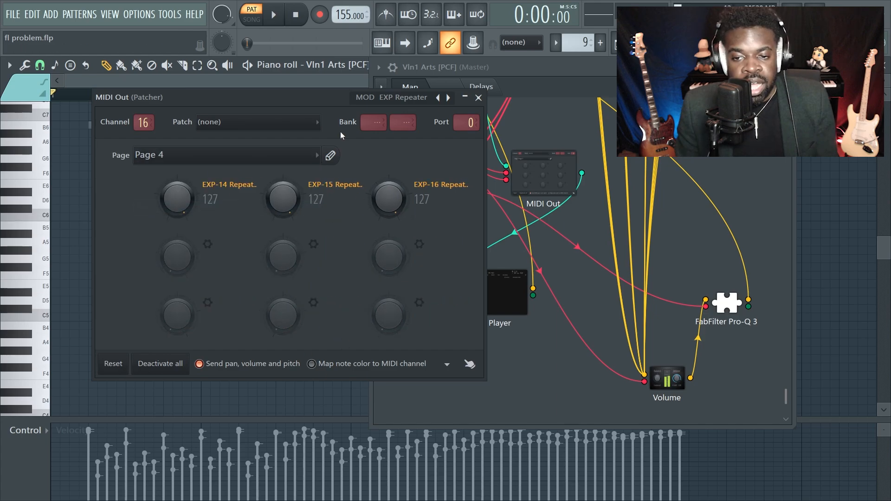
pyautogui.click(263, 162)
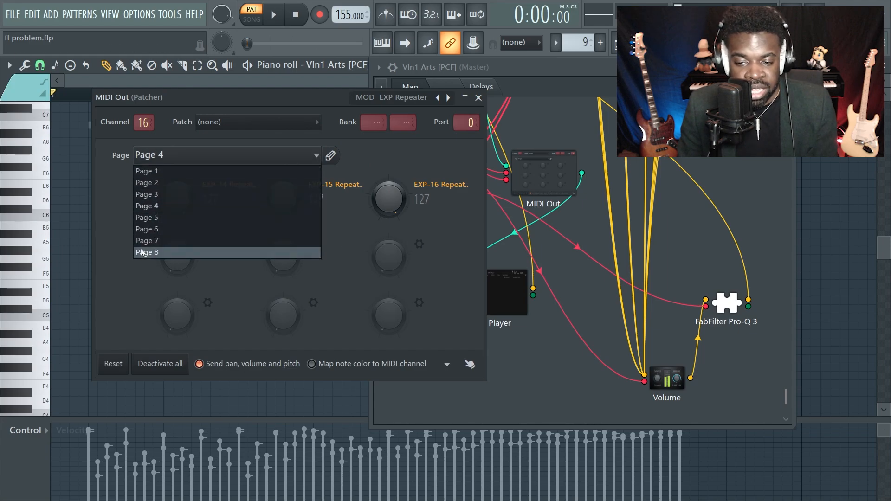
pyautogui.click(163, 253)
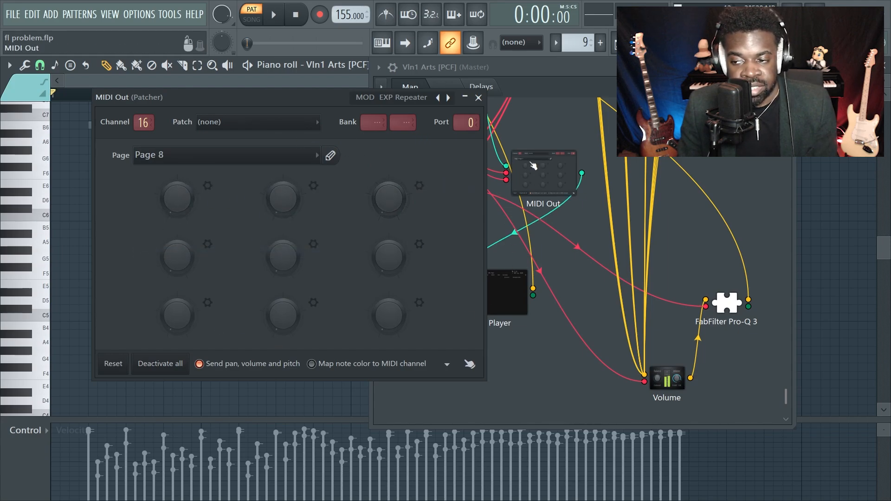
# - Clone the MIDI Out node in the Patcher map and show page 1 of the copy
pyautogui.moveTo(532, 165); pyautogui.dragTo(527, 165)
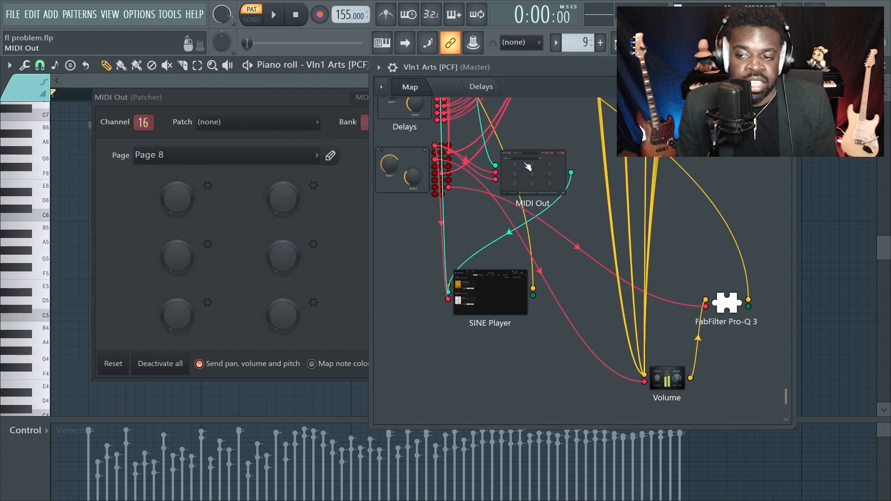
pyautogui.rightClick(534, 194)
pyautogui.rightClick(532, 171)
pyautogui.click(557, 184)
pyautogui.moveTo(567, 124); pyautogui.dragTo(573, 129)
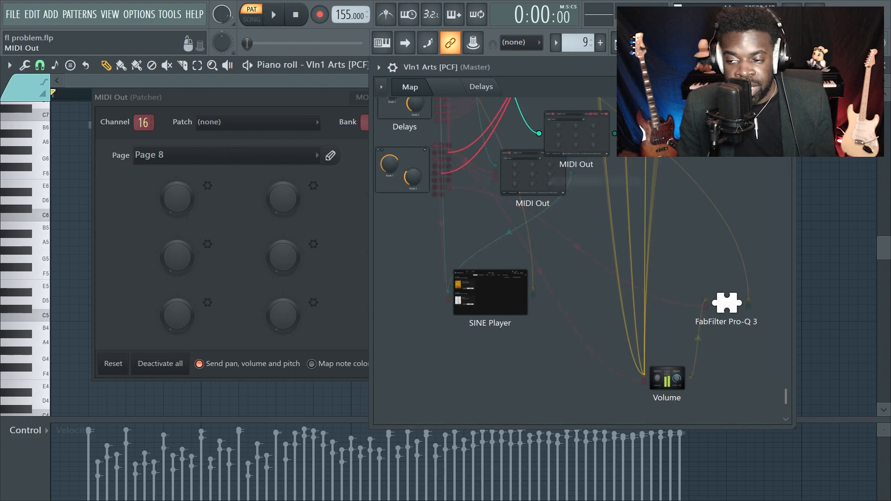
pyautogui.click(366, 174)
pyautogui.click(359, 187)
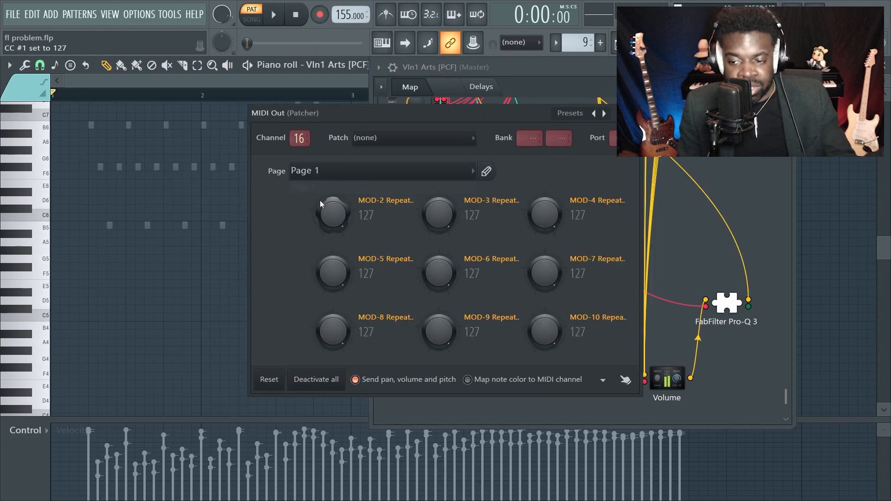
# - Close the cloned MIDI Out window and delete the cloned node from the Patcher map
pyautogui.click(632, 114)
pyautogui.rightClick(555, 139)
pyautogui.click(580, 185)
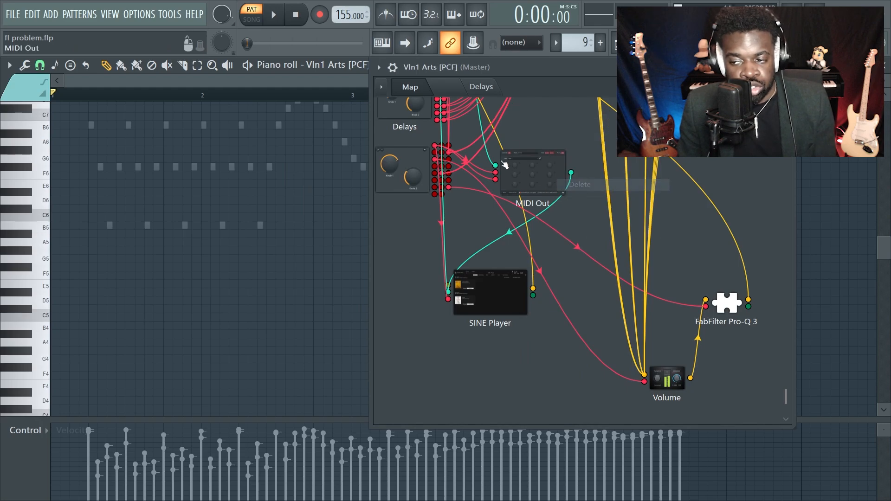